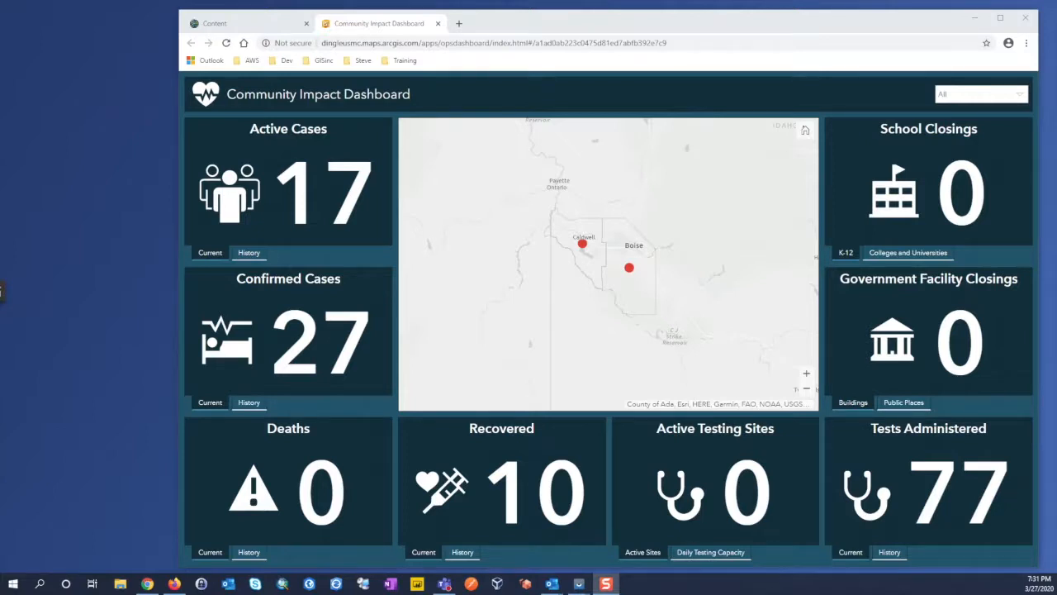
Bring the mirrored phone window into view and examine the Reporting Area choices in the Case Reporter form
{"action": "left_click_drag", "start_coordinate": [0, 4], "coordinate": [178, 15]}
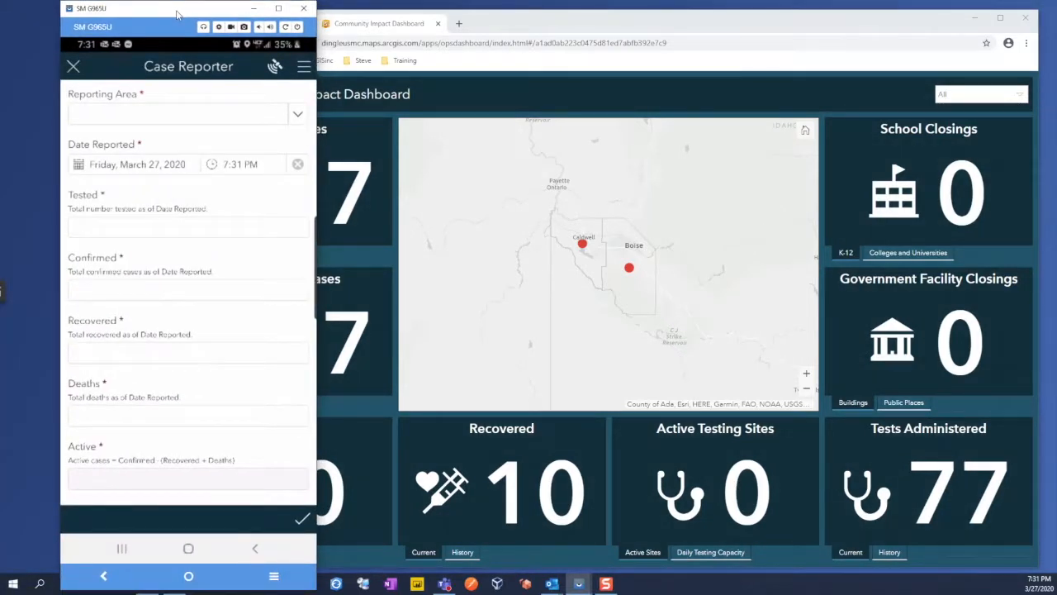
{"action": "left_click", "coordinate": [207, 119]}
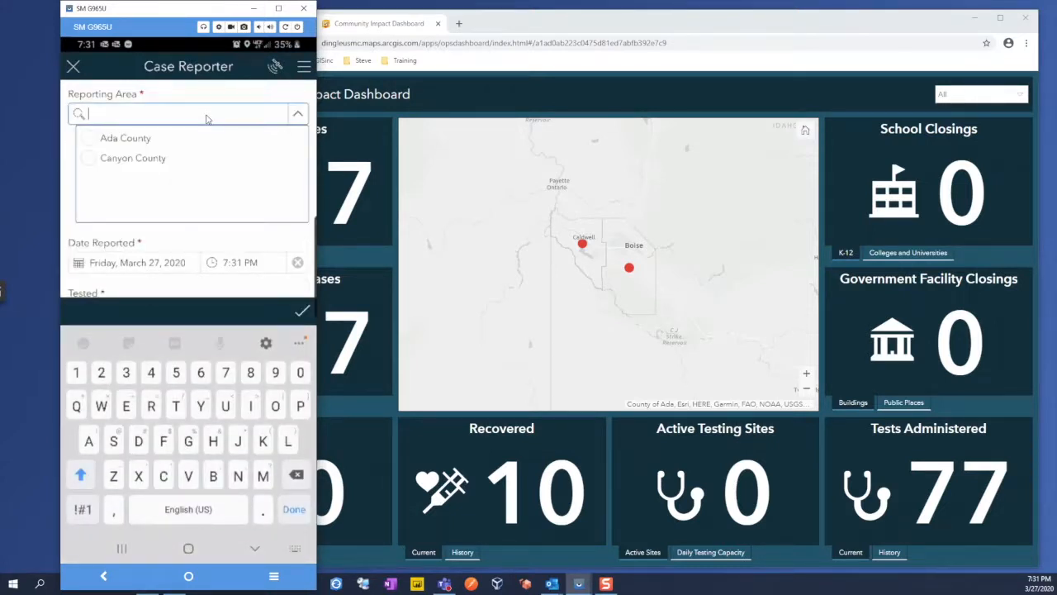
{"action": "left_click", "coordinate": [206, 119]}
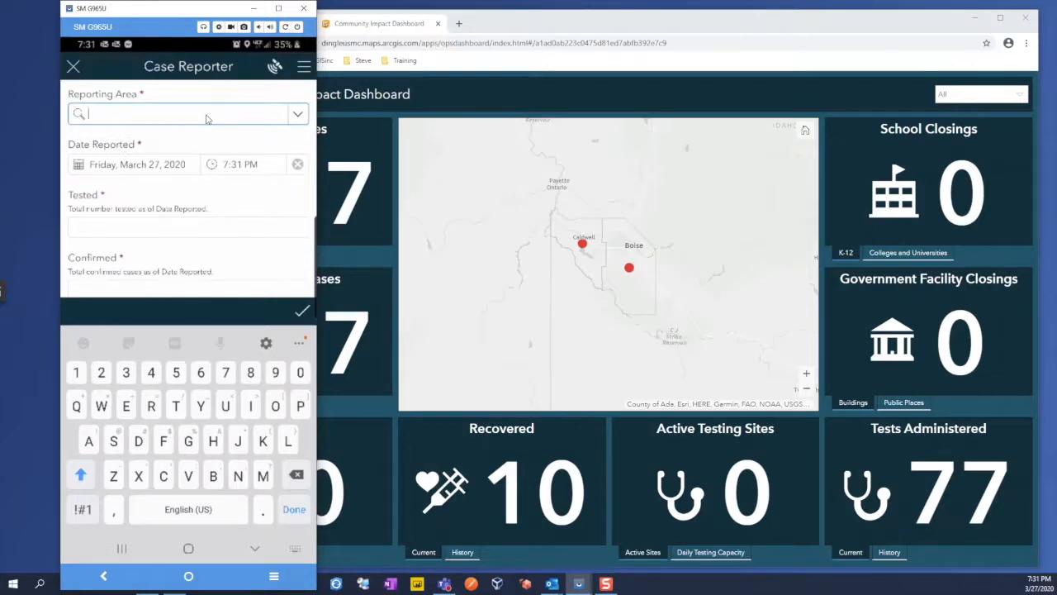
{"action": "right_click", "coordinate": [206, 119]}
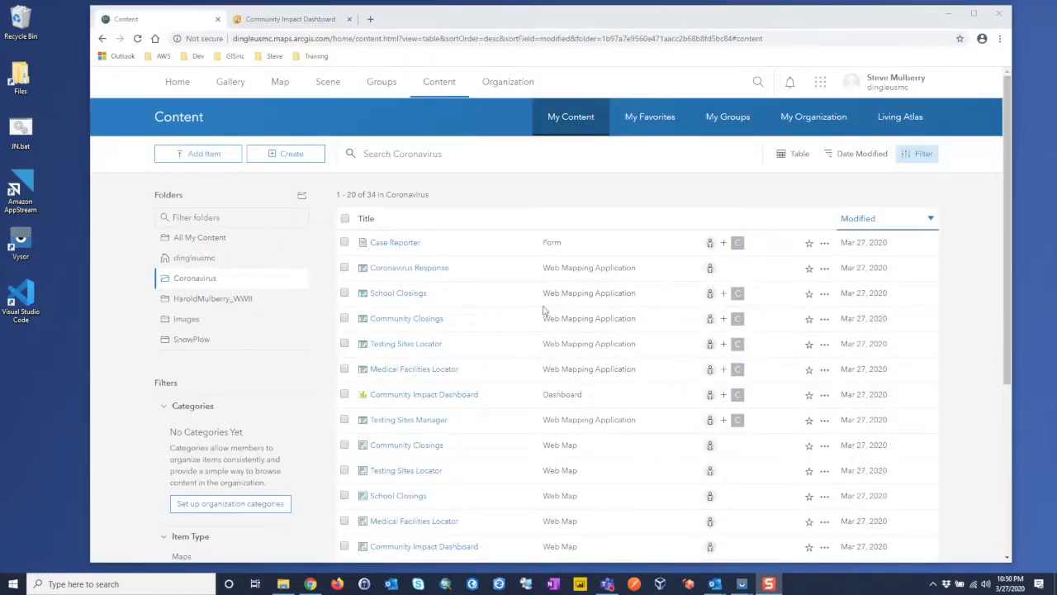
Open the Cases hosted feature layer from the second page of the Coronavirus folder's content
{"action": "scroll", "coordinate": [544, 313], "scroll_direction": "down", "scroll_amount": 3}
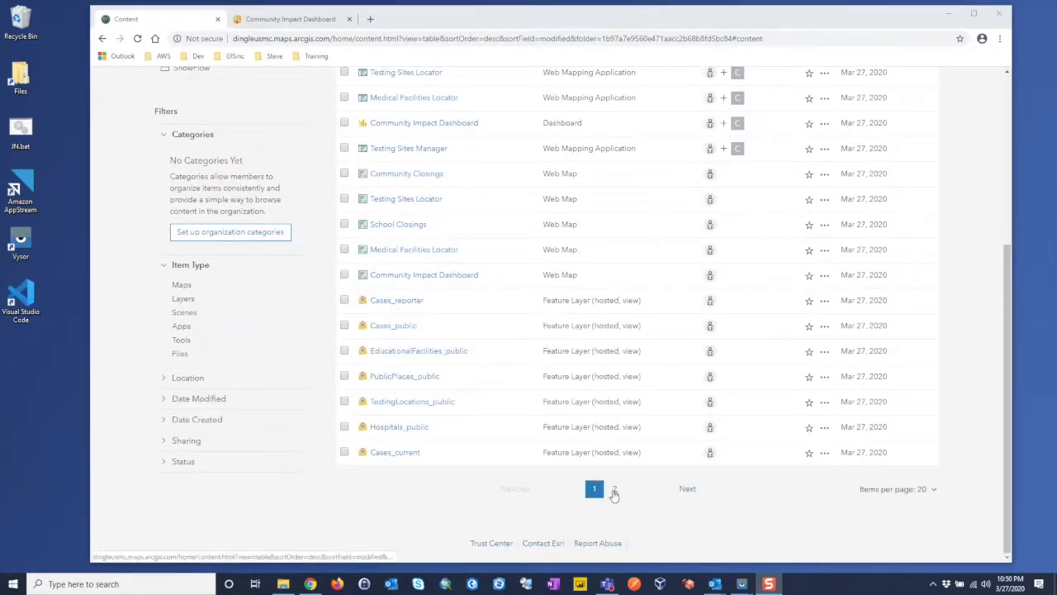
{"action": "left_click", "coordinate": [615, 490]}
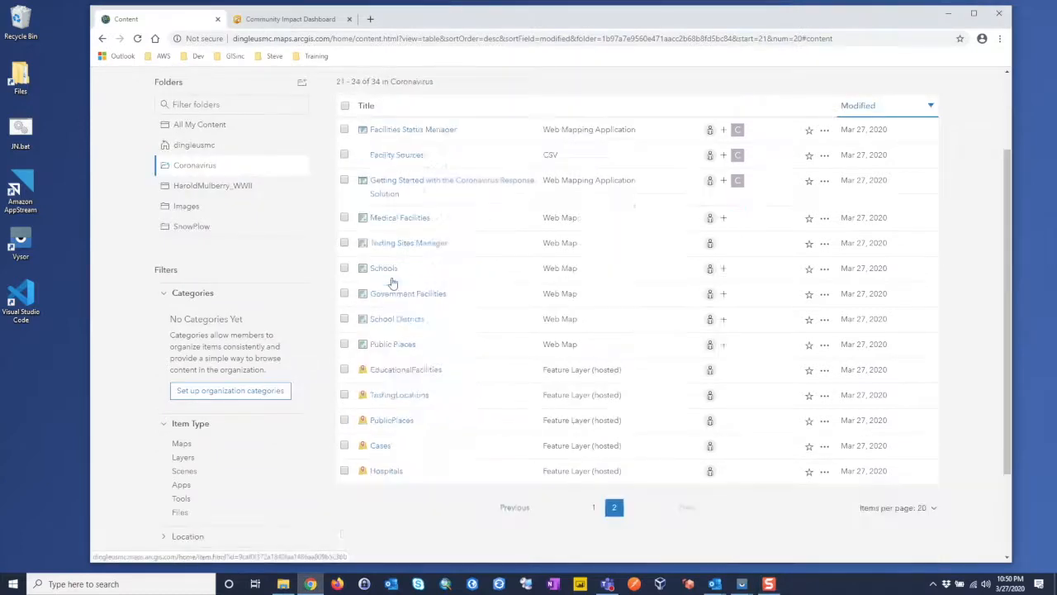
{"action": "scroll", "coordinate": [388, 297], "scroll_direction": "down", "scroll_amount": 1}
{"action": "left_click", "coordinate": [382, 393]}
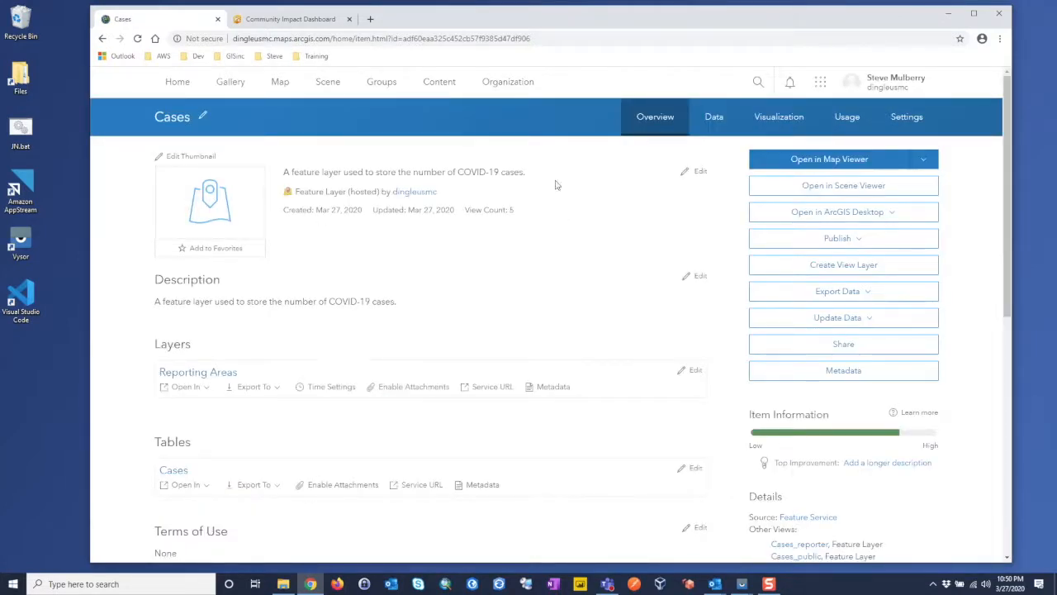
Display the field list of the Cases table in the layer's data view
{"action": "left_click", "coordinate": [709, 128]}
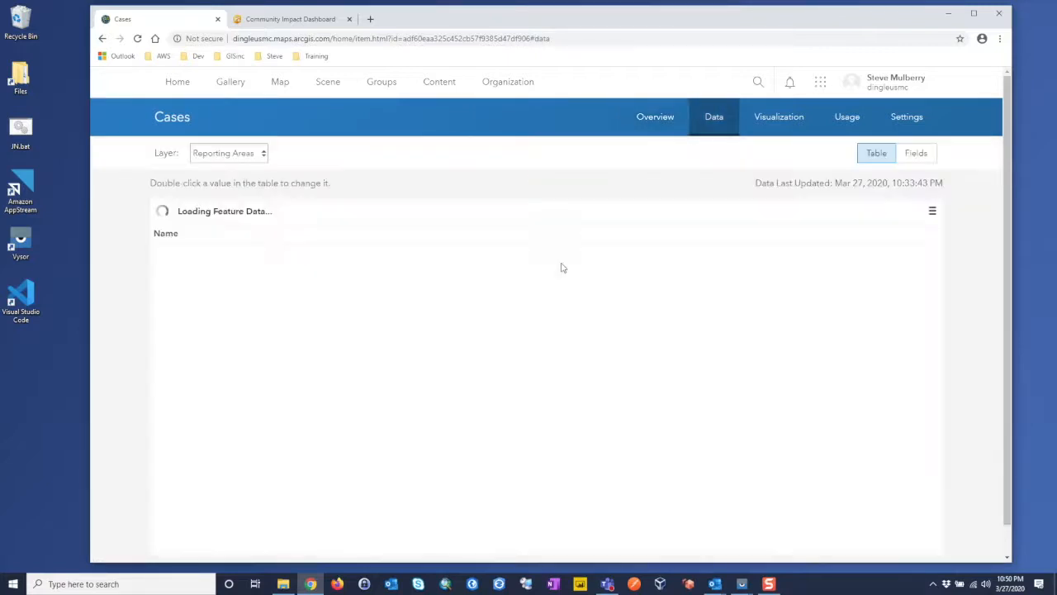
{"action": "left_click", "coordinate": [262, 154]}
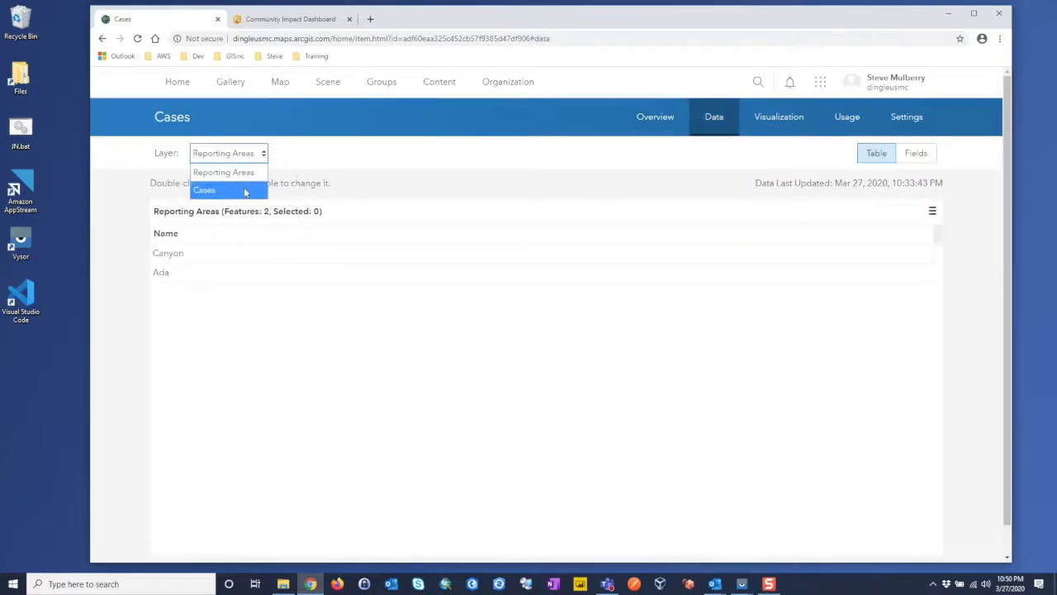
{"action": "left_click", "coordinate": [244, 191]}
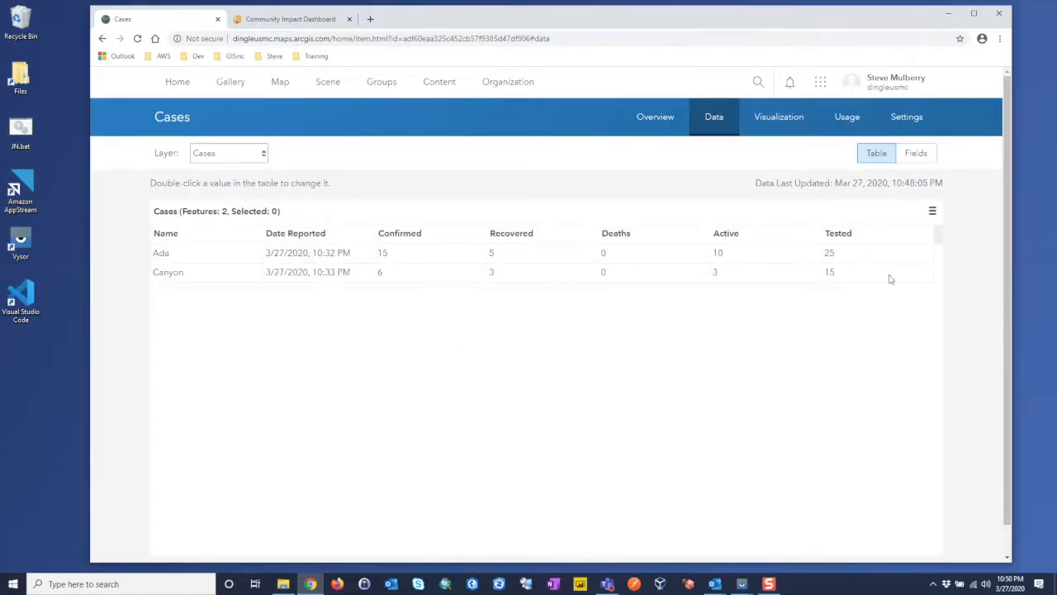
{"action": "left_click", "coordinate": [917, 154]}
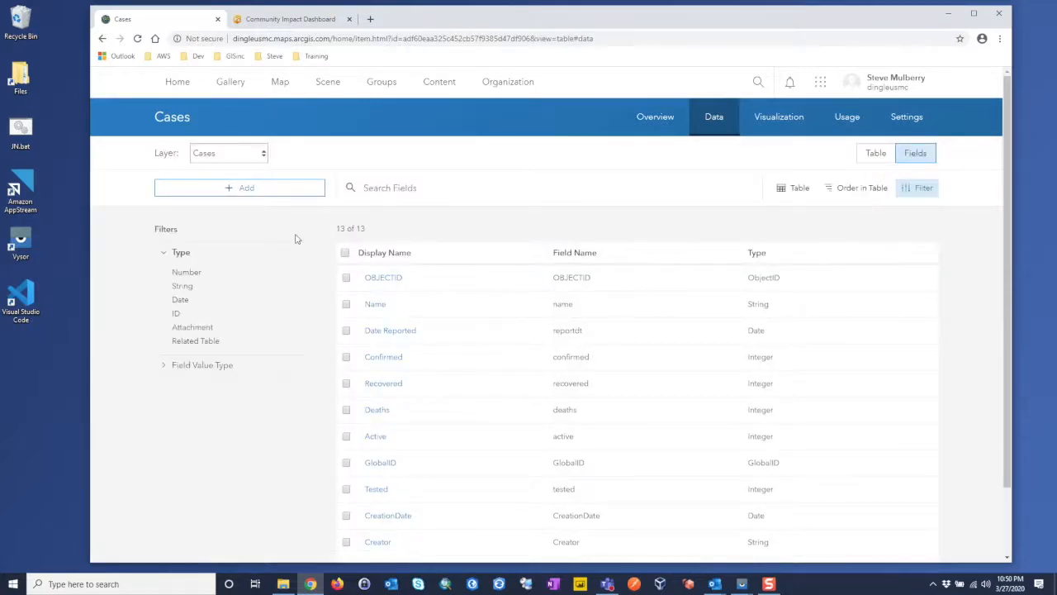
{"action": "scroll", "coordinate": [296, 238], "scroll_direction": "down", "scroll_amount": 1}
{"action": "scroll", "coordinate": [295, 239], "scroll_direction": "up", "scroll_amount": 1}
Add an Integer field named newcases with the display name New Cases, and check its entry in the field list
{"action": "left_click", "coordinate": [264, 198]}
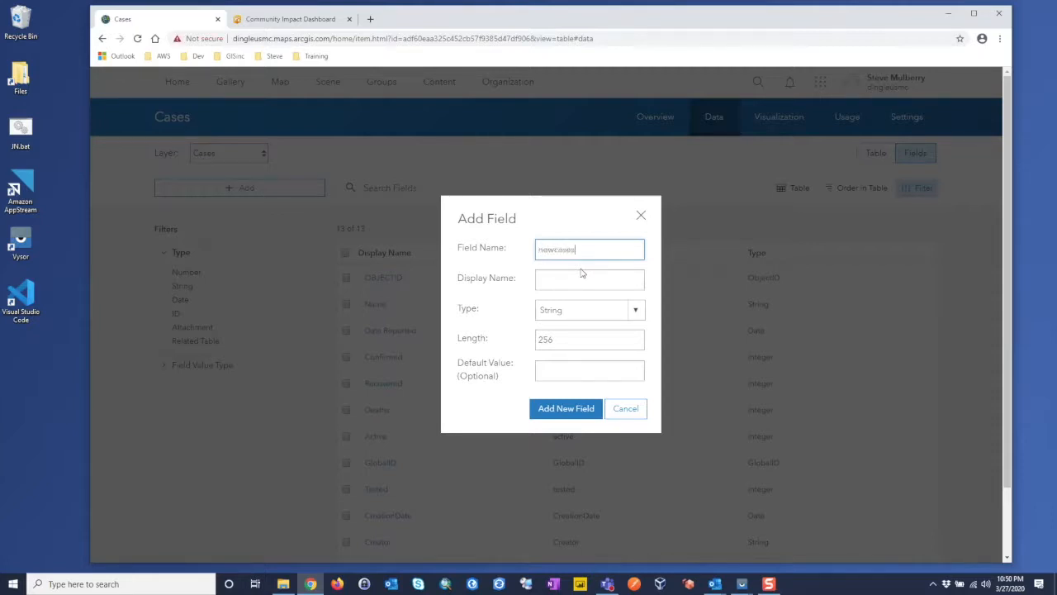
{"action": "left_click", "coordinate": [581, 274]}
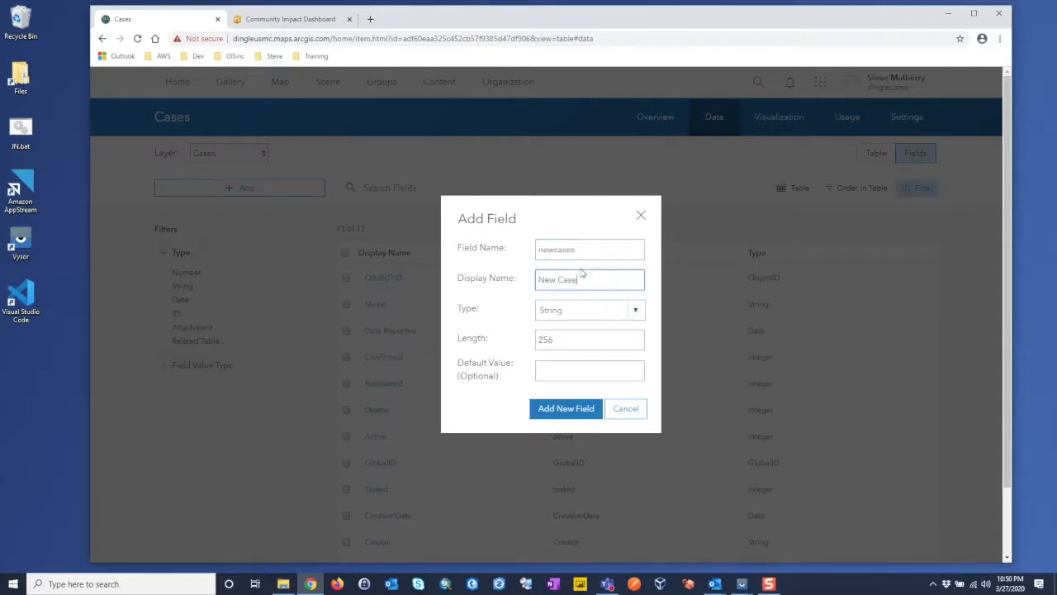
{"action": "key", "text": "Tab"}
{"action": "key", "text": "i"}
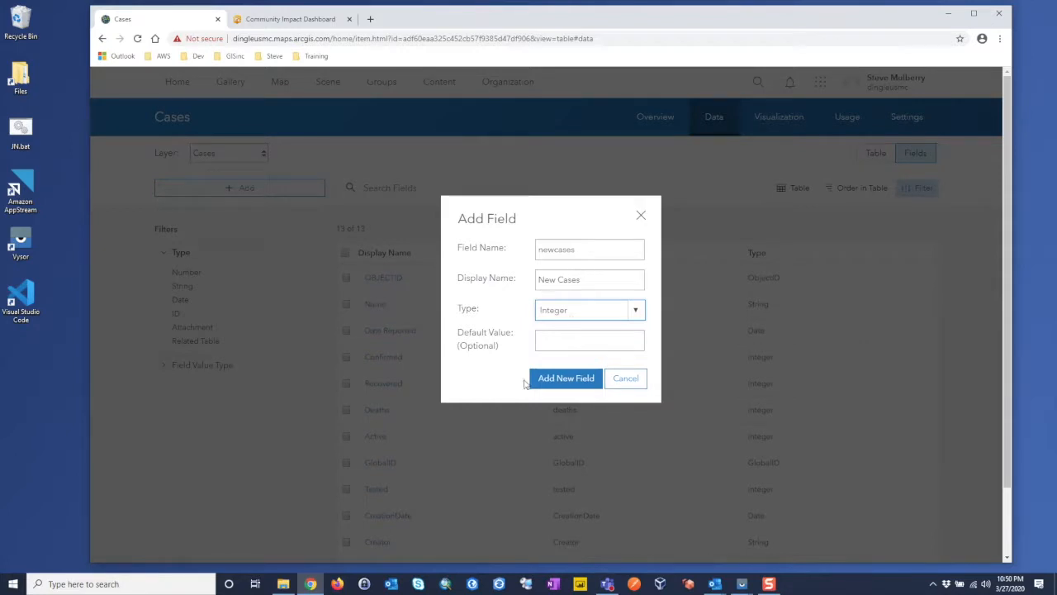
{"action": "left_click", "coordinate": [565, 378]}
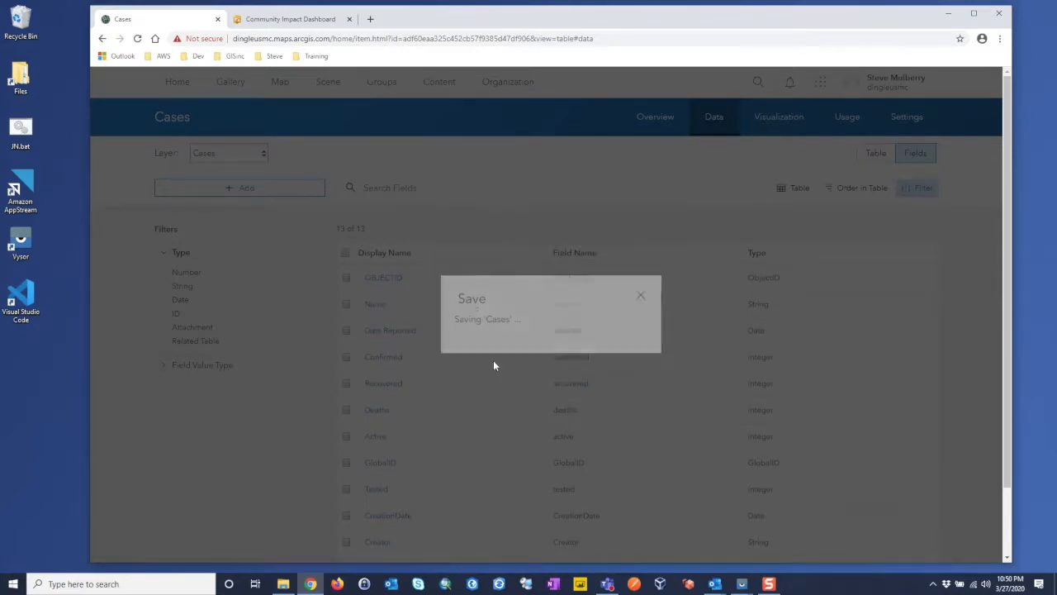
{"action": "scroll", "coordinate": [496, 368], "scroll_direction": "down", "scroll_amount": 2}
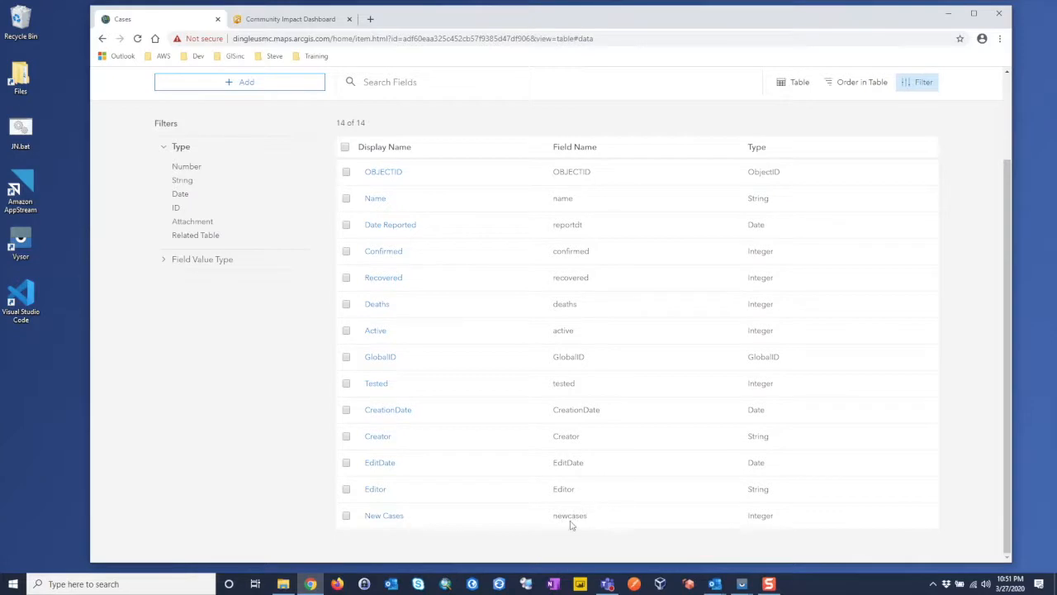
{"action": "left_click_drag", "start_coordinate": [555, 517], "coordinate": [591, 526]}
{"action": "left_click", "coordinate": [566, 540]}
{"action": "scroll", "coordinate": [456, 404], "scroll_direction": "up", "scroll_amount": 2}
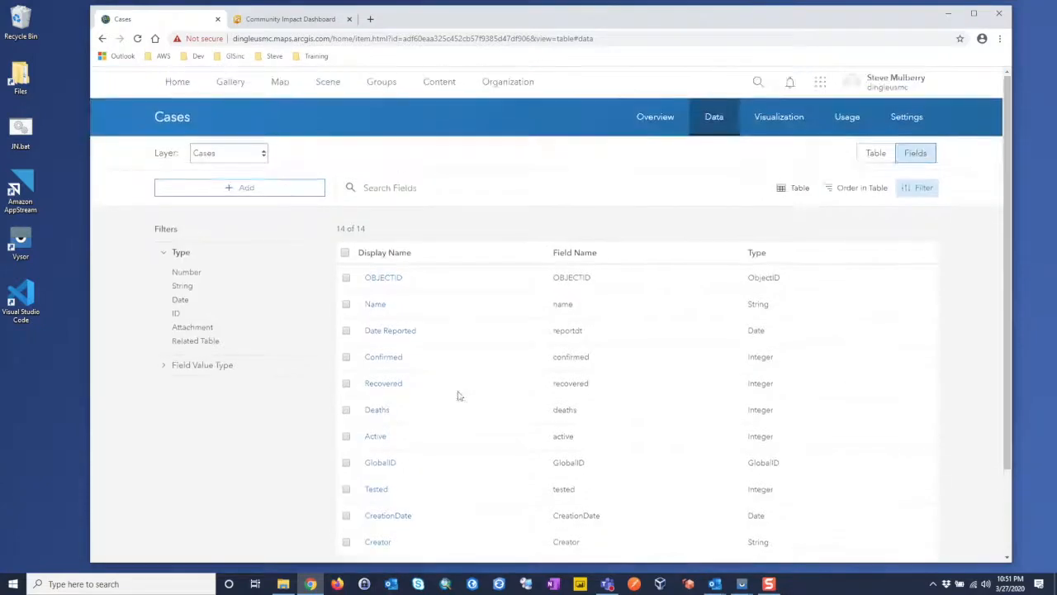
Return to the Coronavirus content and launch Survey123 Connect from the Case Reporter form item, dismissing the portal error
{"action": "left_click", "coordinate": [438, 87]}
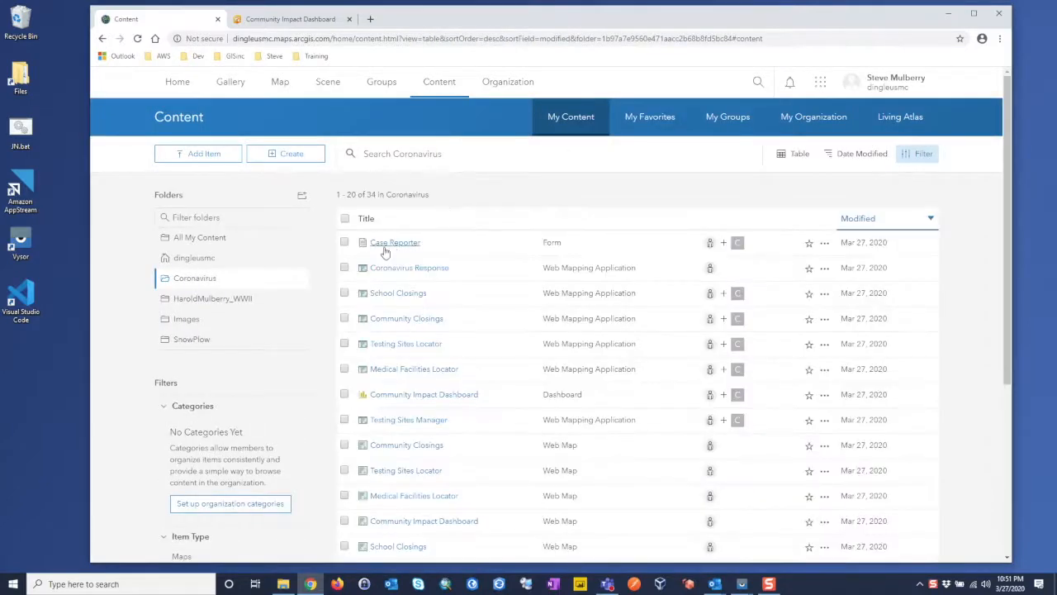
{"action": "left_click", "coordinate": [397, 242]}
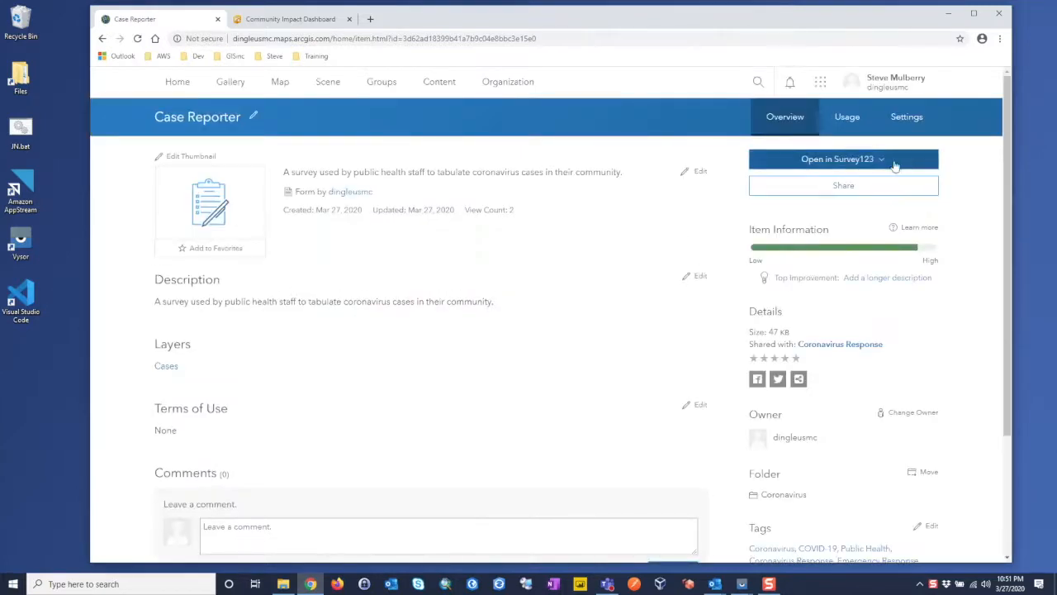
{"action": "left_click", "coordinate": [874, 160]}
{"action": "left_click", "coordinate": [872, 242]}
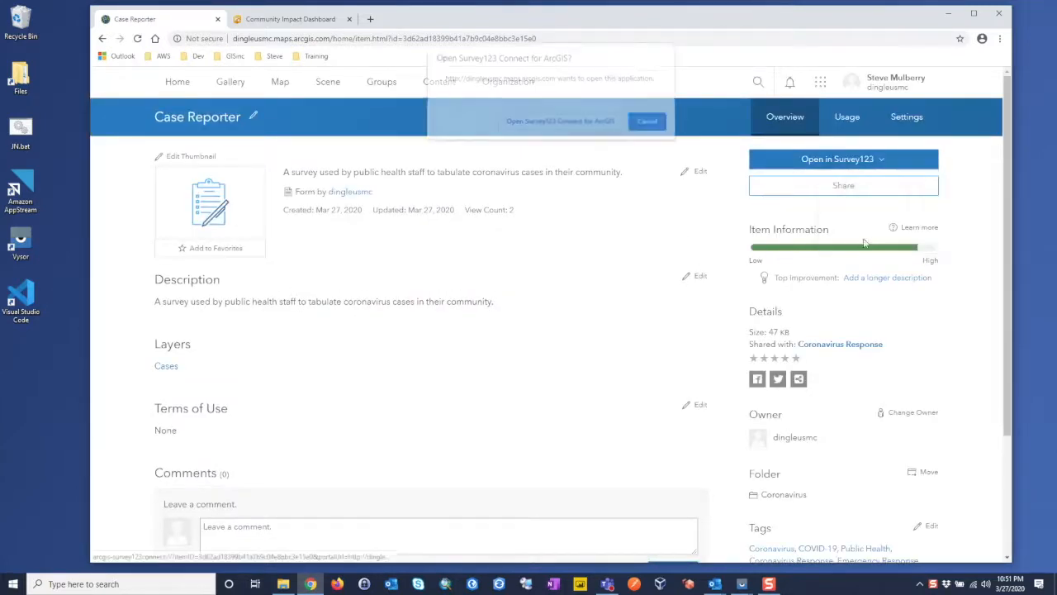
{"action": "left_click", "coordinate": [561, 126]}
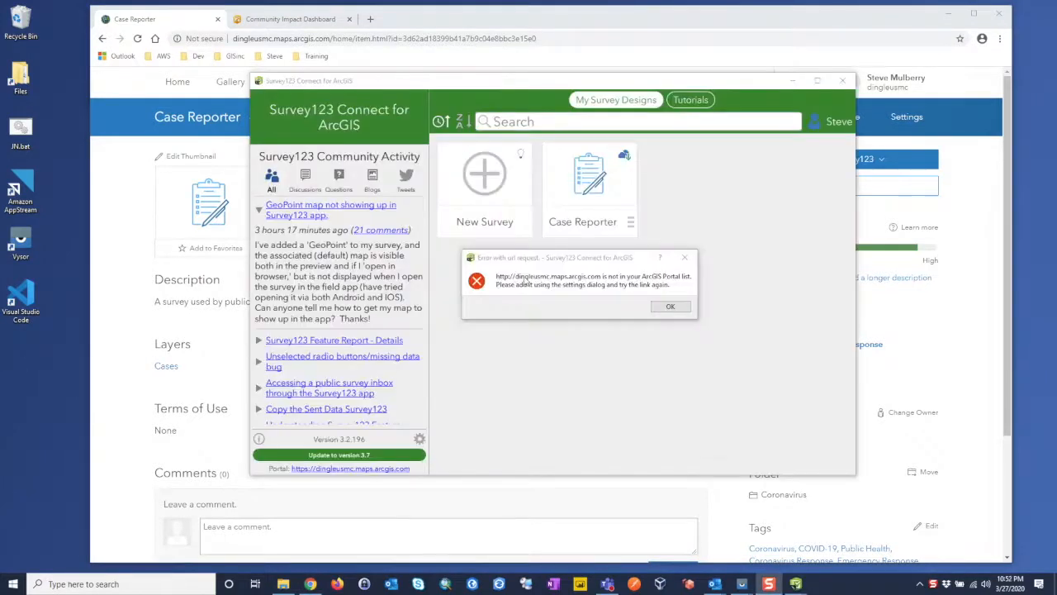
{"action": "left_click", "coordinate": [671, 307]}
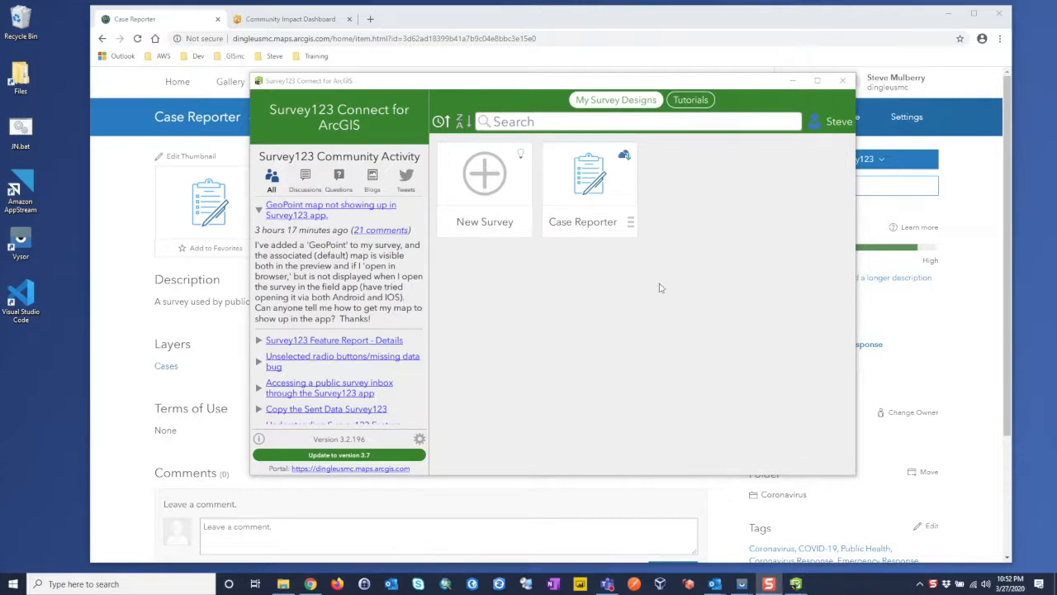
Open the Case Reporter survey design and review its Reporting Area choices and remaining questions in the form preview
{"action": "left_click", "coordinate": [619, 173]}
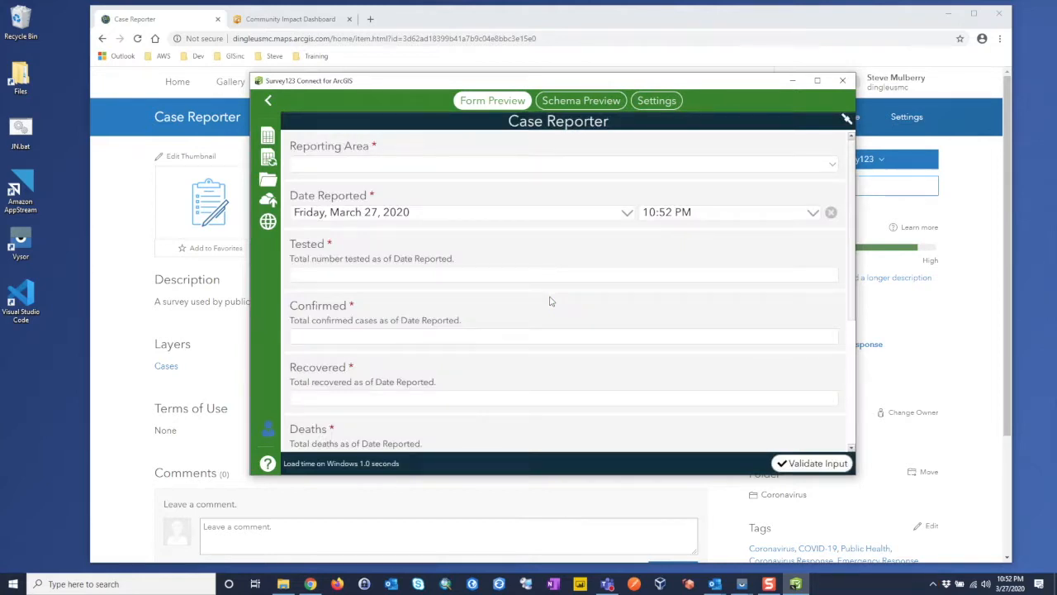
{"action": "left_click", "coordinate": [833, 166]}
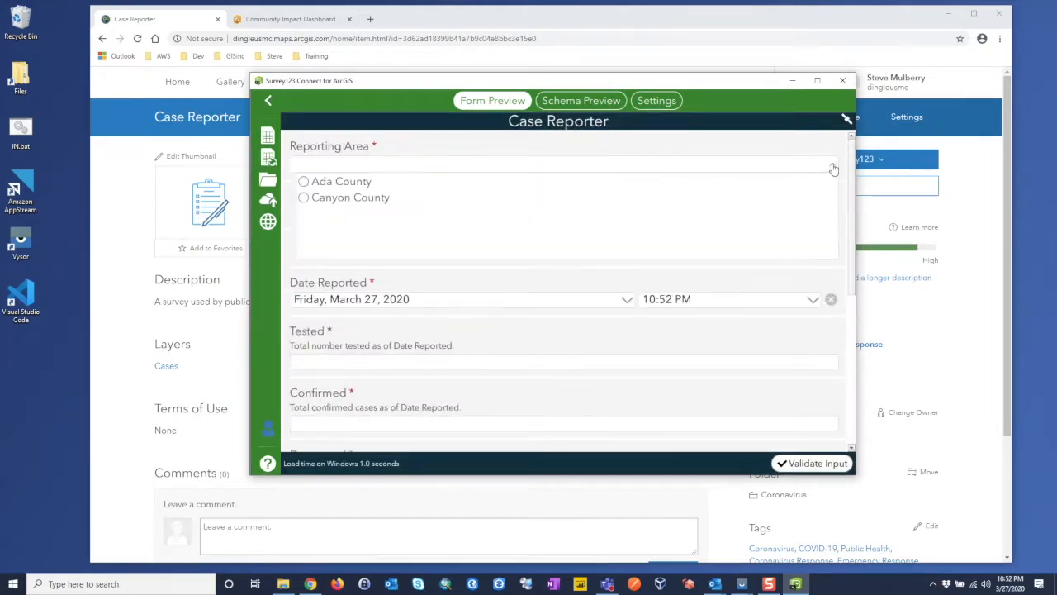
{"action": "left_click", "coordinate": [832, 167]}
{"action": "left_click_drag", "start_coordinate": [854, 180], "coordinate": [851, 337]}
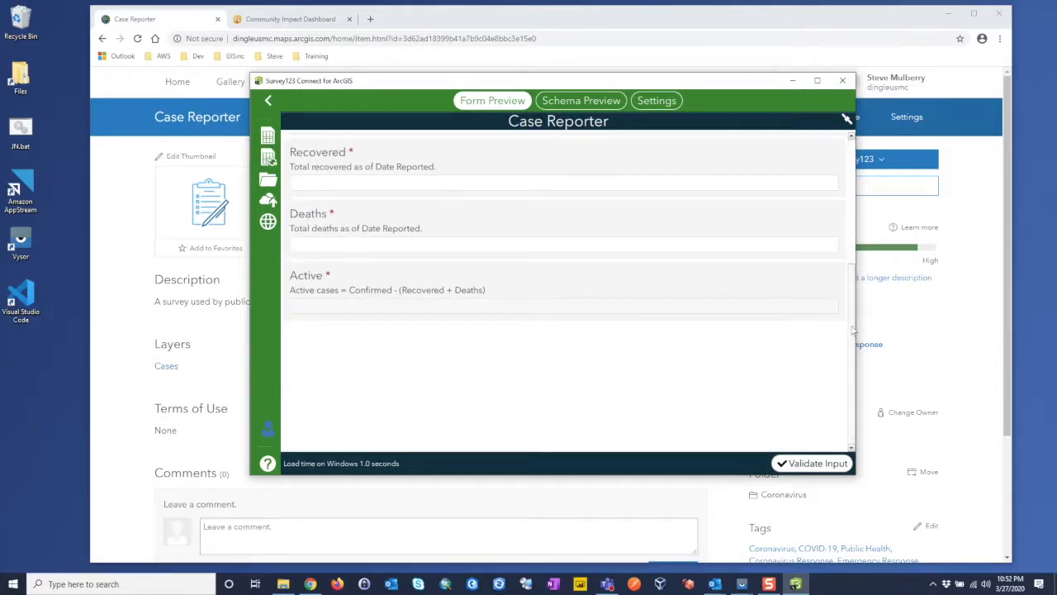
{"action": "left_click_drag", "start_coordinate": [854, 330], "coordinate": [849, 161]}
Open the survey's XLSForm spreadsheet, check the geography entries on the choices sheet, and return to the survey sheet
{"action": "left_click", "coordinate": [267, 136]}
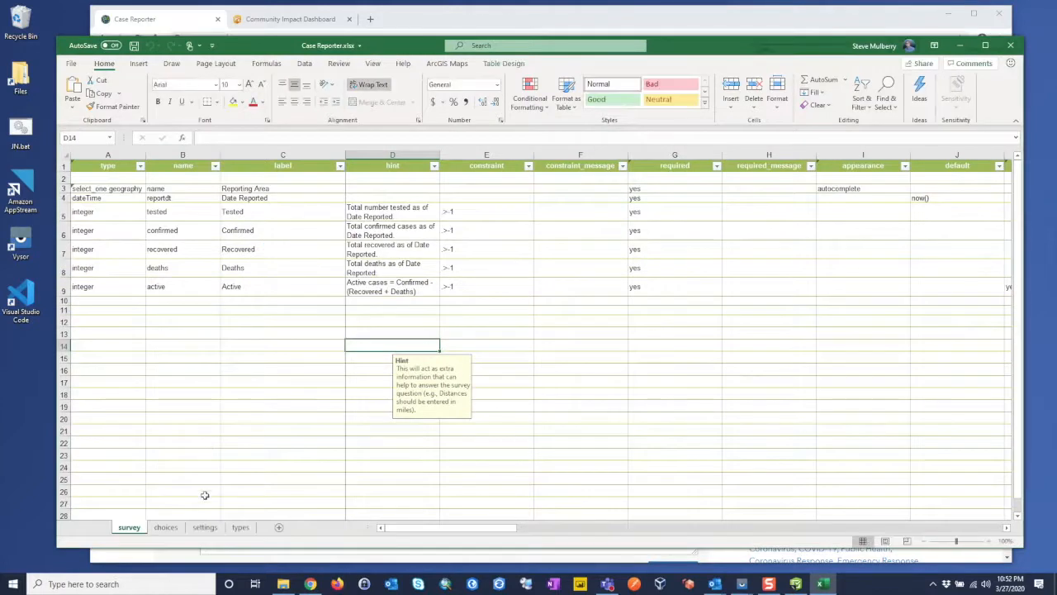
{"action": "left_click", "coordinate": [166, 527]}
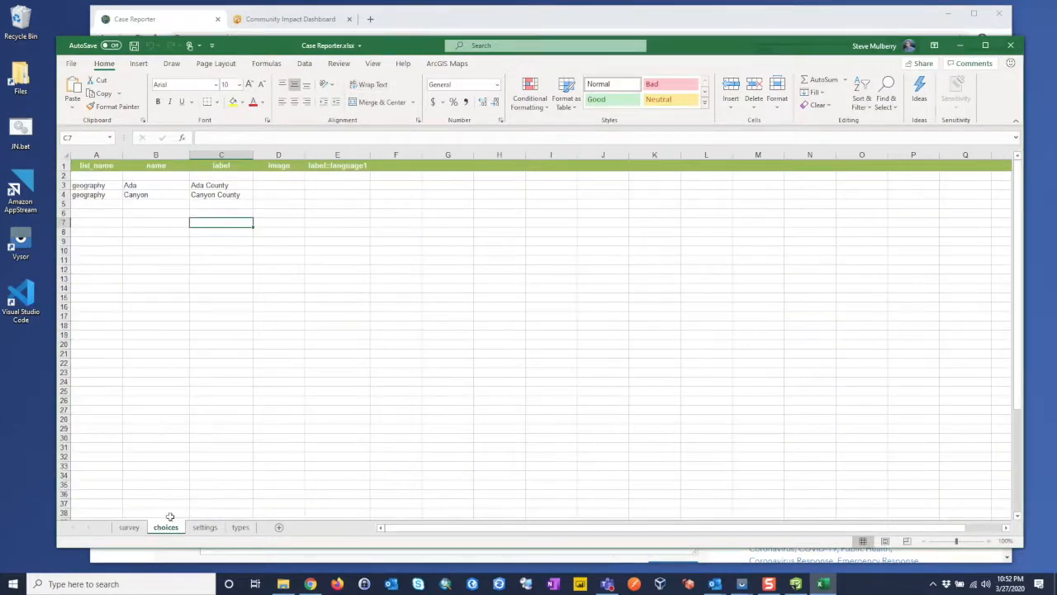
{"action": "left_click", "coordinate": [132, 529]}
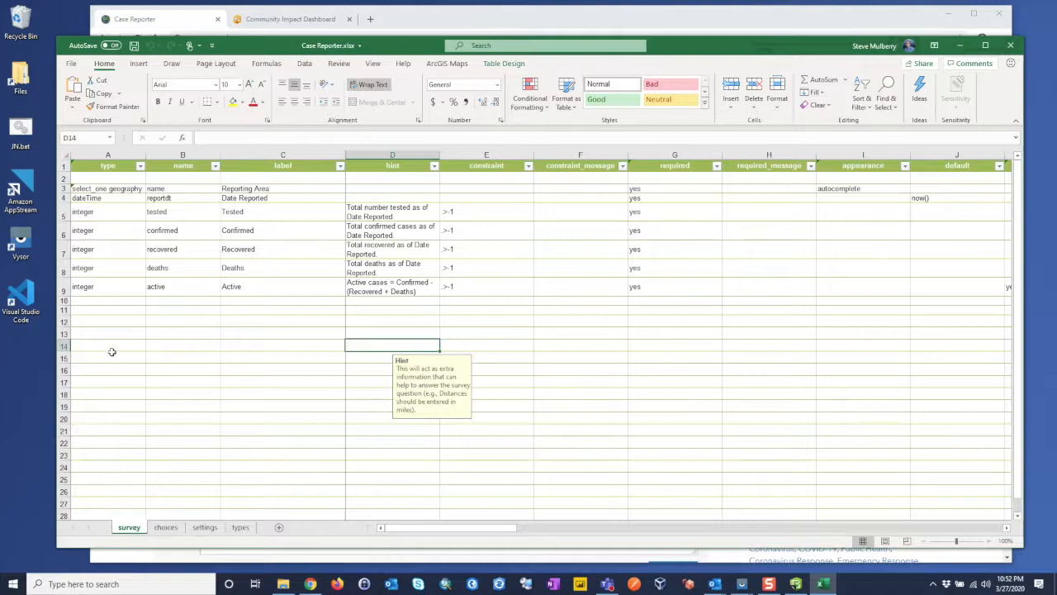
Add a survey question in row 10 with type integer, name newcases and label New Case
{"action": "left_click", "coordinate": [100, 302]}
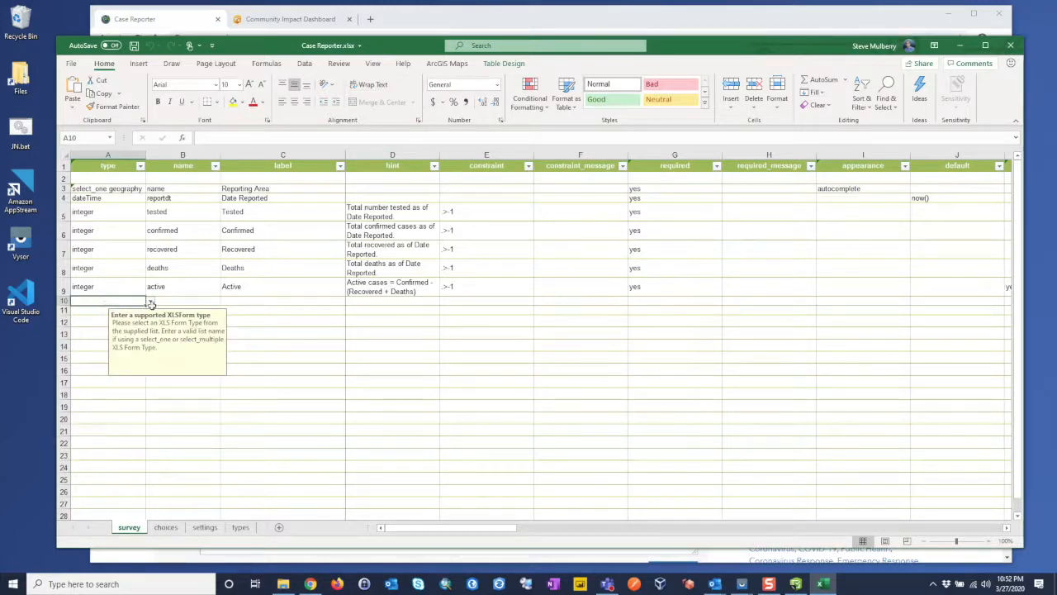
{"action": "left_click", "coordinate": [151, 301]}
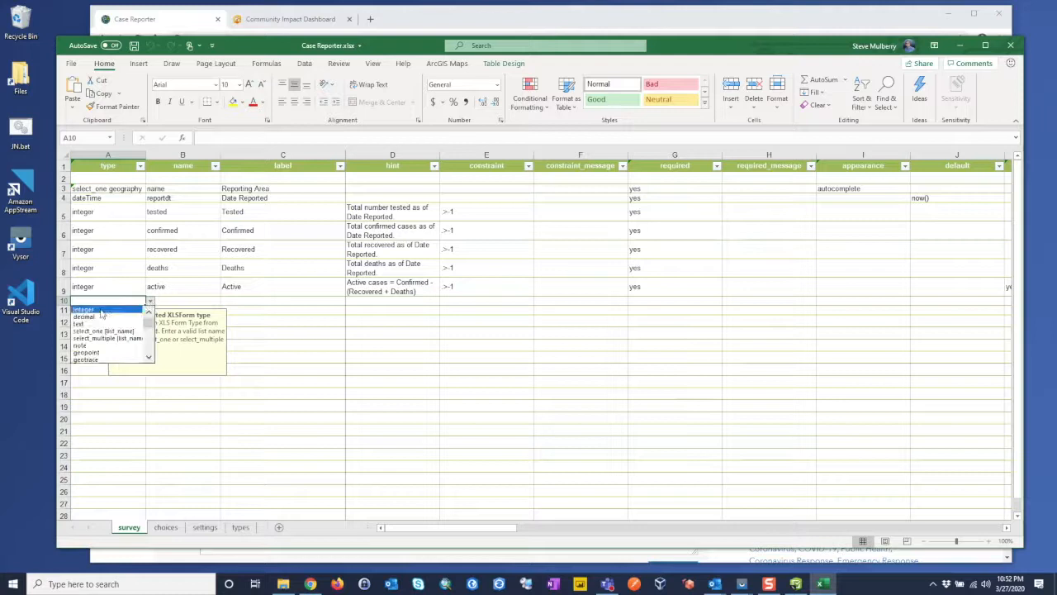
{"action": "left_click", "coordinate": [101, 310]}
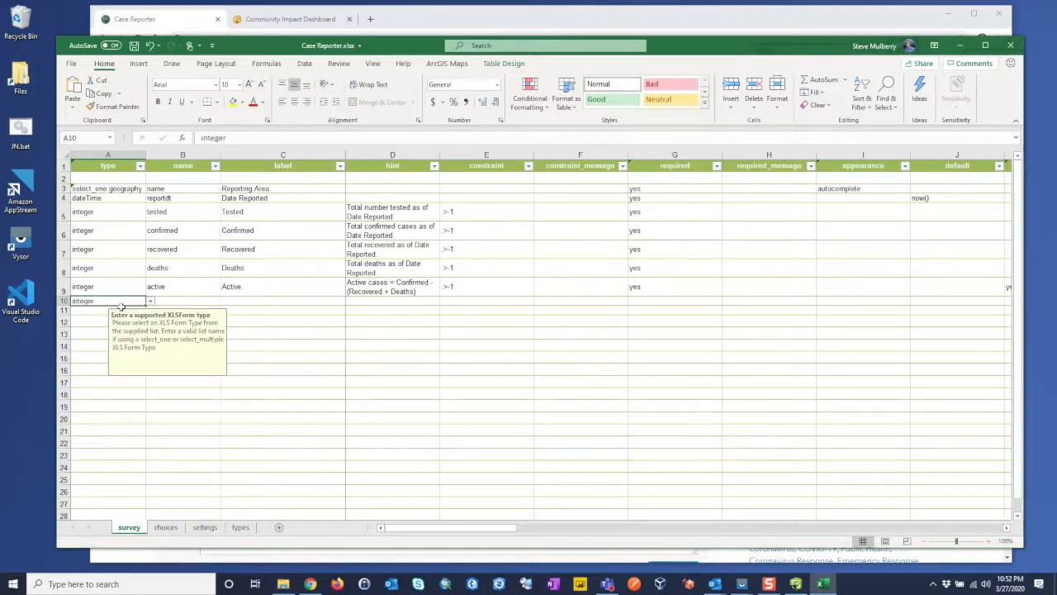
{"action": "left_click", "coordinate": [182, 301]}
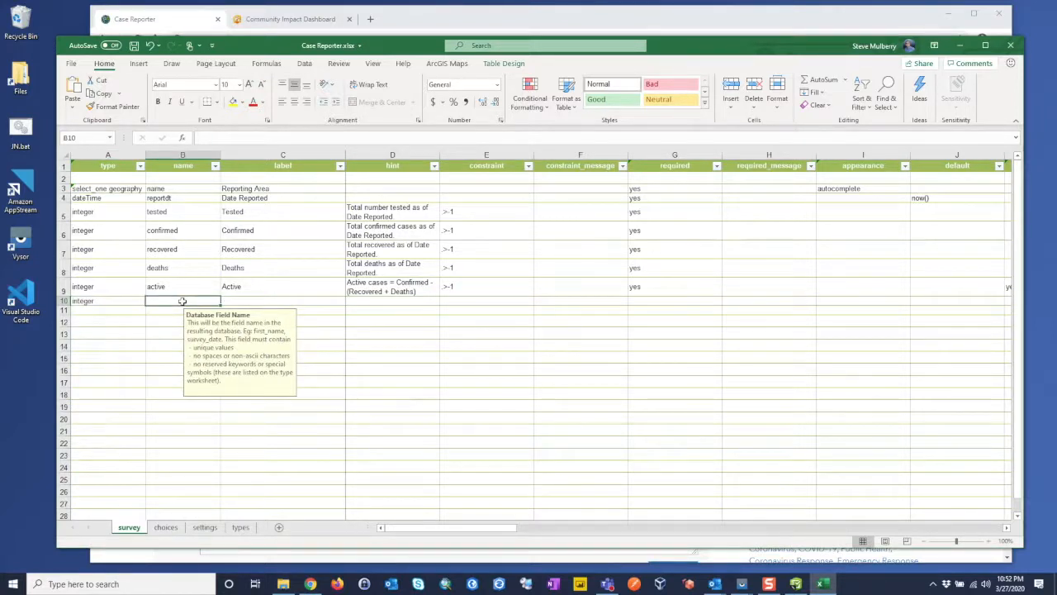
{"action": "type", "text": "newc"}
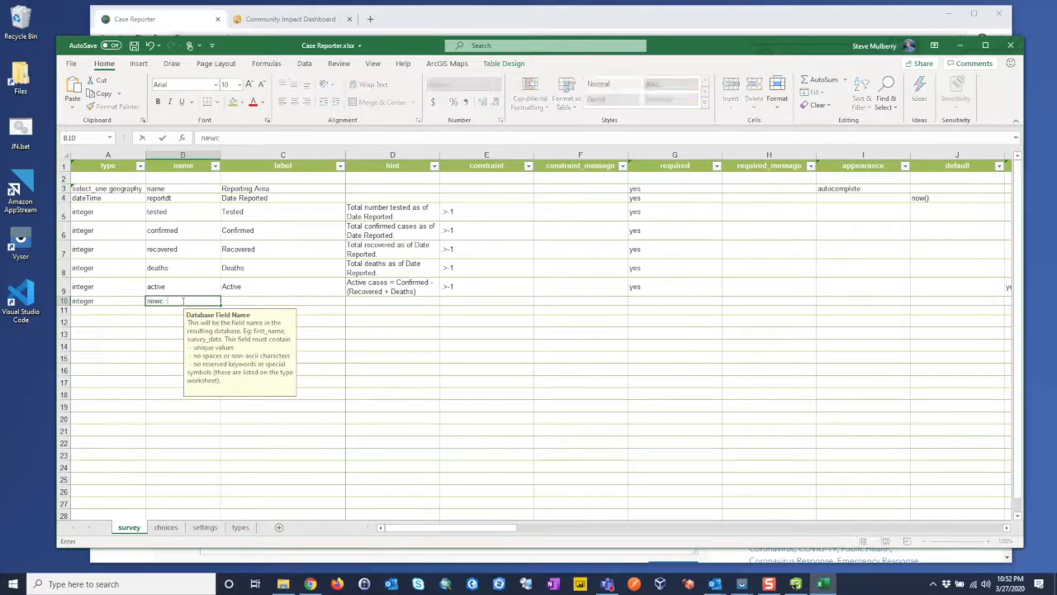
{"action": "type", "text": "ases"}
{"action": "left_click", "coordinate": [254, 302]}
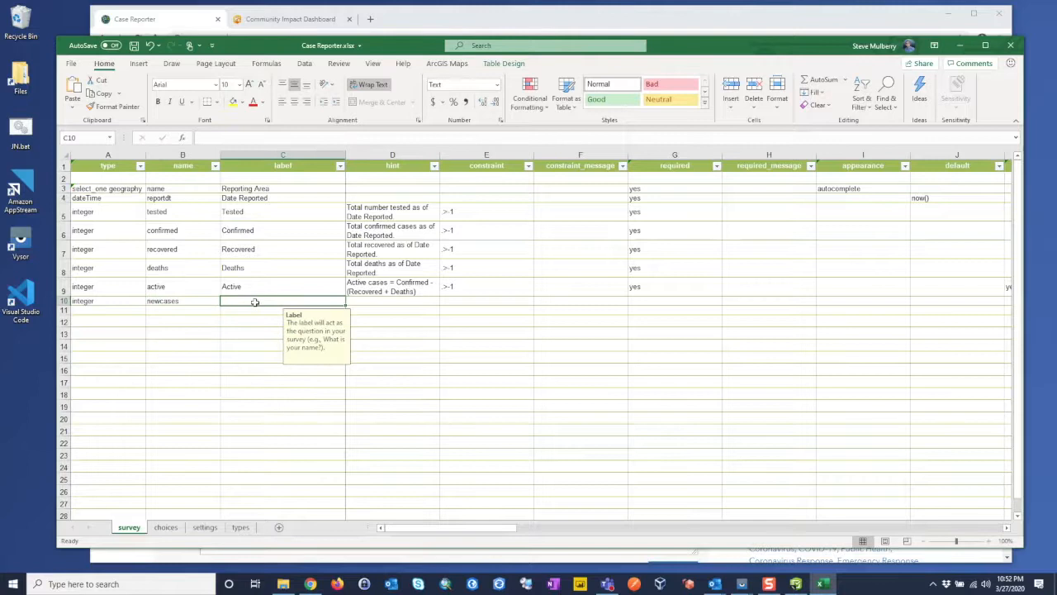
{"action": "type", "text": "New Case"}
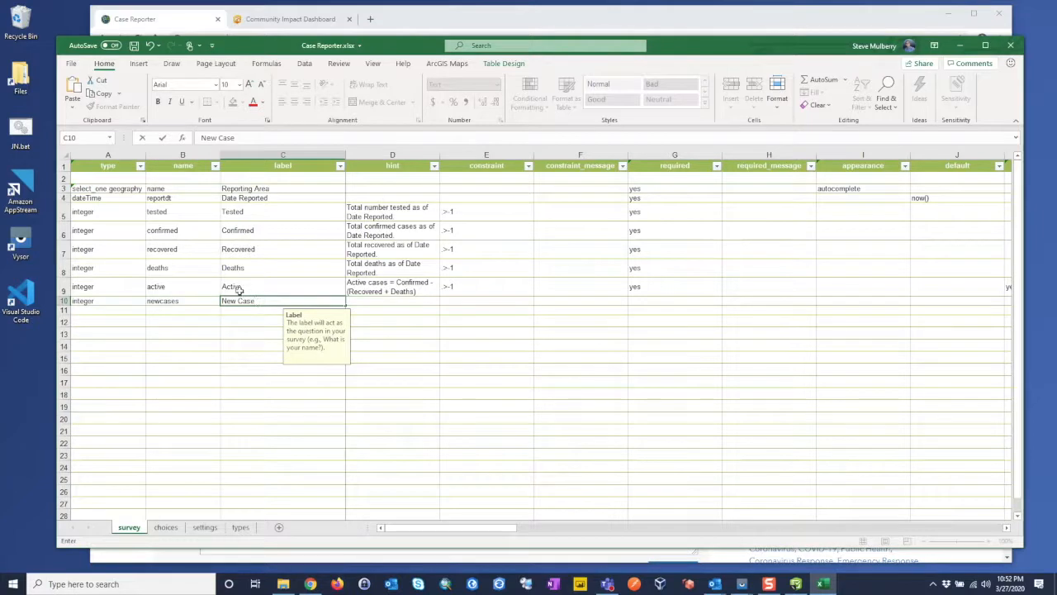
Copy the deaths question's hint text into the newcases row's hint cell and fit the row height to it
{"action": "left_click", "coordinate": [386, 270]}
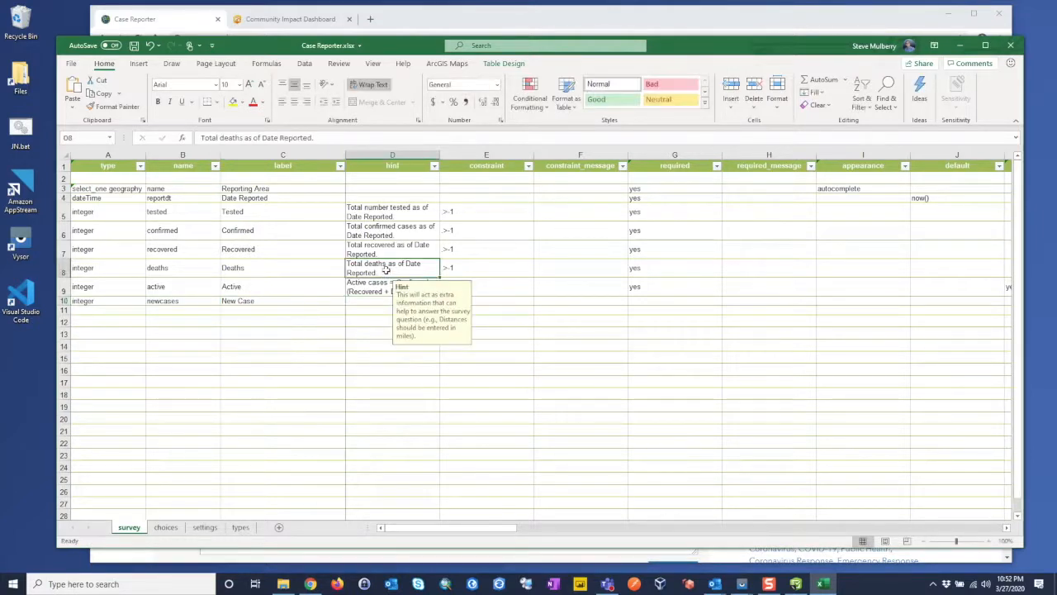
{"action": "double_click", "coordinate": [386, 273]}
{"action": "left_click_drag", "start_coordinate": [386, 273], "coordinate": [330, 265]}
{"action": "key", "text": "ctrl+c"}
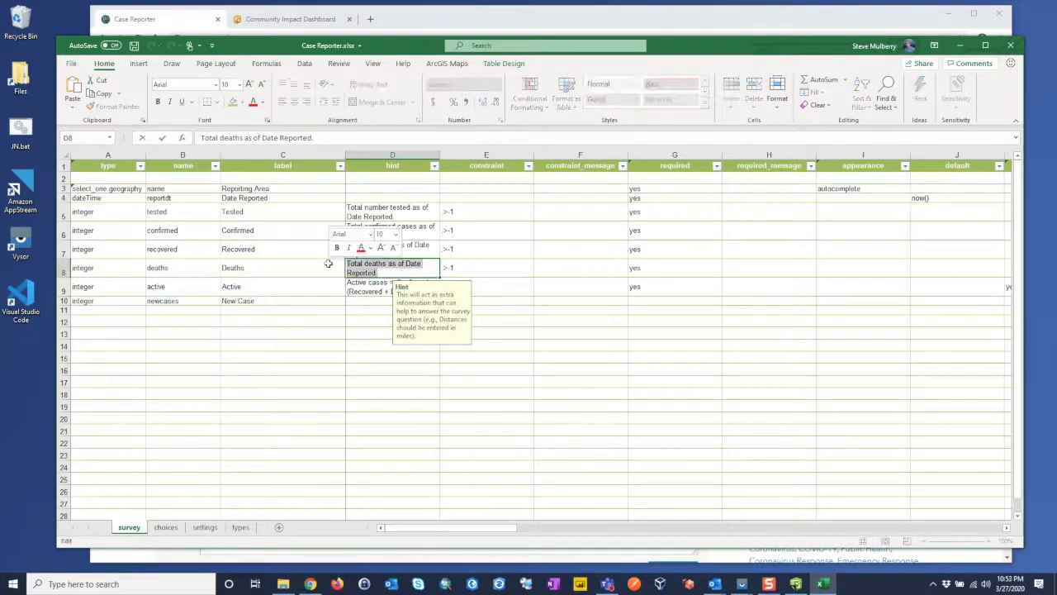
{"action": "left_click", "coordinate": [356, 300]}
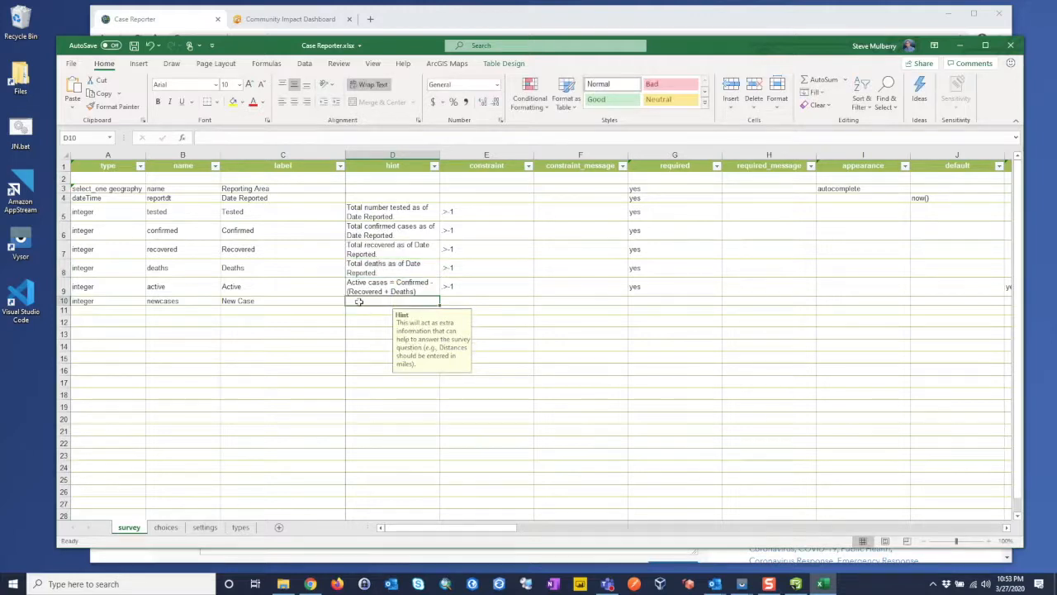
{"action": "key", "text": "ctrl+v"}
{"action": "left_click", "coordinate": [295, 322]}
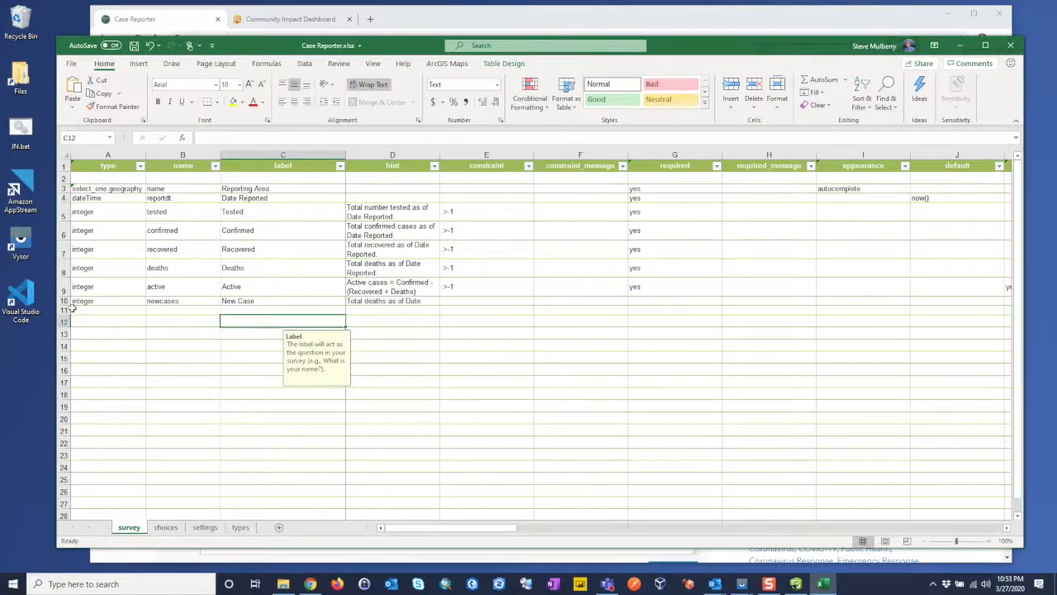
{"action": "double_click", "coordinate": [68, 305]}
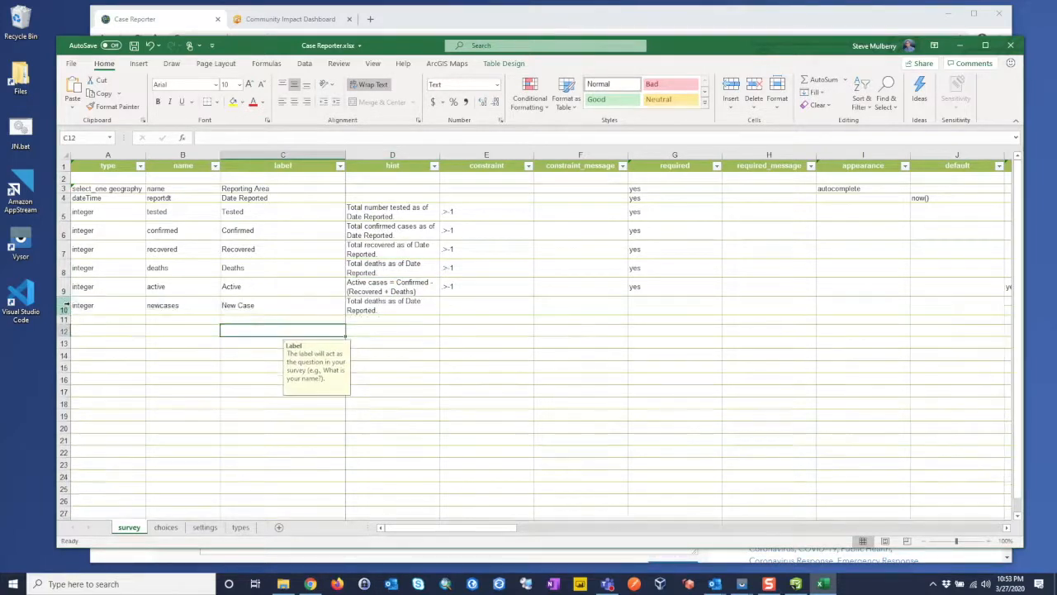
Reword the newcases hint to "Total new cases as of Date Reported."
{"action": "double_click", "coordinate": [376, 302]}
{"action": "double_click", "coordinate": [376, 301]}
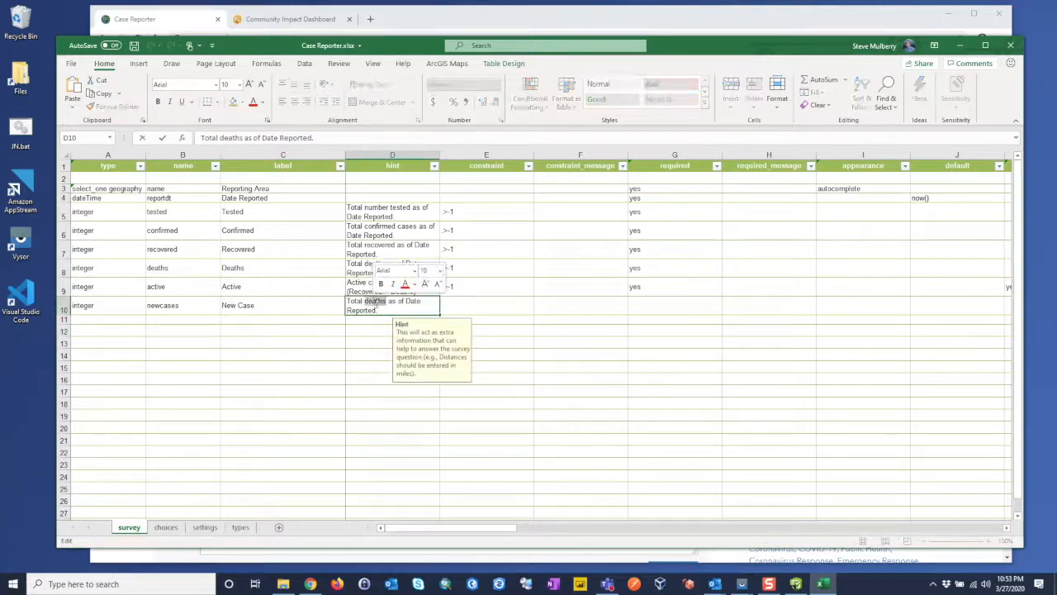
{"action": "type", "text": "new cases"}
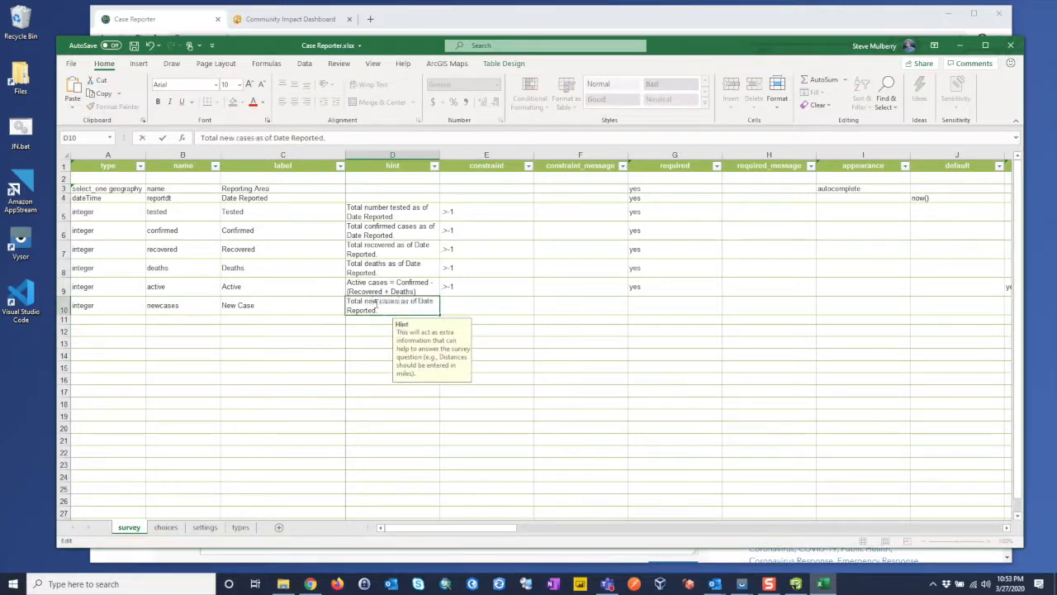
{"action": "left_click", "coordinate": [381, 380]}
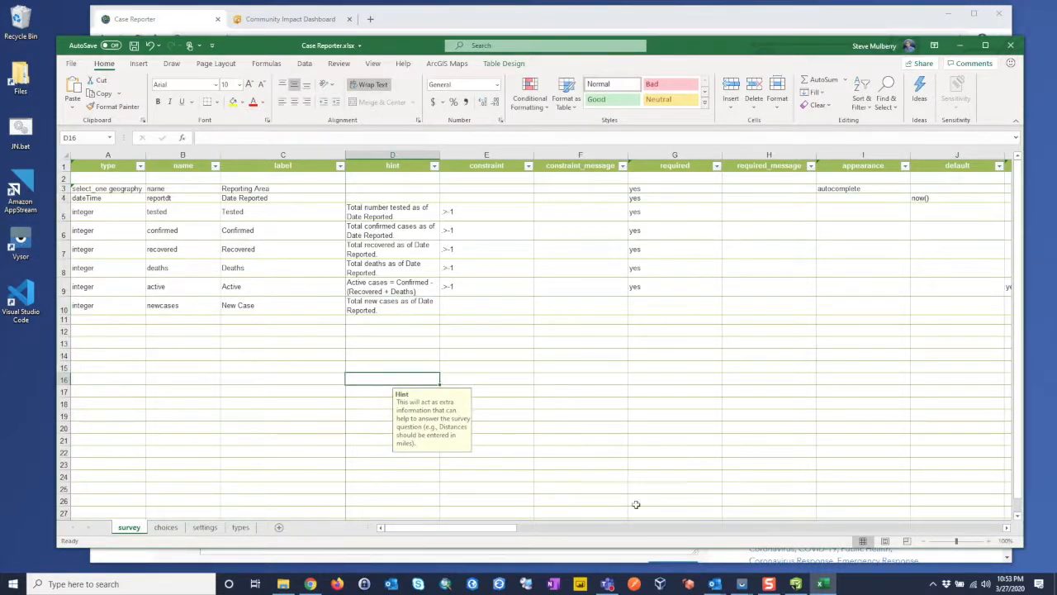
Set the newcases question's bind::esri:fieldType to esriFieldTypeInteger and save the workbook
{"action": "left_click_drag", "start_coordinate": [521, 534], "coordinate": [750, 540]}
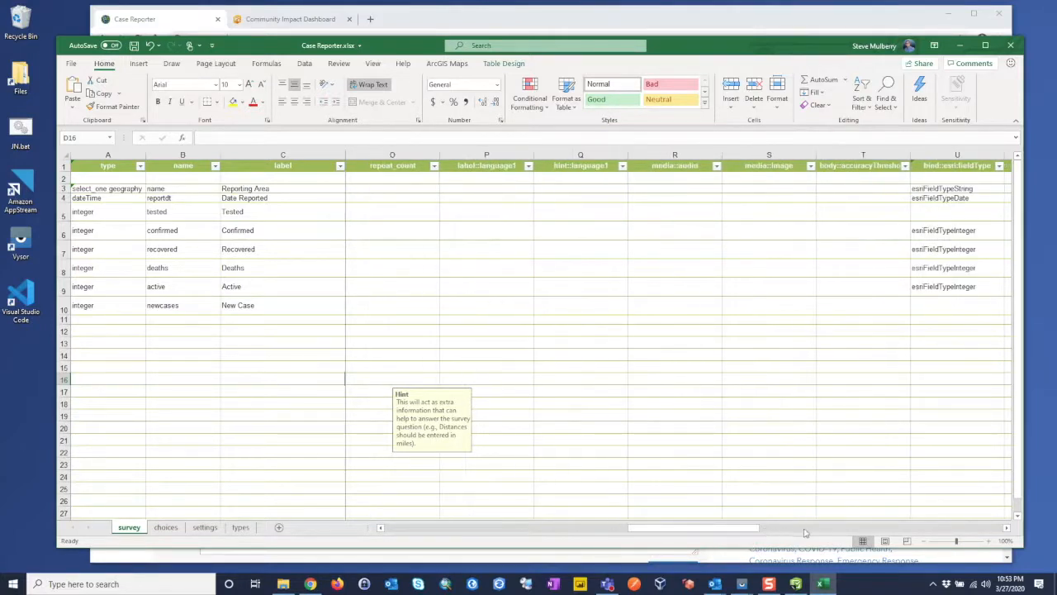
{"action": "left_click", "coordinate": [958, 307]}
{"action": "left_click", "coordinate": [1007, 309]}
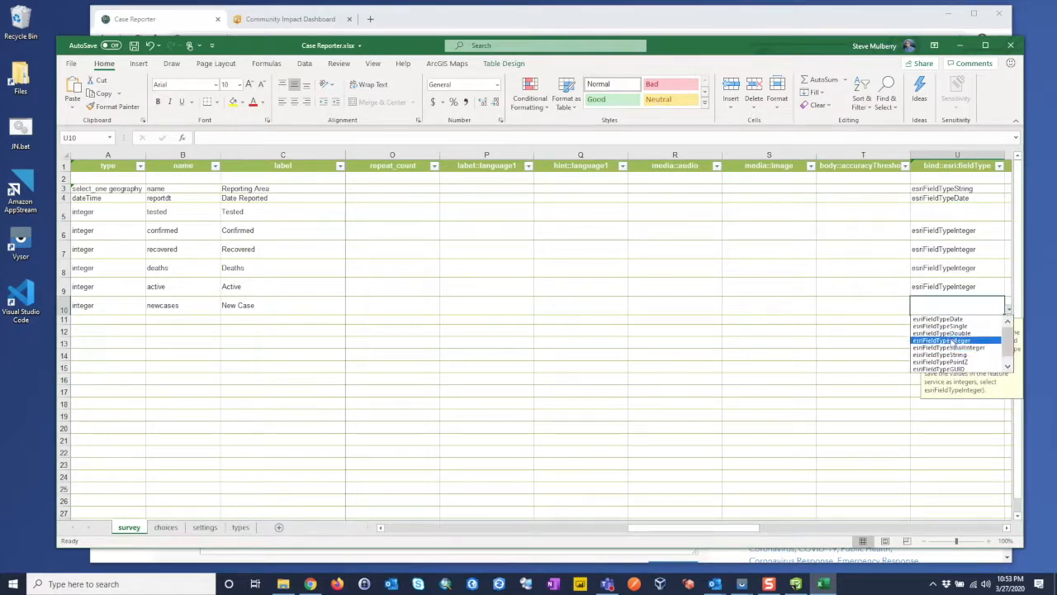
{"action": "key", "text": "Escape"}
{"action": "left_click", "coordinate": [952, 345]}
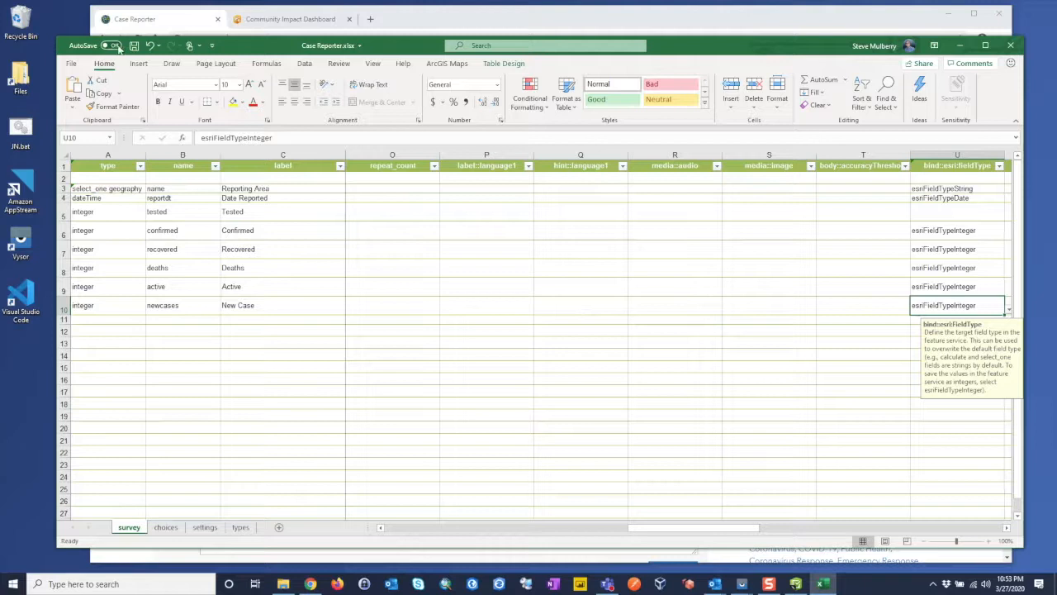
{"action": "left_click", "coordinate": [134, 45]}
Widen the submission_url column on the settings sheet to fit the full address
{"action": "left_click", "coordinate": [205, 527]}
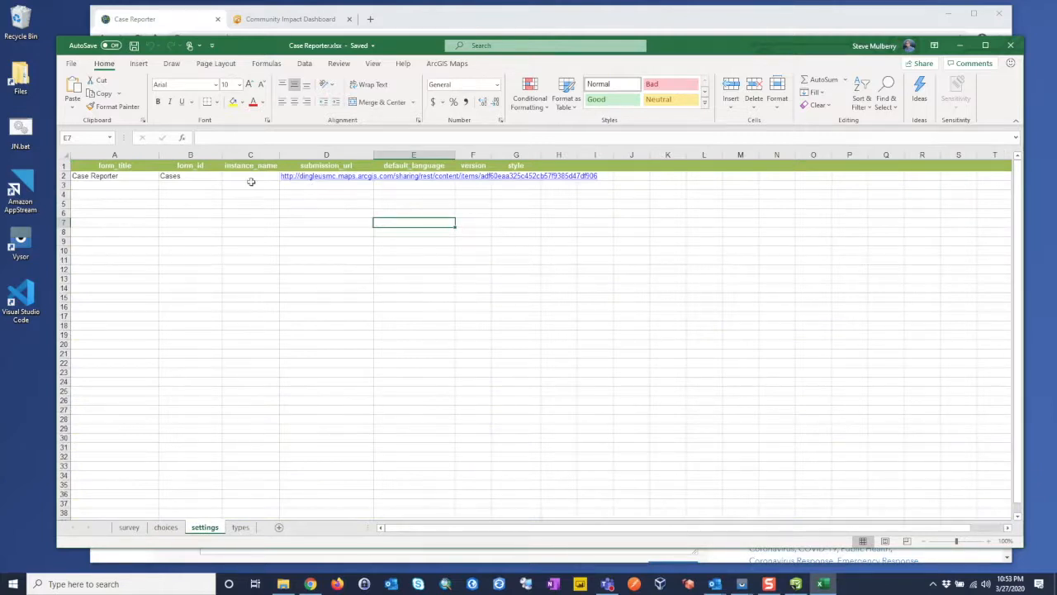
{"action": "left_click_drag", "start_coordinate": [374, 155], "coordinate": [479, 146]}
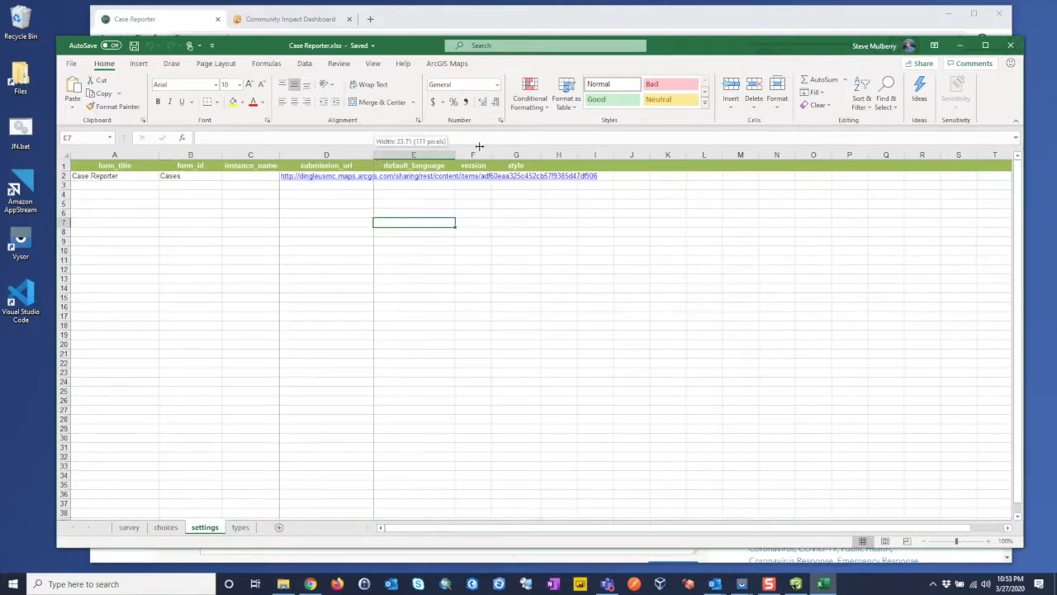
{"action": "left_click_drag", "start_coordinate": [581, 151], "coordinate": [602, 155]}
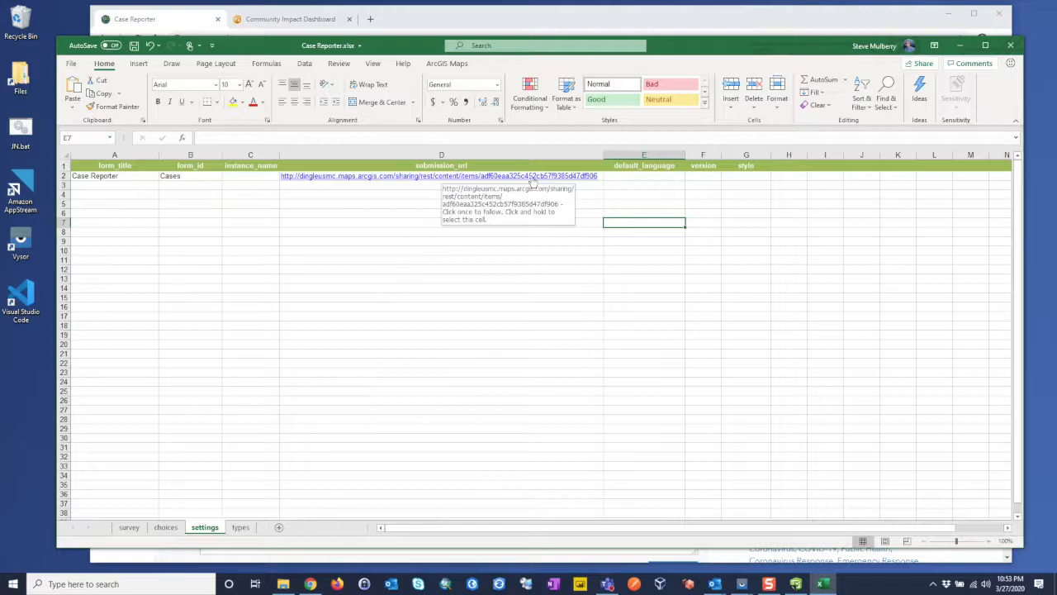
Open the Cases hosted feature layer's item page from the Coronavirus content in the browser and highlight the item ID in its URL
{"action": "left_click", "coordinate": [482, 25]}
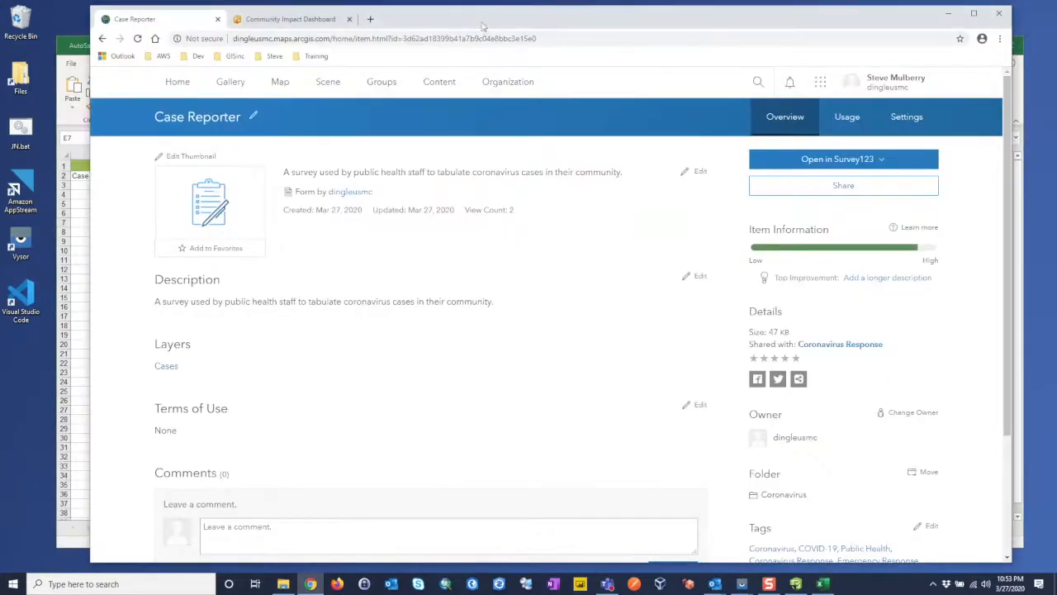
{"action": "left_click", "coordinate": [438, 82]}
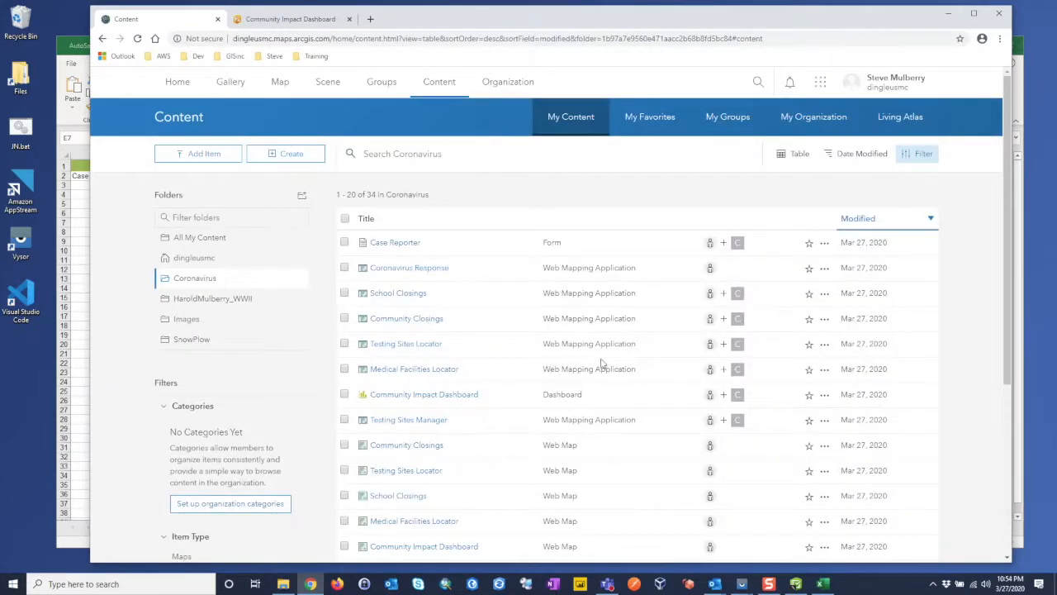
{"action": "scroll", "coordinate": [602, 363], "scroll_direction": "down", "scroll_amount": 5}
{"action": "left_click", "coordinate": [614, 490]}
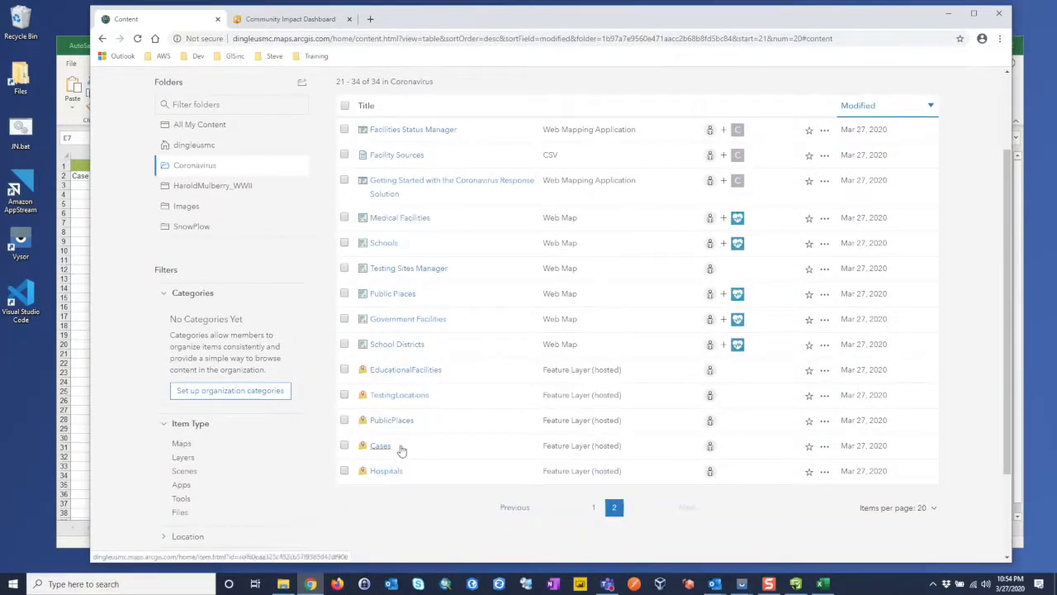
{"action": "left_click", "coordinate": [380, 446]}
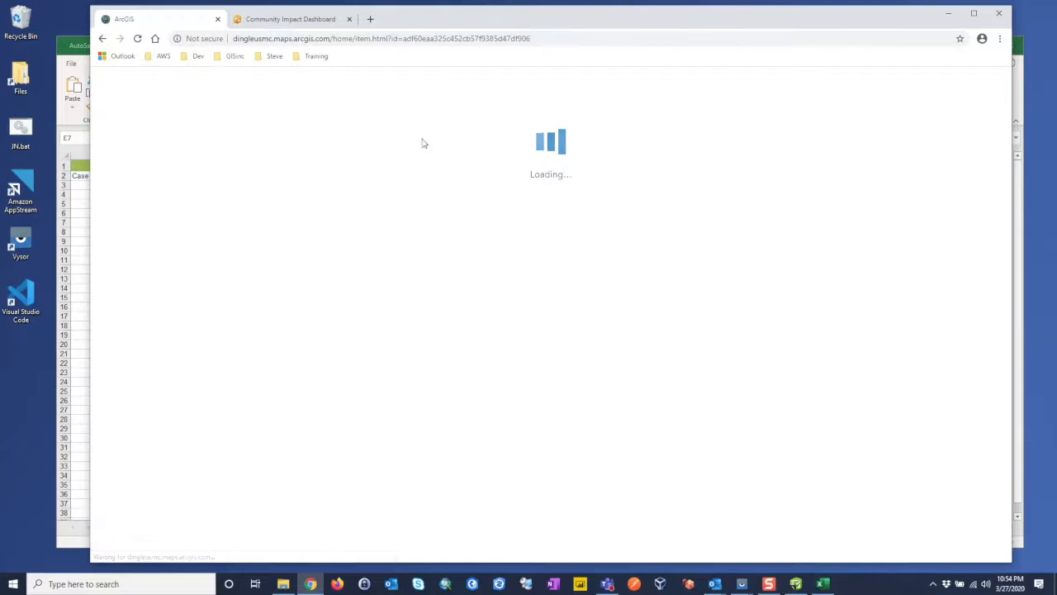
{"action": "left_click", "coordinate": [455, 38]}
{"action": "left_click", "coordinate": [498, 38]}
{"action": "left_click_drag", "start_coordinate": [530, 39], "coordinate": [405, 43]}
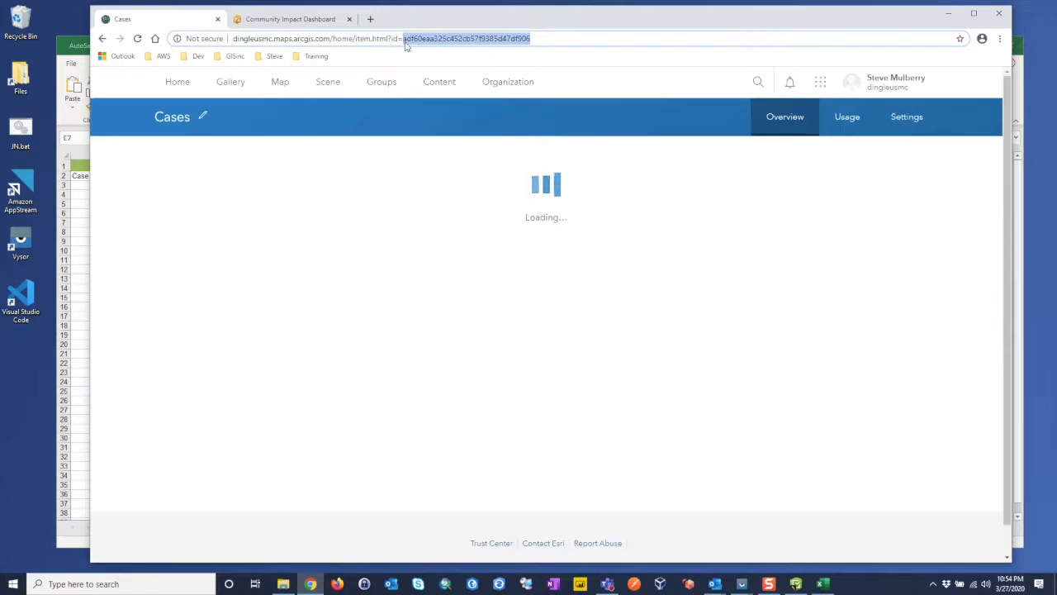
Return to the settings sheet, check the item ID ending the submission_url in D2, then save and close the workbook
{"action": "left_click", "coordinate": [79, 543]}
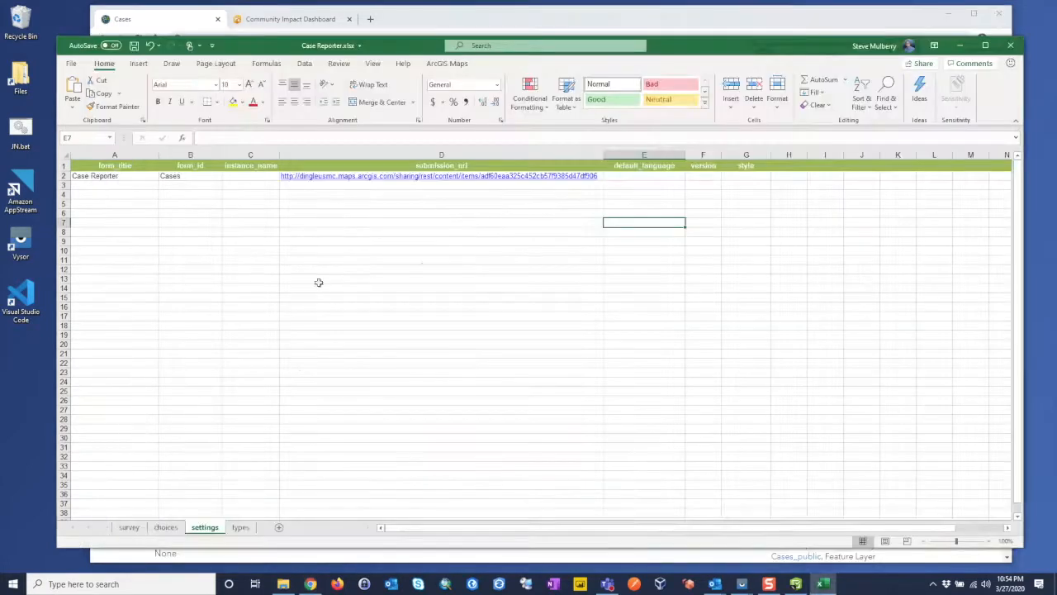
{"action": "left_click", "coordinate": [603, 176]}
{"action": "left_click_drag", "start_coordinate": [543, 137], "coordinate": [424, 137]}
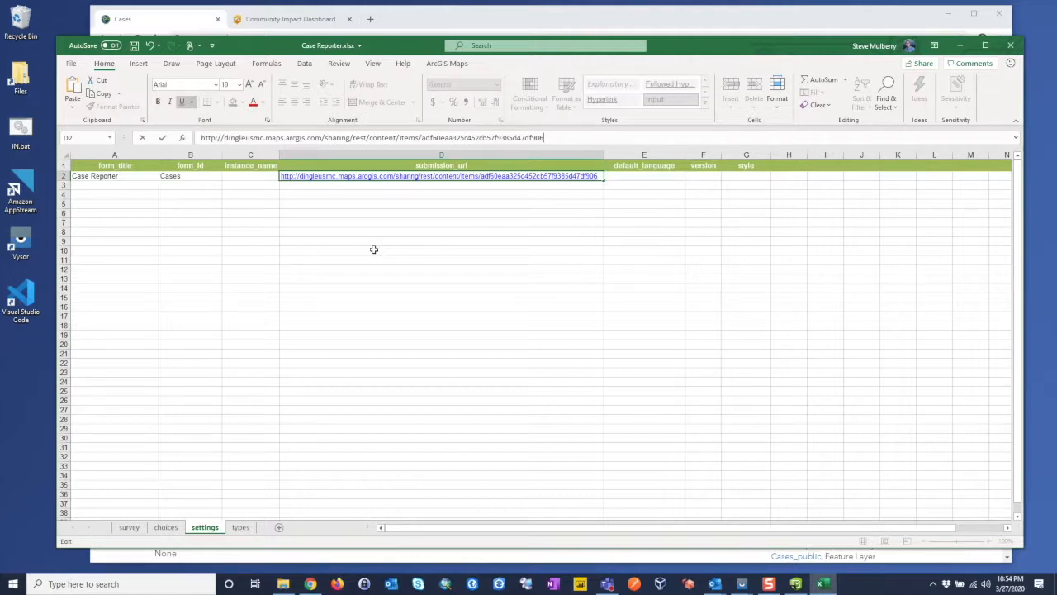
{"action": "left_click", "coordinate": [133, 46]}
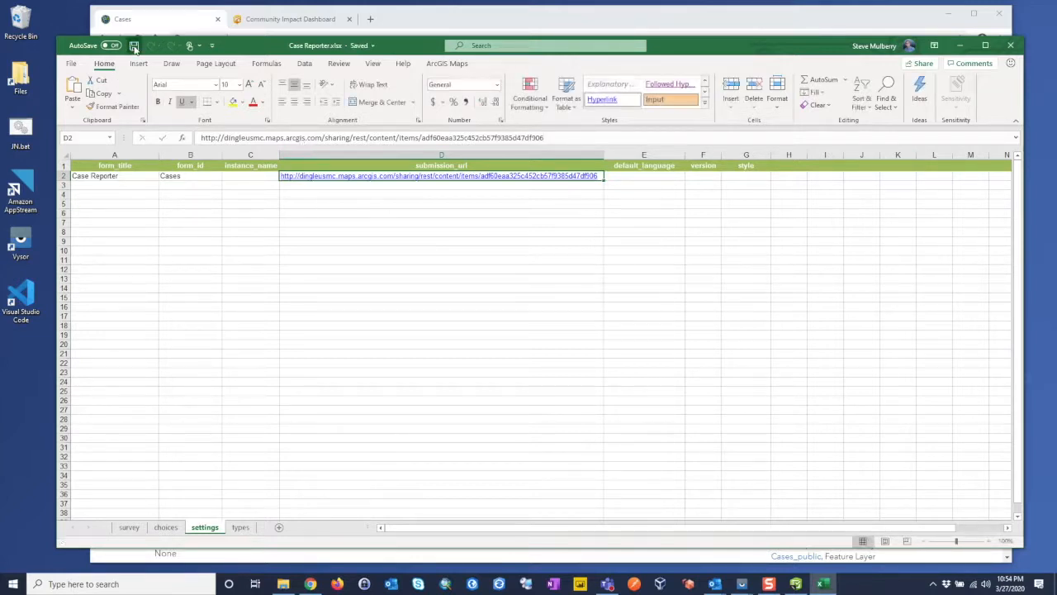
{"action": "left_click", "coordinate": [1010, 46]}
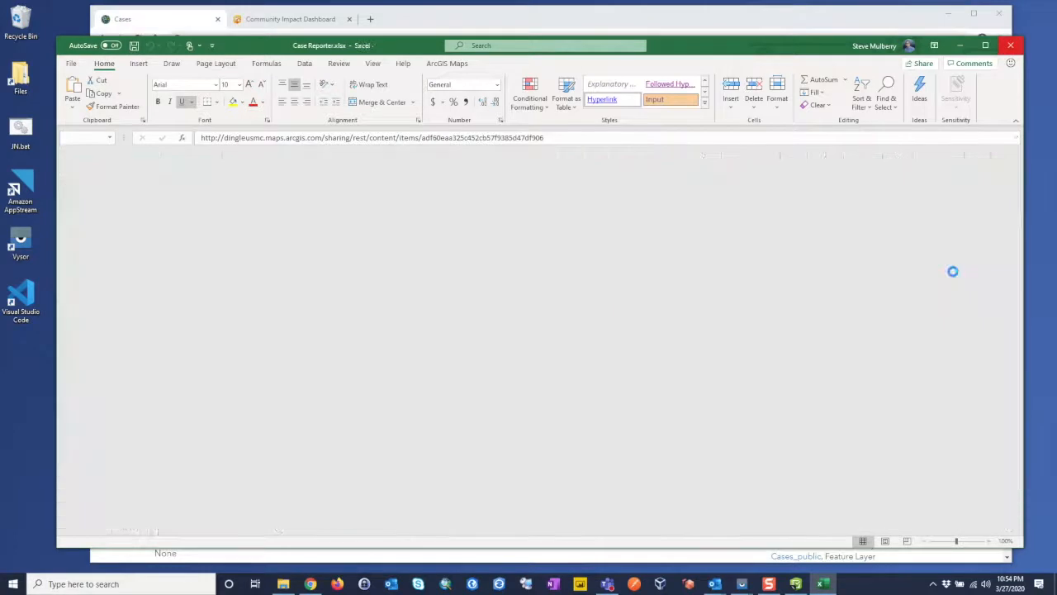
Switch to Survey123 Connect, check the New Case question in the form preview, and publish the Case Reporter survey
{"action": "left_click", "coordinate": [797, 584]}
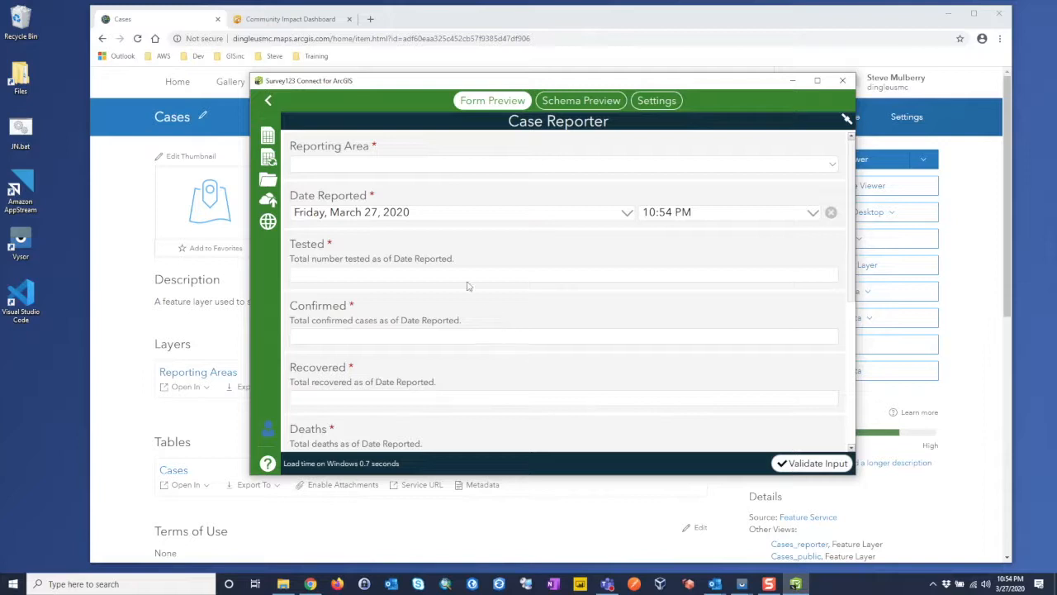
{"action": "left_click", "coordinate": [832, 169]}
{"action": "left_click", "coordinate": [831, 170]}
{"action": "scroll", "coordinate": [826, 190], "scroll_direction": "down", "scroll_amount": 3}
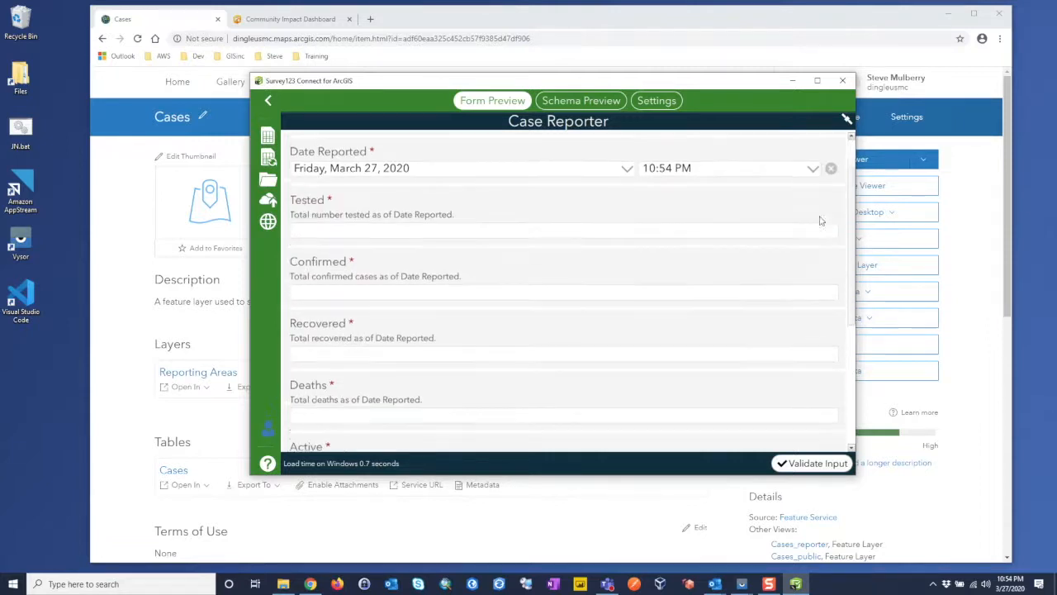
{"action": "scroll", "coordinate": [818, 221], "scroll_direction": "down", "scroll_amount": 2}
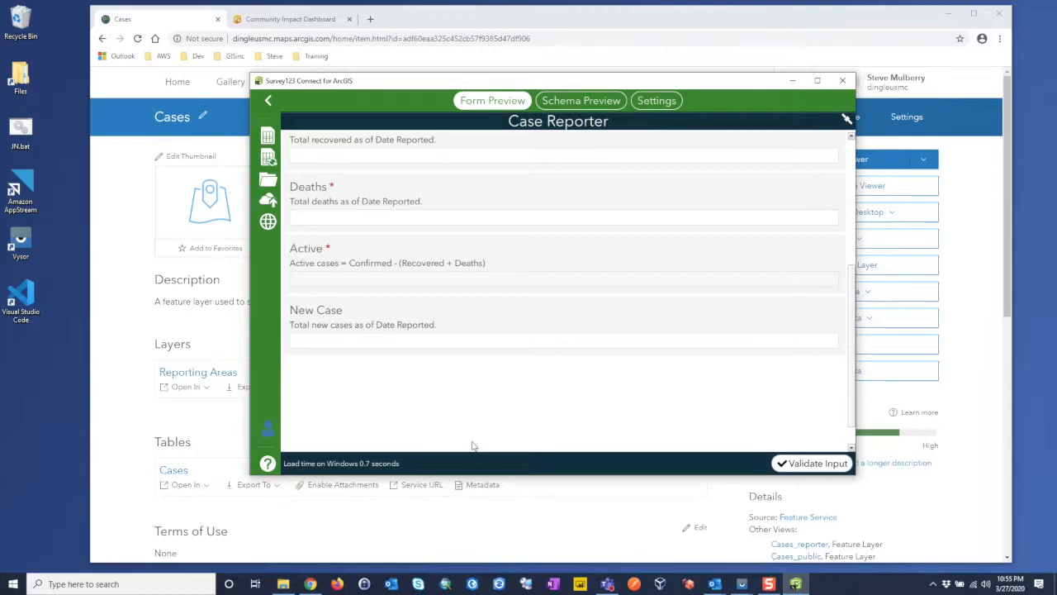
{"action": "left_click", "coordinate": [269, 201]}
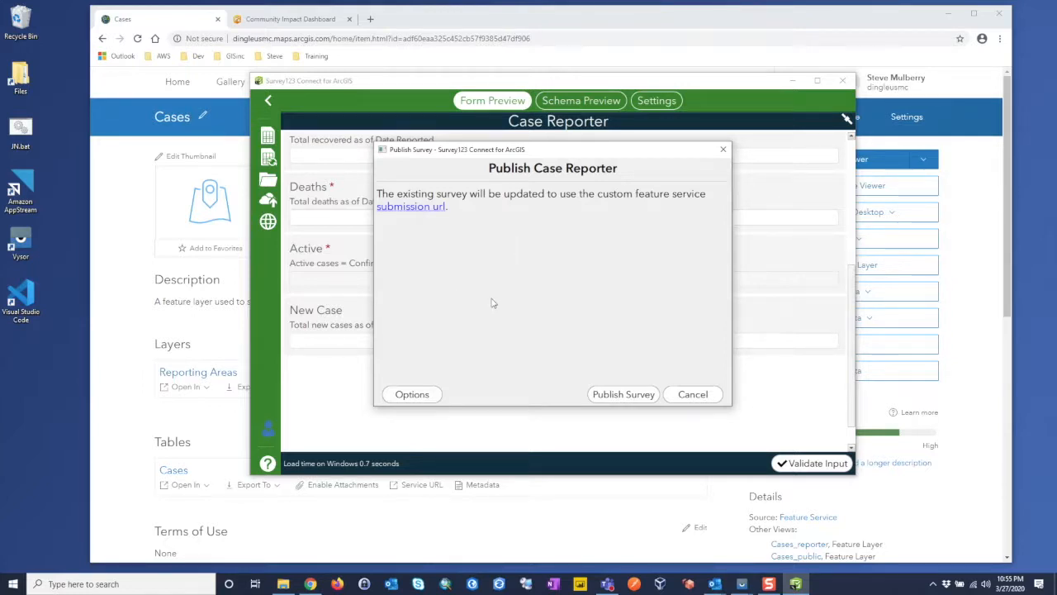
{"action": "left_click", "coordinate": [624, 395]}
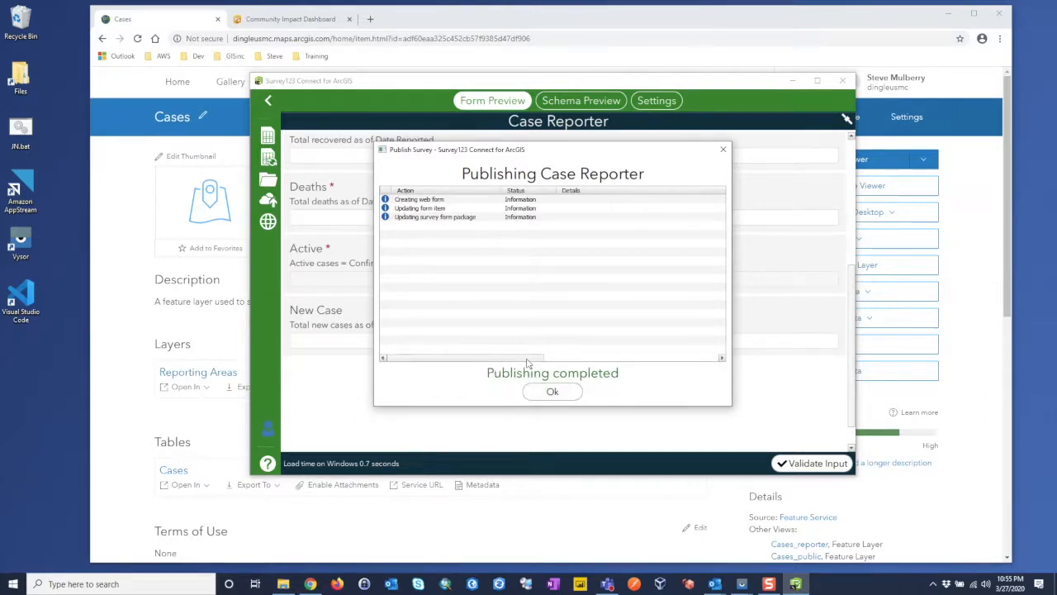
Dismiss the publishing report, close Survey123 Connect, and return to the Coronavirus folder's content list in the browser
{"action": "left_click", "coordinate": [550, 396]}
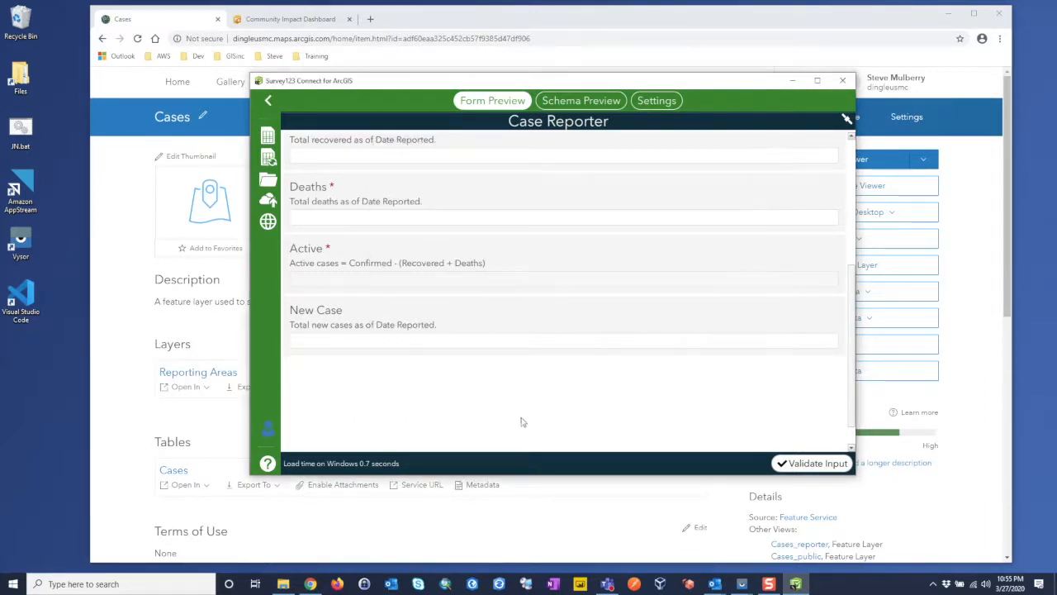
{"action": "left_click", "coordinate": [843, 83]}
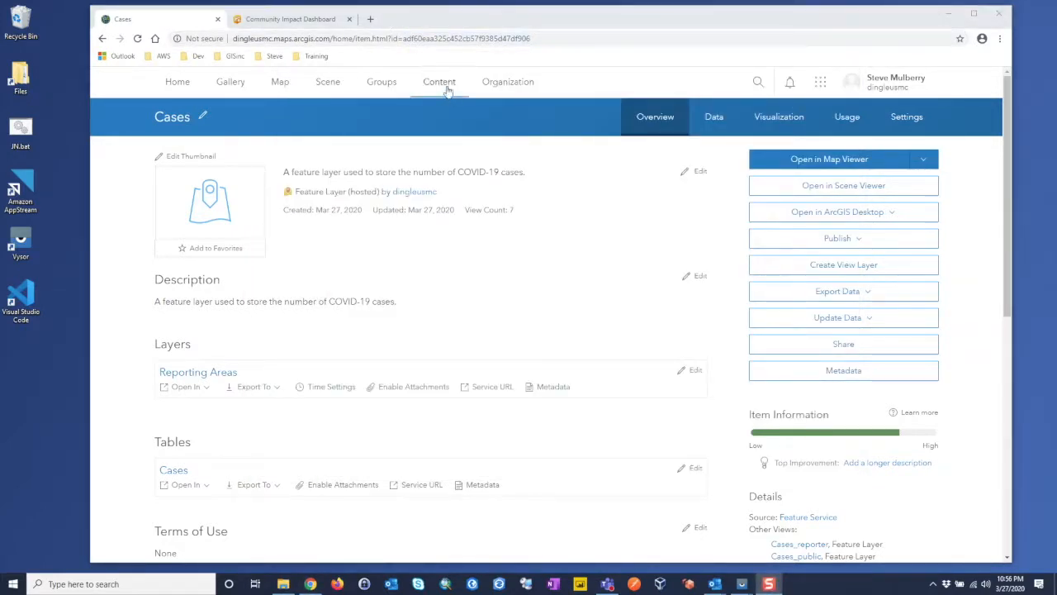
{"action": "left_click", "coordinate": [446, 90]}
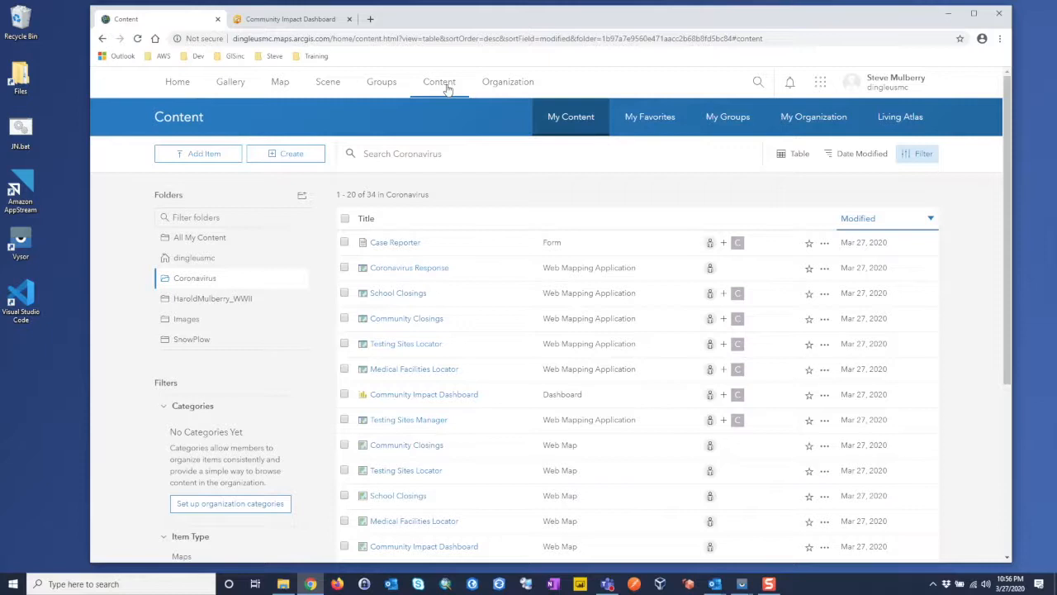
Open the Cases_reporter hosted view in Map Viewer in a separate browser tab
{"action": "scroll", "coordinate": [692, 225], "scroll_direction": "down", "scroll_amount": 4}
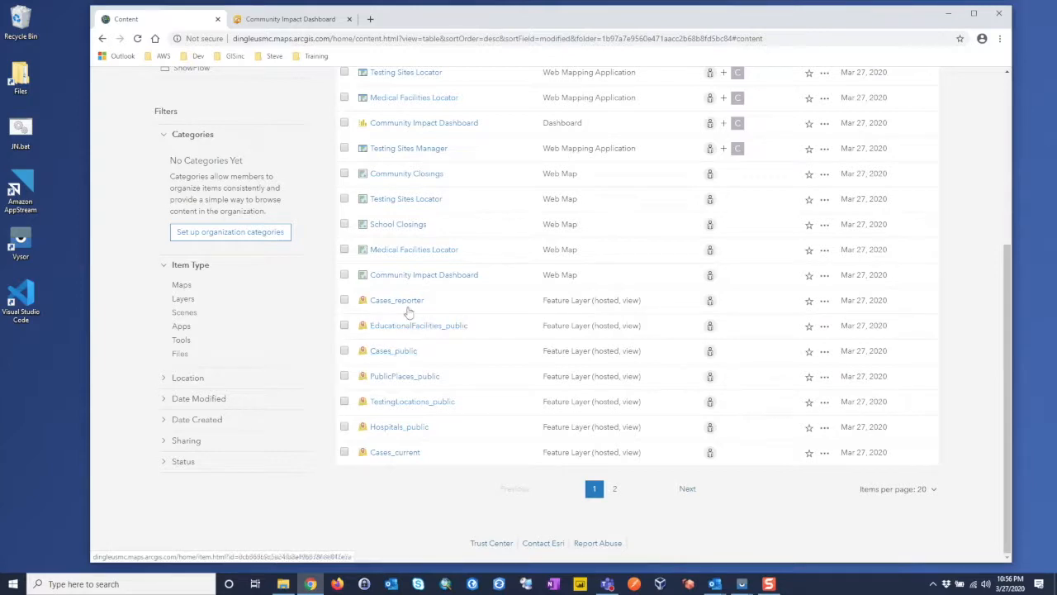
{"action": "left_click", "coordinate": [824, 301]}
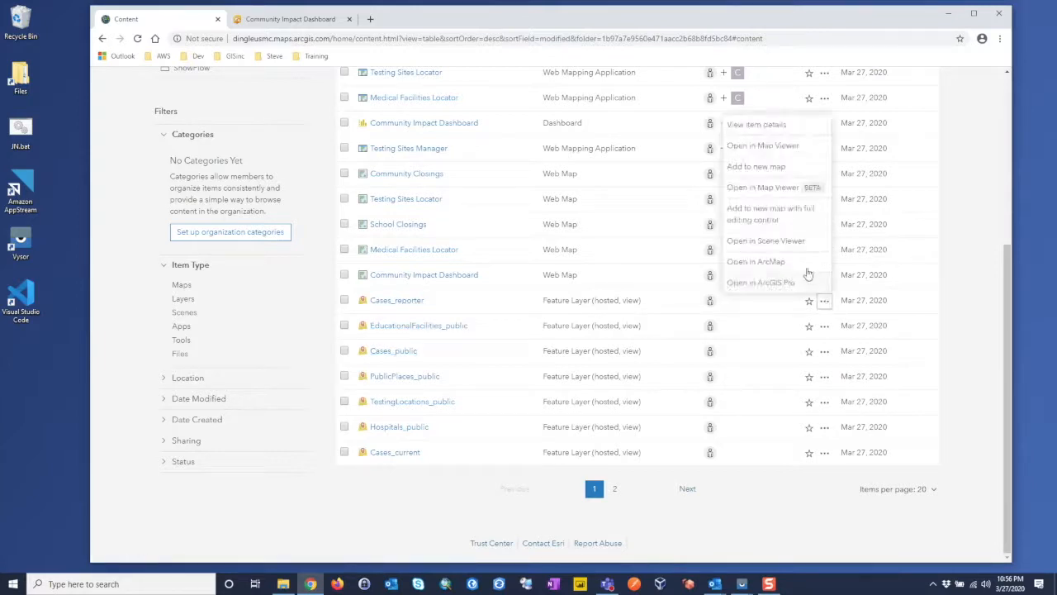
{"action": "right_click", "coordinate": [778, 147]}
{"action": "left_click", "coordinate": [821, 156]}
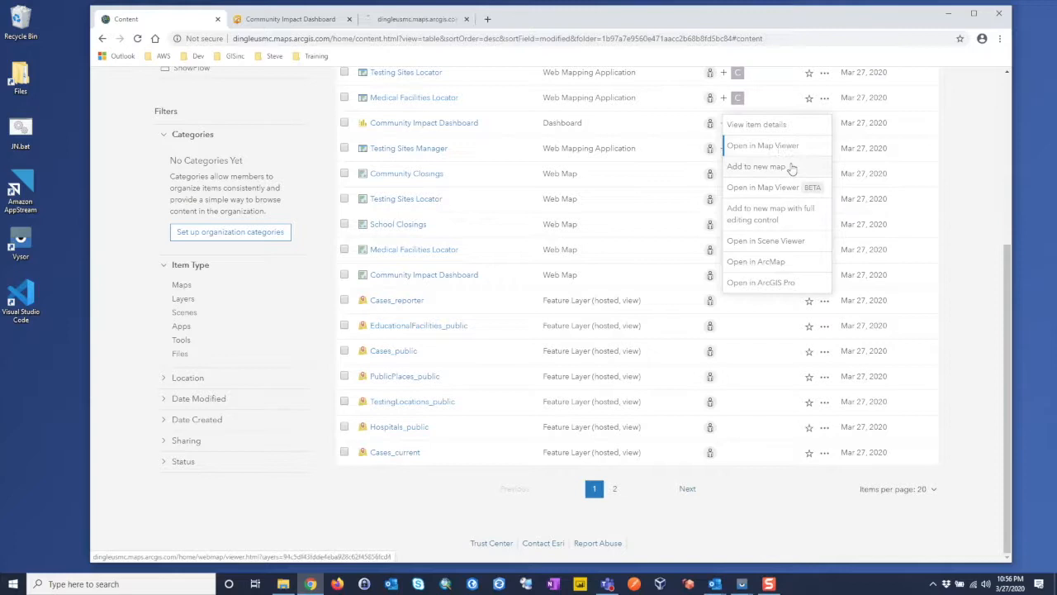
{"action": "left_click", "coordinate": [406, 20]}
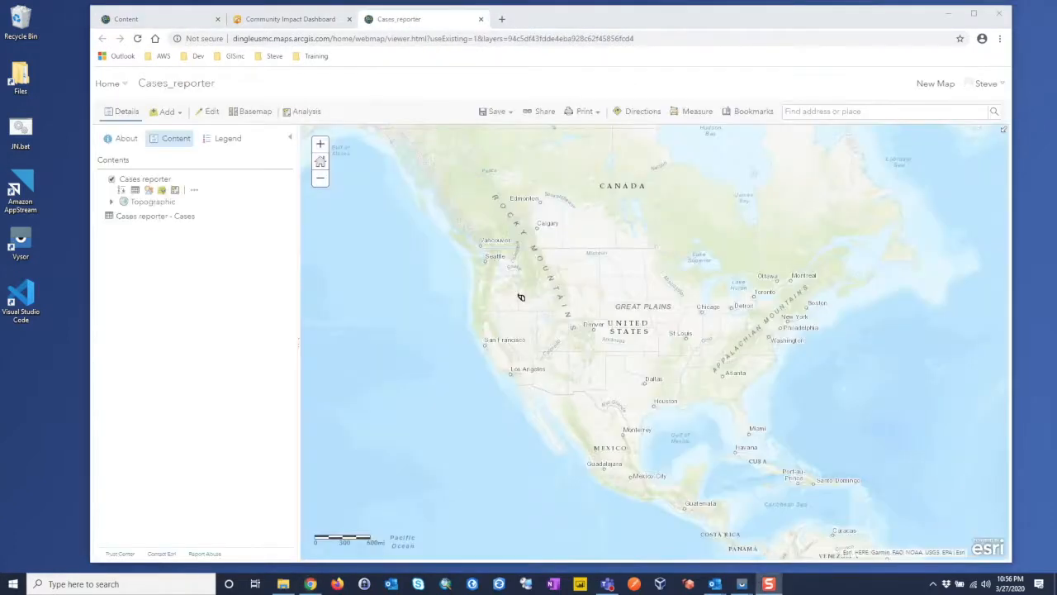
Include the New Cases field in the view definition of the Cases reporter - Cases table, apply it, and close the map's browser tab
{"action": "left_click", "coordinate": [154, 218]}
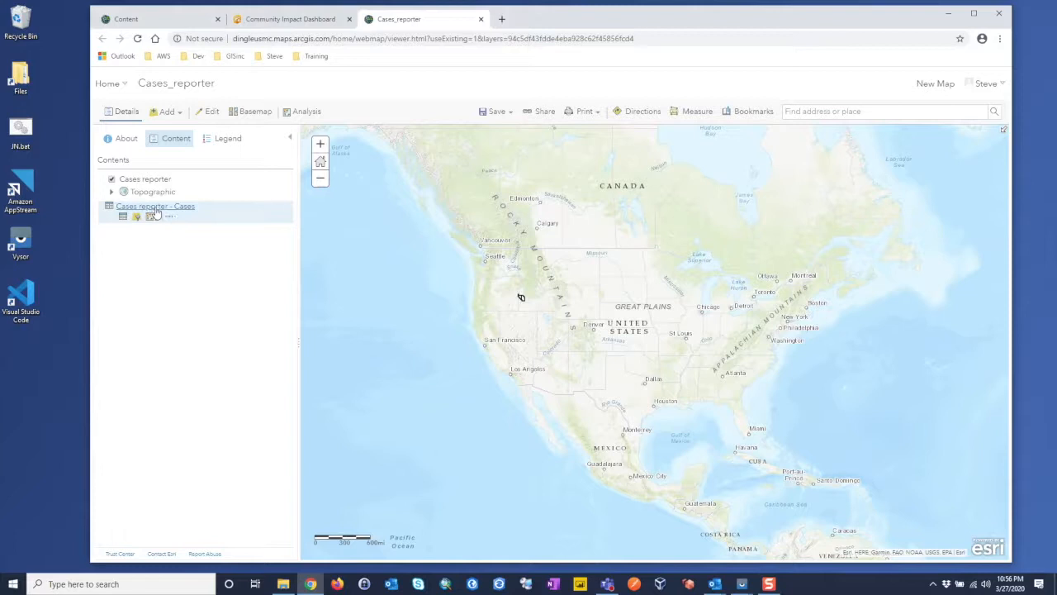
{"action": "left_click", "coordinate": [168, 218]}
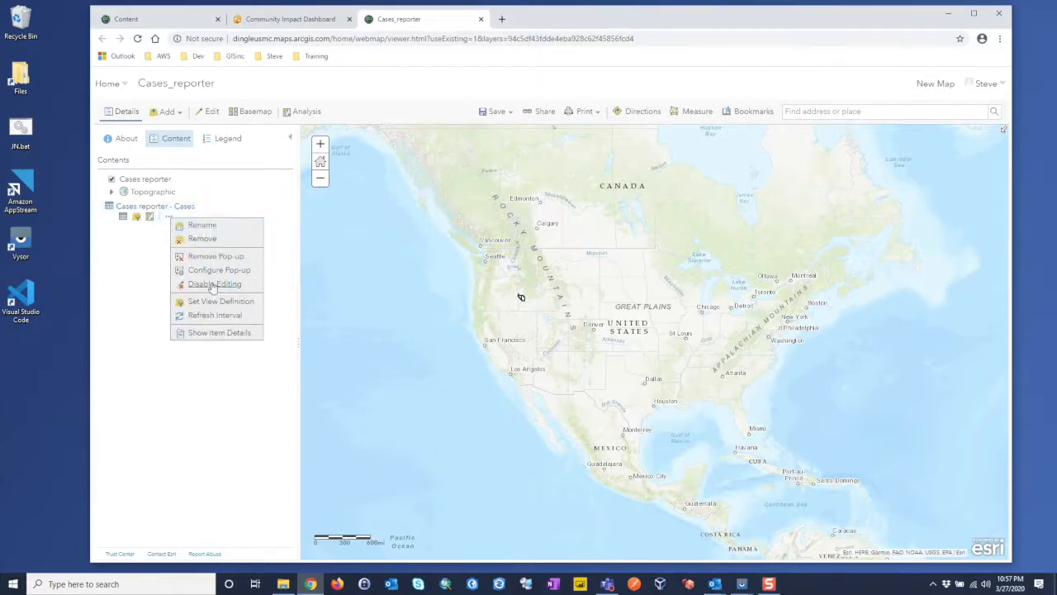
{"action": "mouse_move", "coordinate": [217, 302]}
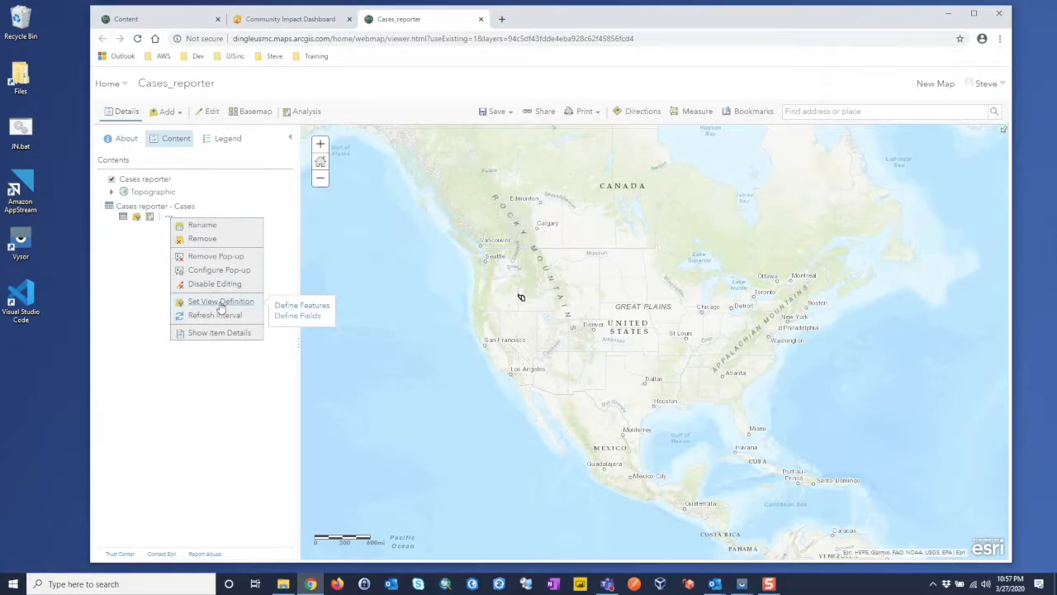
{"action": "left_click", "coordinate": [302, 317]}
{"action": "left_click_drag", "start_coordinate": [675, 357], "coordinate": [679, 397]}
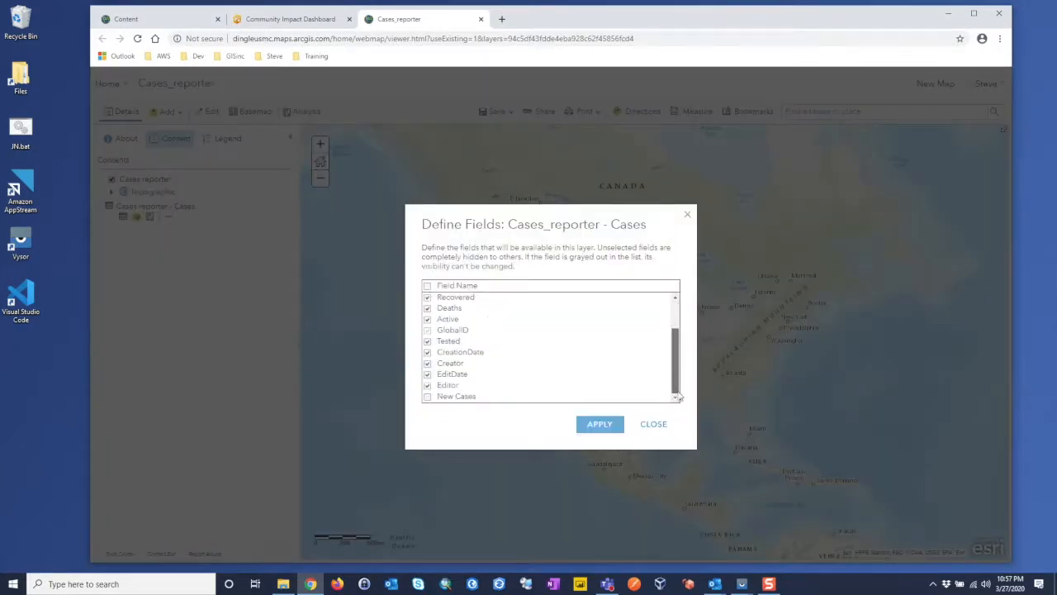
{"action": "left_click", "coordinate": [427, 396]}
{"action": "left_click", "coordinate": [603, 423]}
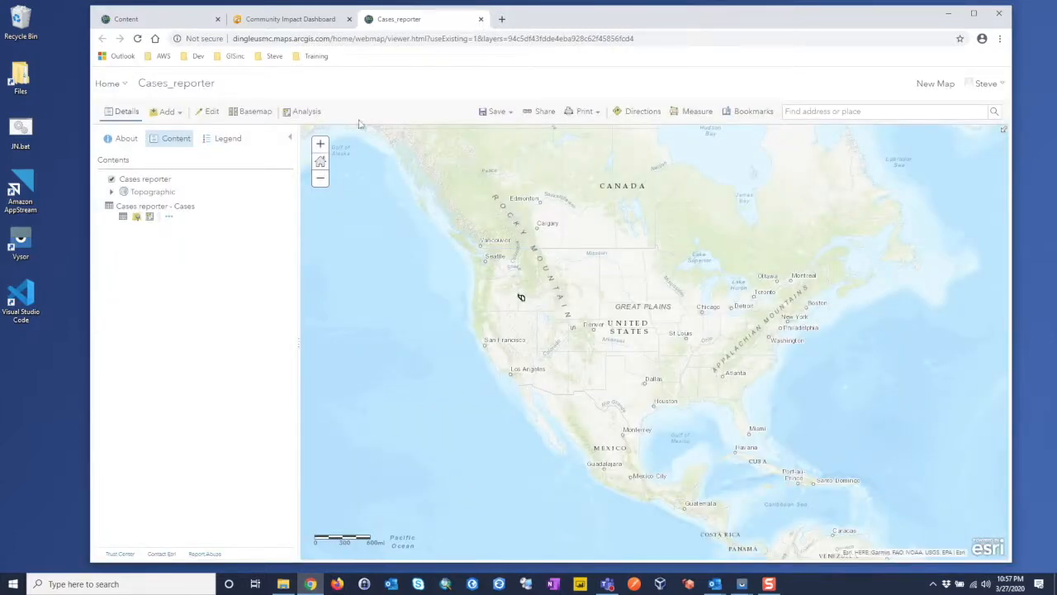
{"action": "left_click", "coordinate": [481, 18]}
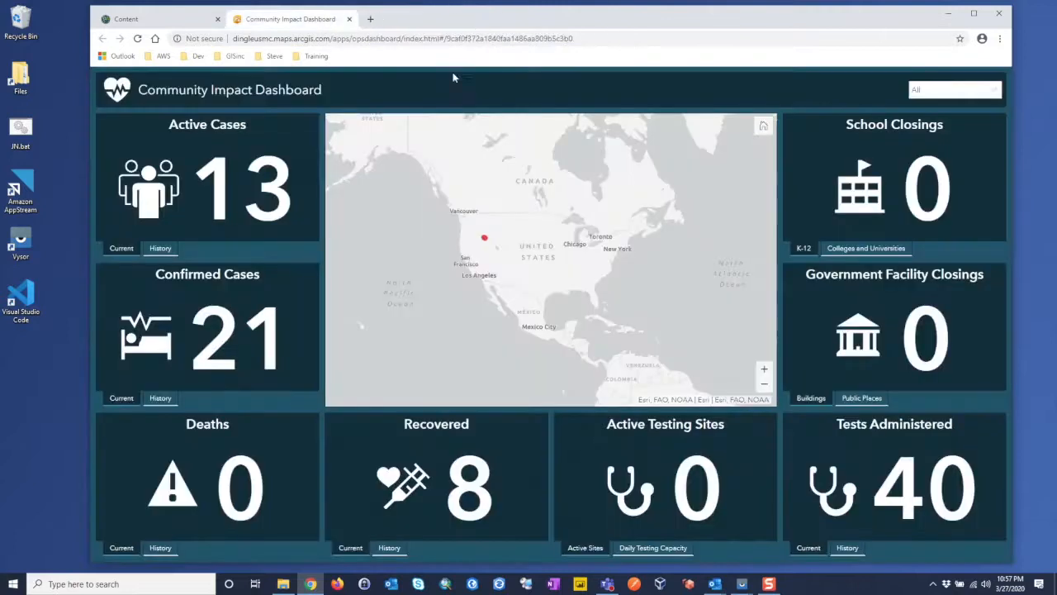
Return to the content list and open the Cases_public hosted view in Map Viewer in a separate browser tab
{"action": "left_click", "coordinate": [143, 23]}
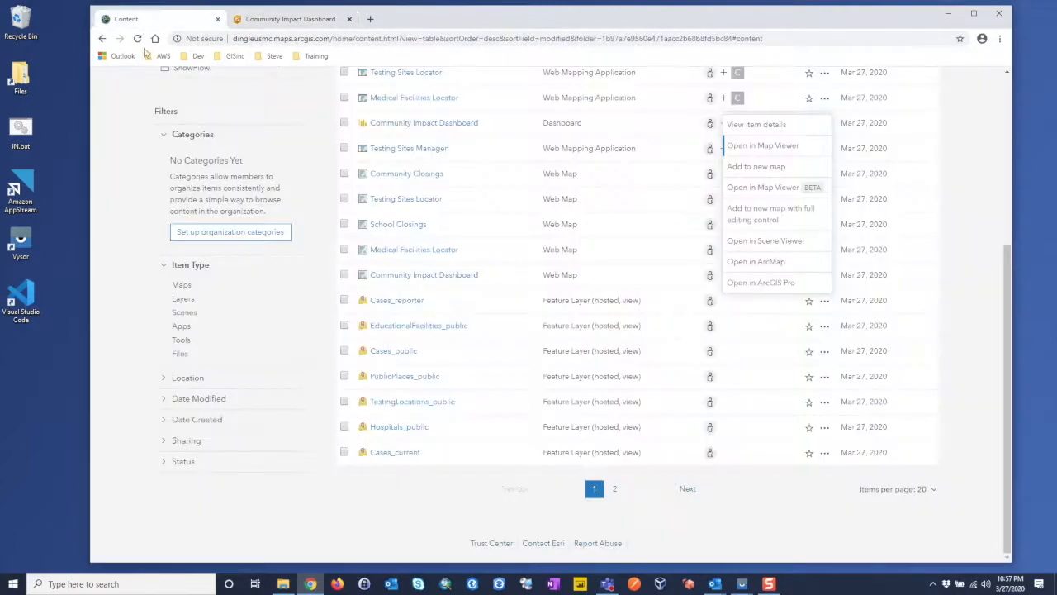
{"action": "left_click", "coordinate": [824, 353]}
{"action": "right_click", "coordinate": [784, 198]}
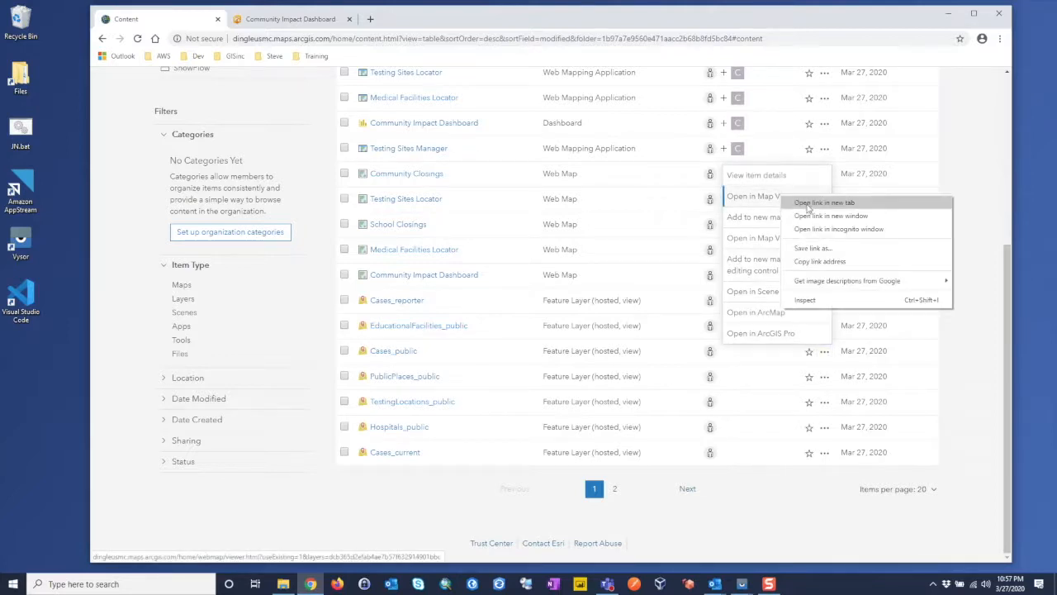
{"action": "left_click", "coordinate": [808, 203]}
{"action": "left_click", "coordinate": [409, 19]}
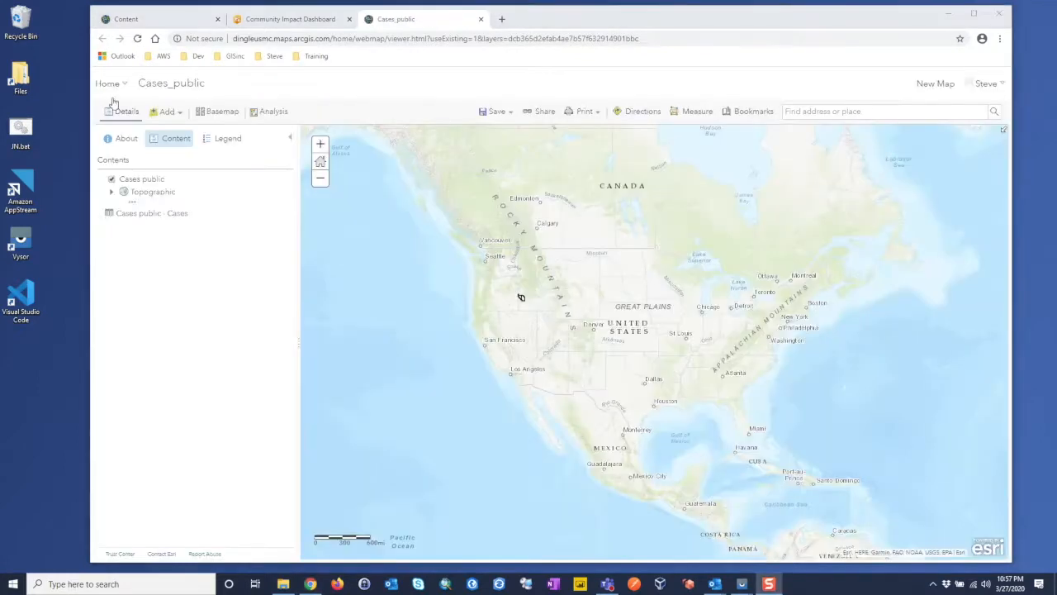
Include the New Cases field in the view definition of the Cases public - Cases table, apply it, and close the map's browser tab
{"action": "left_click", "coordinate": [157, 217]}
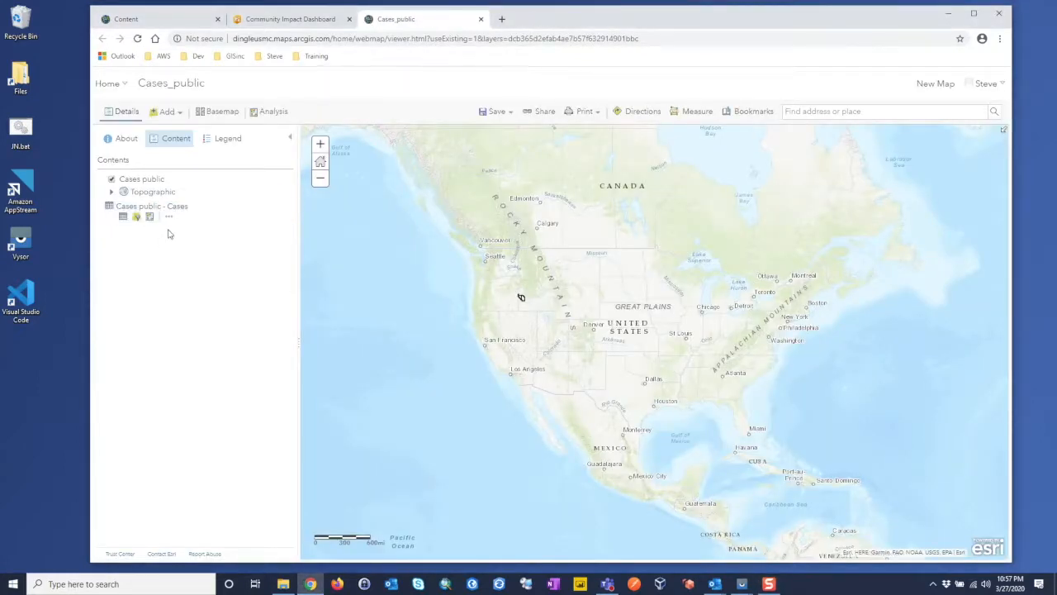
{"action": "left_click", "coordinate": [168, 216]}
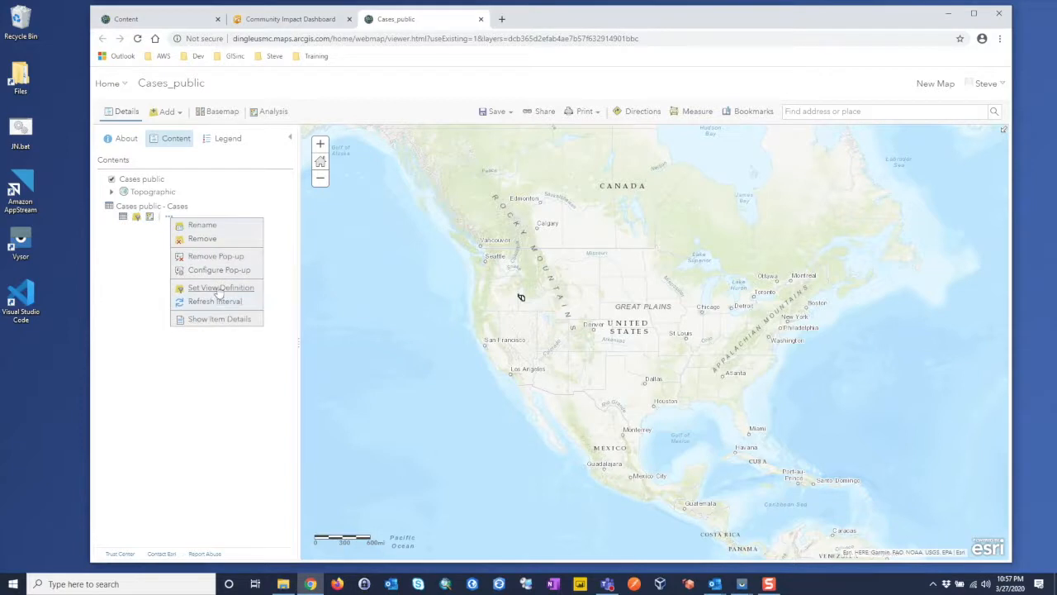
{"action": "mouse_move", "coordinate": [218, 292]}
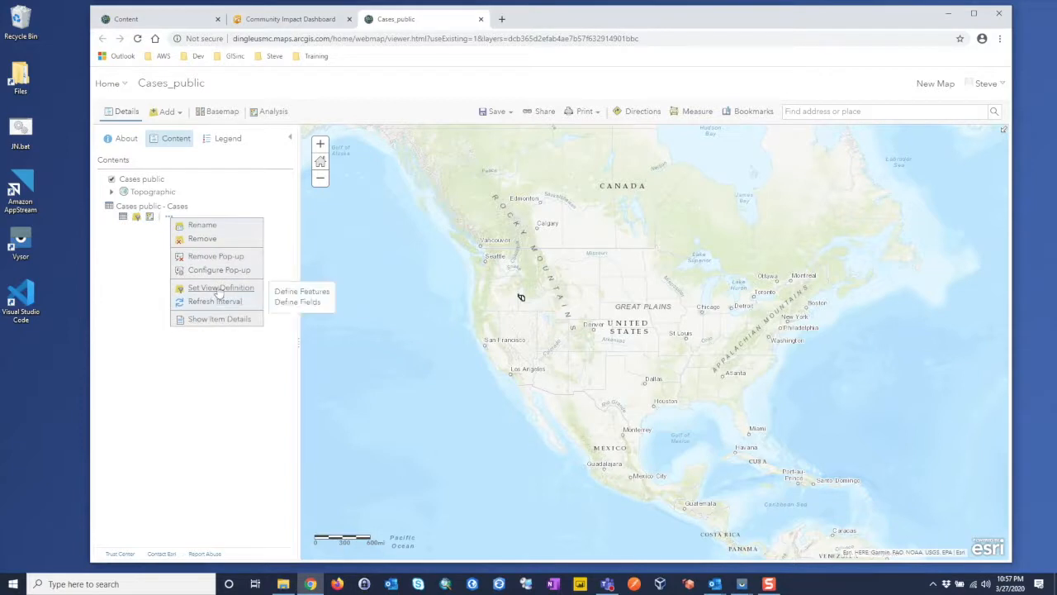
{"action": "left_click", "coordinate": [296, 301]}
{"action": "left_click_drag", "start_coordinate": [675, 357], "coordinate": [676, 391]}
{"action": "left_click", "coordinate": [427, 398]}
{"action": "left_click", "coordinate": [595, 427]}
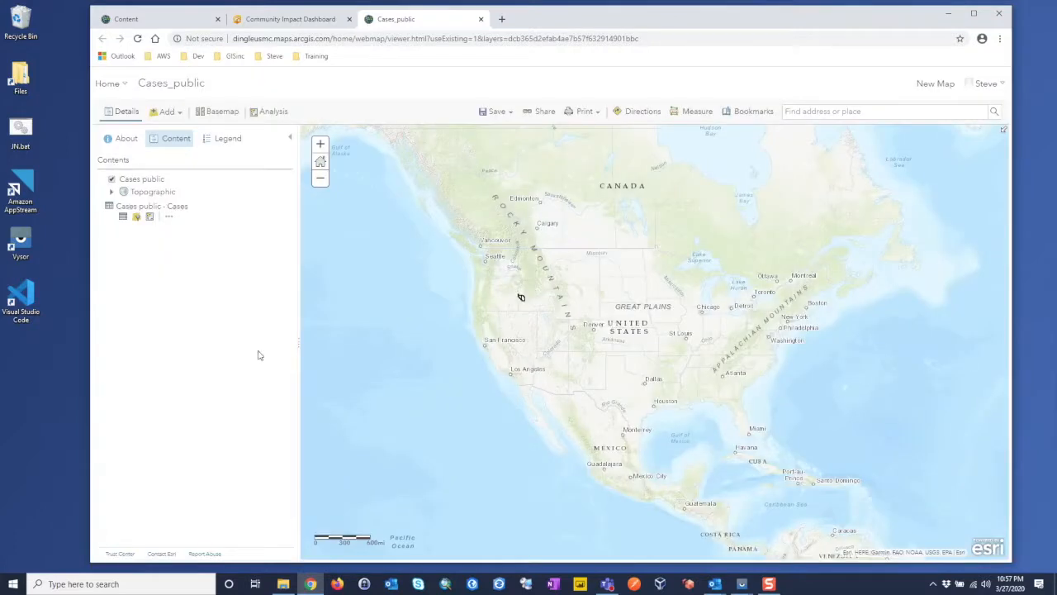
{"action": "left_click", "coordinate": [481, 19]}
Delete the Cases_current hosted view from the Coronavirus folder
{"action": "left_click", "coordinate": [187, 20]}
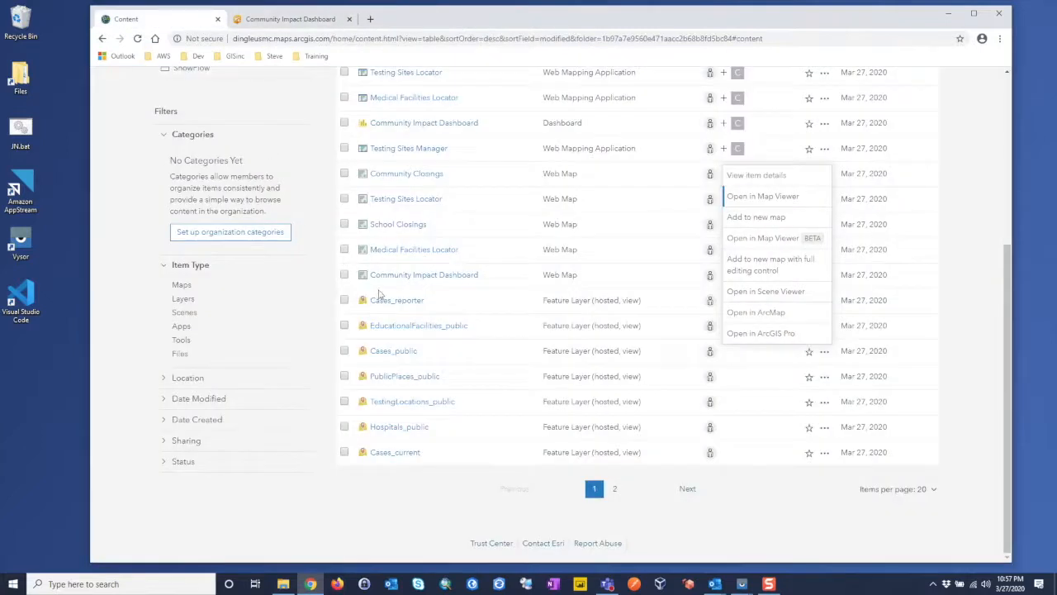
{"action": "left_click", "coordinate": [960, 310]}
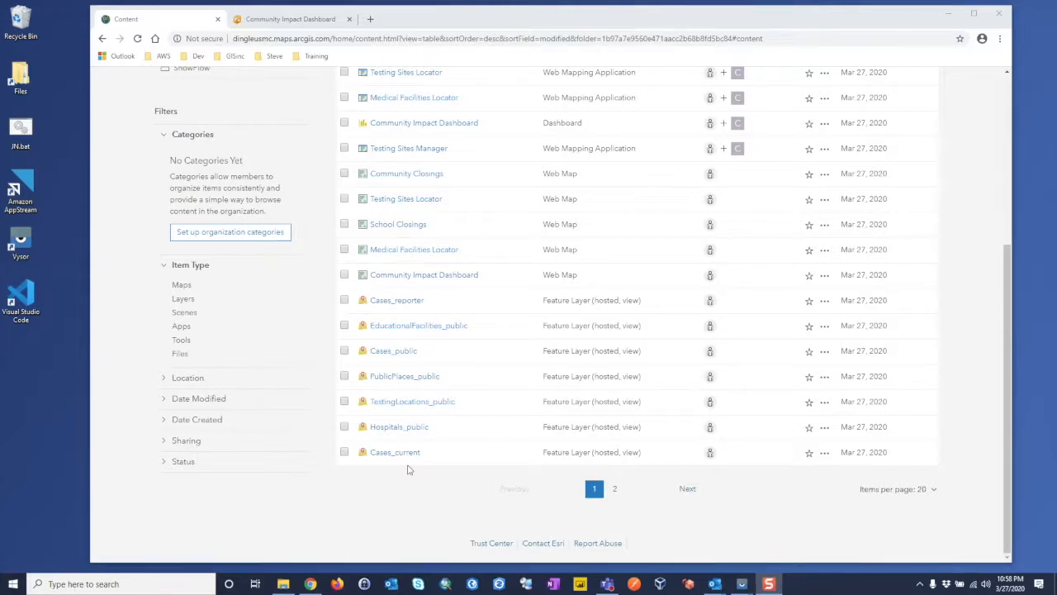
{"action": "left_click", "coordinate": [345, 452]}
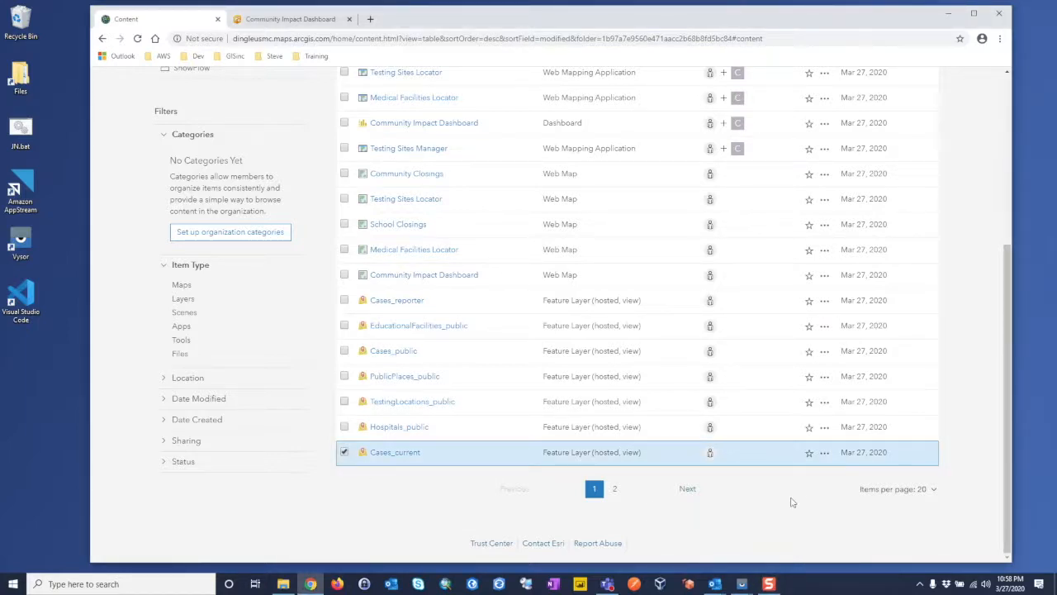
{"action": "scroll", "coordinate": [791, 502], "scroll_direction": "up", "scroll_amount": 5}
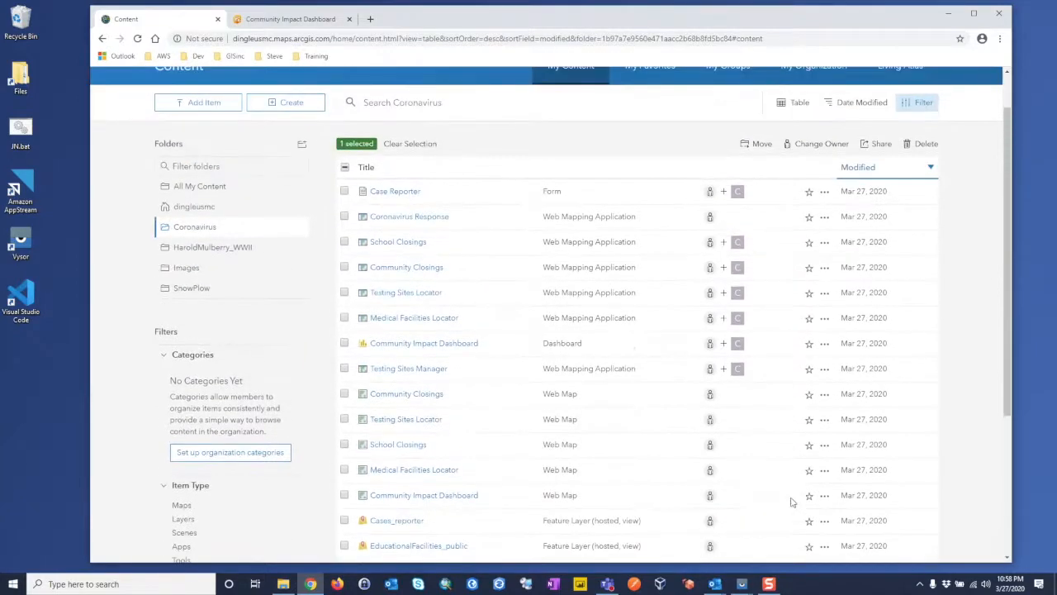
{"action": "left_click", "coordinate": [925, 144]}
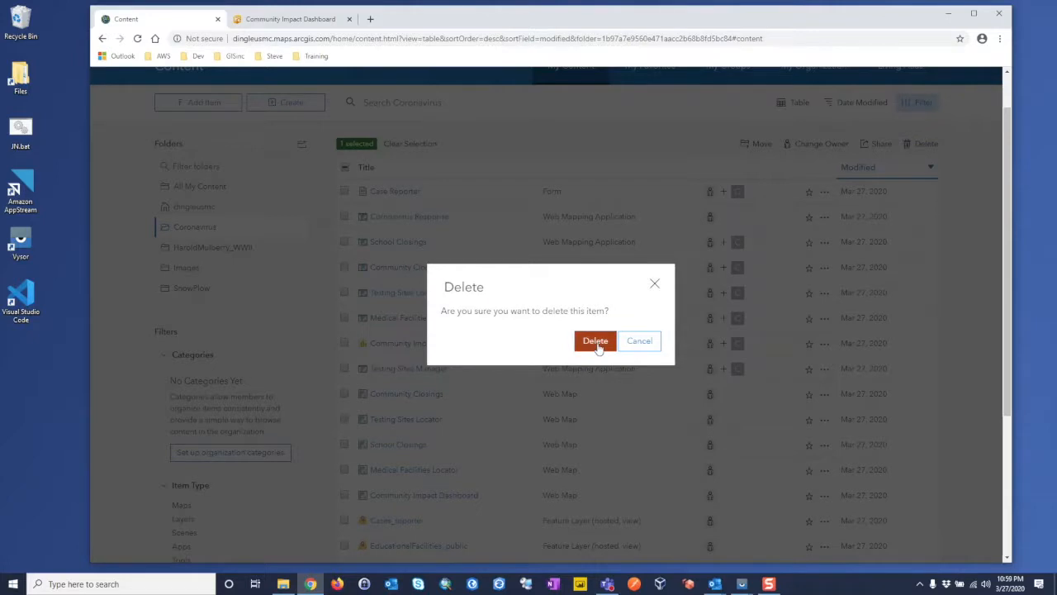
{"action": "left_click", "coordinate": [598, 345]}
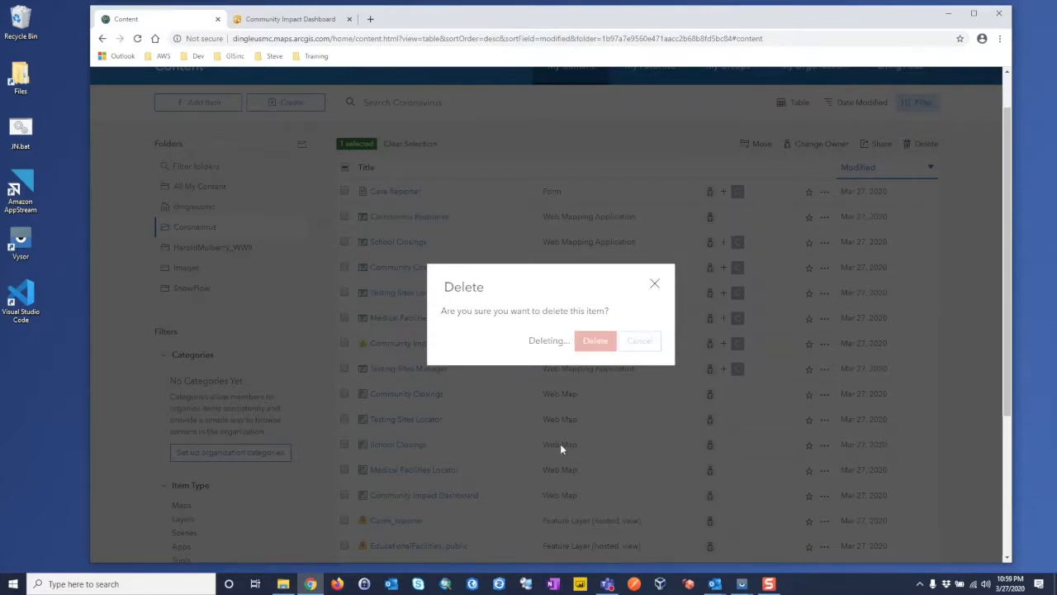
{"action": "scroll", "coordinate": [559, 444], "scroll_direction": "down", "scroll_amount": 4}
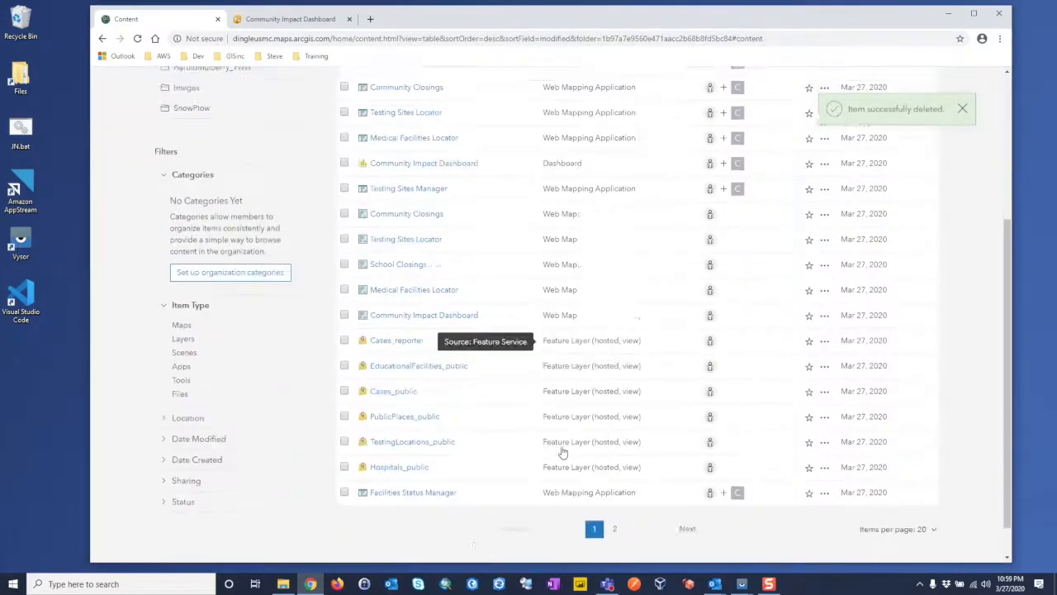
{"action": "scroll", "coordinate": [512, 450], "scroll_direction": "up", "scroll_amount": 3}
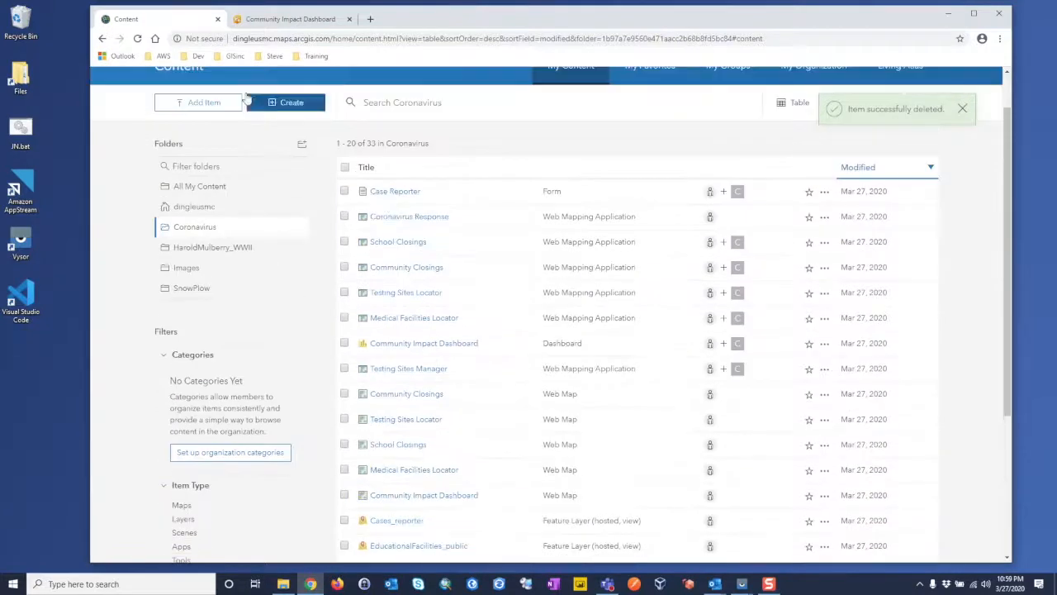
Start a new web map and add the Cases hosted feature layer from My Content to it
{"action": "scroll", "coordinate": [245, 99], "scroll_direction": "up", "scroll_amount": 1}
{"action": "left_click", "coordinate": [279, 81]}
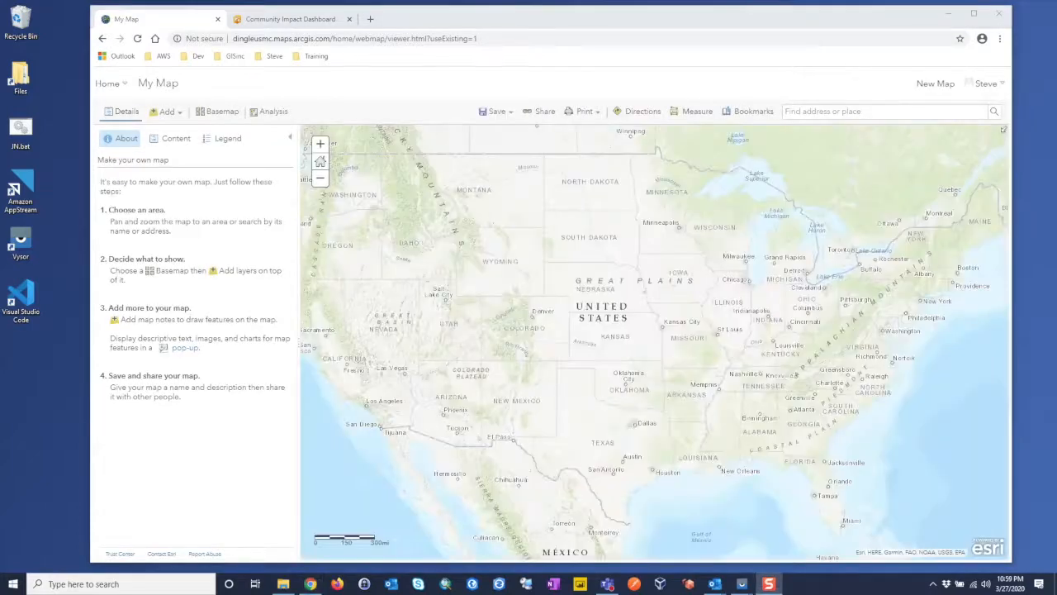
{"action": "left_click", "coordinate": [170, 112]}
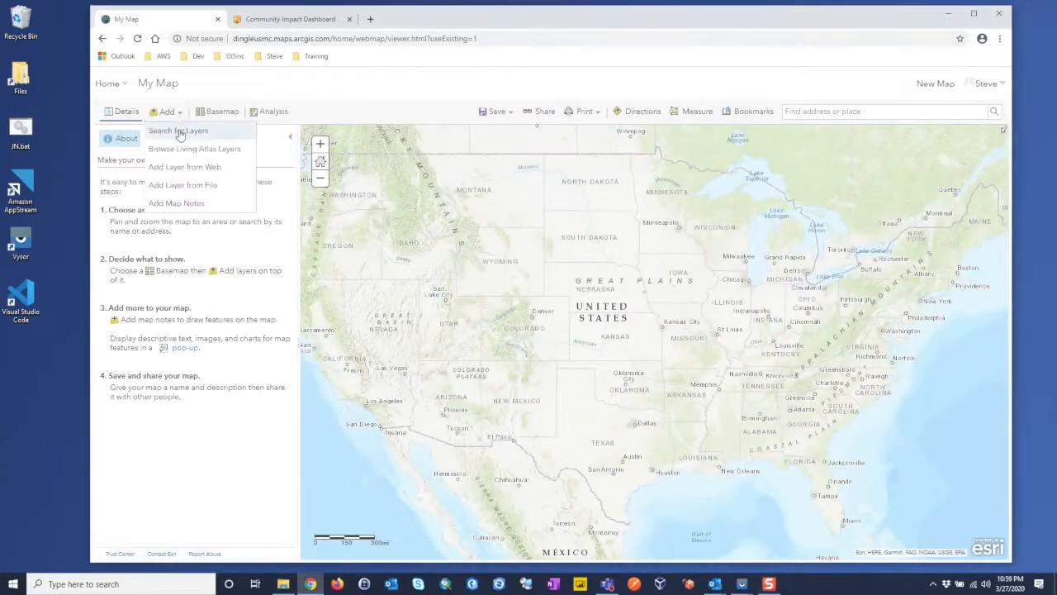
{"action": "left_click", "coordinate": [178, 131]}
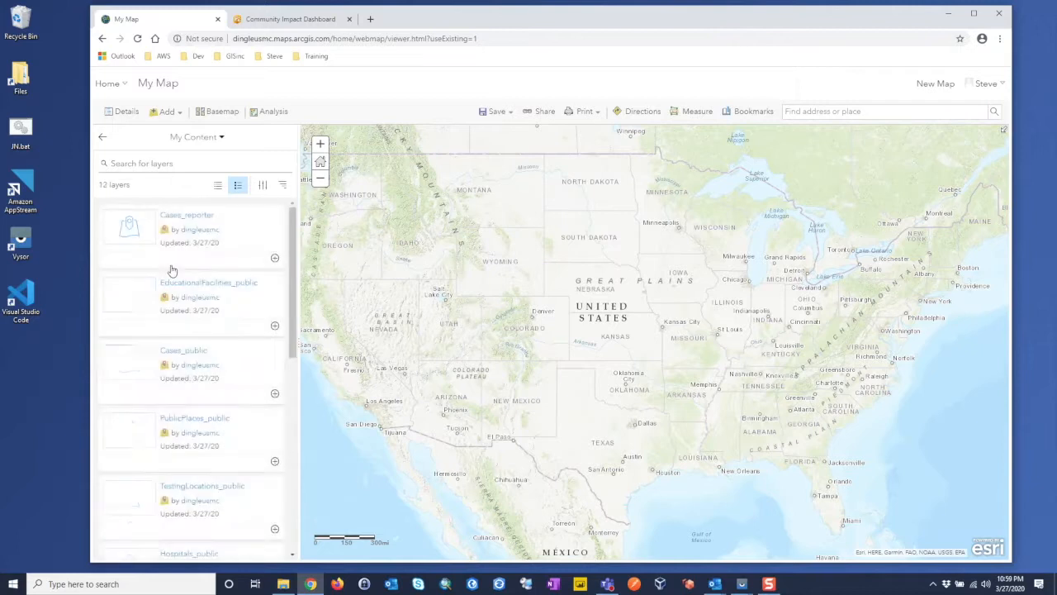
{"action": "scroll", "coordinate": [206, 305], "scroll_direction": "down", "scroll_amount": 4}
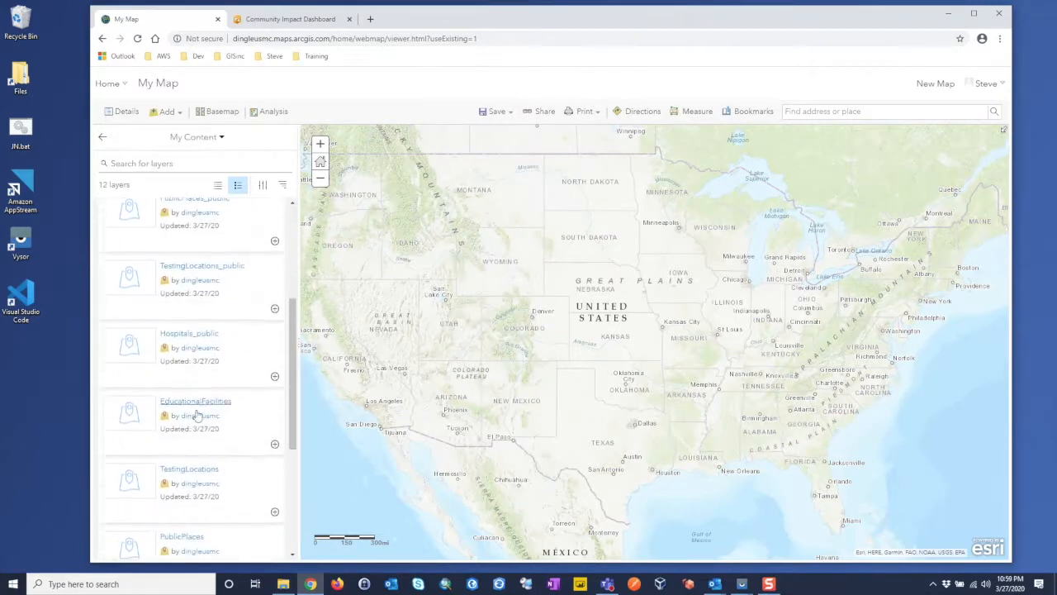
{"action": "scroll", "coordinate": [198, 420], "scroll_direction": "down", "scroll_amount": 1}
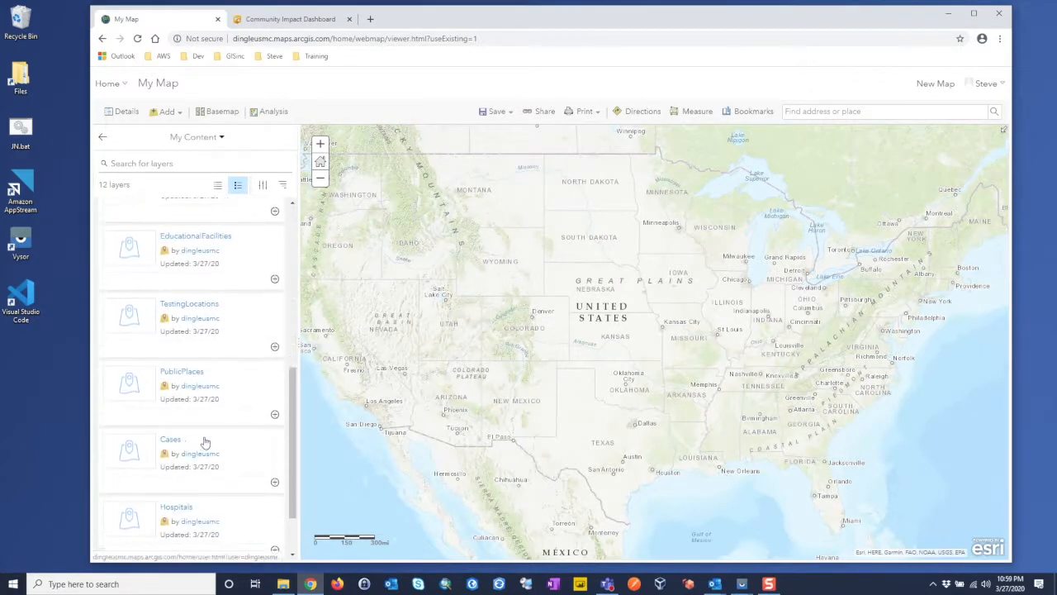
{"action": "left_click", "coordinate": [275, 484]}
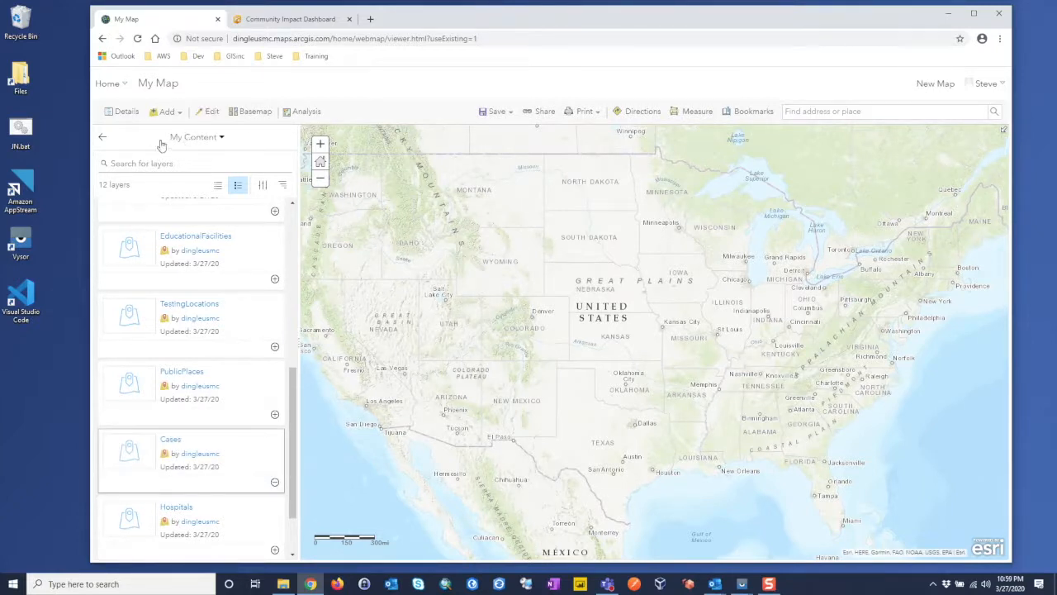
{"action": "left_click", "coordinate": [103, 137]}
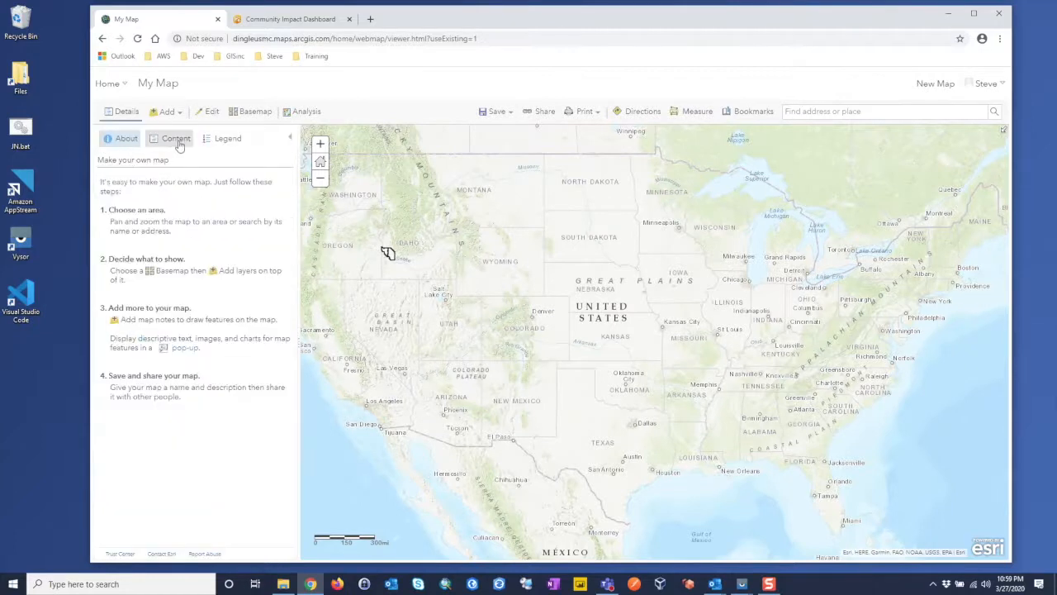
Start the Join Features analysis with the Cases layer as the target and the Cases - Cases table as the join layer
{"action": "left_click", "coordinate": [175, 139]}
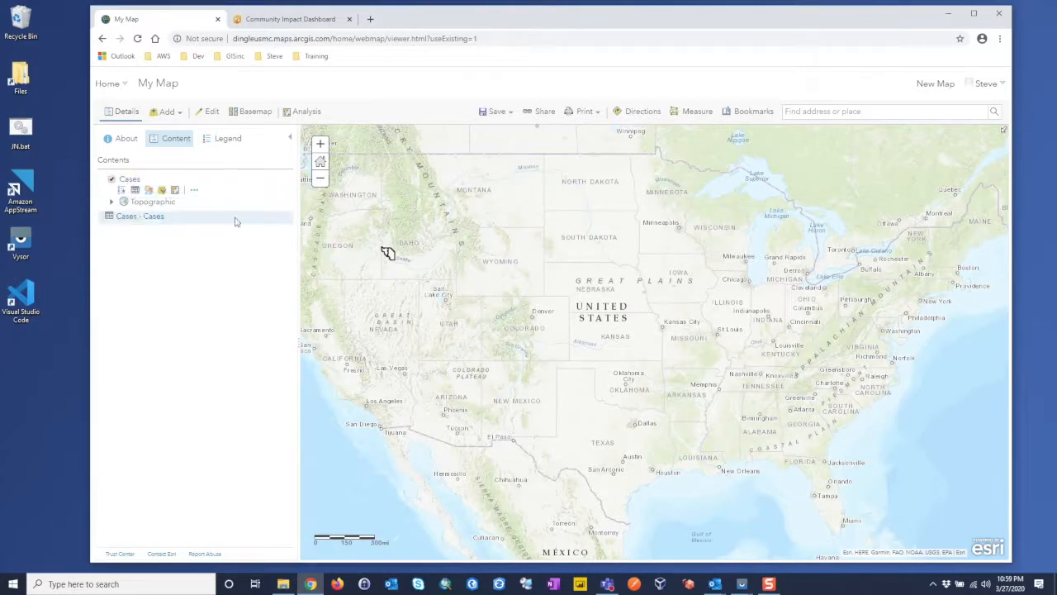
{"action": "left_click", "coordinate": [303, 114]}
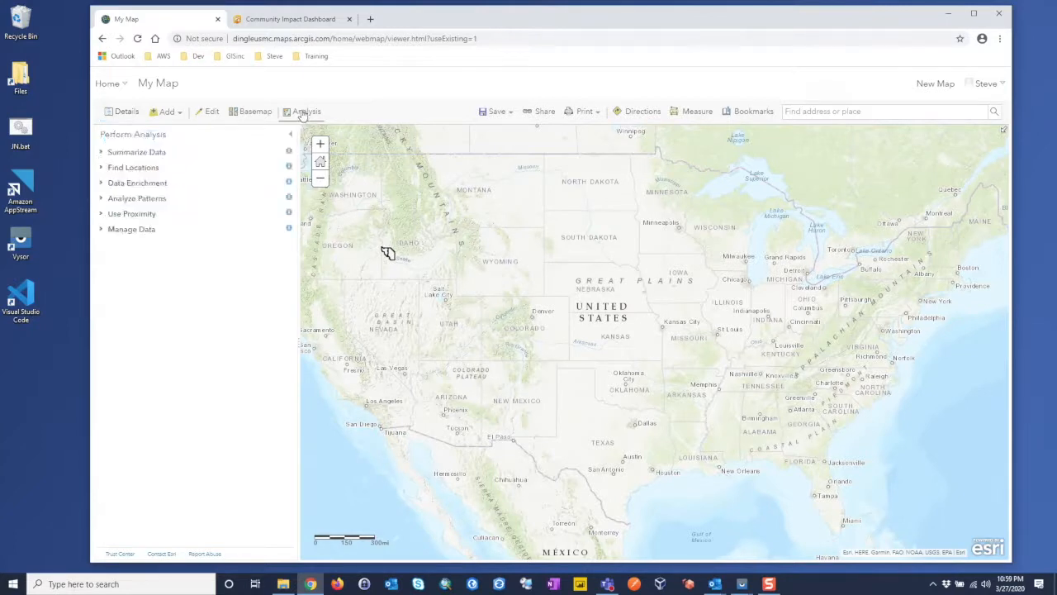
{"action": "left_click", "coordinate": [102, 153]}
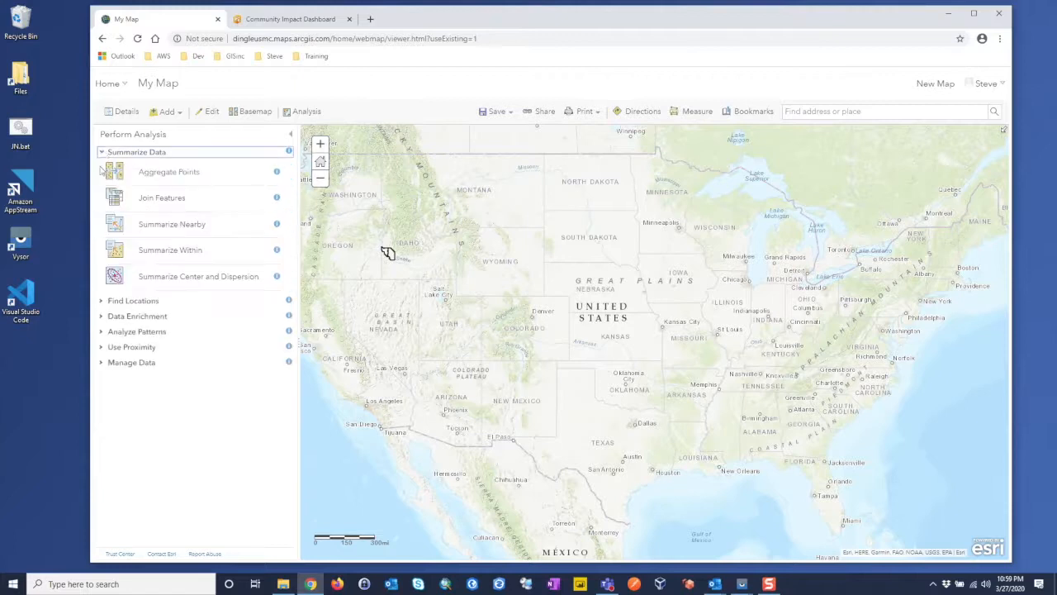
{"action": "left_click", "coordinate": [159, 203]}
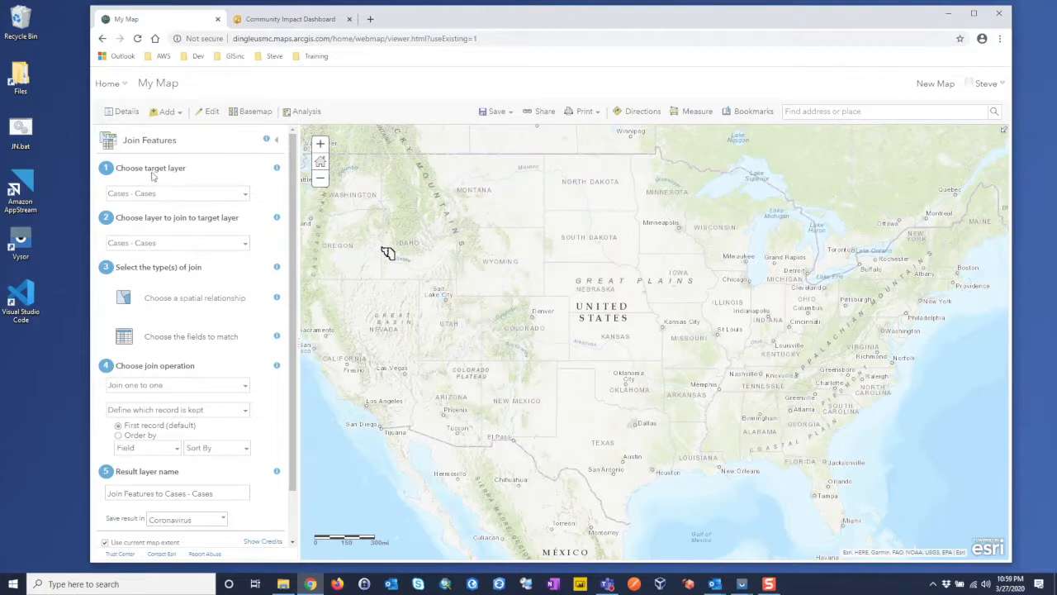
{"action": "left_click", "coordinate": [245, 195]}
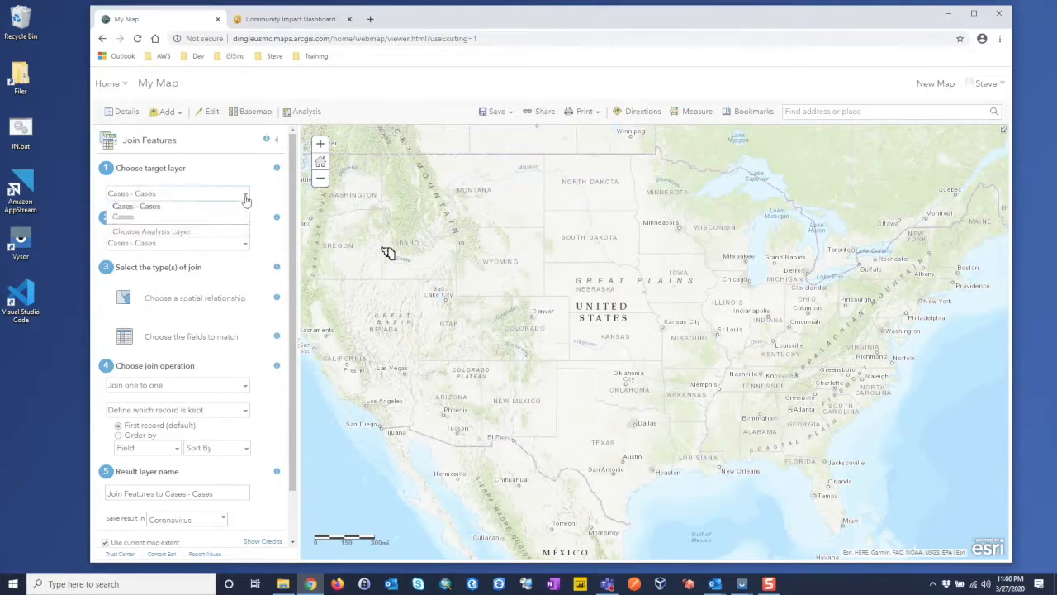
{"action": "left_click", "coordinate": [152, 217]}
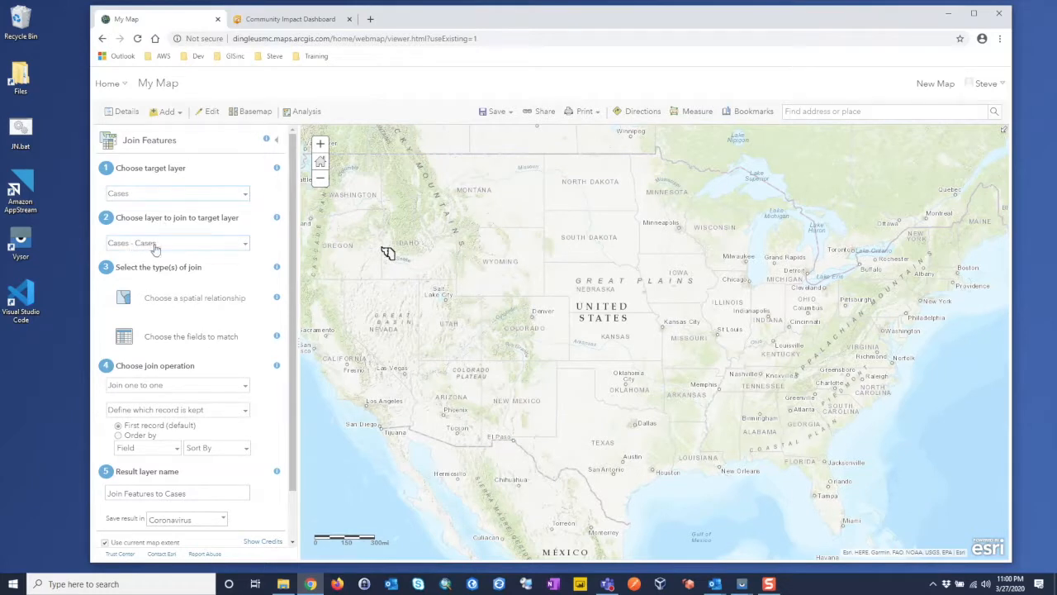
Join by matching the name field in both layers and set the join operation to one to many
{"action": "left_click", "coordinate": [189, 337]}
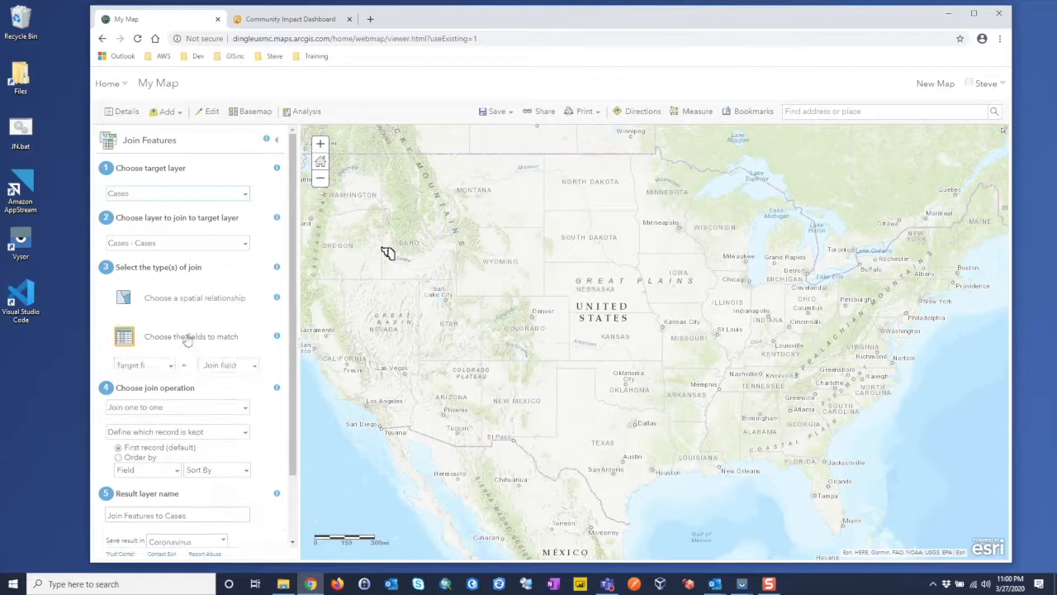
{"action": "left_click", "coordinate": [170, 365]}
{"action": "left_click", "coordinate": [158, 389]}
{"action": "left_click", "coordinate": [249, 366]}
{"action": "left_click", "coordinate": [233, 390]}
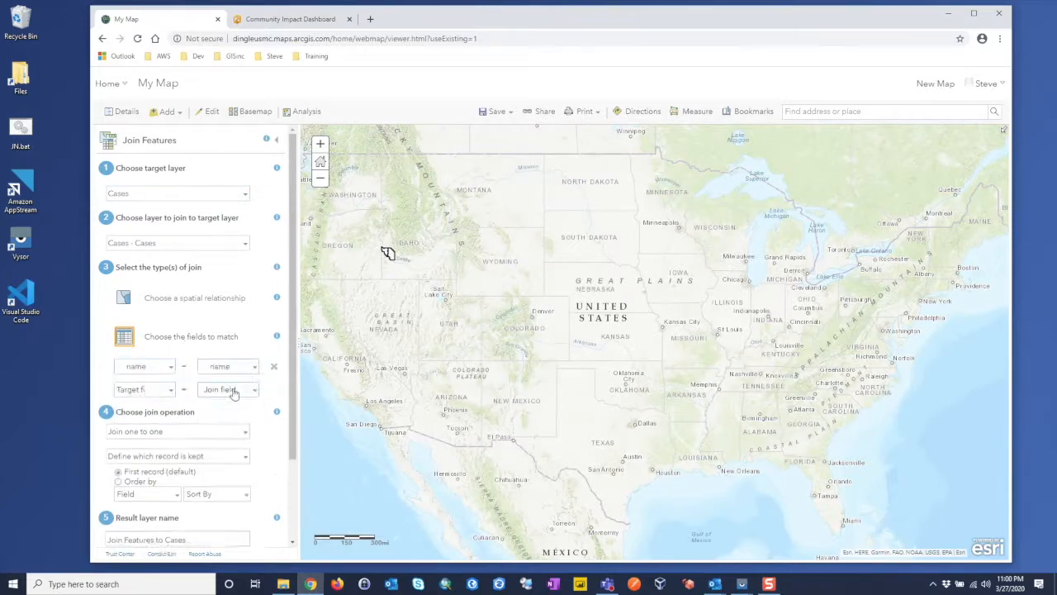
{"action": "left_click", "coordinate": [190, 431]}
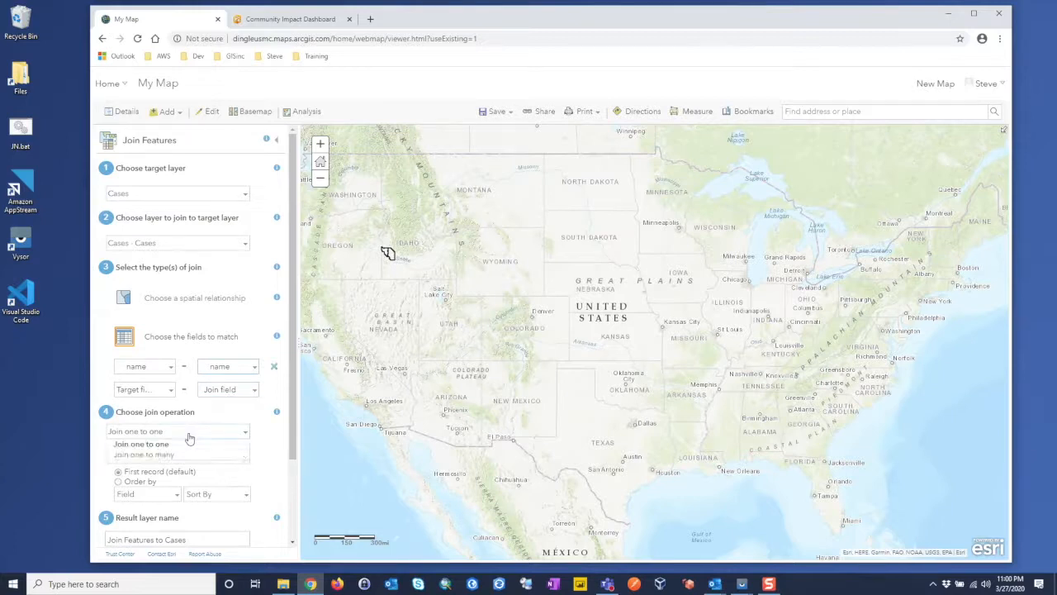
{"action": "left_click", "coordinate": [181, 456]}
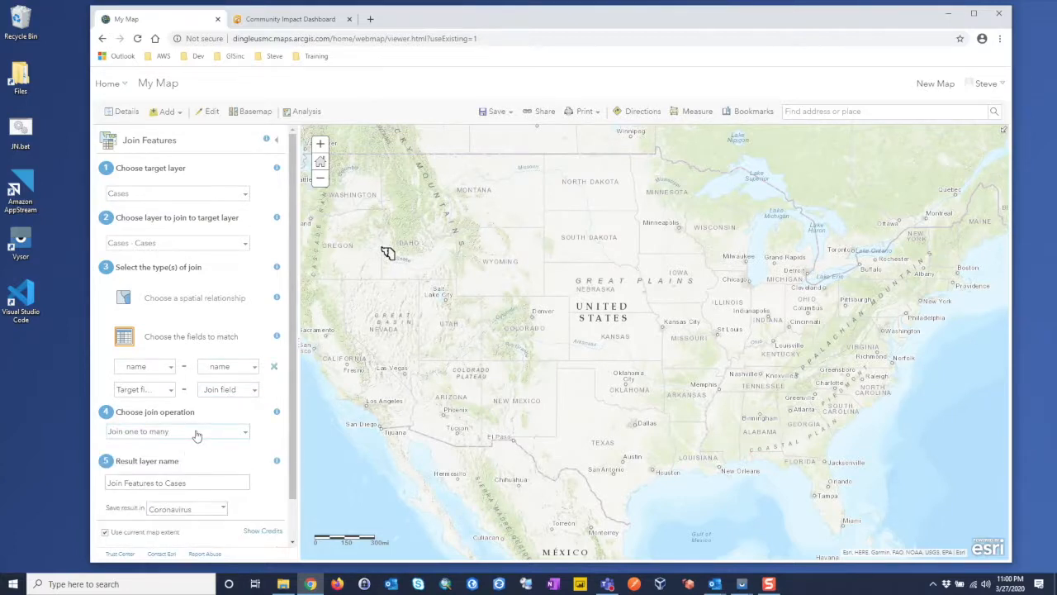
Name the result layer Cases_current, create it as a hosted feature layer view, and run the analysis
{"action": "scroll", "coordinate": [197, 435], "scroll_direction": "down", "scroll_amount": 1}
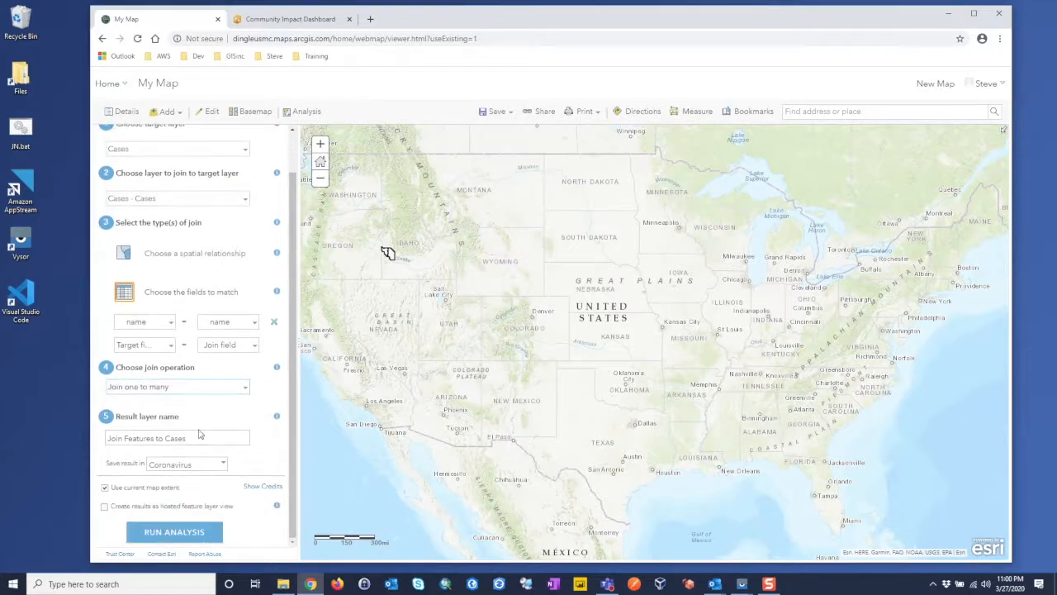
{"action": "left_click_drag", "start_coordinate": [203, 438], "coordinate": [108, 438]}
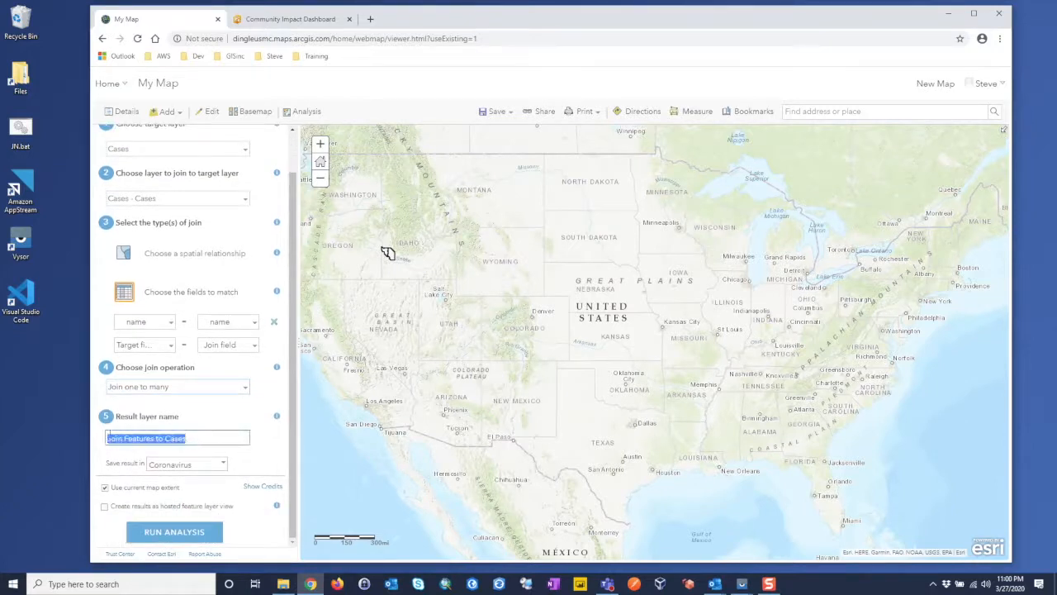
{"action": "type", "text": "Cases_current"}
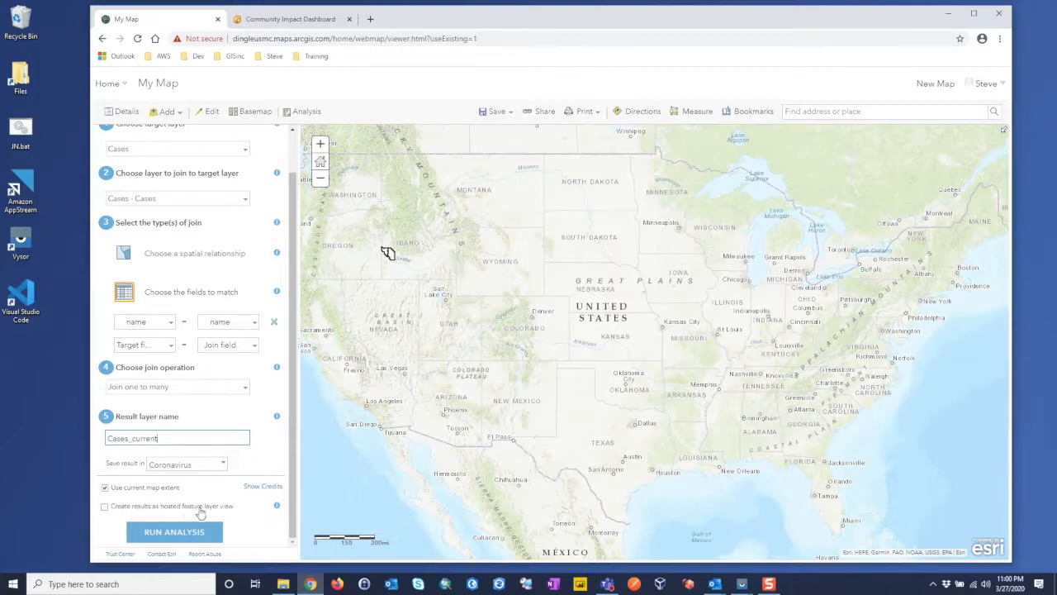
{"action": "left_click", "coordinate": [161, 509]}
{"action": "left_click", "coordinate": [169, 533]}
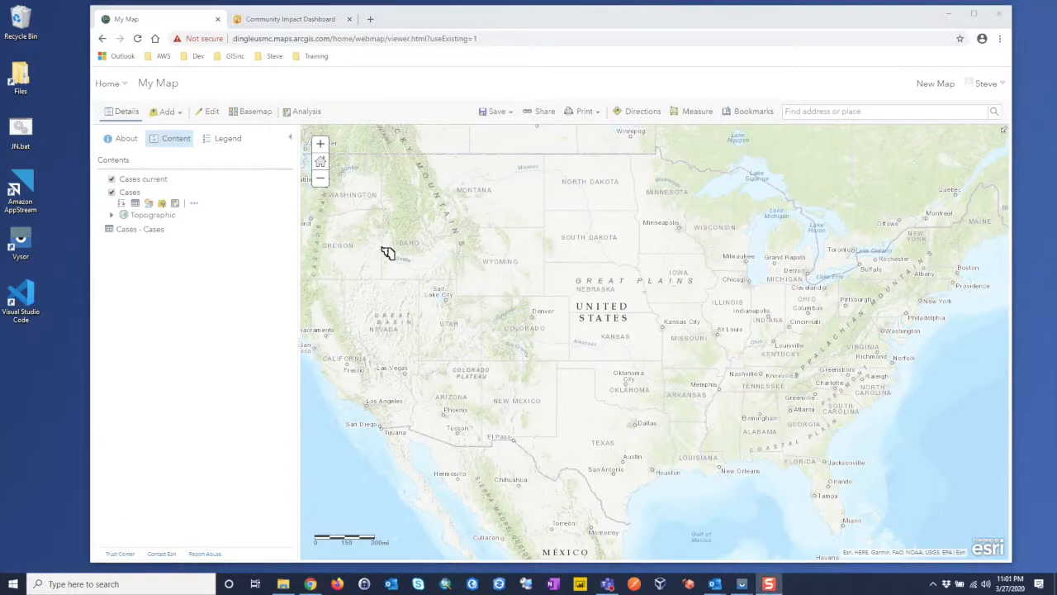
Open the attribute table of the Cases current layer and check its columns through to the New Cases field
{"action": "left_click", "coordinate": [152, 183]}
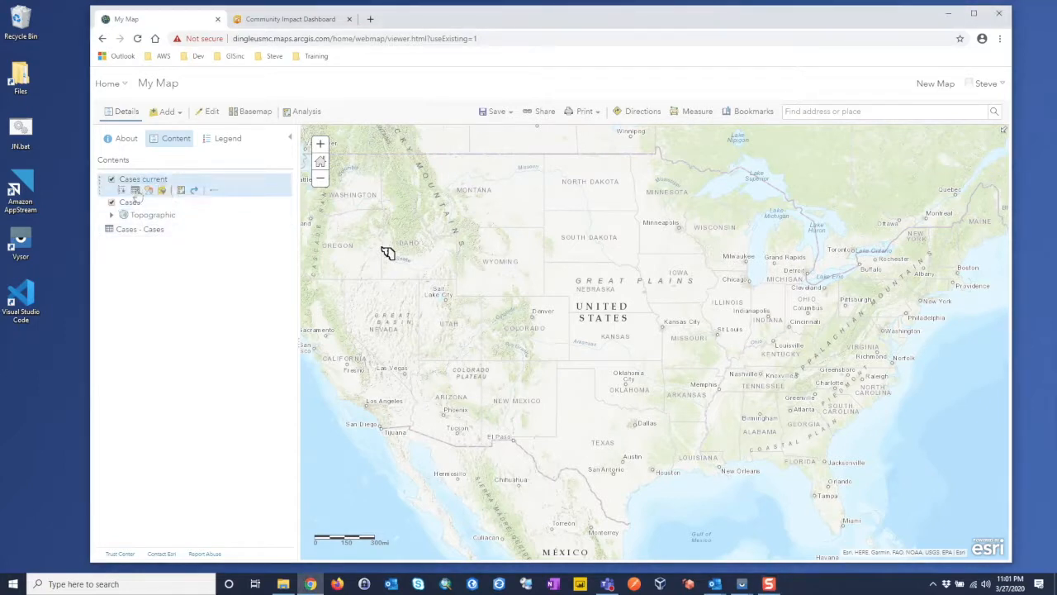
{"action": "left_click", "coordinate": [134, 190]}
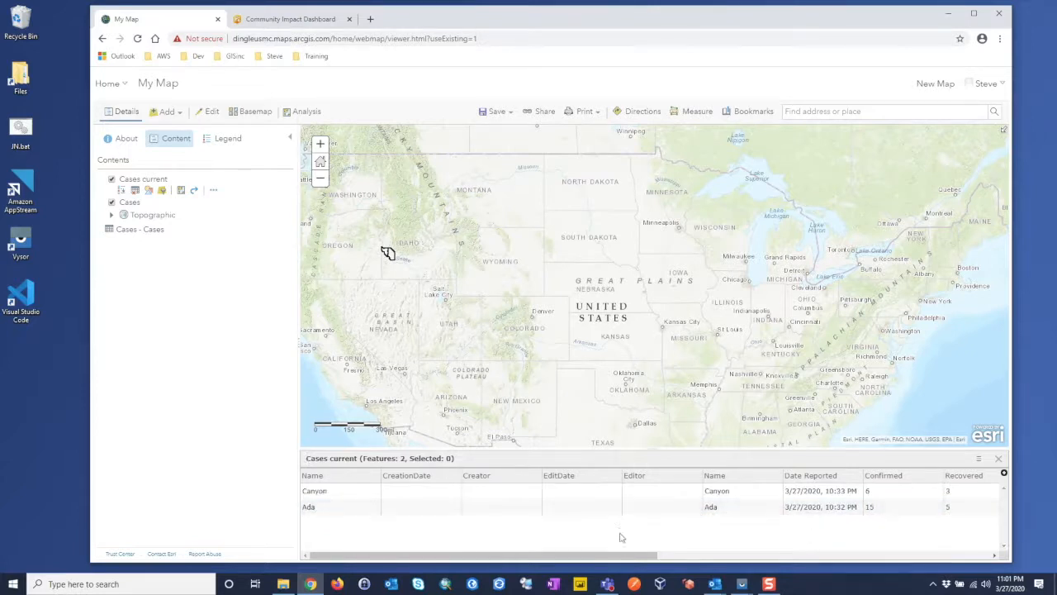
{"action": "left_click_drag", "start_coordinate": [631, 558], "coordinate": [940, 559]}
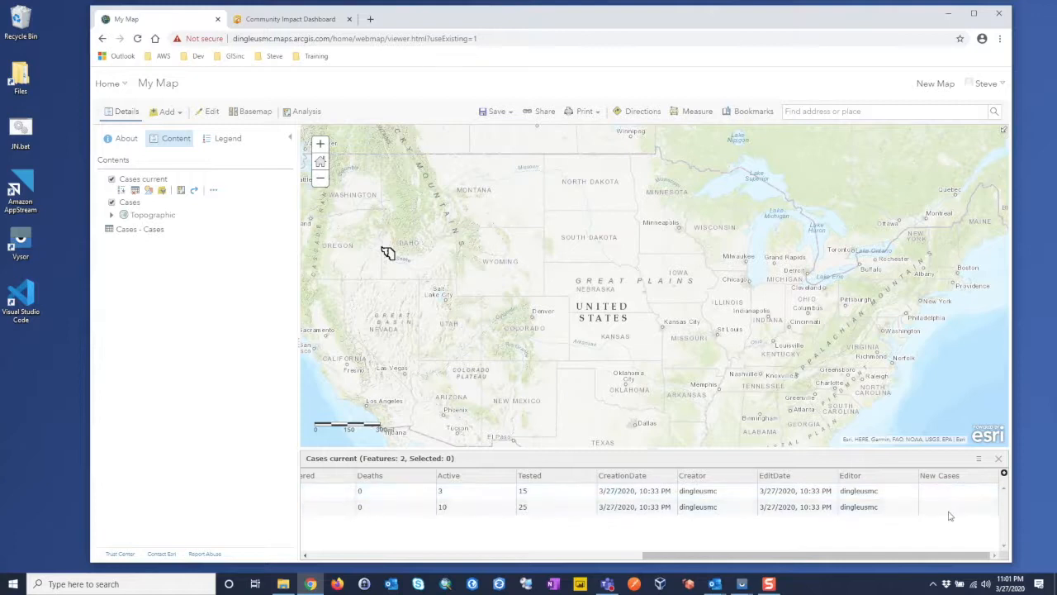
{"action": "left_click_drag", "start_coordinate": [922, 558], "coordinate": [467, 558]}
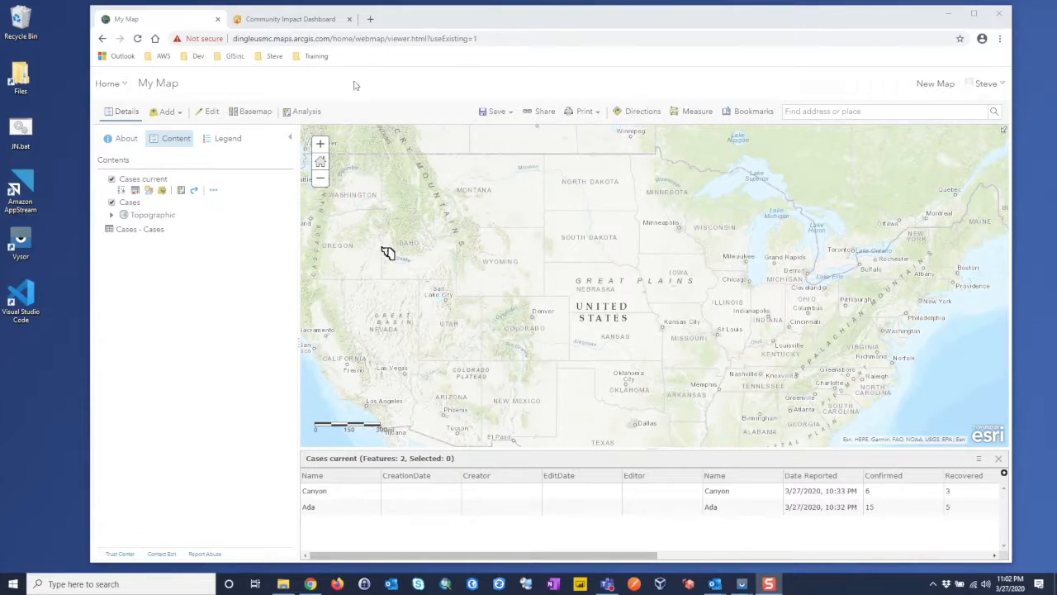
Return to the content list and look through the Coronavirus folder for the Cases_current view and the items related to it
{"action": "left_click", "coordinate": [122, 85]}
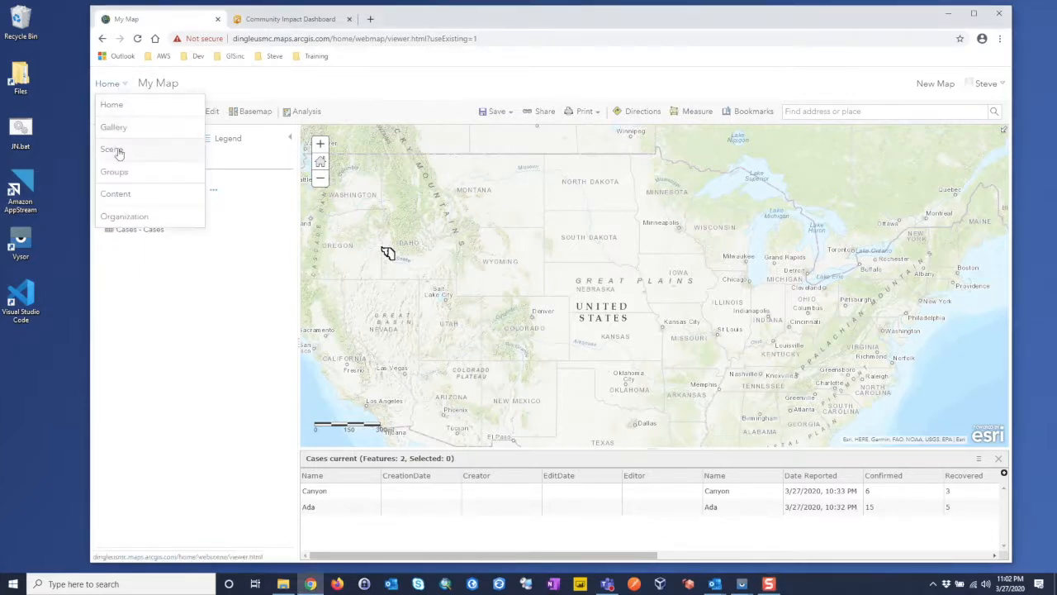
{"action": "left_click", "coordinate": [118, 195]}
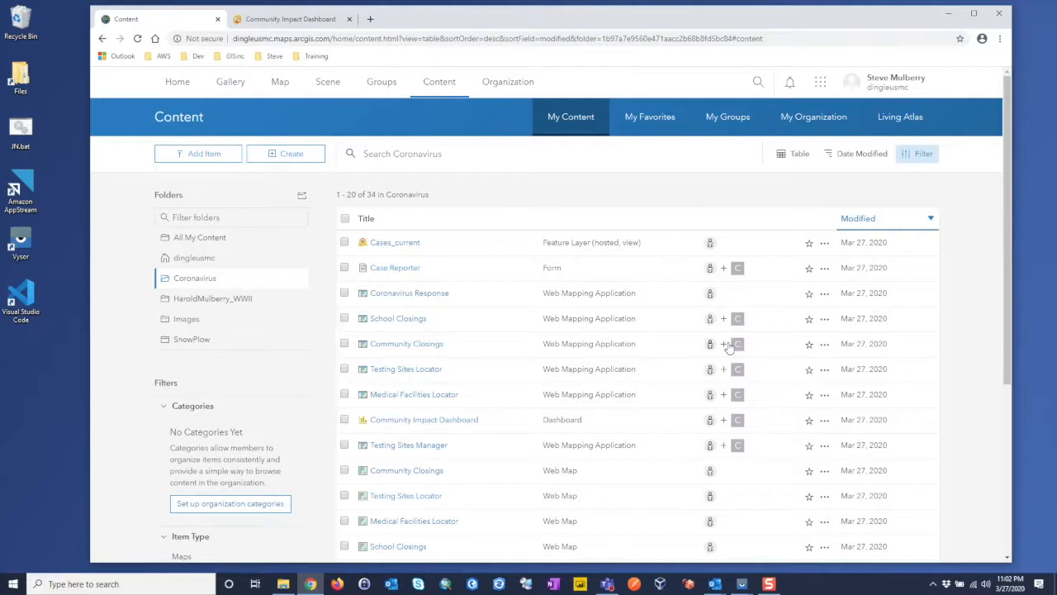
{"action": "scroll", "coordinate": [729, 348], "scroll_direction": "down", "scroll_amount": 3}
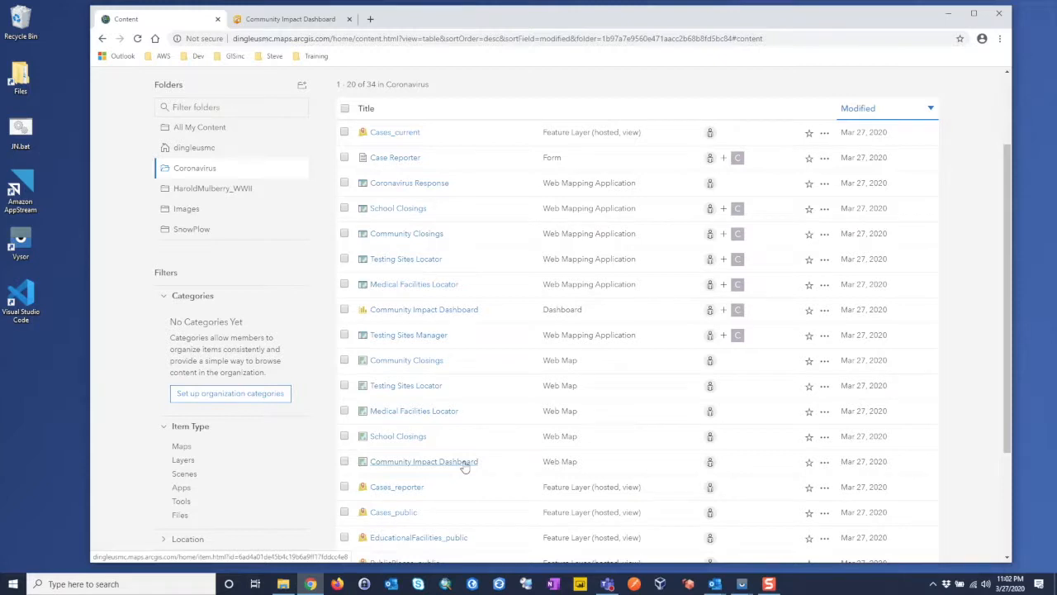
{"action": "scroll", "coordinate": [465, 465], "scroll_direction": "down", "scroll_amount": 3}
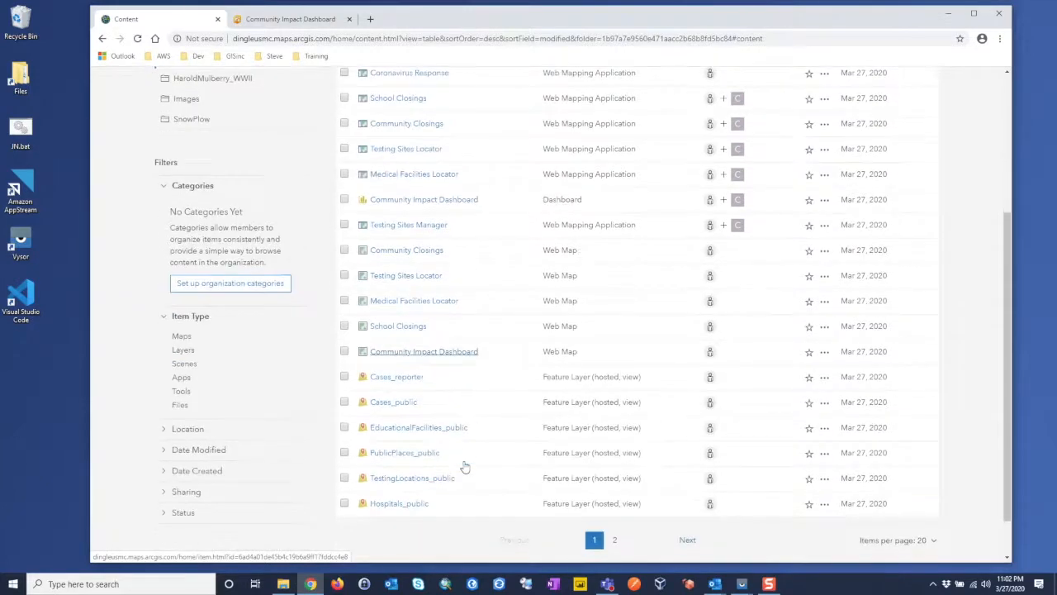
{"action": "scroll", "coordinate": [413, 347], "scroll_direction": "up", "scroll_amount": 5}
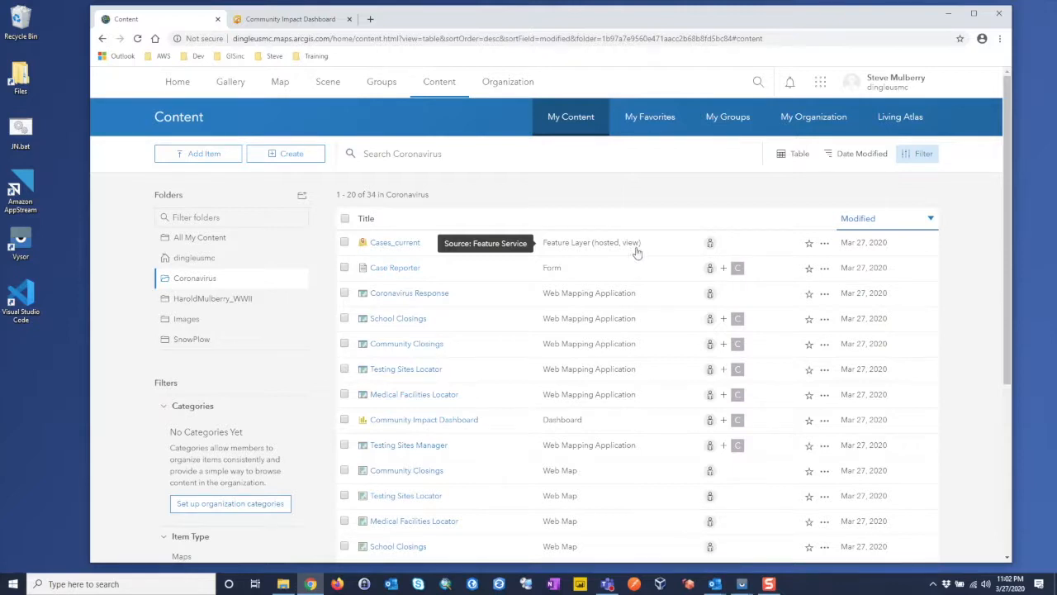
{"action": "scroll", "coordinate": [636, 252], "scroll_direction": "down", "scroll_amount": 3}
{"action": "scroll", "coordinate": [635, 255], "scroll_direction": "up", "scroll_amount": 3}
Search the web for ArcGIS Online Assistant in a separate browser tab, open it, and log in to ArcGIS Online, allowing account access
{"action": "left_click", "coordinate": [370, 19]}
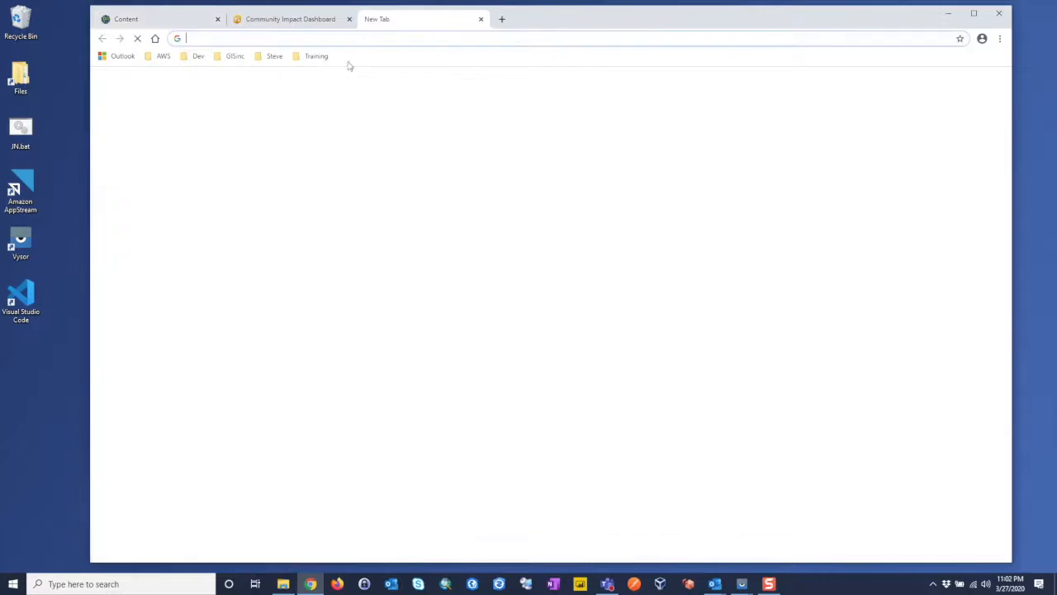
{"action": "type", "text": "ArcGIS"}
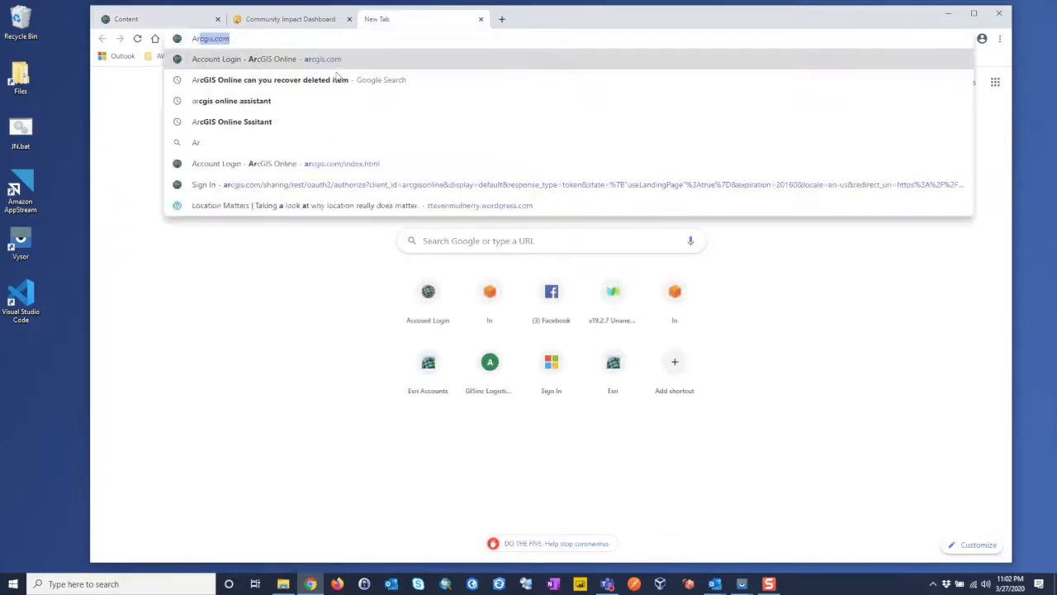
{"action": "type", "text": " On"}
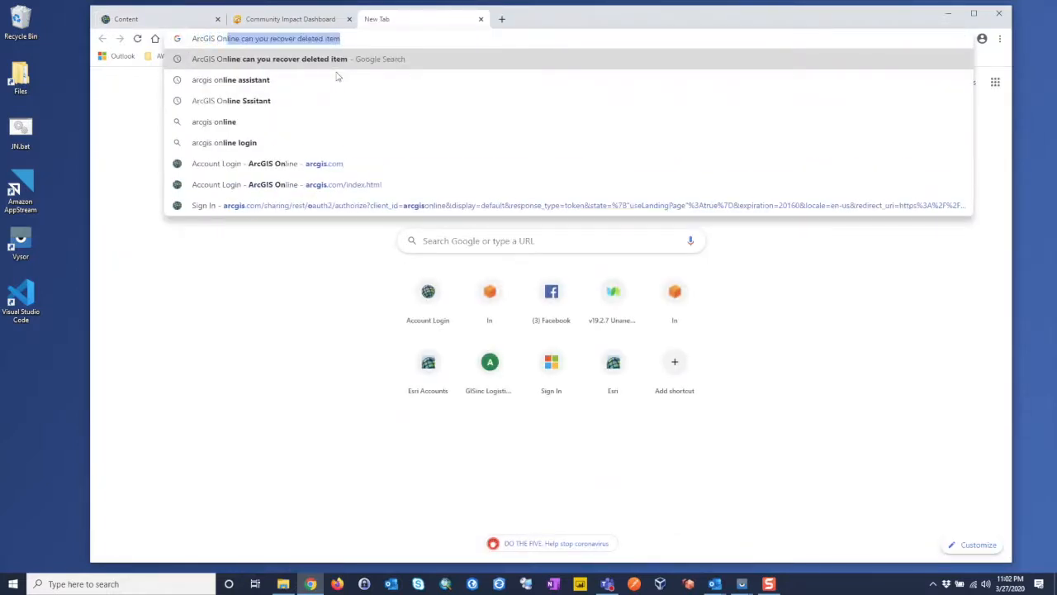
{"action": "type", "text": "line Ass"}
{"action": "key", "text": "Return"}
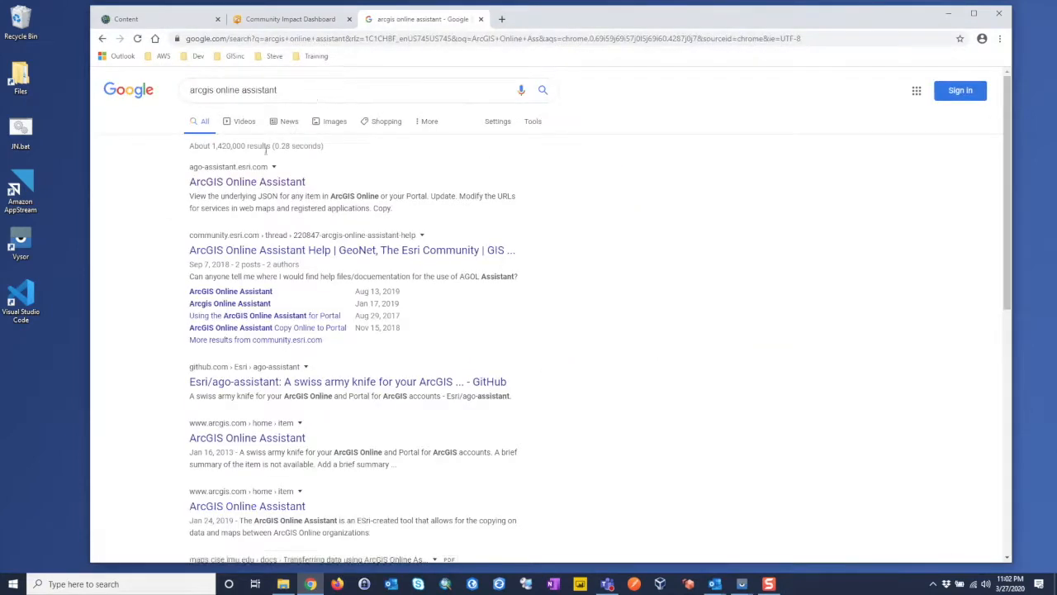
{"action": "left_click", "coordinate": [236, 182]}
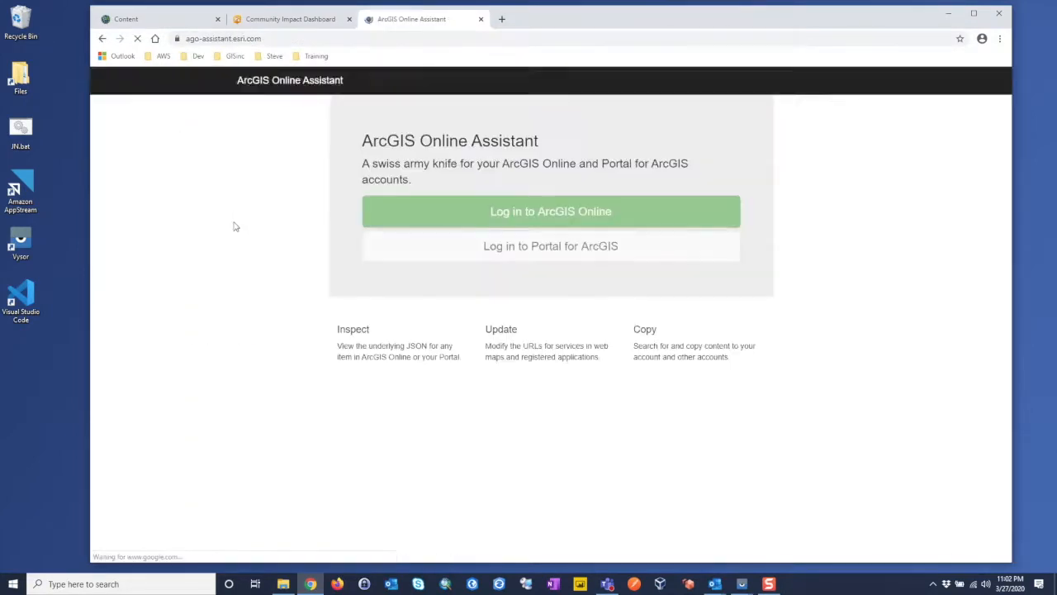
{"action": "left_click", "coordinate": [586, 215]}
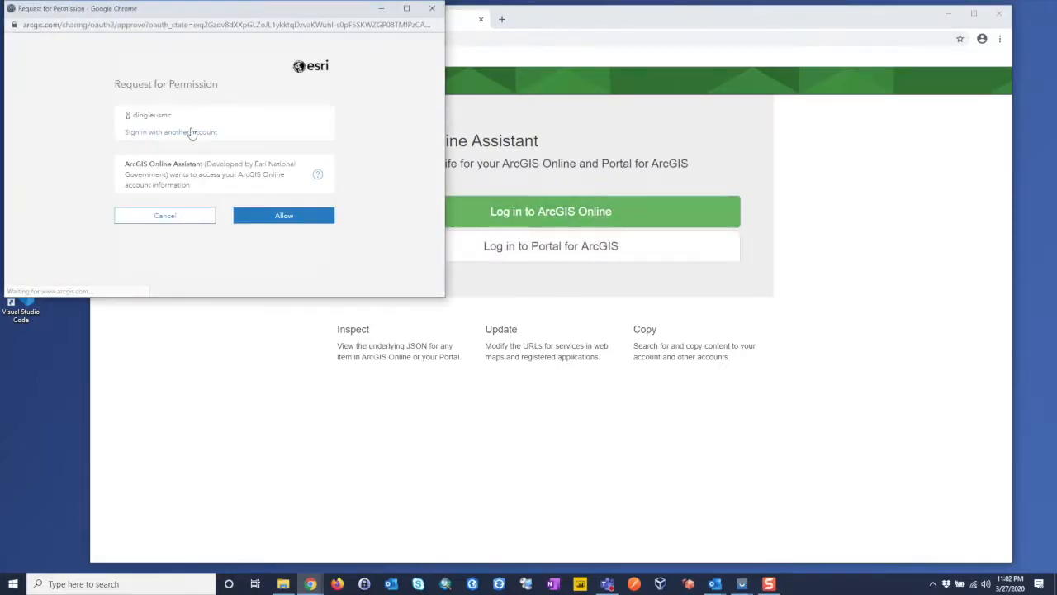
{"action": "left_click", "coordinate": [282, 219]}
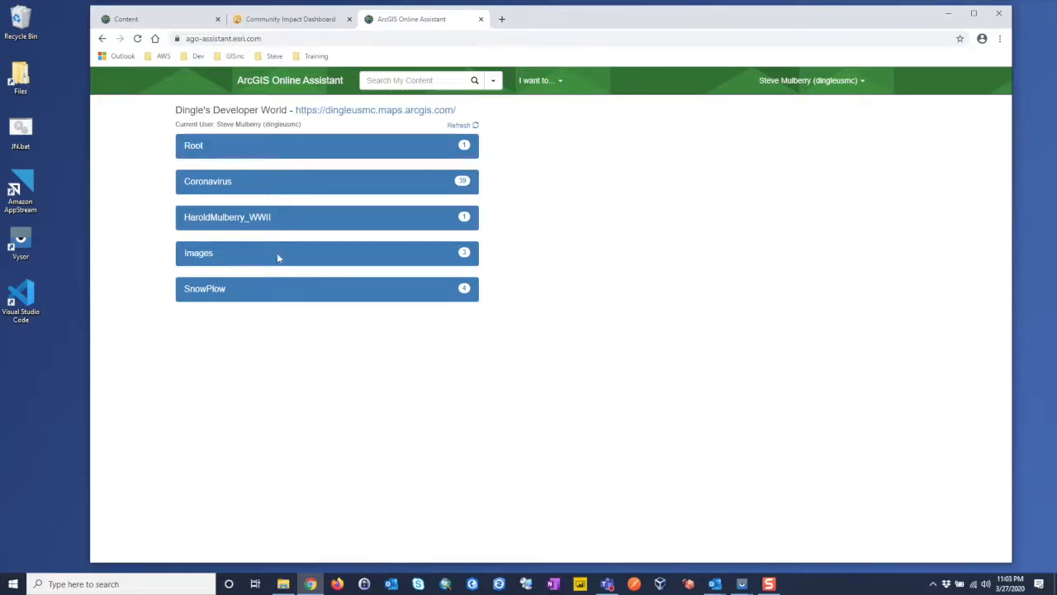
Choose to update service URLs in a web map, open the Coronavirus folder's Community Impact Dashboard web map, and inspect its Active Cases URL
{"action": "left_click", "coordinate": [287, 191]}
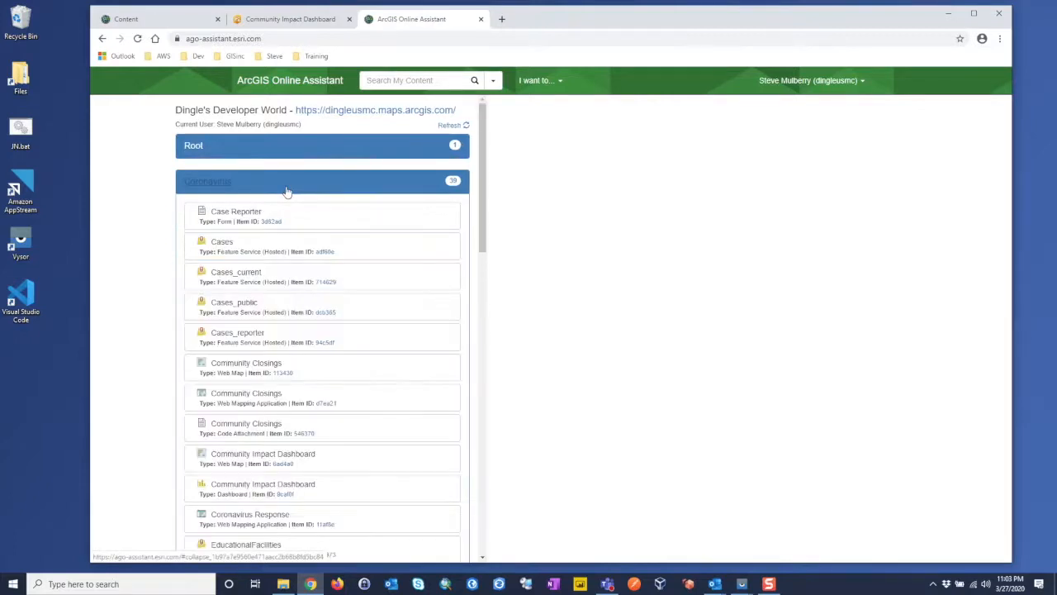
{"action": "scroll", "coordinate": [272, 273], "scroll_direction": "down", "scroll_amount": 5}
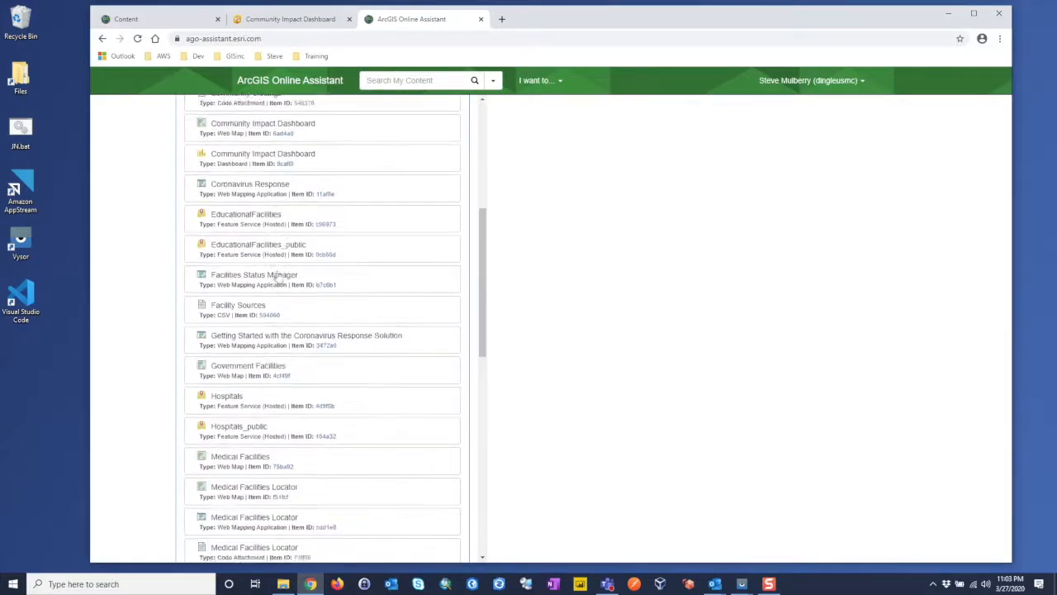
{"action": "scroll", "coordinate": [279, 280], "scroll_direction": "up", "scroll_amount": 5}
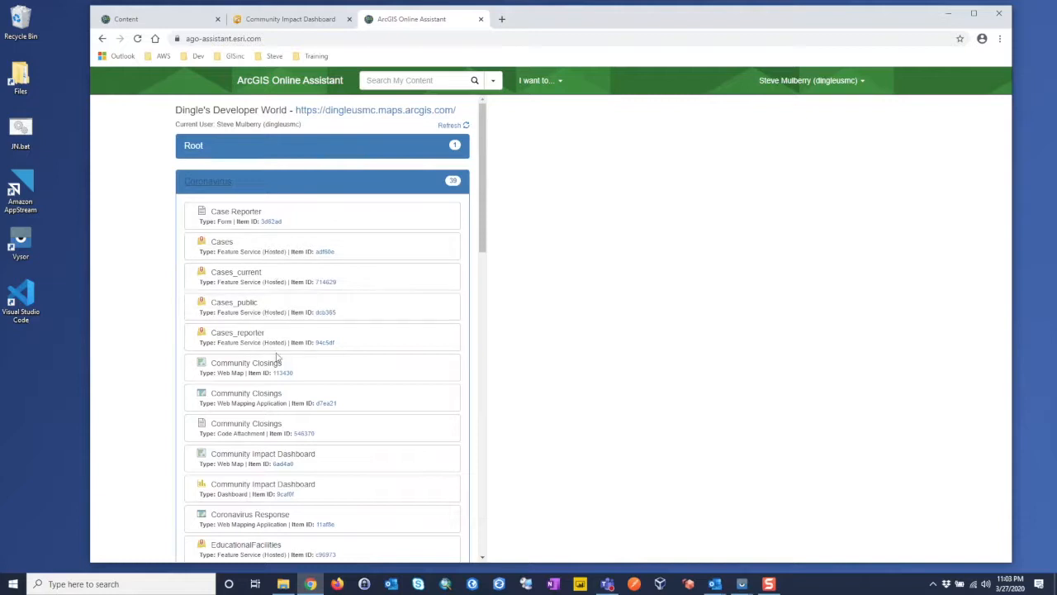
{"action": "left_click", "coordinate": [559, 81]}
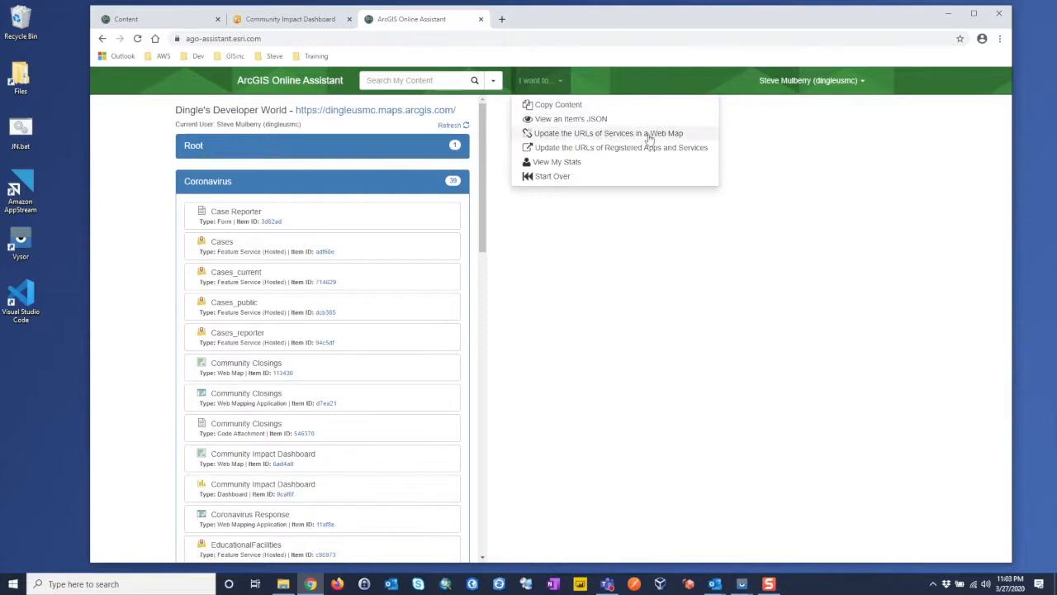
{"action": "left_click", "coordinate": [592, 134]}
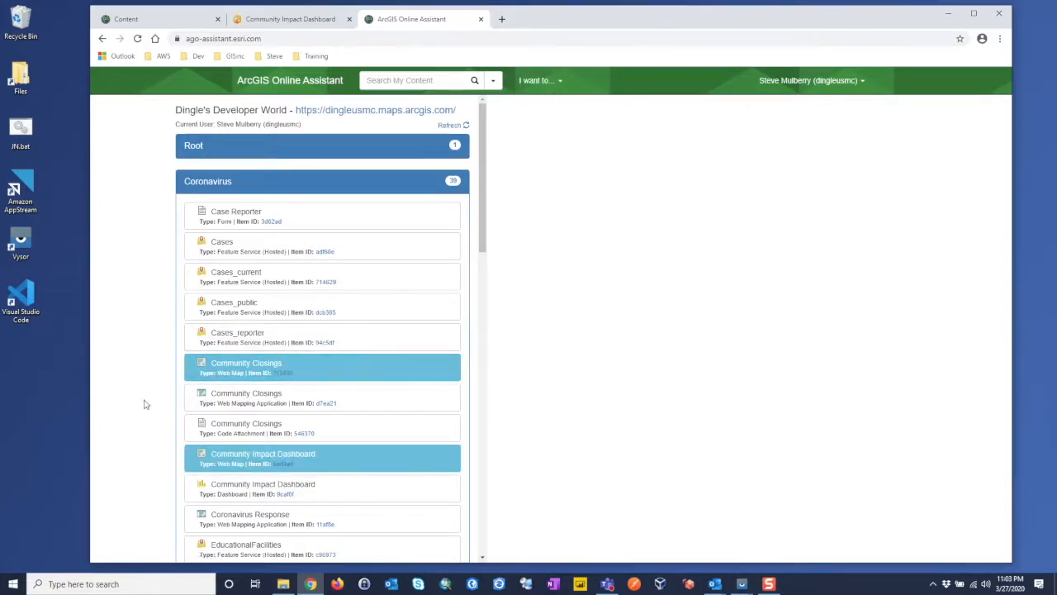
{"action": "scroll", "coordinate": [236, 402], "scroll_direction": "down", "scroll_amount": 2}
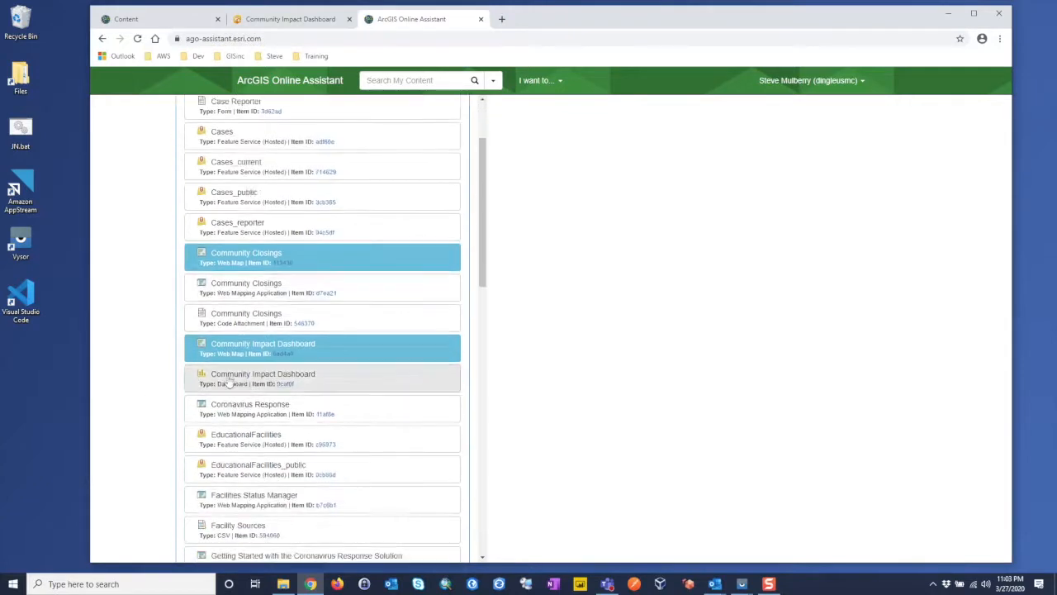
{"action": "left_click", "coordinate": [293, 351]}
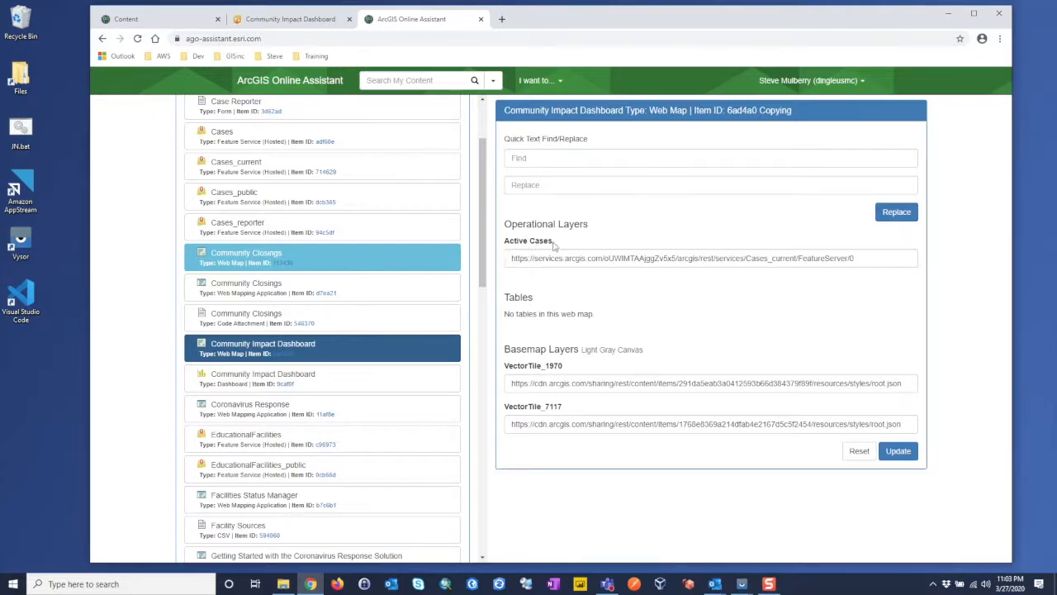
{"action": "left_click_drag", "start_coordinate": [555, 244], "coordinate": [503, 241]}
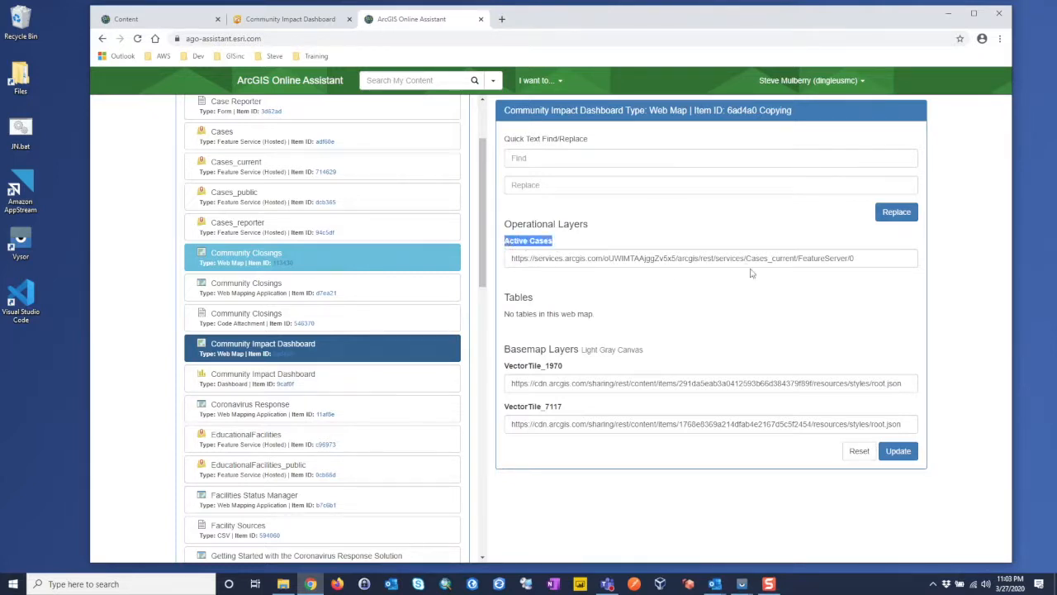
{"action": "left_click_drag", "start_coordinate": [747, 259], "coordinate": [785, 258]}
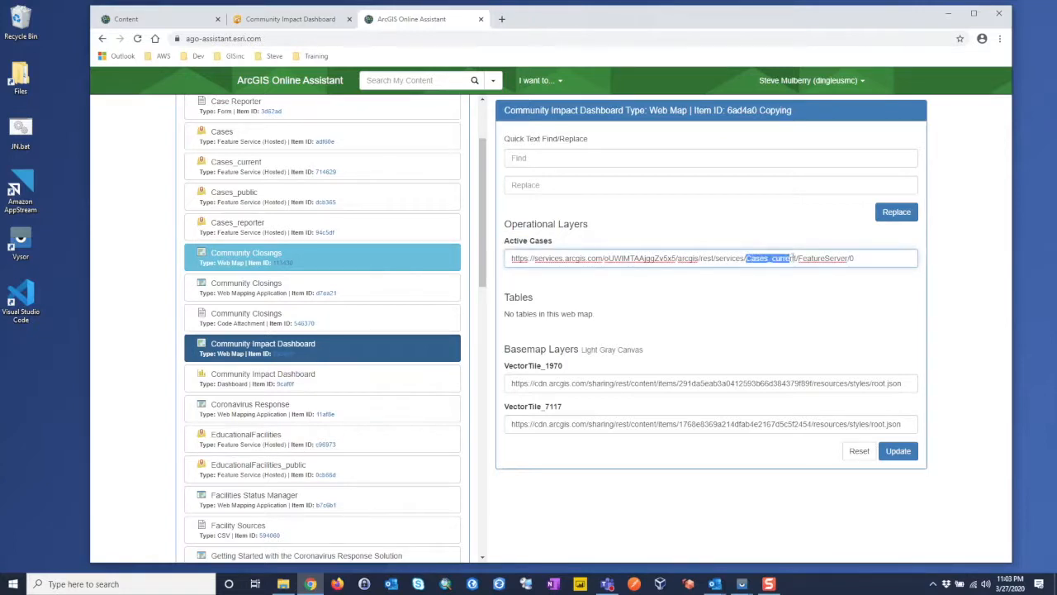
{"action": "left_click_drag", "start_coordinate": [678, 258], "coordinate": [608, 259]}
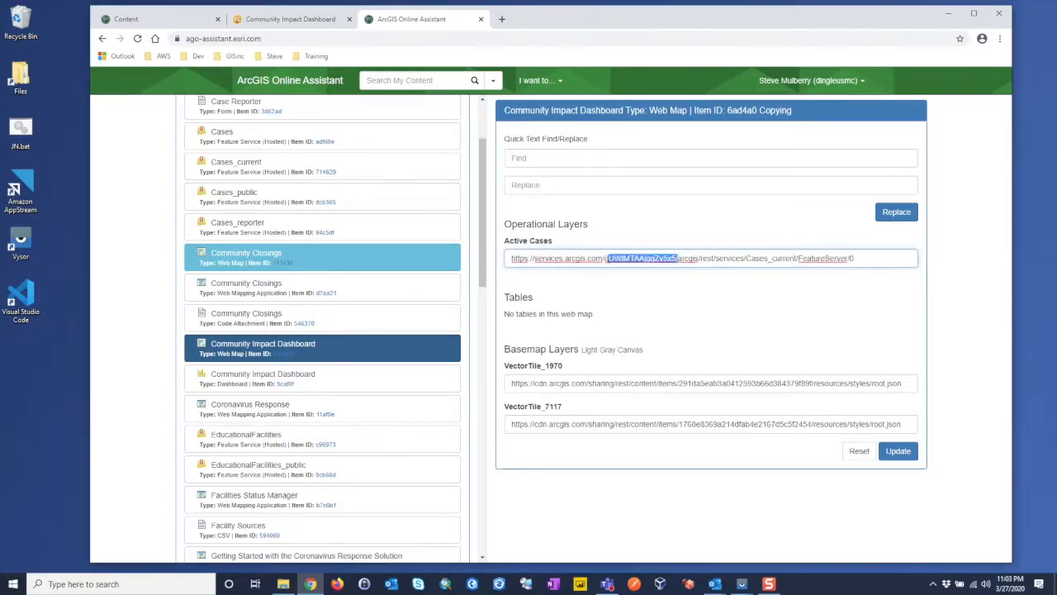
{"action": "left_click", "coordinate": [616, 288]}
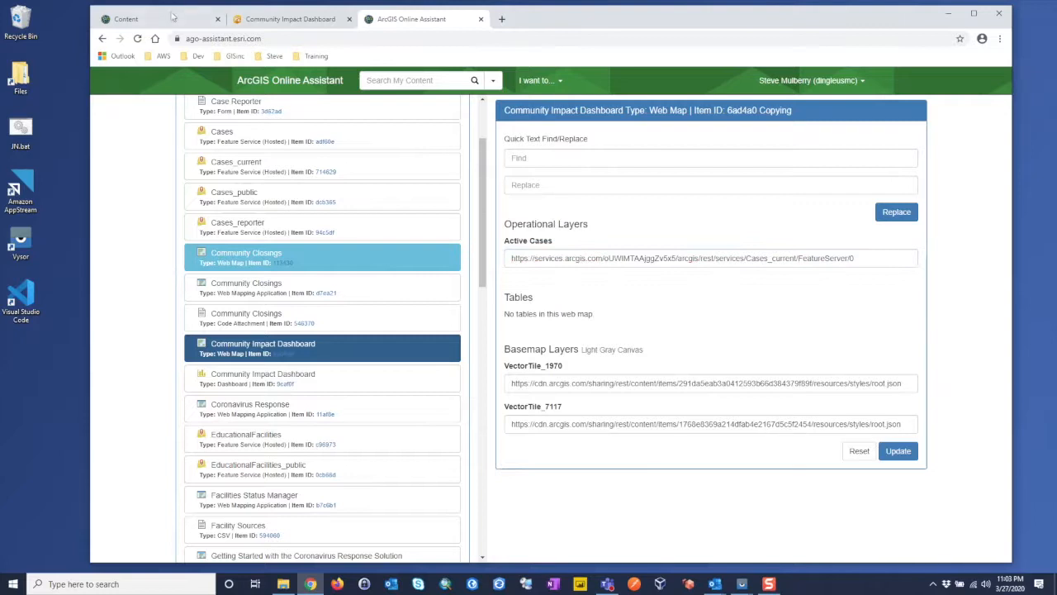
Open the Cases_current feature layer view from the ArcGIS Online content list and copy its service URL
{"action": "left_click", "coordinate": [165, 19]}
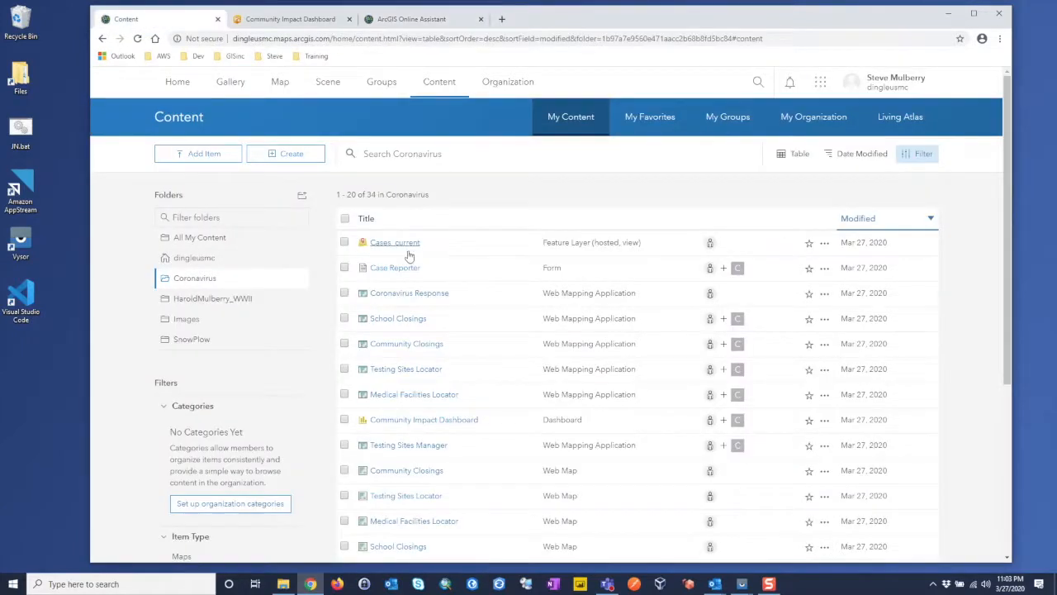
{"action": "left_click", "coordinate": [393, 247]}
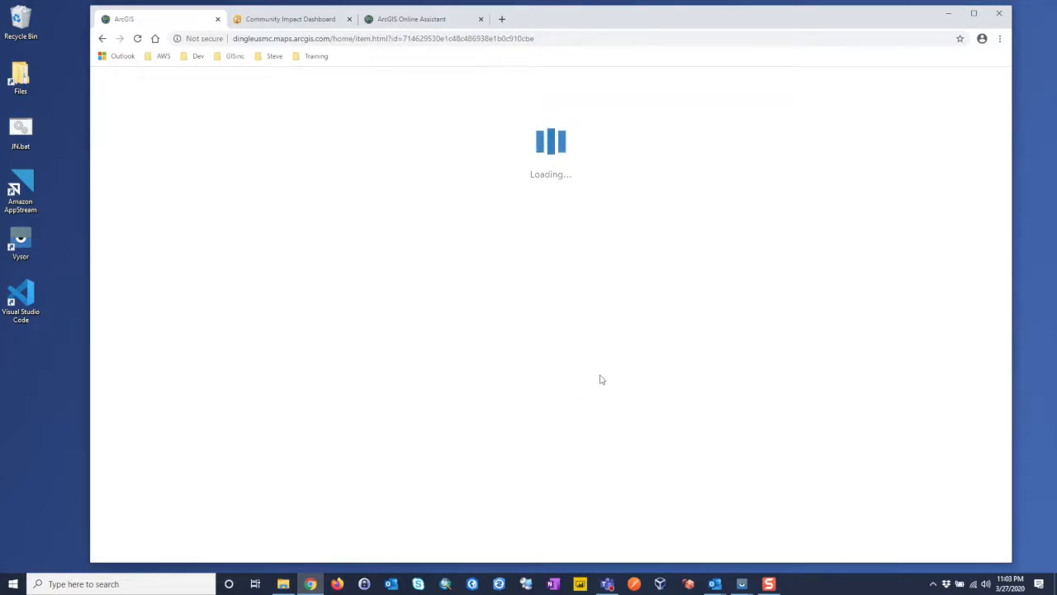
{"action": "scroll", "coordinate": [603, 380], "scroll_direction": "down", "scroll_amount": 5}
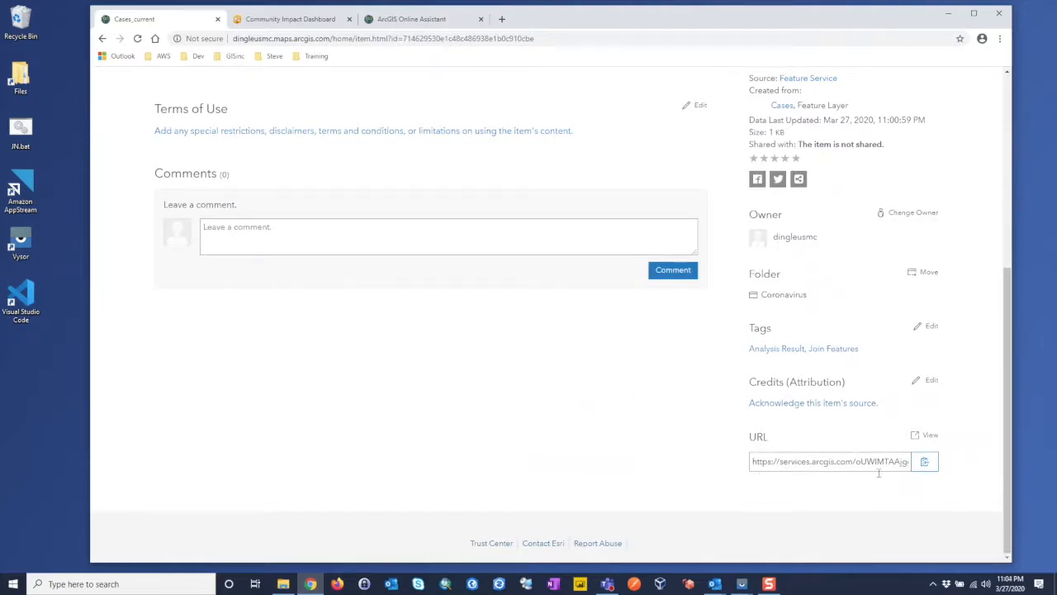
{"action": "left_click", "coordinate": [924, 464]}
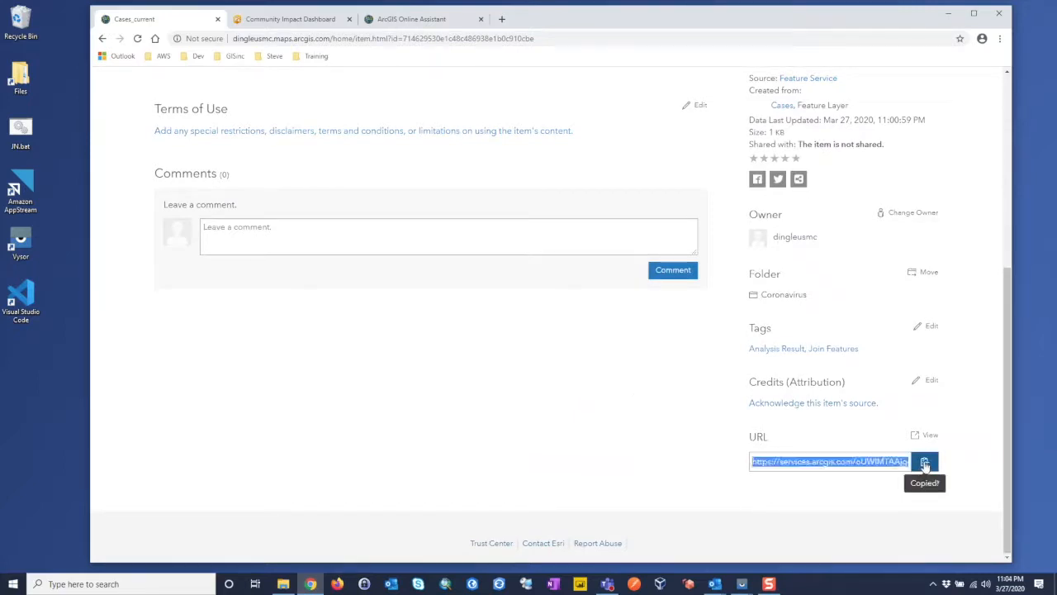
In ArcGIS Online Assistant, replace the Active Cases URL with the copied one, ending in FeatureServer/0, update the web map, and close the Assistant
{"action": "left_click", "coordinate": [417, 19]}
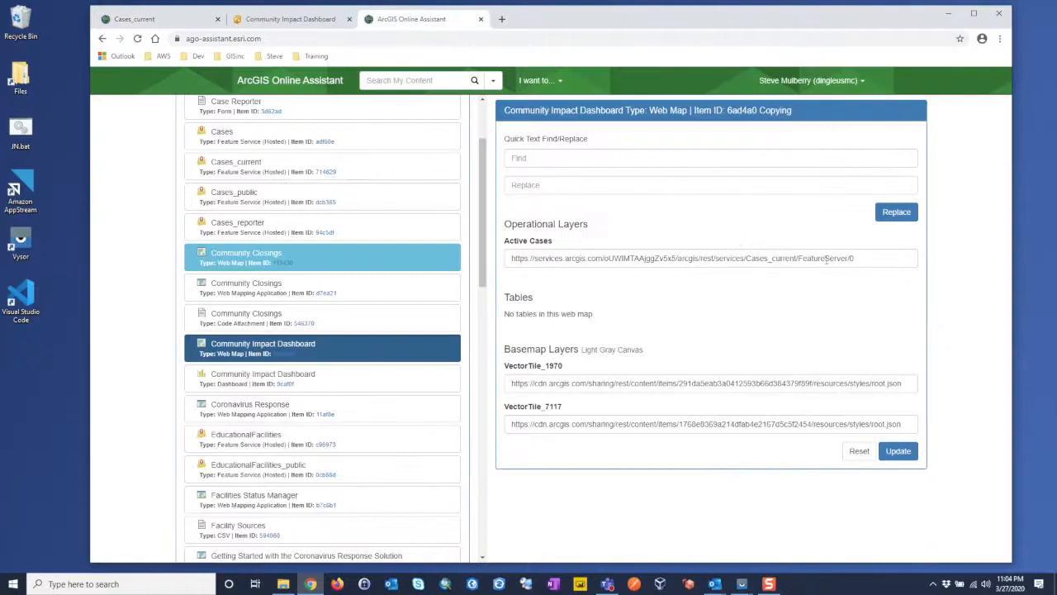
{"action": "left_click_drag", "start_coordinate": [855, 257], "coordinate": [491, 237]}
{"action": "key", "text": "ctrl+v"}
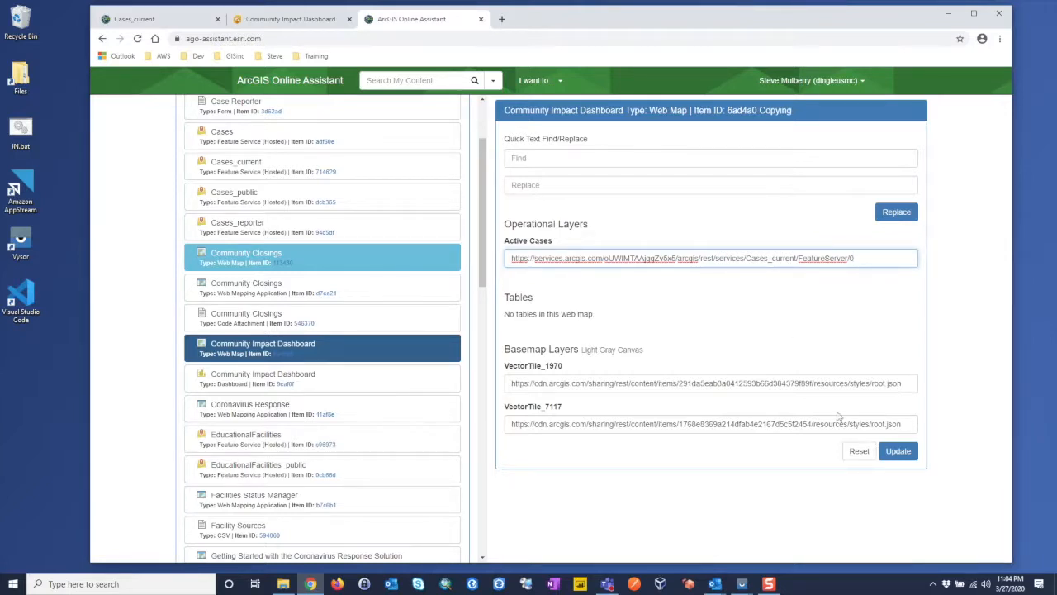
{"action": "left_click", "coordinate": [899, 451]}
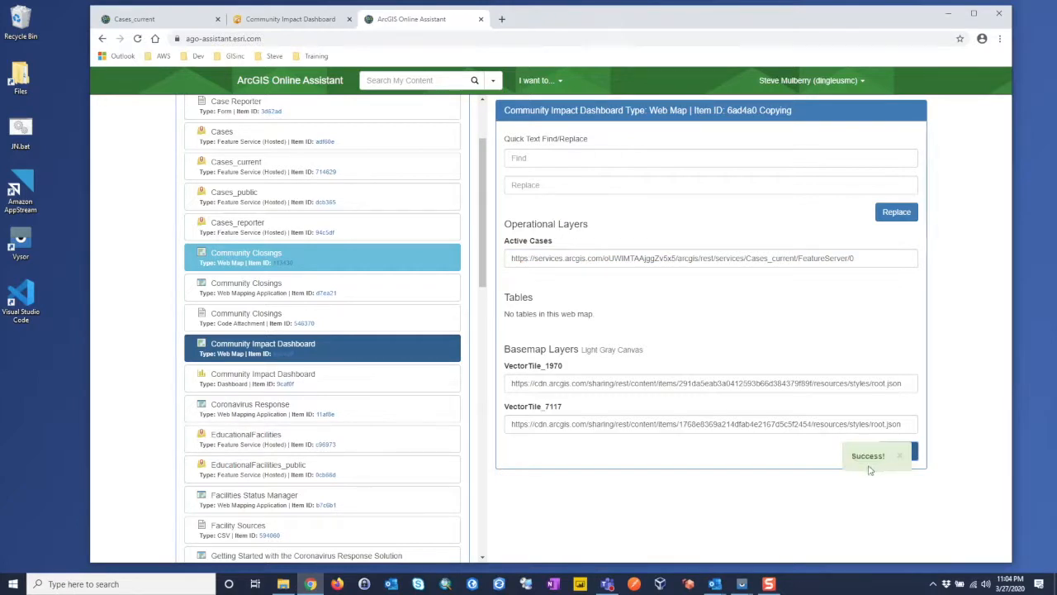
{"action": "left_click", "coordinate": [487, 19]}
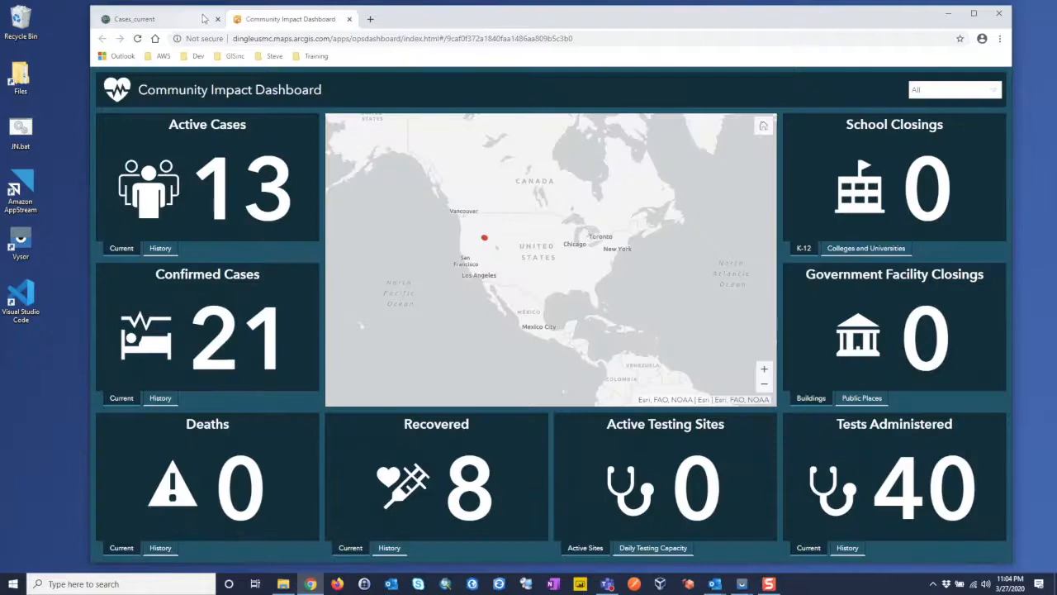
Return to the content list, open the Community Impact Dashboard web map in Map Viewer in a new tab, and check a case point's pop-up
{"action": "left_click", "coordinate": [157, 18]}
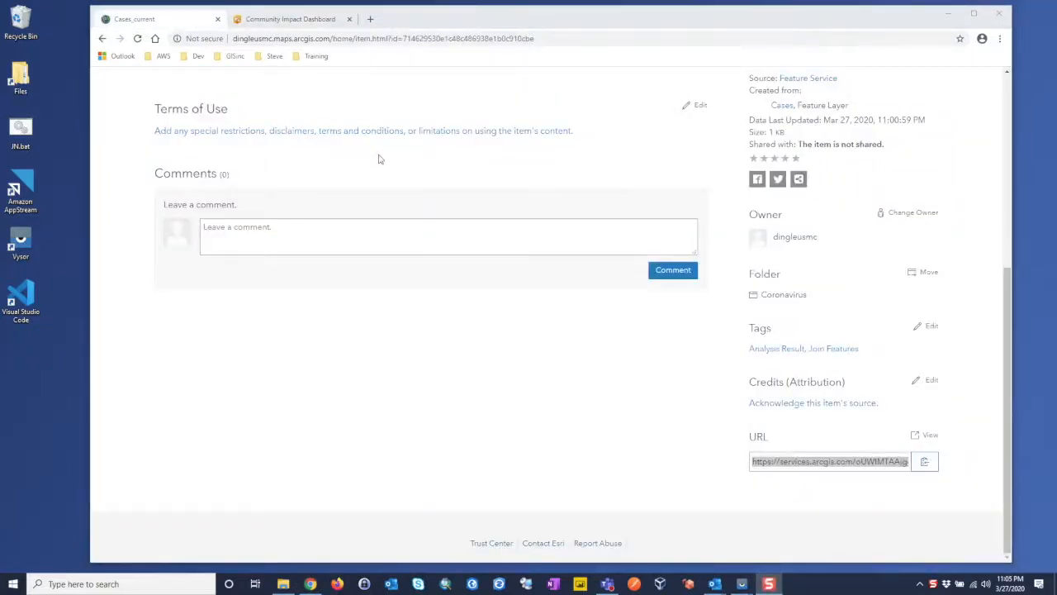
{"action": "scroll", "coordinate": [376, 153], "scroll_direction": "up", "scroll_amount": 5}
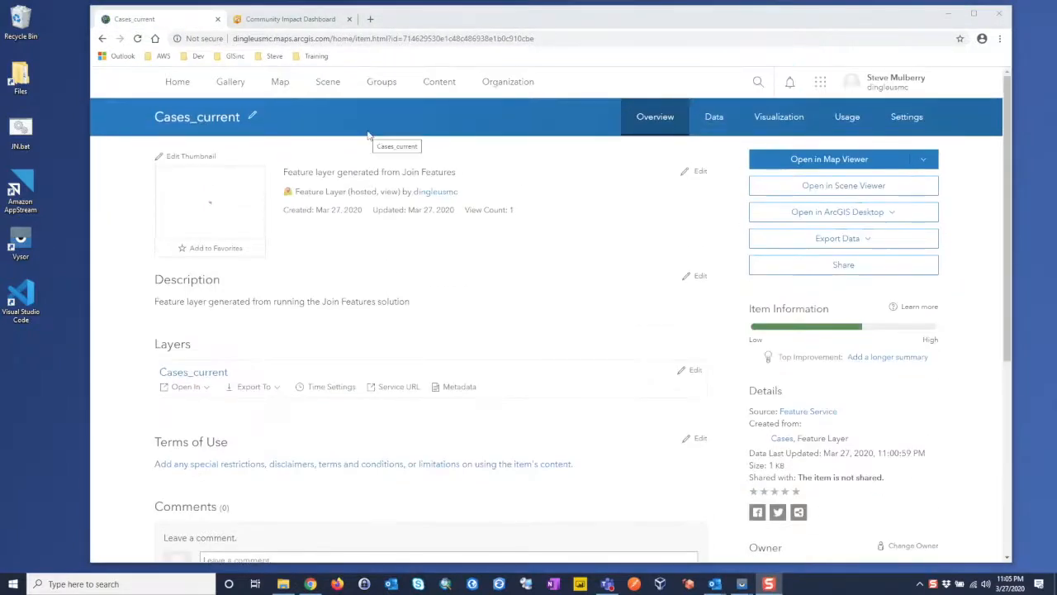
{"action": "left_click", "coordinate": [439, 82]}
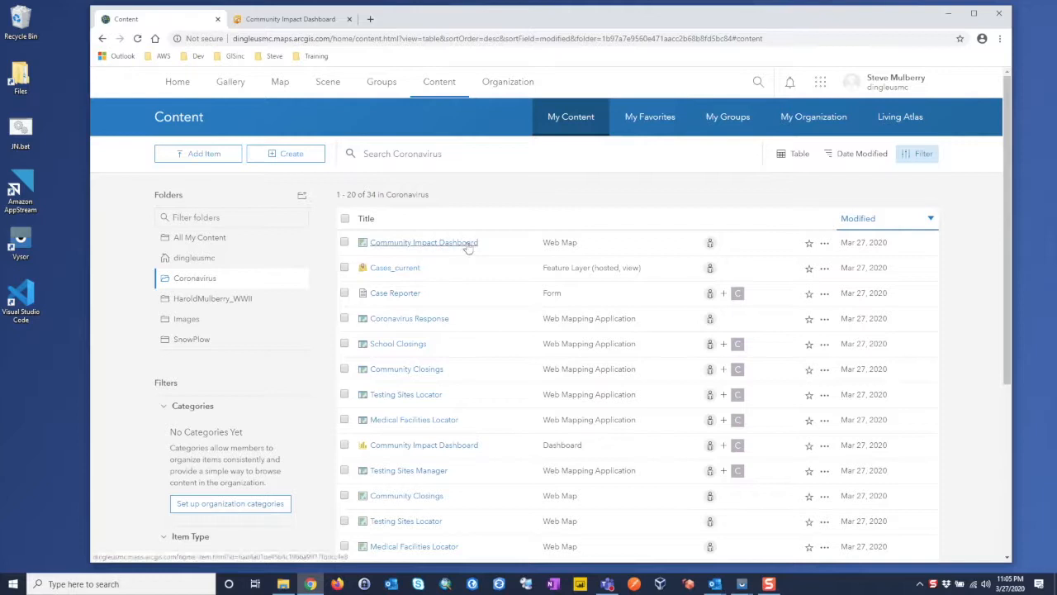
{"action": "left_click", "coordinate": [823, 243]}
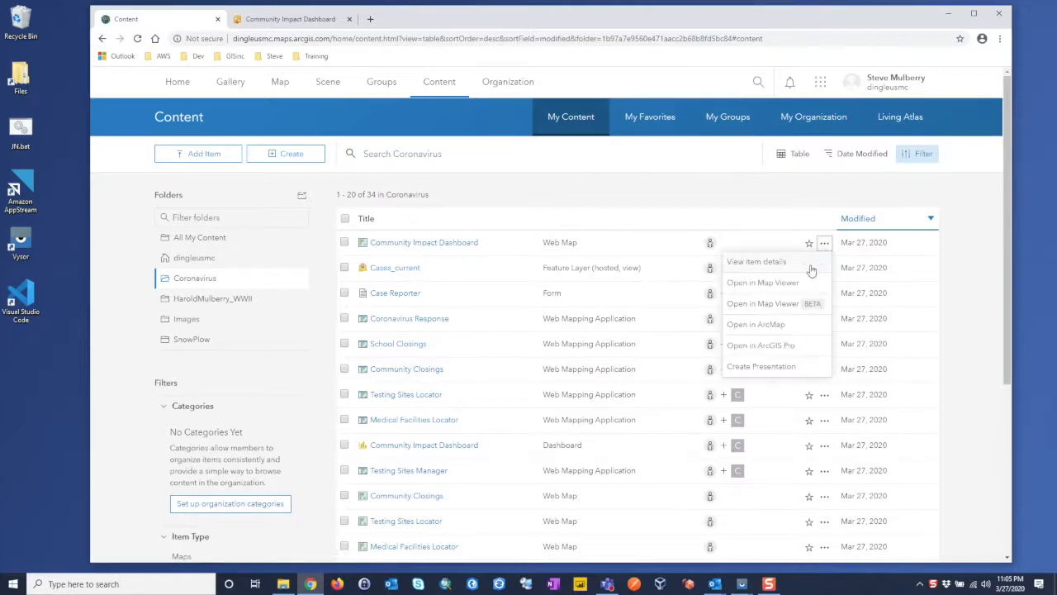
{"action": "right_click", "coordinate": [776, 286]}
{"action": "left_click", "coordinate": [800, 296]}
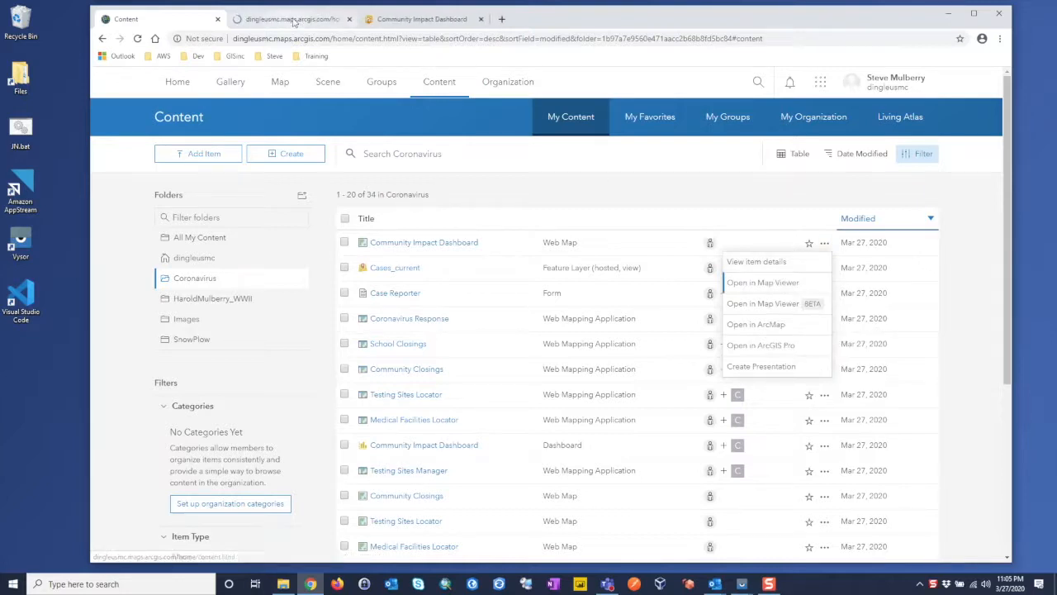
{"action": "left_click", "coordinate": [291, 19]}
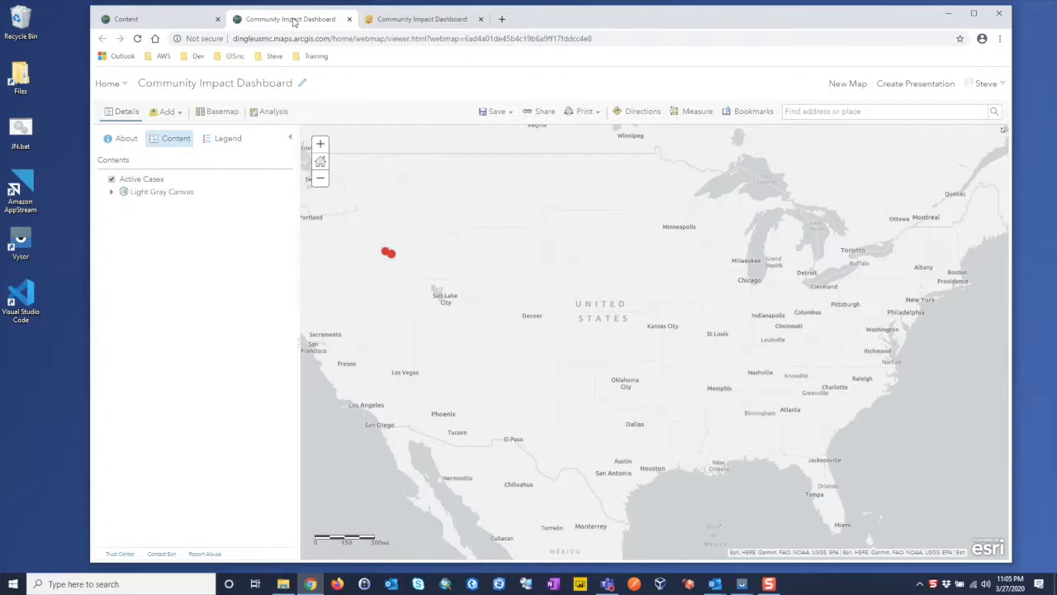
{"action": "left_click", "coordinate": [390, 254]}
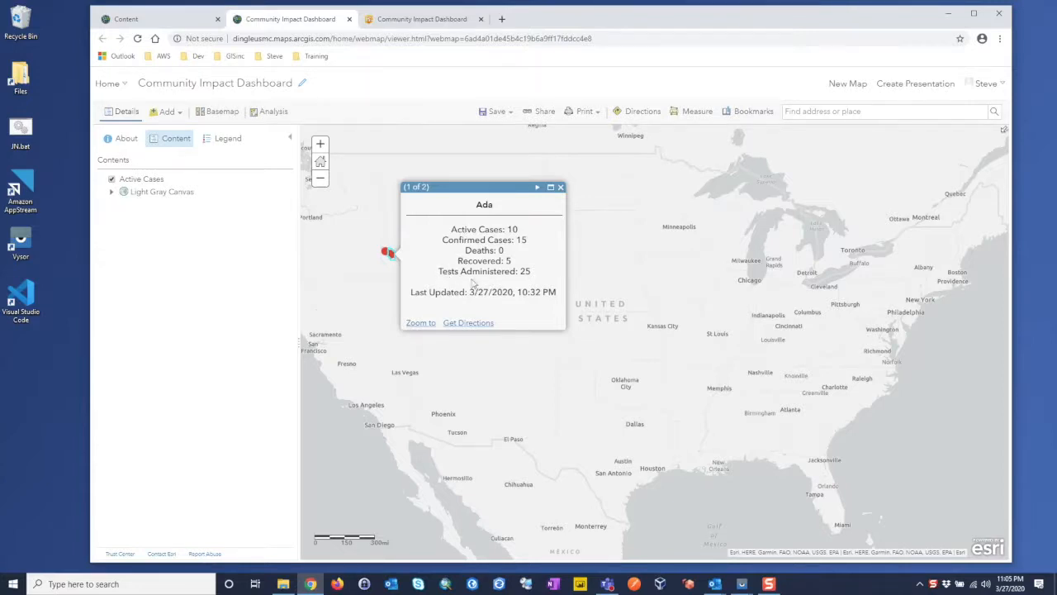
{"action": "left_click", "coordinate": [560, 187]}
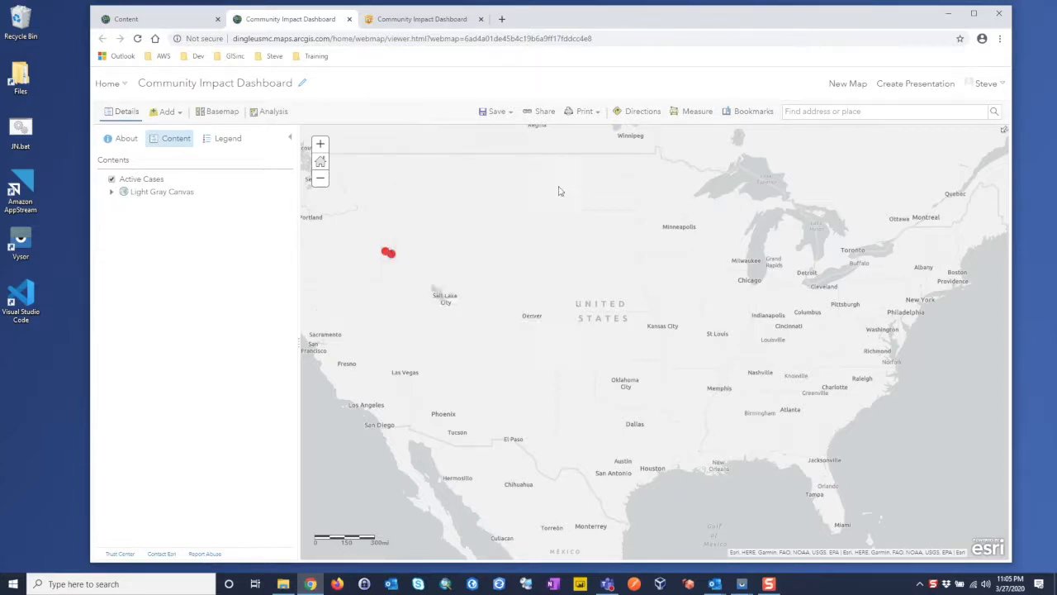
In the Active Cases layer's pop-up configuration, enable display of the newcases field in the attribute list
{"action": "mouse_move", "coordinate": [148, 183]}
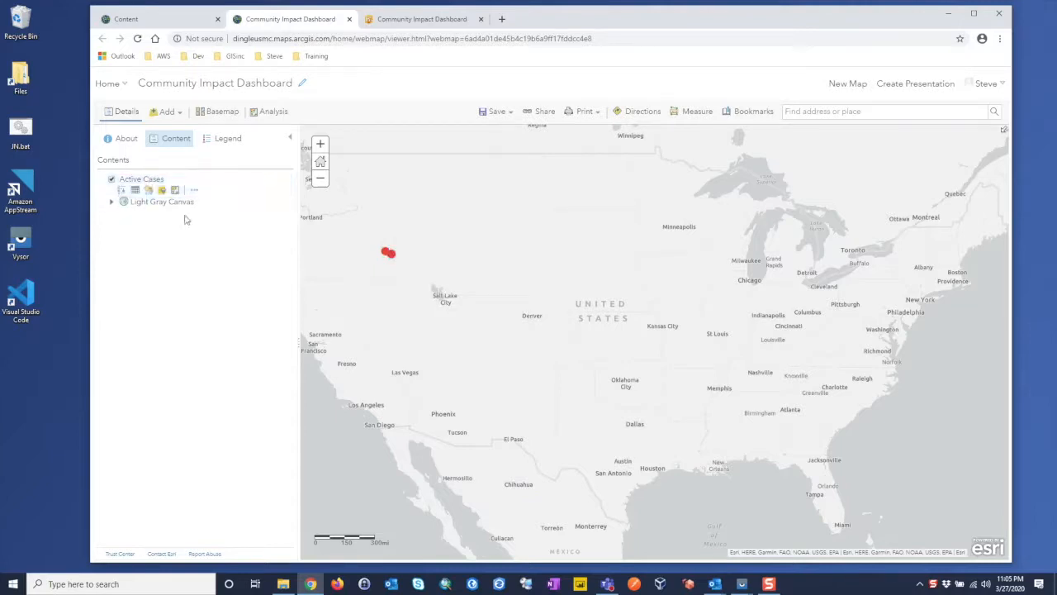
{"action": "left_click", "coordinate": [195, 190]}
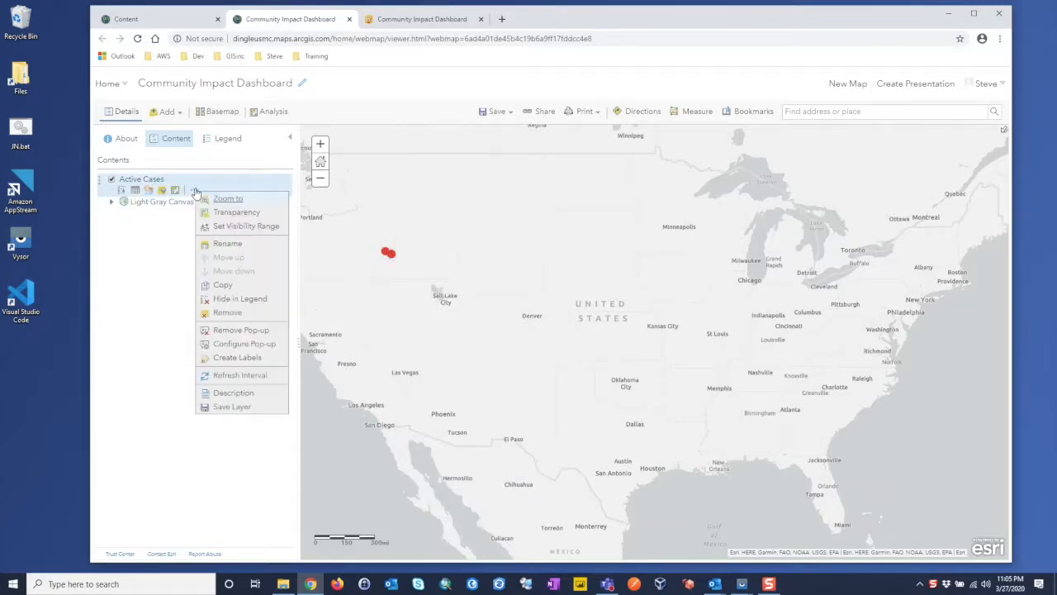
{"action": "left_click", "coordinate": [238, 345]}
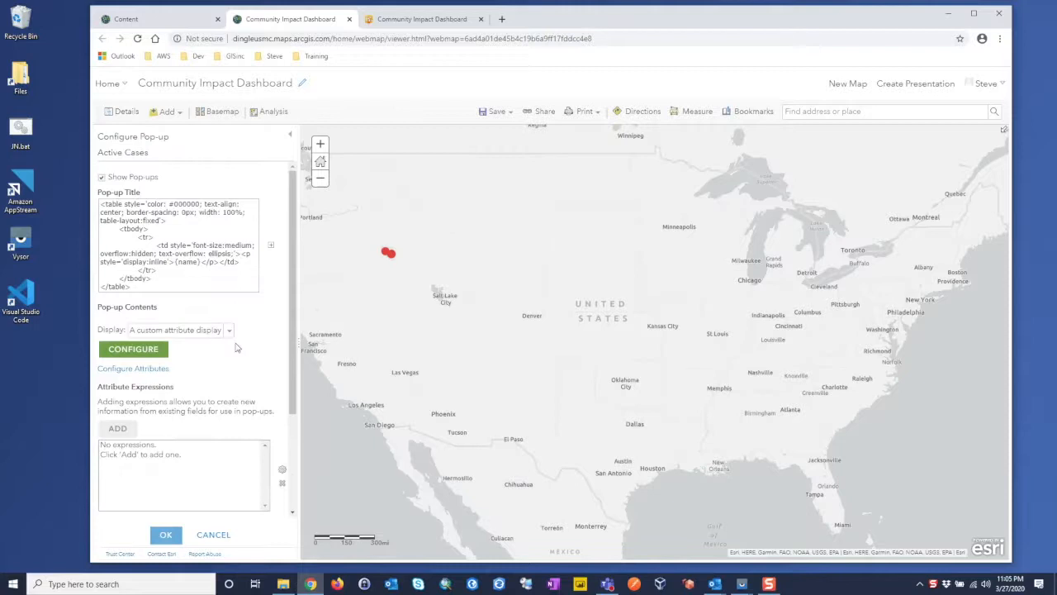
{"action": "left_click", "coordinate": [130, 372]}
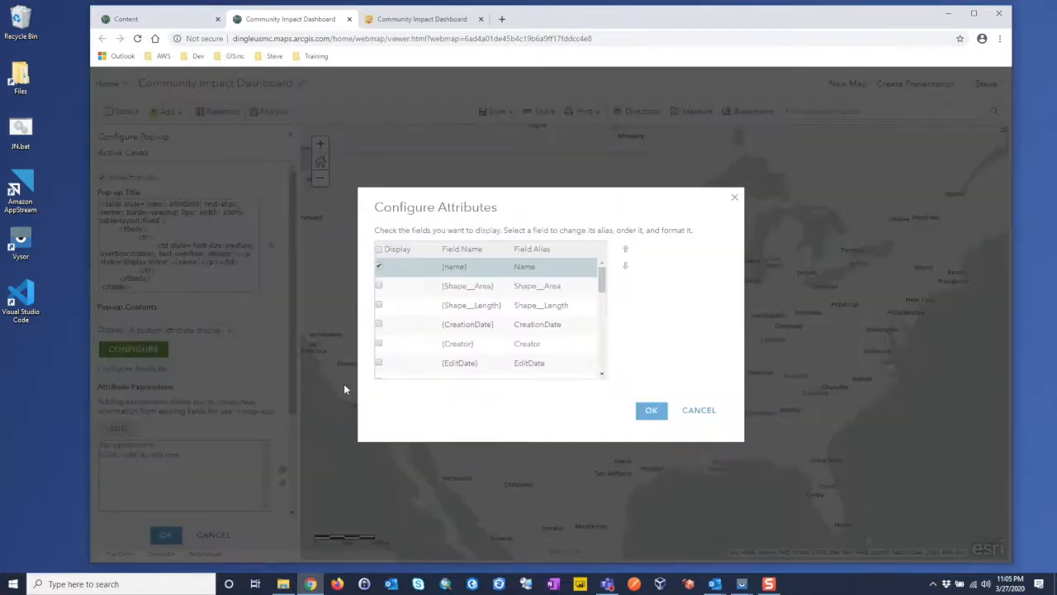
{"action": "scroll", "coordinate": [603, 300], "scroll_direction": "down", "scroll_amount": 5}
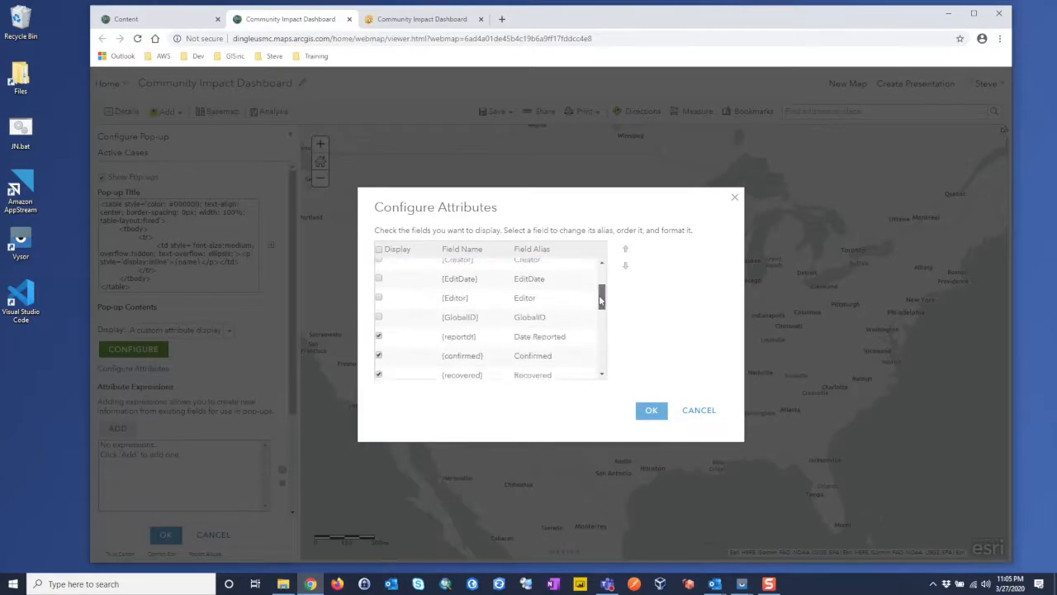
{"action": "left_click_drag", "start_coordinate": [595, 322], "coordinate": [595, 369]}
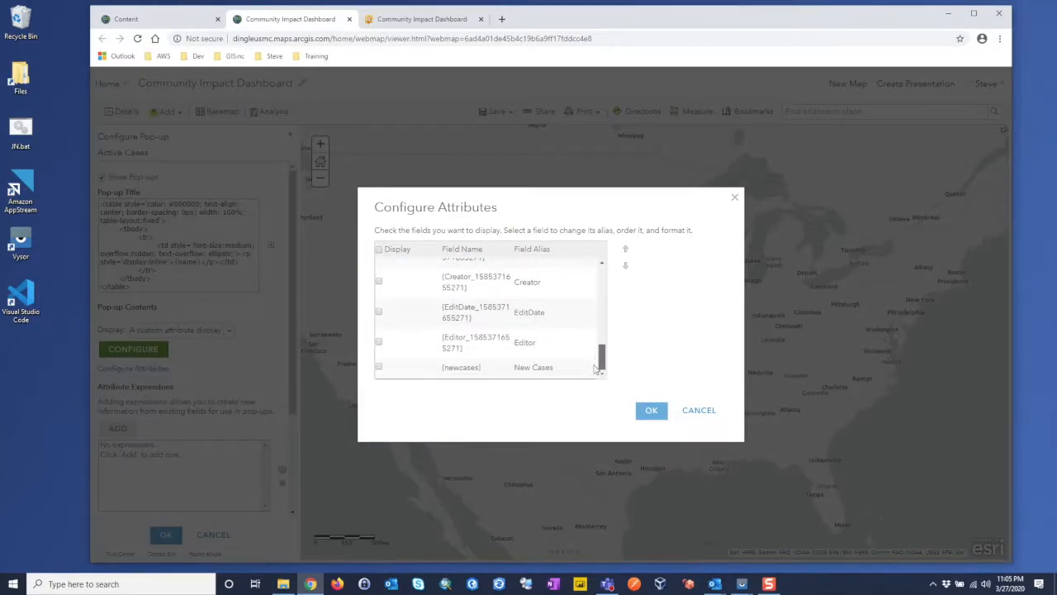
{"action": "left_click", "coordinate": [378, 368]}
{"action": "left_click", "coordinate": [652, 411]}
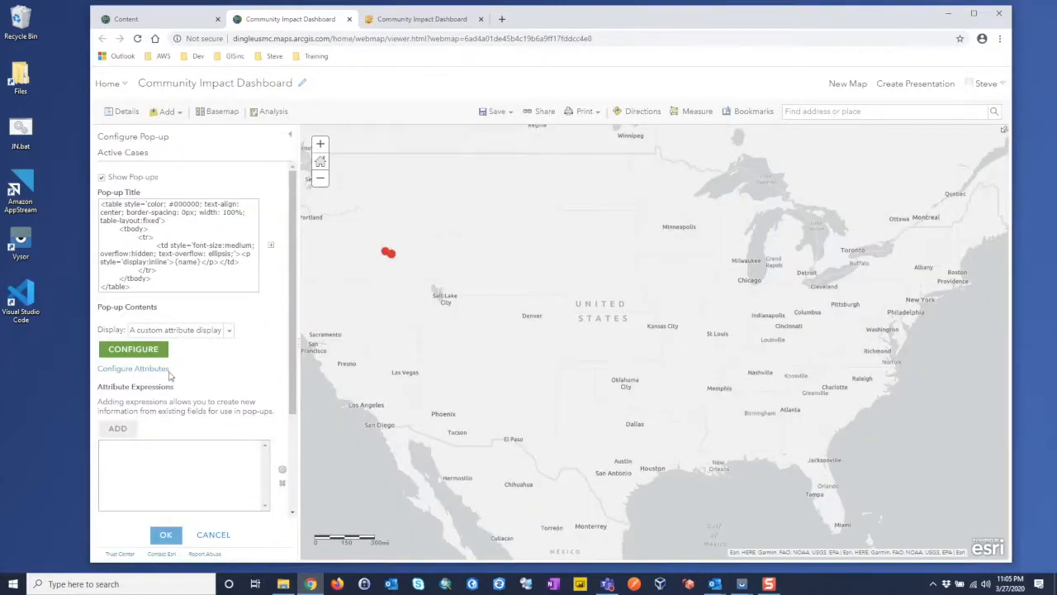
Add the line "New Case: {newcases}" below Tests Administered in the Active Cases pop-up's custom attribute display and apply the pop-up configuration
{"action": "left_click", "coordinate": [131, 350]}
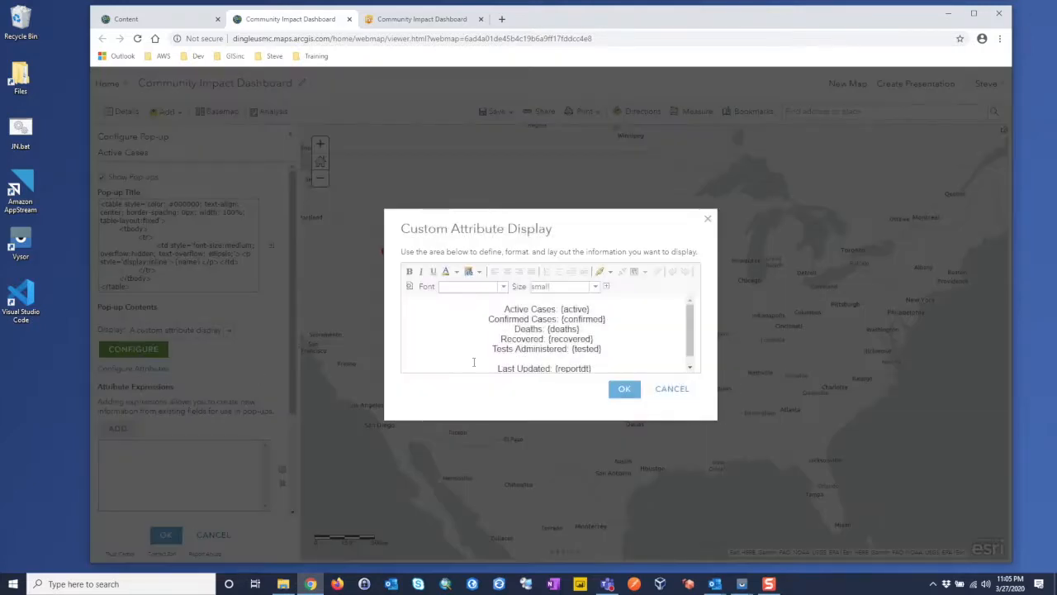
{"action": "left_click", "coordinate": [636, 349]}
{"action": "key", "text": "Return"}
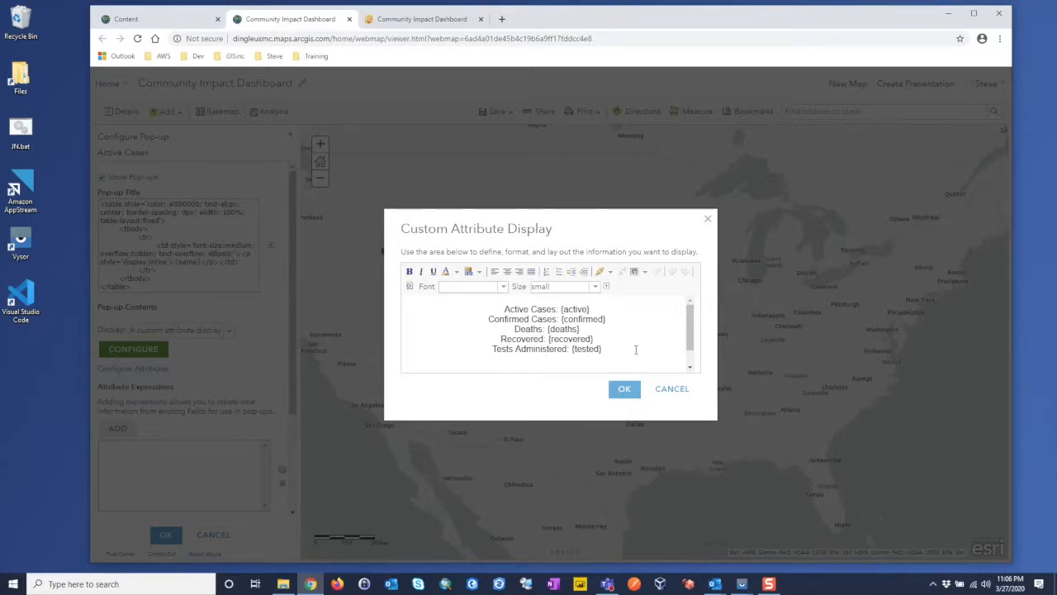
{"action": "type", "text": "New Case: {"}
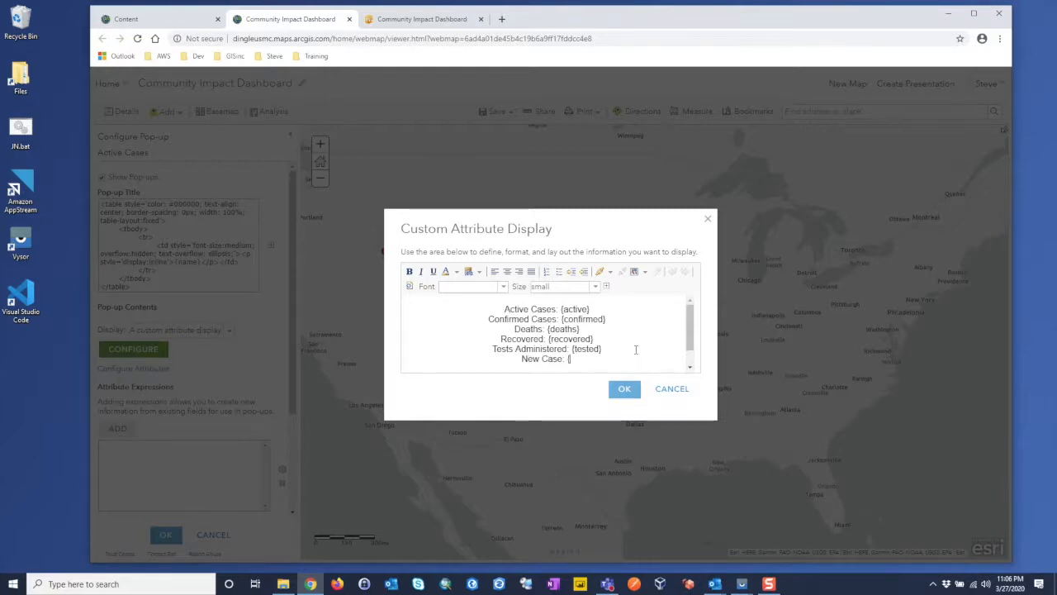
{"action": "type", "text": "newcases"}
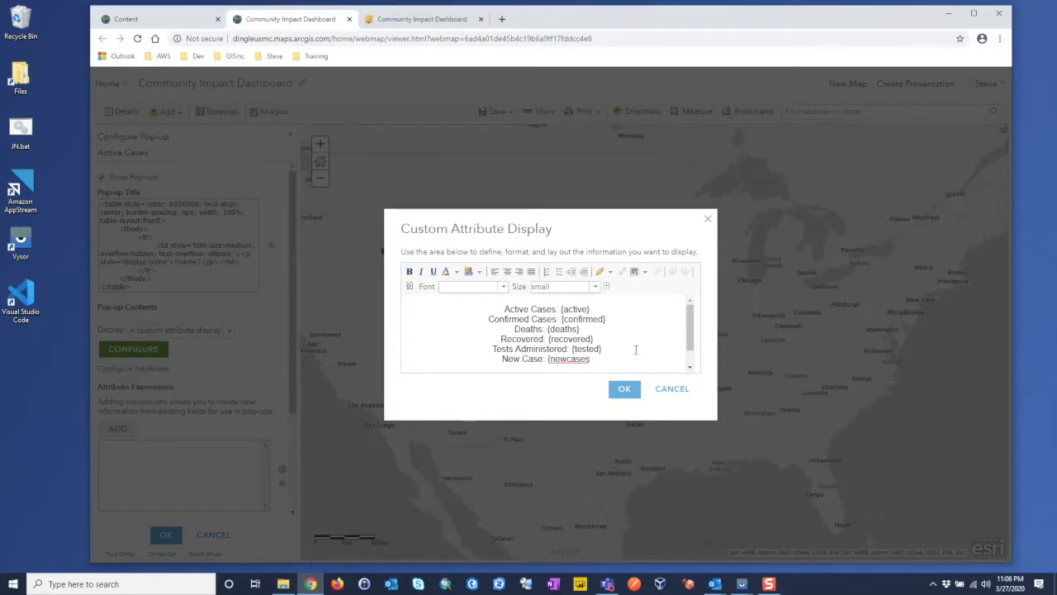
{"action": "type", "text": "}"}
{"action": "left_click", "coordinate": [625, 390]}
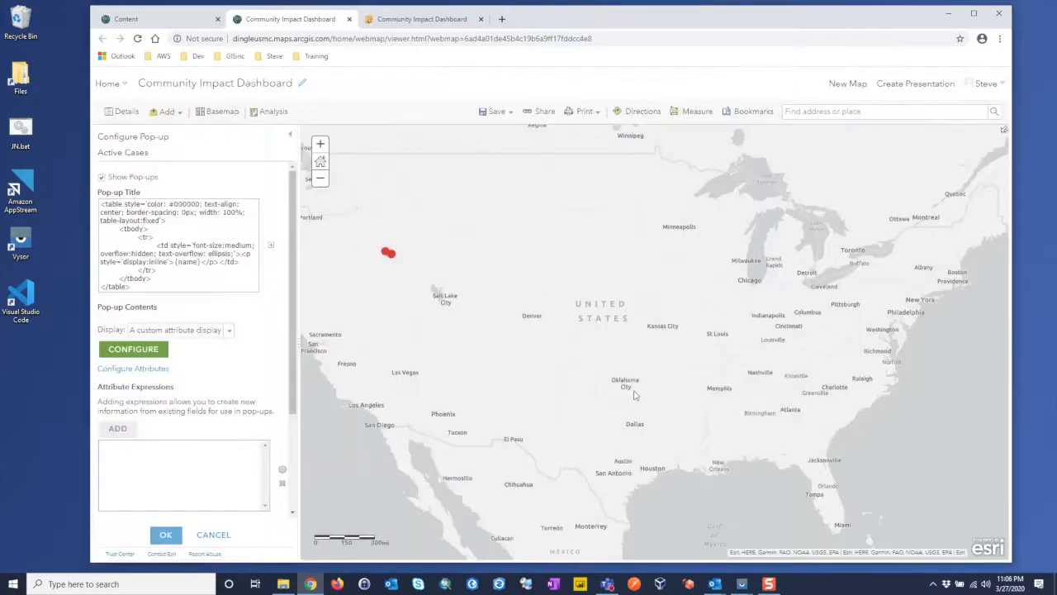
{"action": "left_click", "coordinate": [165, 535]}
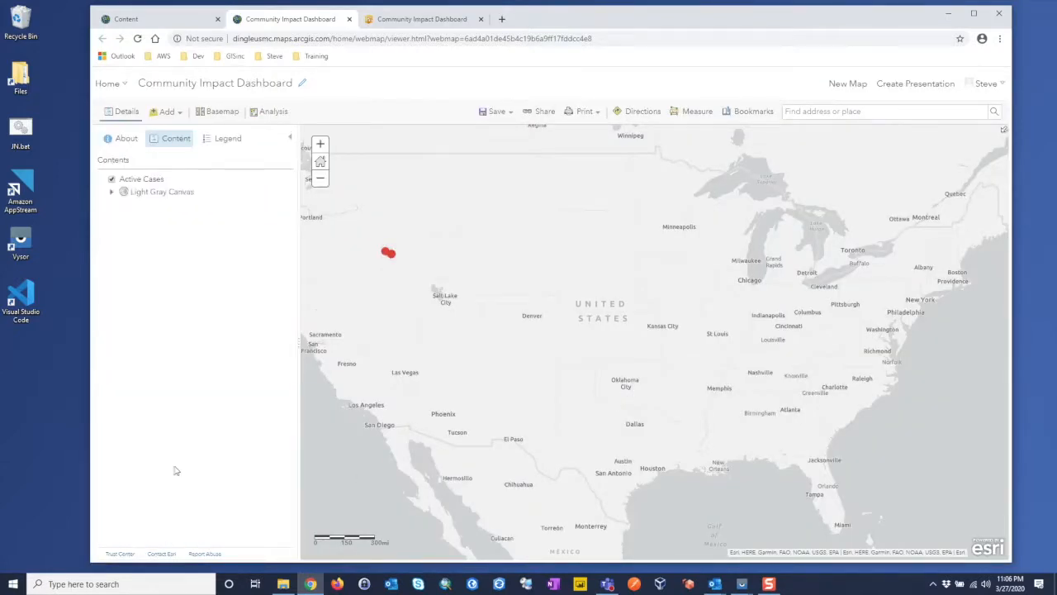
Save the Community Impact Dashboard web map, check a case point's pop-up for the new line, and close the map
{"action": "left_click", "coordinate": [496, 110]}
{"action": "left_click", "coordinate": [493, 126]}
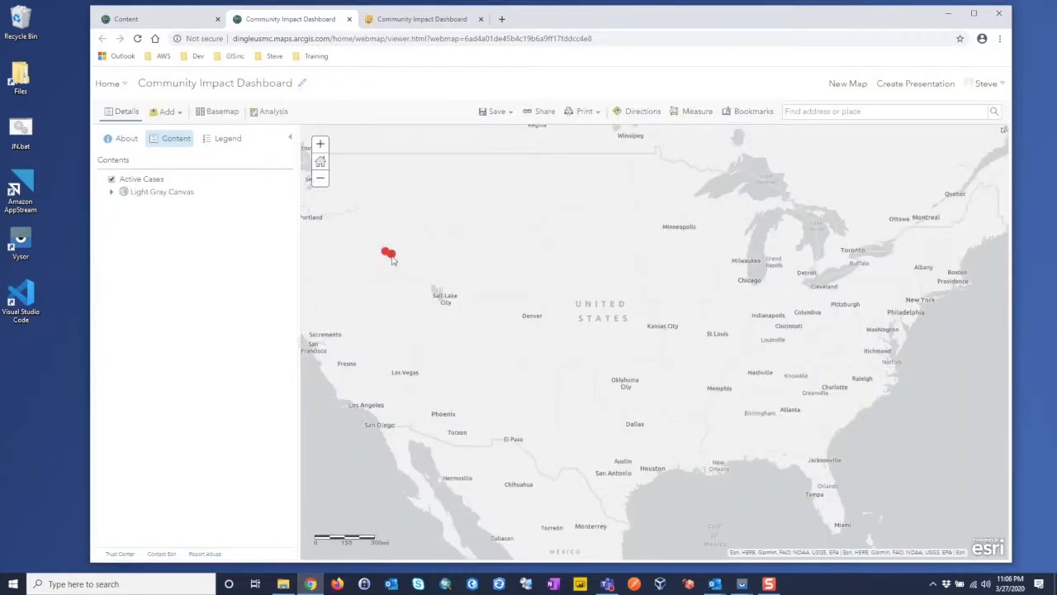
{"action": "left_click", "coordinate": [389, 254]}
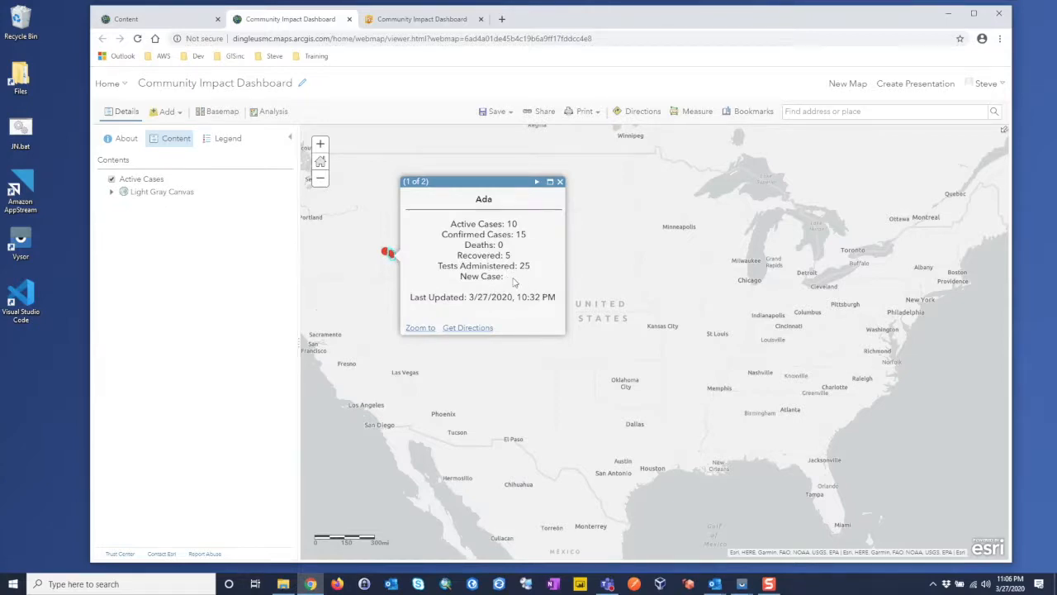
{"action": "left_click", "coordinate": [559, 182]}
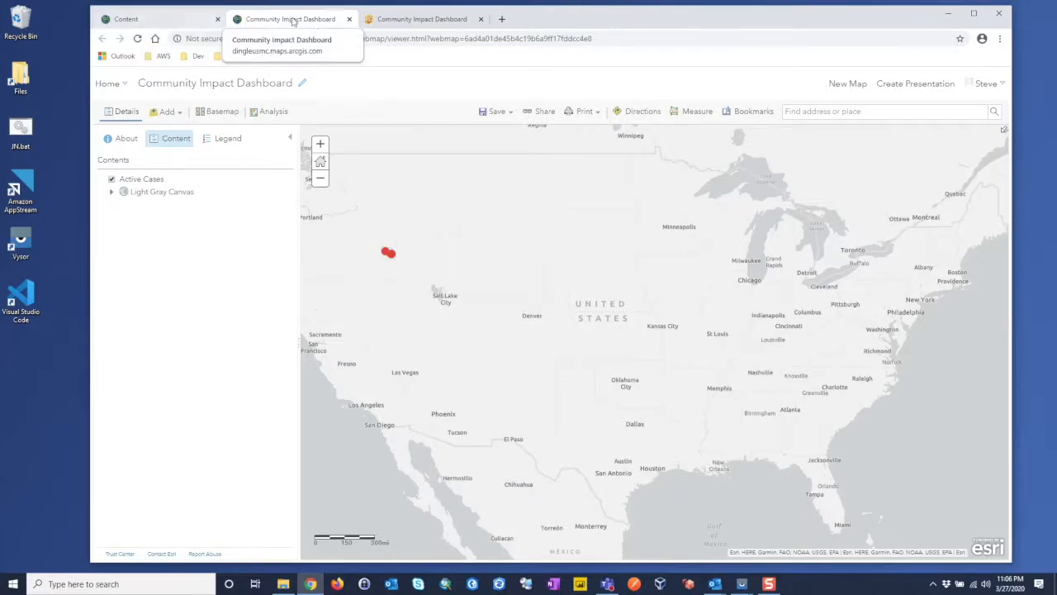
{"action": "left_click", "coordinate": [349, 19]}
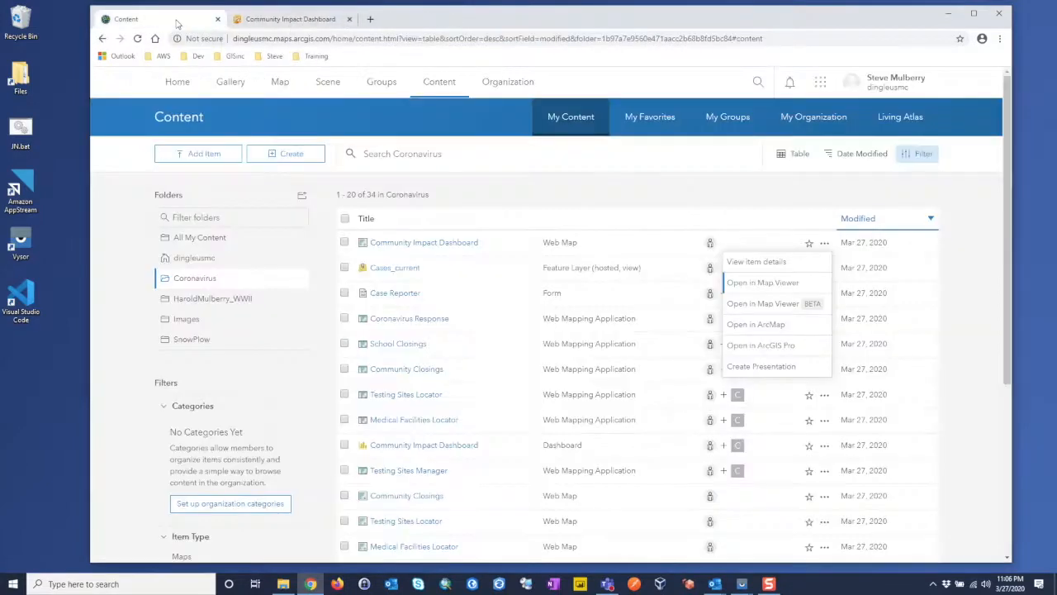
Open the Cases hosted feature layer from the second page of the Coronavirus folder and show its data table
{"action": "scroll", "coordinate": [439, 304], "scroll_direction": "down", "scroll_amount": 3}
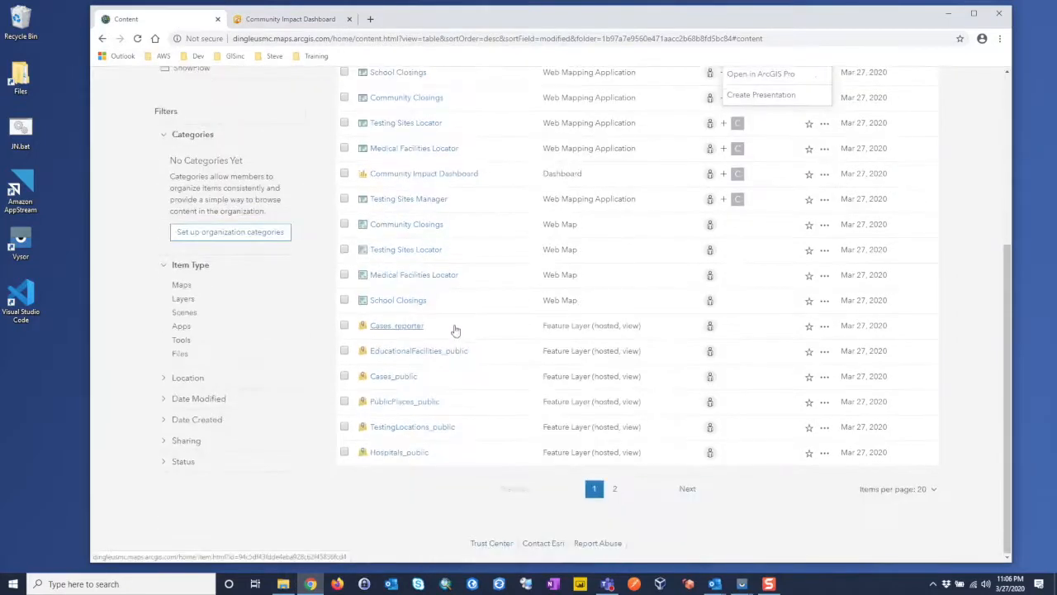
{"action": "left_click", "coordinate": [614, 491]}
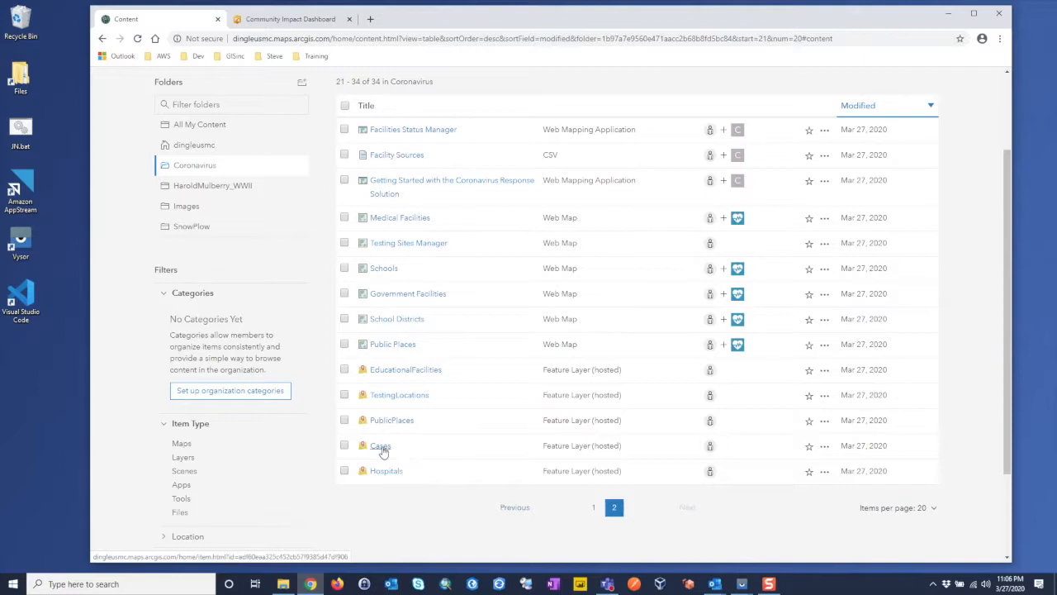
{"action": "left_click", "coordinate": [381, 447]}
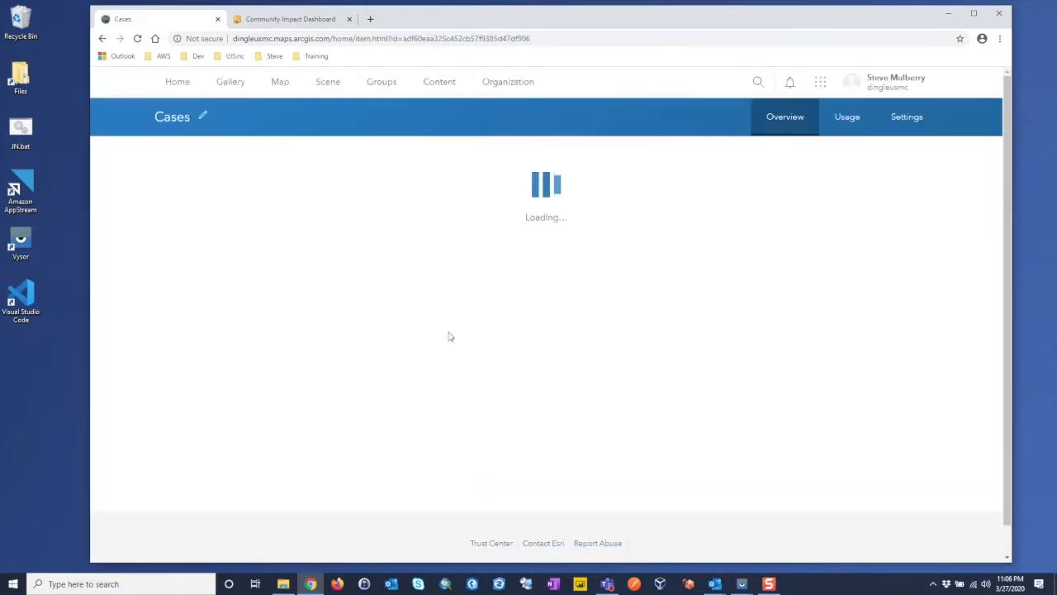
{"action": "left_click", "coordinate": [704, 119]}
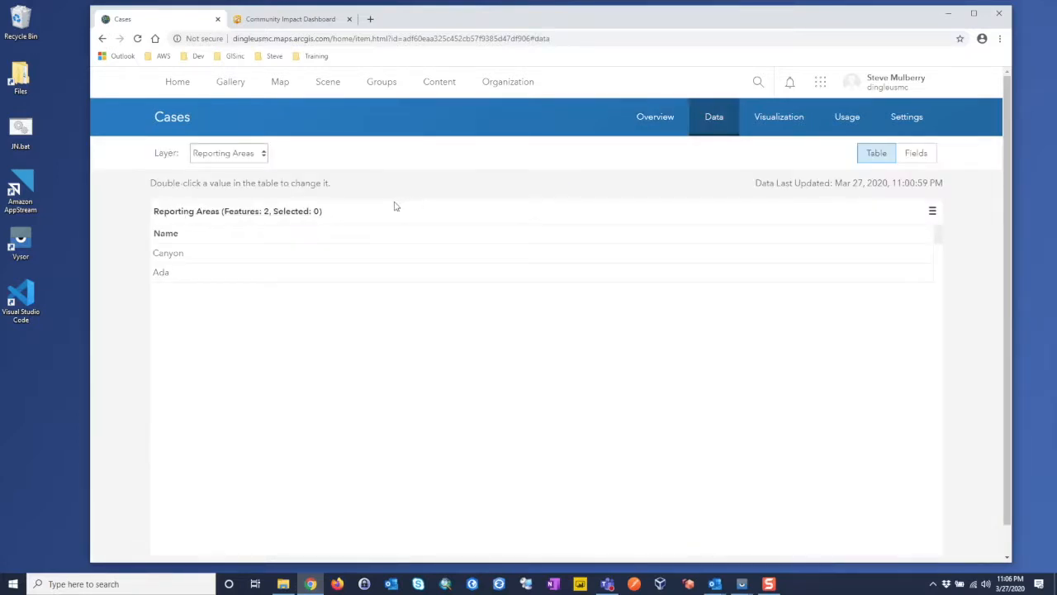
Switch the data table to the Cases layer and set New Cases to 0 for the Ada and Canyon records
{"action": "left_click", "coordinate": [260, 155]}
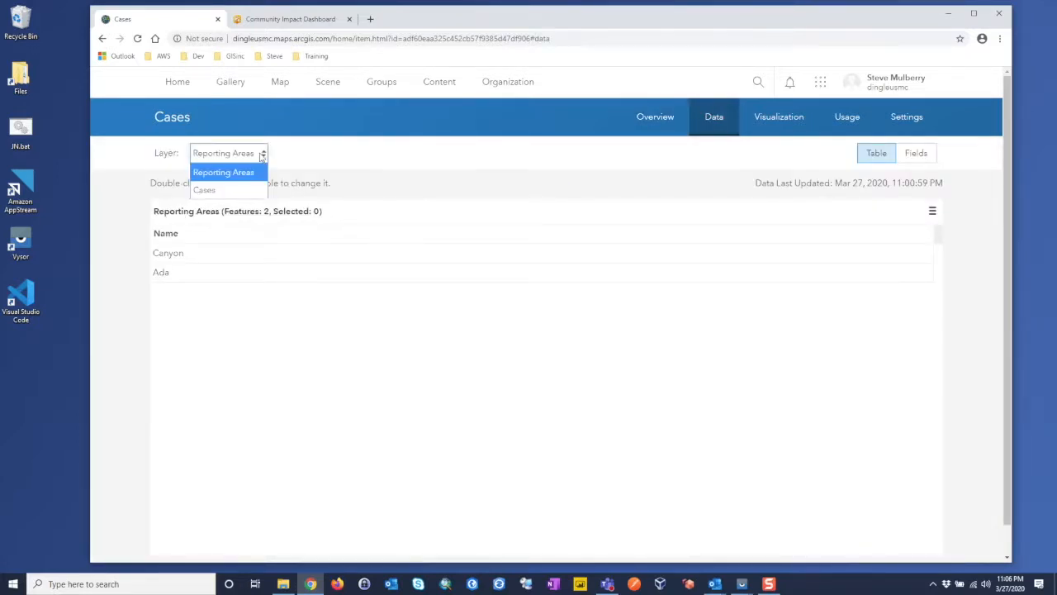
{"action": "left_click", "coordinate": [240, 188]}
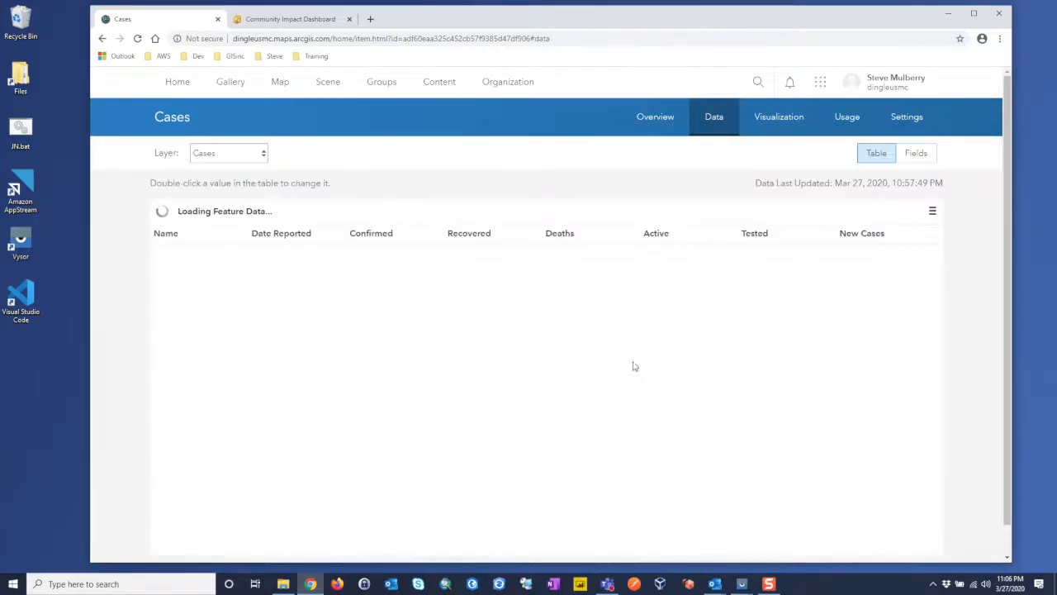
{"action": "double_click", "coordinate": [857, 256]}
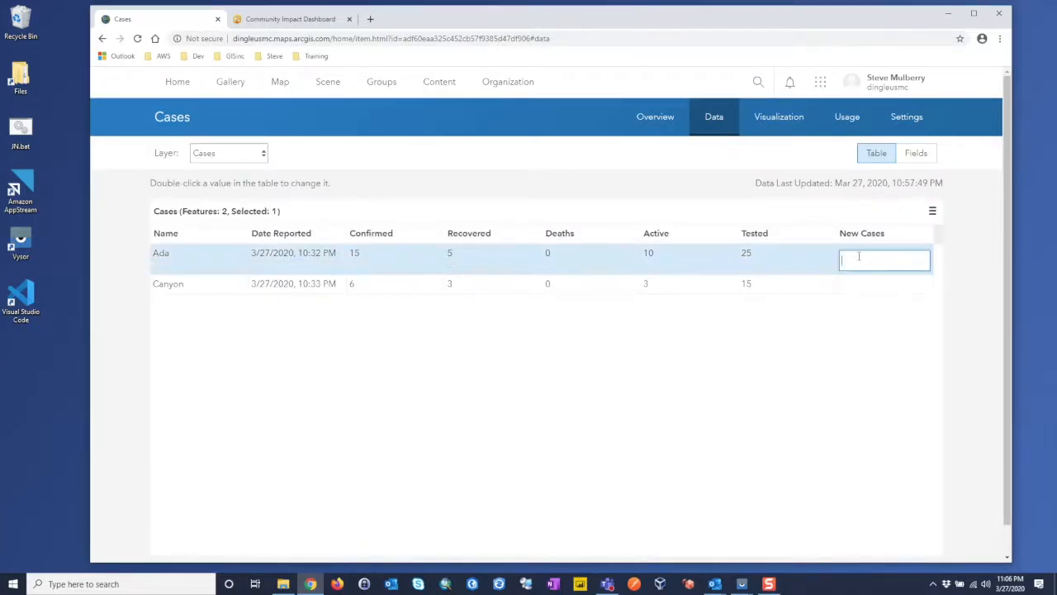
{"action": "double_click", "coordinate": [862, 283]}
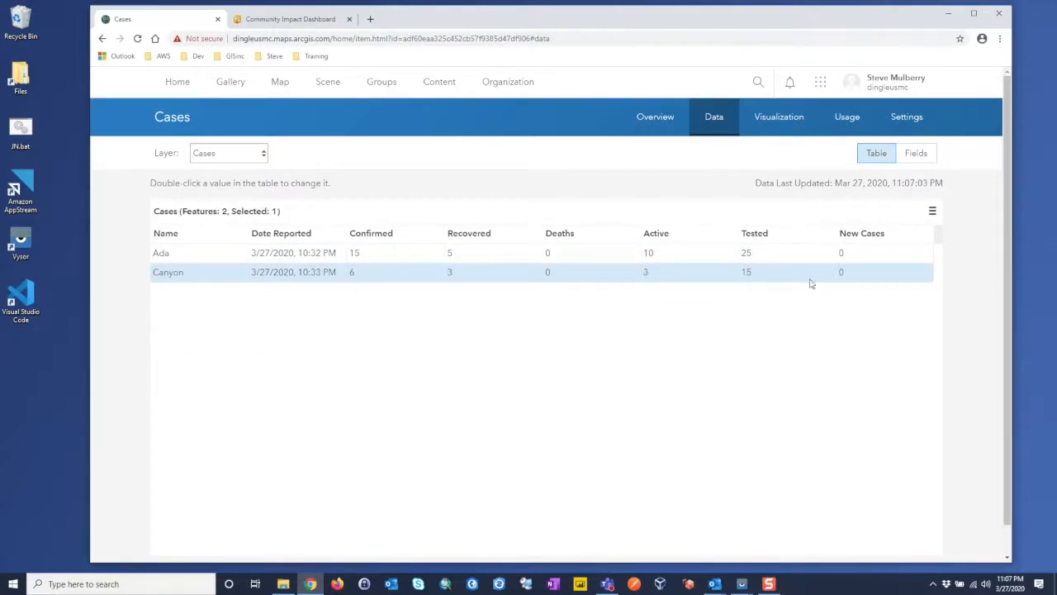
Return to the content list and open the Community Impact Dashboard web map in Map Viewer in a new tab
{"action": "left_click", "coordinate": [441, 89]}
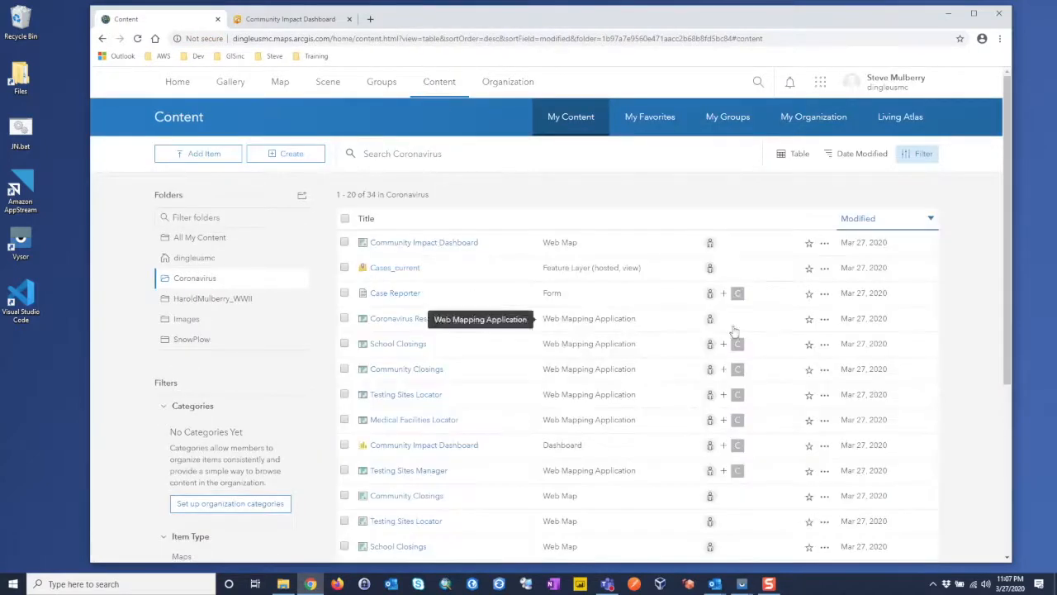
{"action": "left_click", "coordinate": [824, 243]}
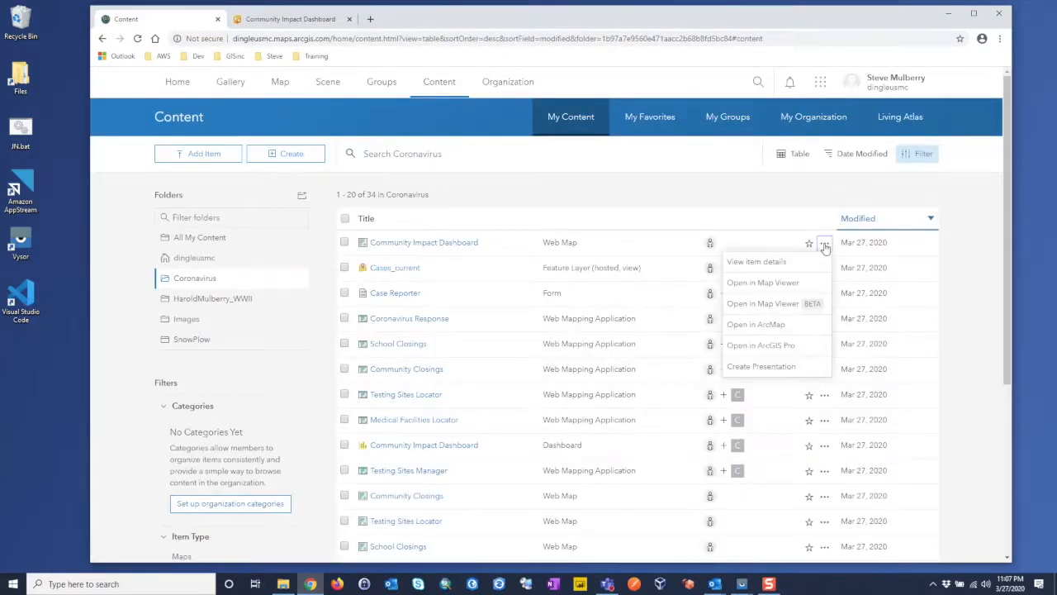
{"action": "right_click", "coordinate": [796, 289]}
{"action": "left_click", "coordinate": [802, 297]}
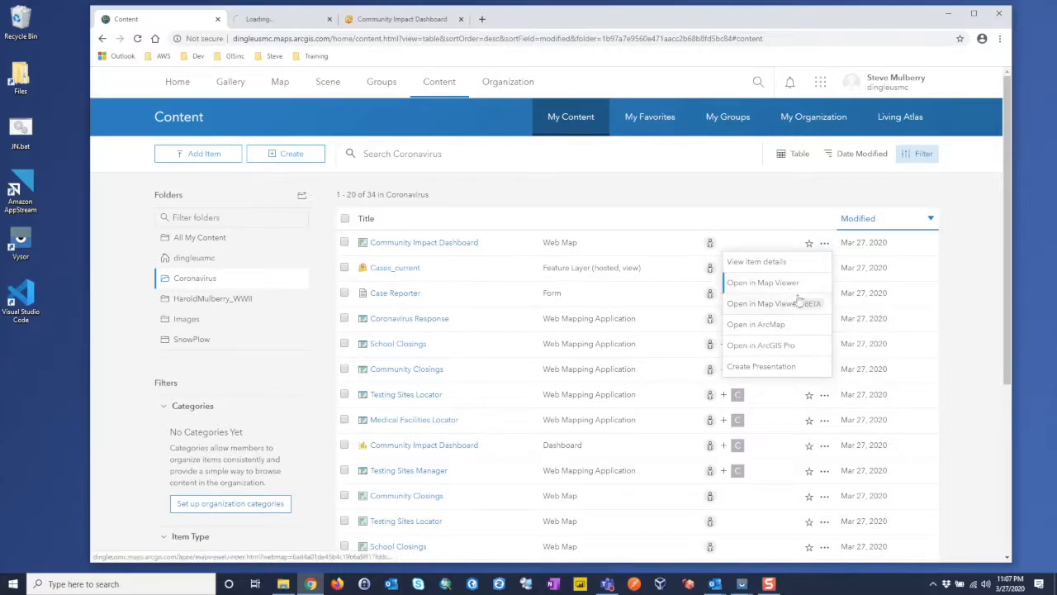
{"action": "key", "text": "ctrl+Tab"}
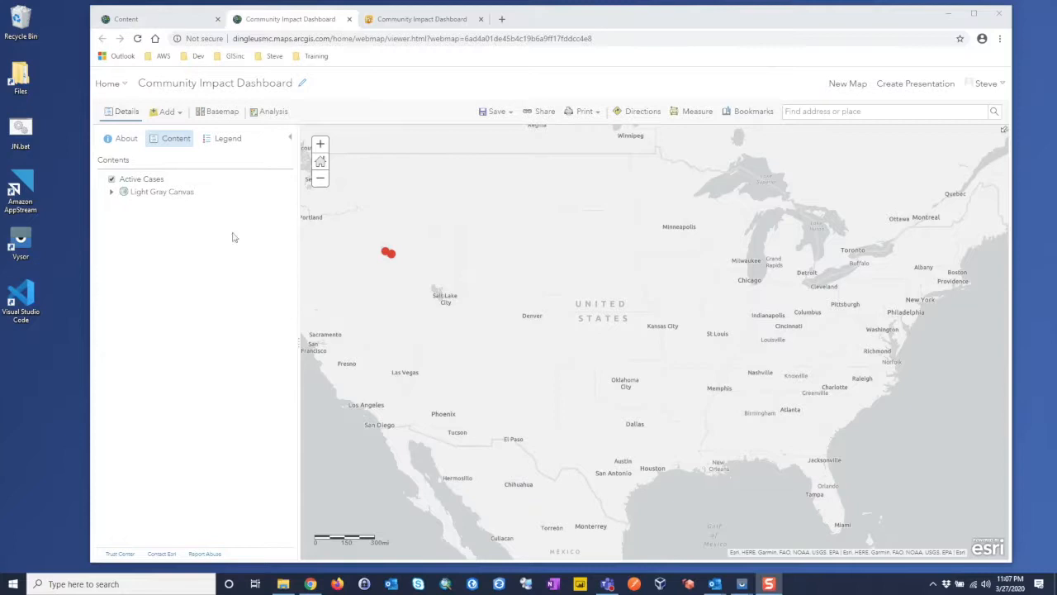
Check the New Case value in a case point's pop-up, then close the web map and the open dashboard
{"action": "left_click", "coordinate": [390, 256]}
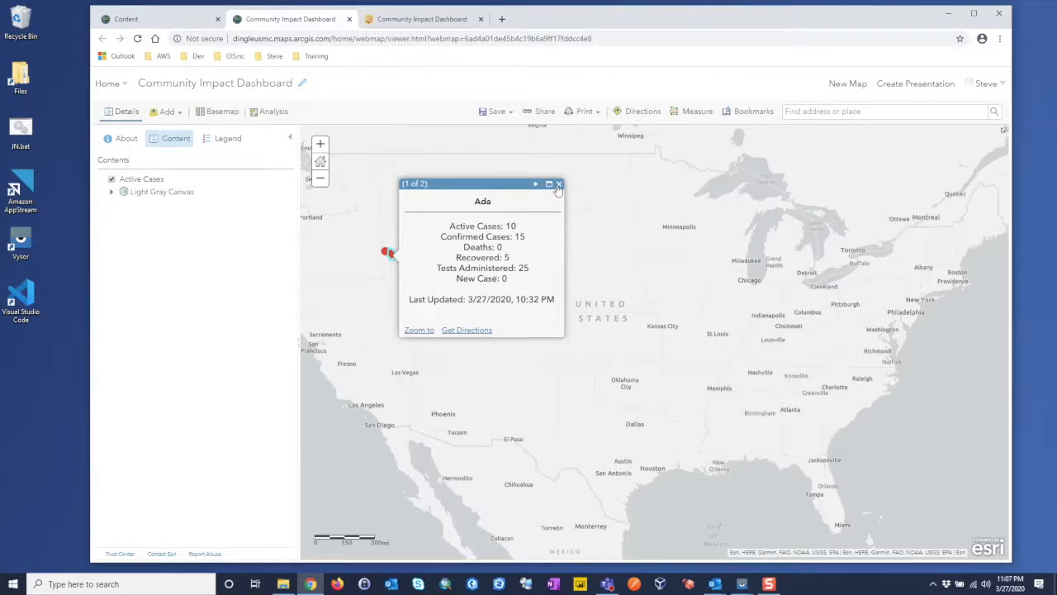
{"action": "left_click", "coordinate": [558, 184]}
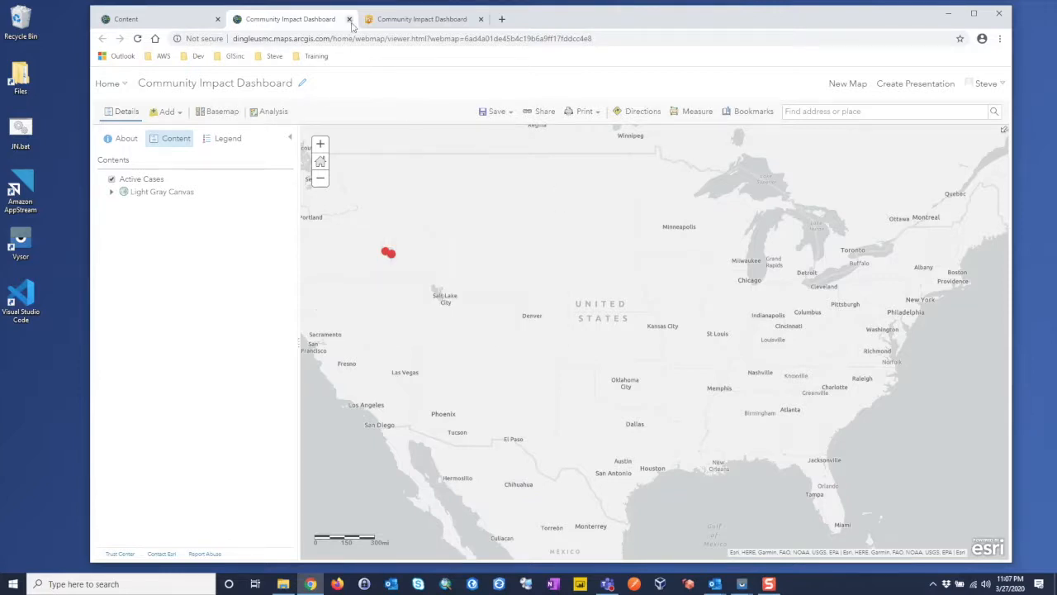
{"action": "left_click", "coordinate": [349, 18]}
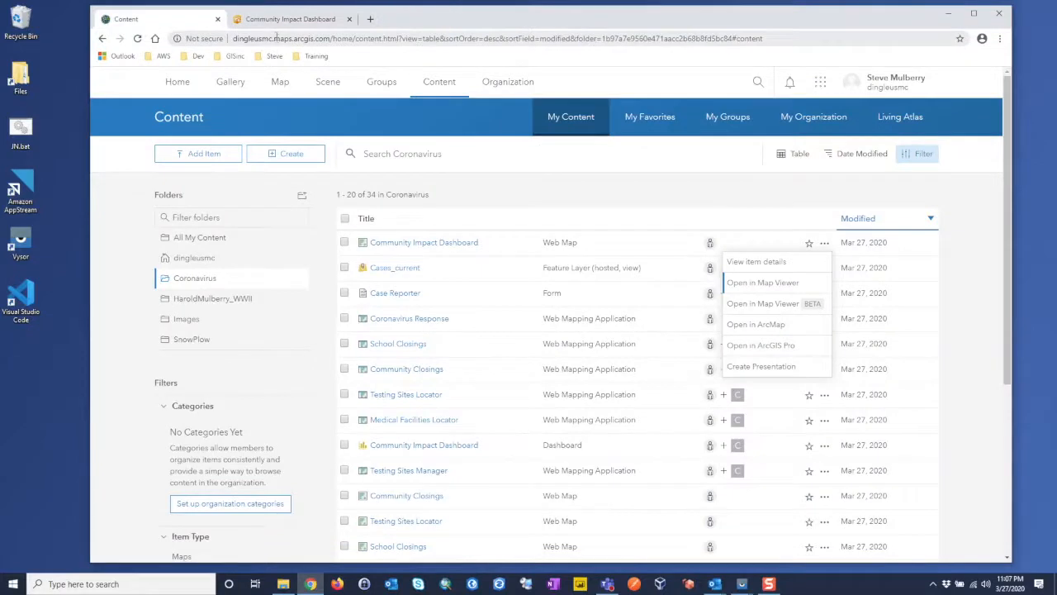
{"action": "left_click", "coordinate": [302, 21]}
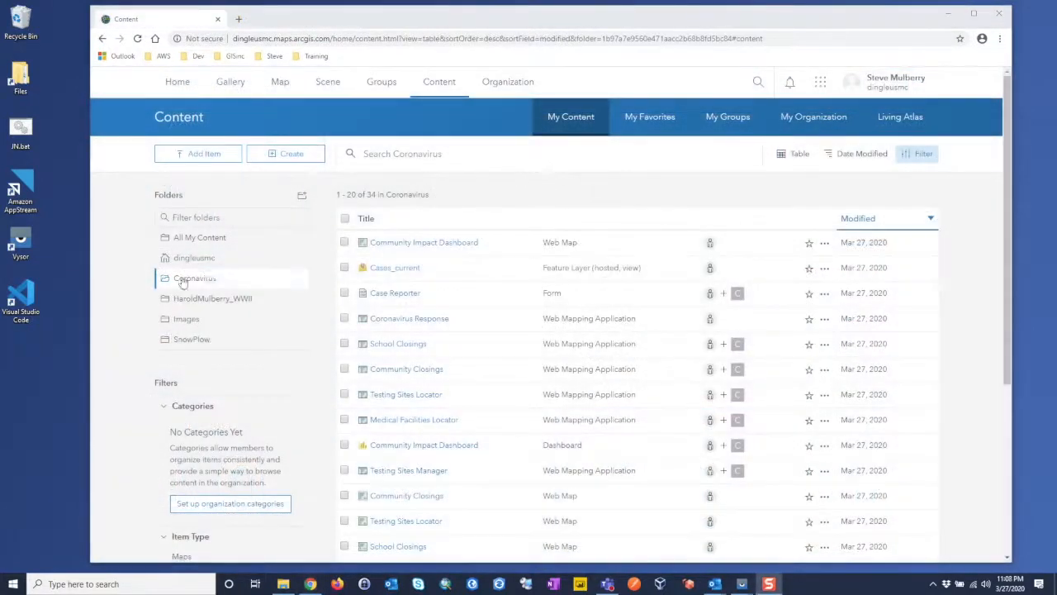
Switch to Operations Dashboard and open the Community Impact Dashboard for editing
{"action": "left_click", "coordinate": [821, 86]}
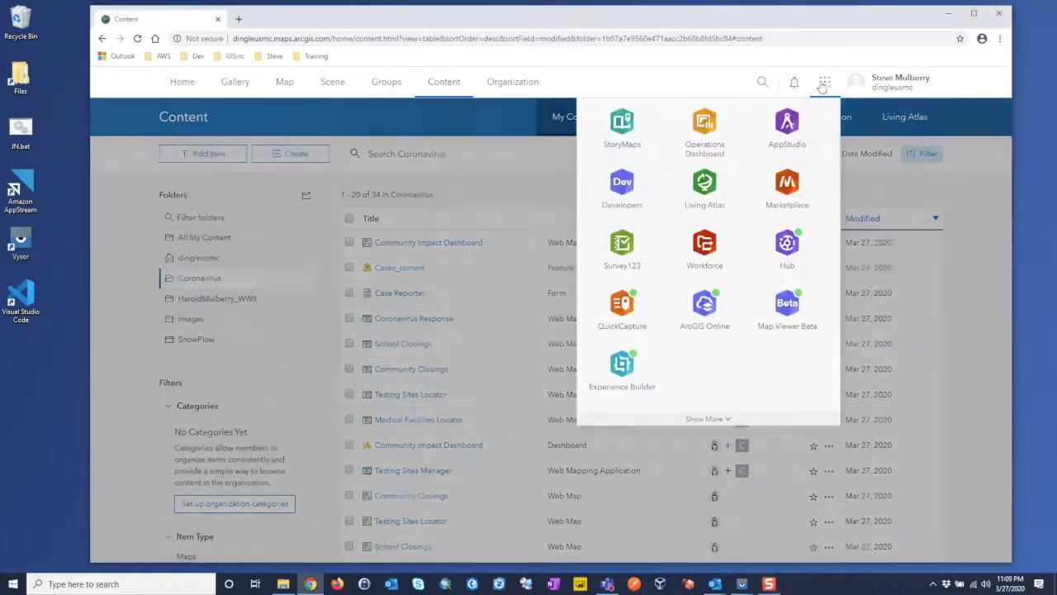
{"action": "left_click", "coordinate": [701, 119]}
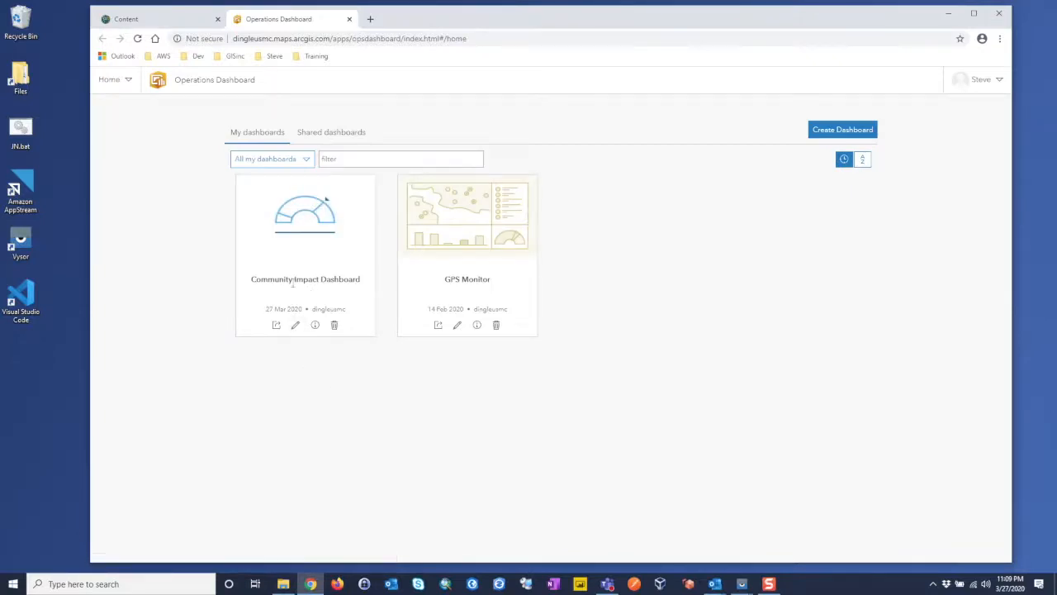
{"action": "left_click", "coordinate": [295, 324]}
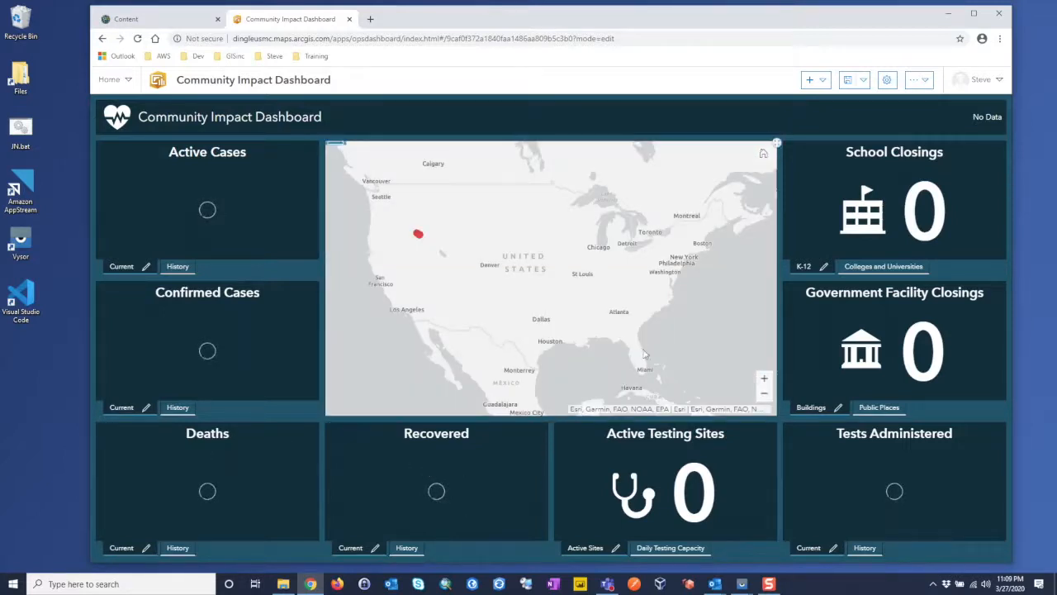
Save a copy of the dashboard titled "Community Impact Dashboard v2" in the Coronavirus folder
{"action": "left_click", "coordinate": [864, 80]}
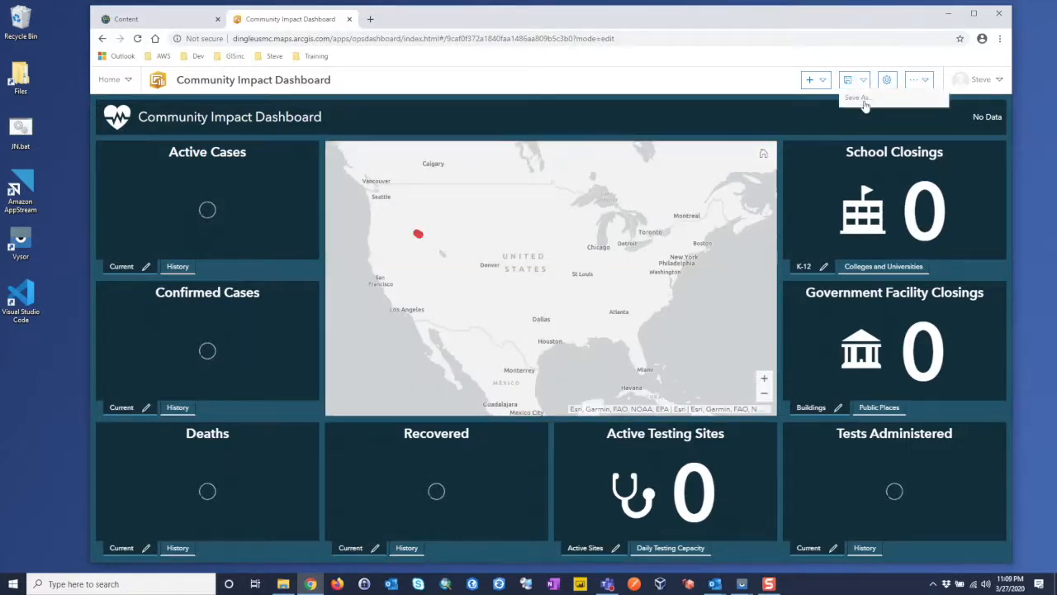
{"action": "left_click", "coordinate": [859, 98]}
{"action": "left_click", "coordinate": [429, 191]}
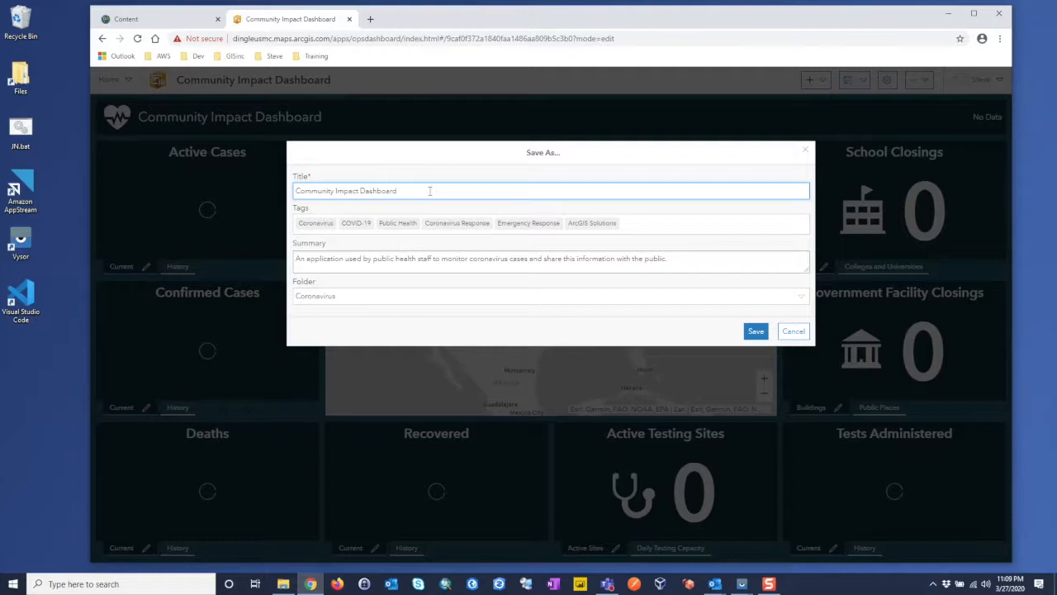
{"action": "type", "text": "v2"}
{"action": "left_click", "coordinate": [755, 331]}
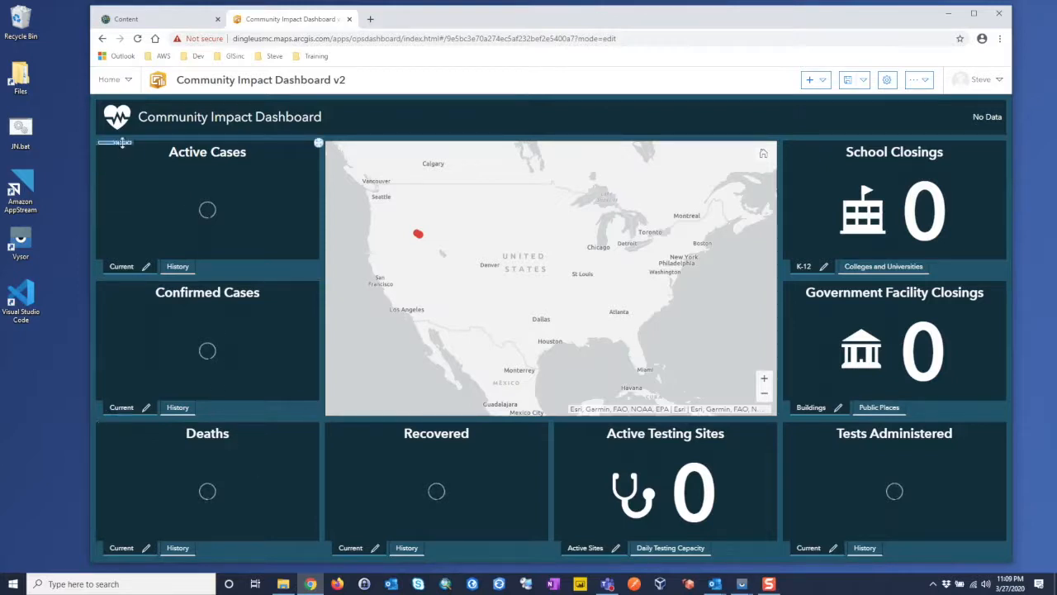
Delete the Current element from the Active Cases stack, keeping its History chart
{"action": "mouse_move", "coordinate": [123, 150]}
{"action": "left_click", "coordinate": [124, 195]}
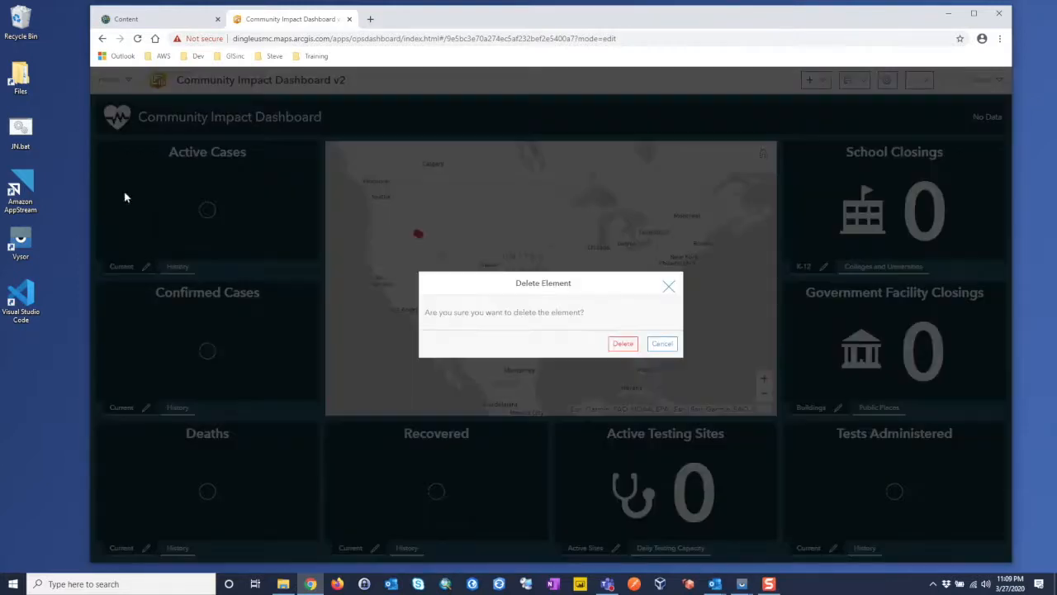
{"action": "left_click", "coordinate": [623, 343]}
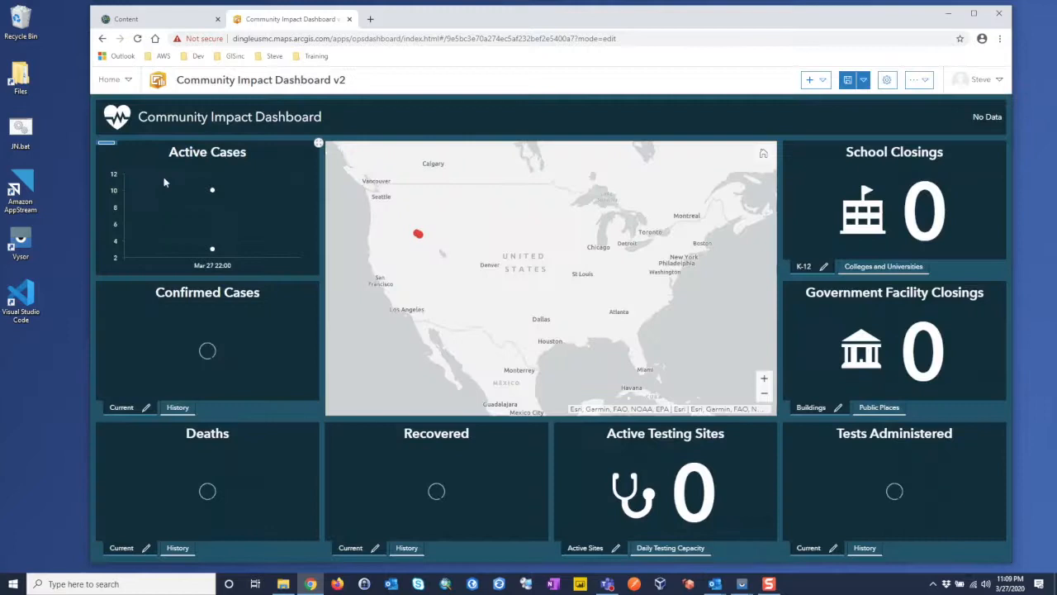
{"action": "mouse_move", "coordinate": [120, 288]}
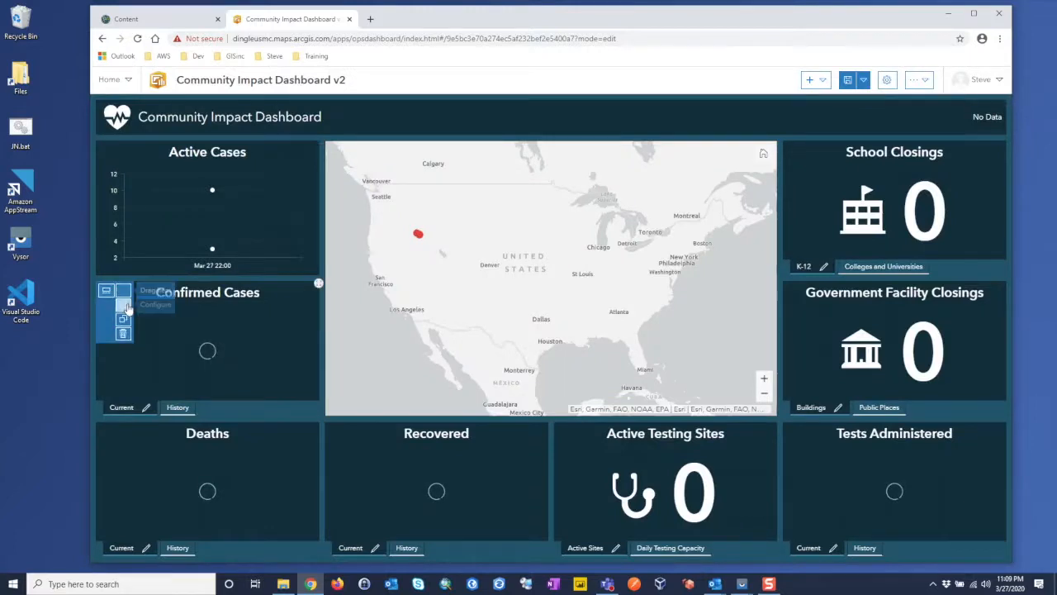
{"action": "left_click", "coordinate": [124, 305]}
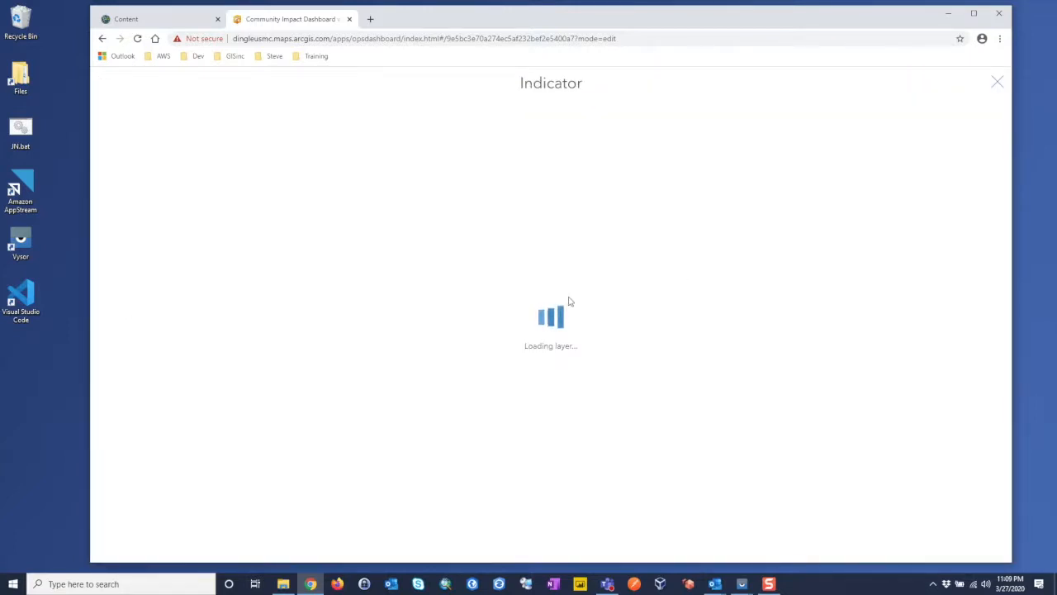
{"action": "left_click", "coordinate": [996, 83]}
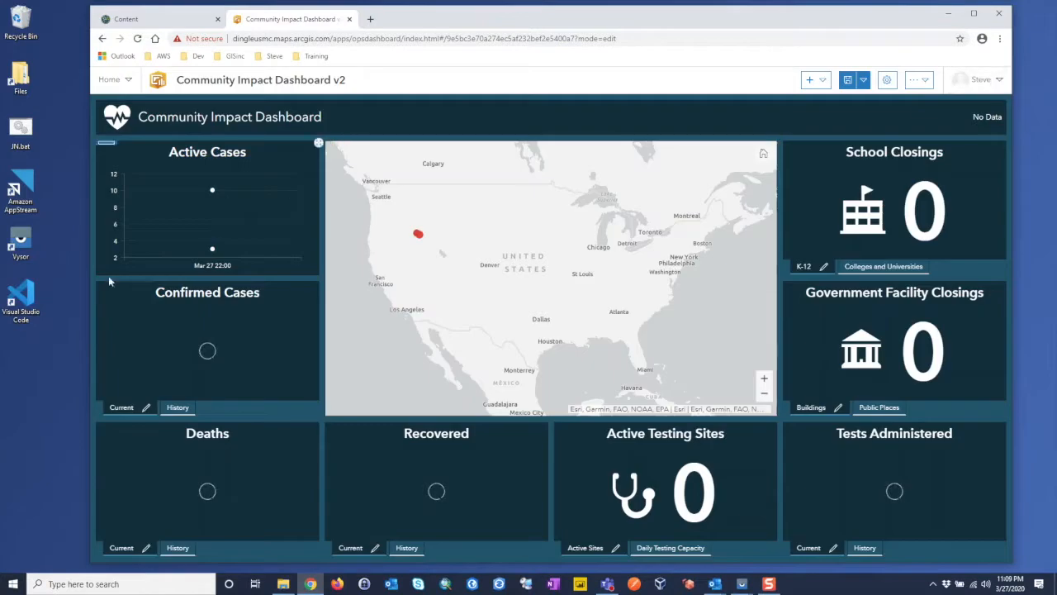
Delete the Current elements from the Confirmed Cases and Deaths stacks, keeping their History charts
{"action": "mouse_move", "coordinate": [123, 291]}
{"action": "left_click", "coordinate": [124, 333]}
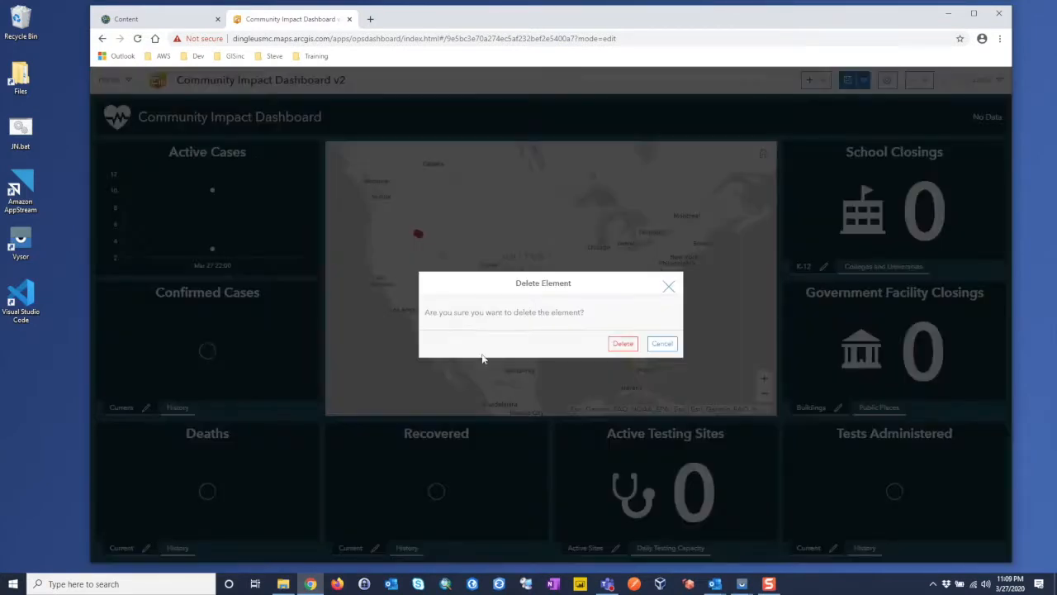
{"action": "left_click", "coordinate": [623, 343]}
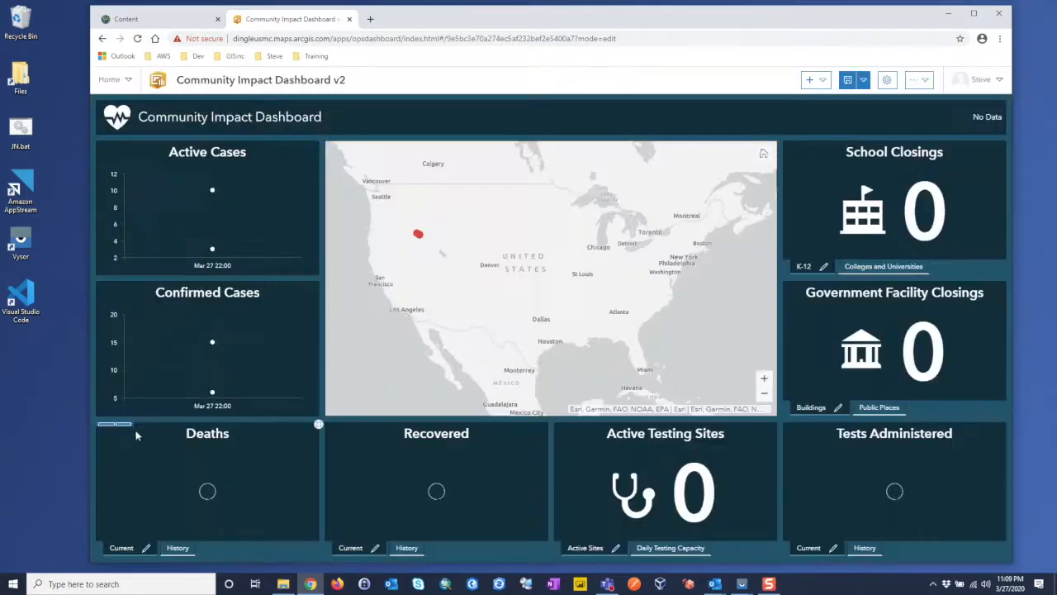
{"action": "mouse_move", "coordinate": [122, 425]}
{"action": "left_click", "coordinate": [123, 473]}
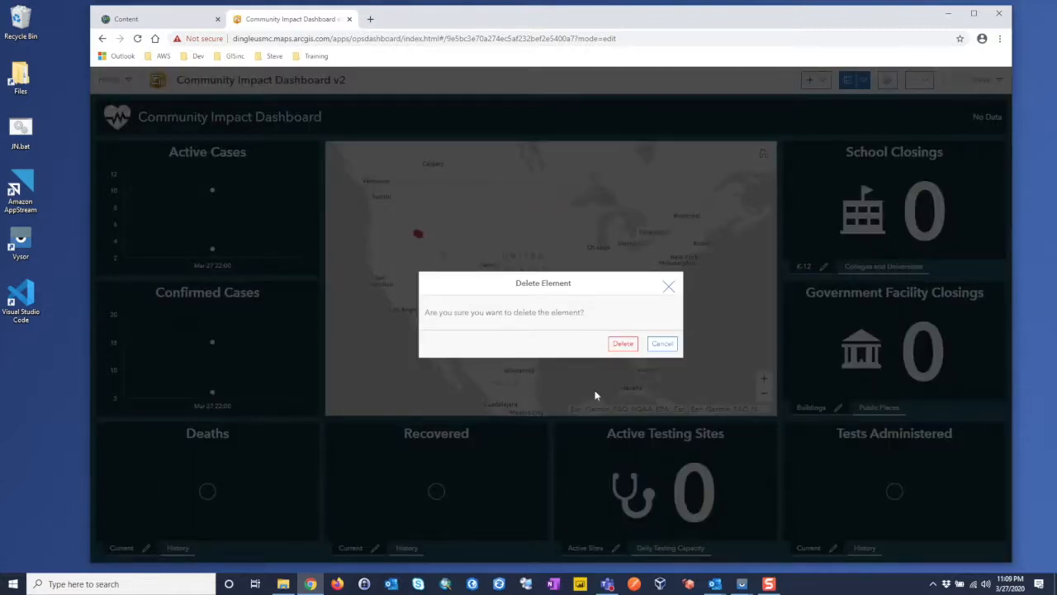
{"action": "left_click", "coordinate": [622, 344]}
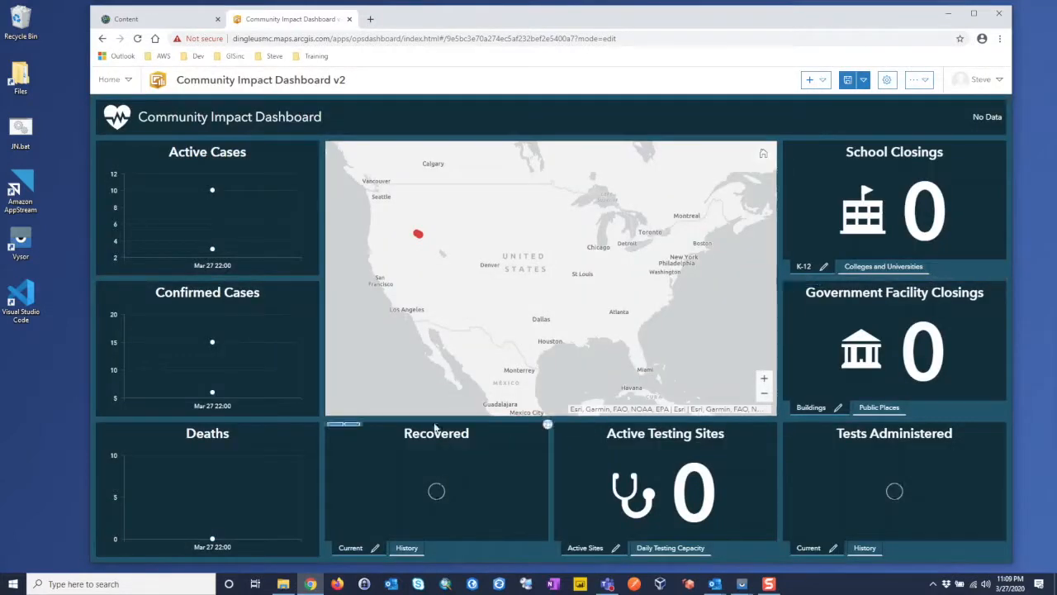
Delete the Current elements from the Recovered and Tests Administered stacks, keeping their History charts
{"action": "mouse_move", "coordinate": [347, 431]}
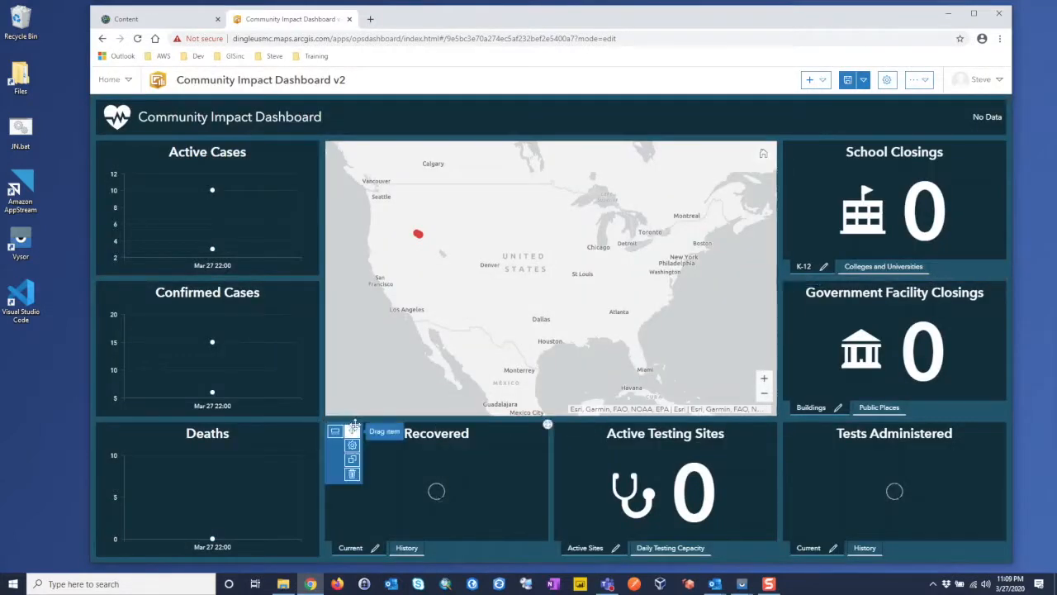
{"action": "left_click", "coordinate": [353, 476]}
{"action": "left_click", "coordinate": [621, 344]}
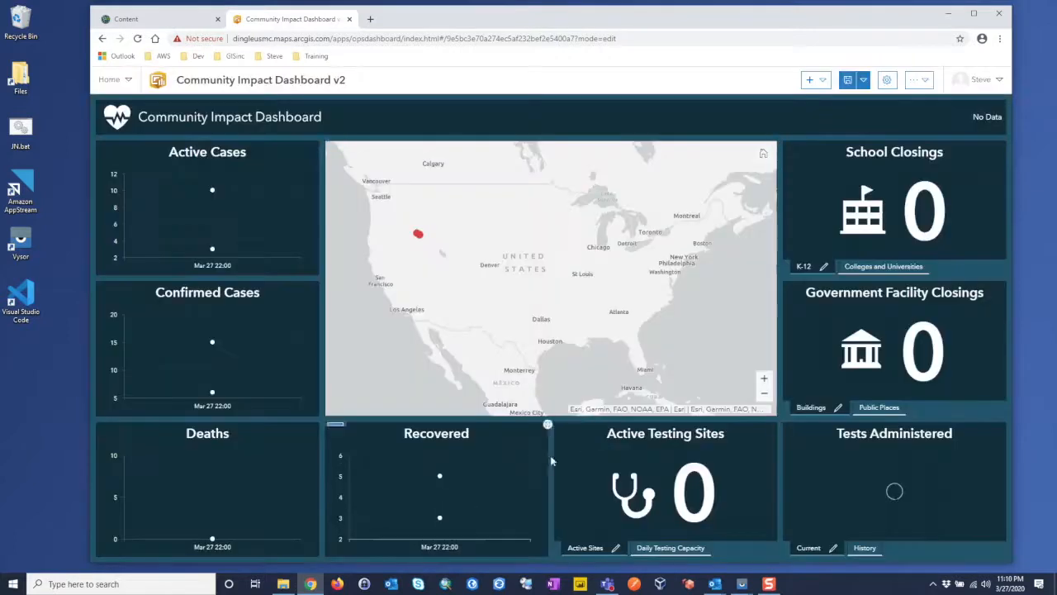
{"action": "mouse_move", "coordinate": [812, 453]}
{"action": "left_click", "coordinate": [810, 474]}
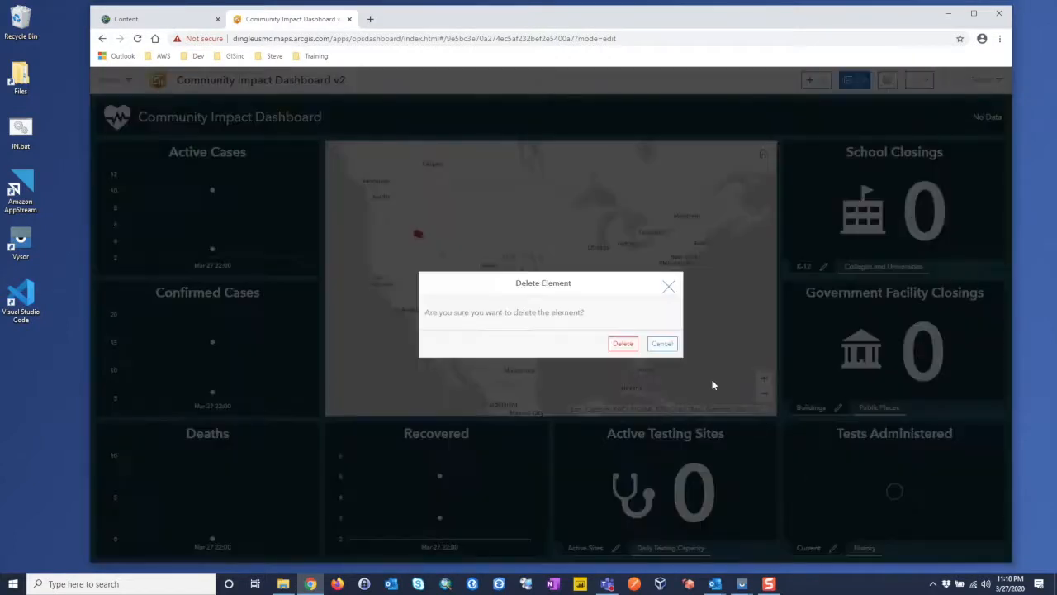
{"action": "left_click", "coordinate": [621, 343]}
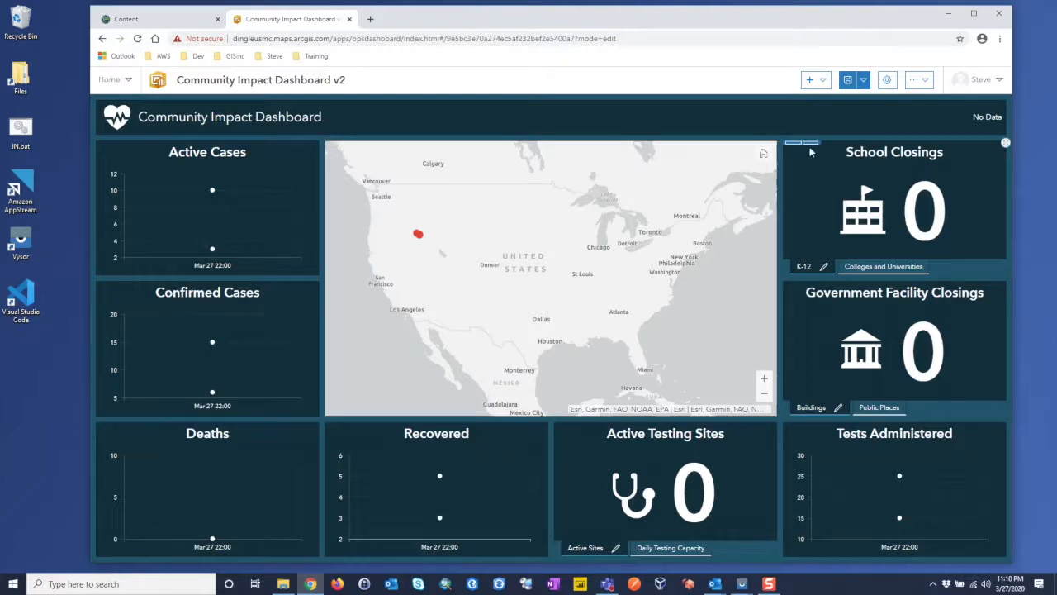
Duplicate the K-12 School Closings indicator and change the copy's data source to the Active Cases layer
{"action": "left_click_drag", "start_coordinate": [809, 143], "coordinate": [772, 180]}
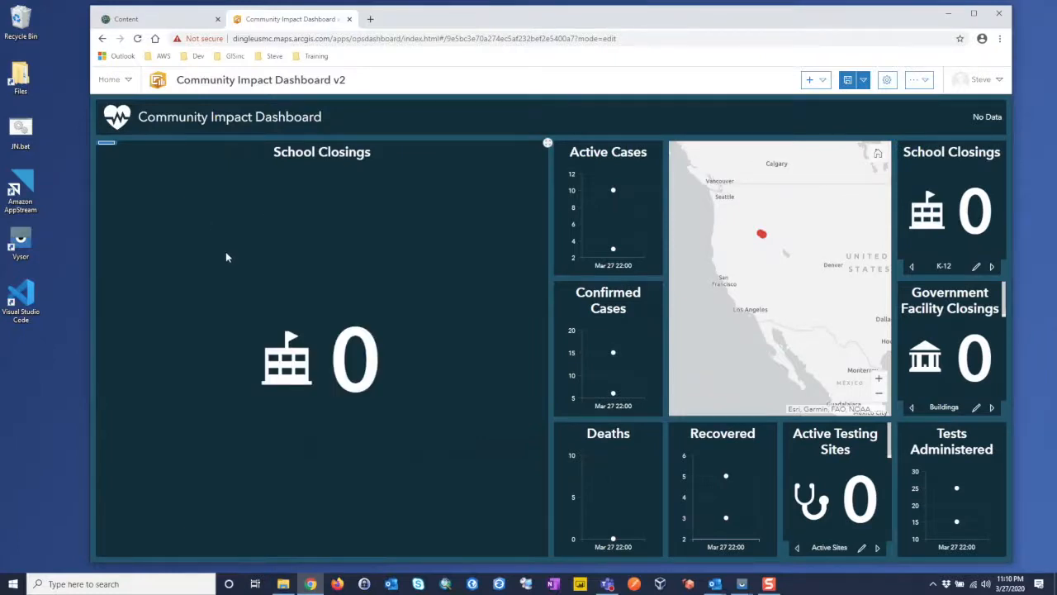
{"action": "mouse_move", "coordinate": [108, 146]}
{"action": "left_click", "coordinate": [107, 165]}
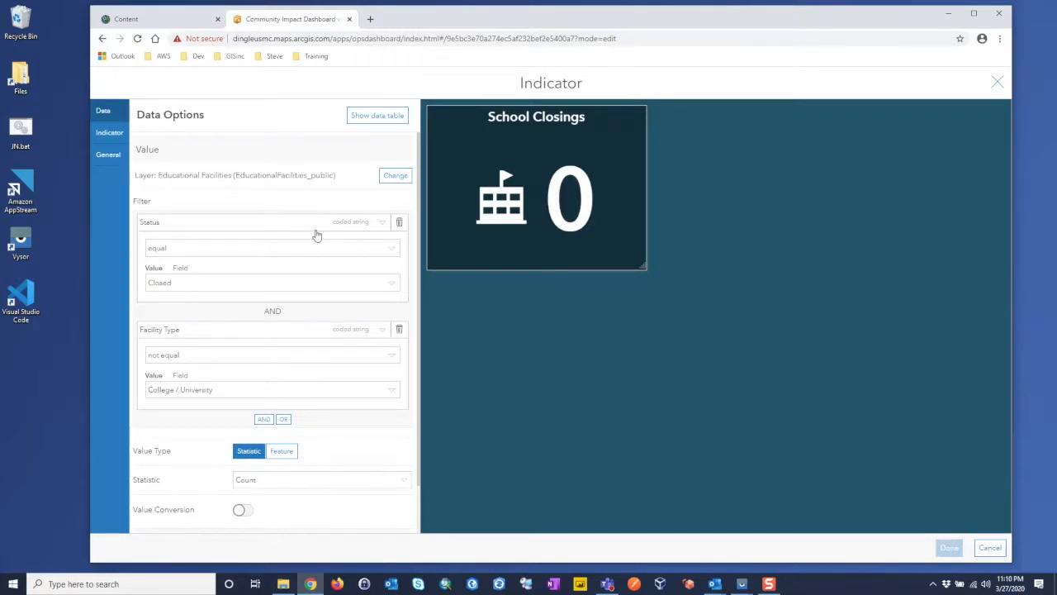
{"action": "left_click", "coordinate": [395, 176]}
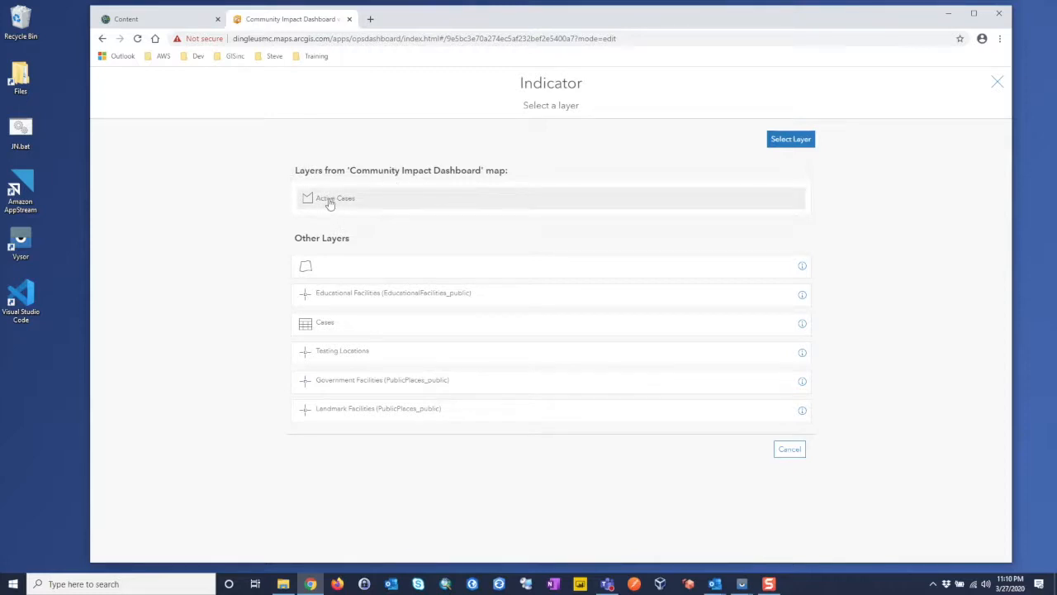
{"action": "left_click", "coordinate": [329, 203]}
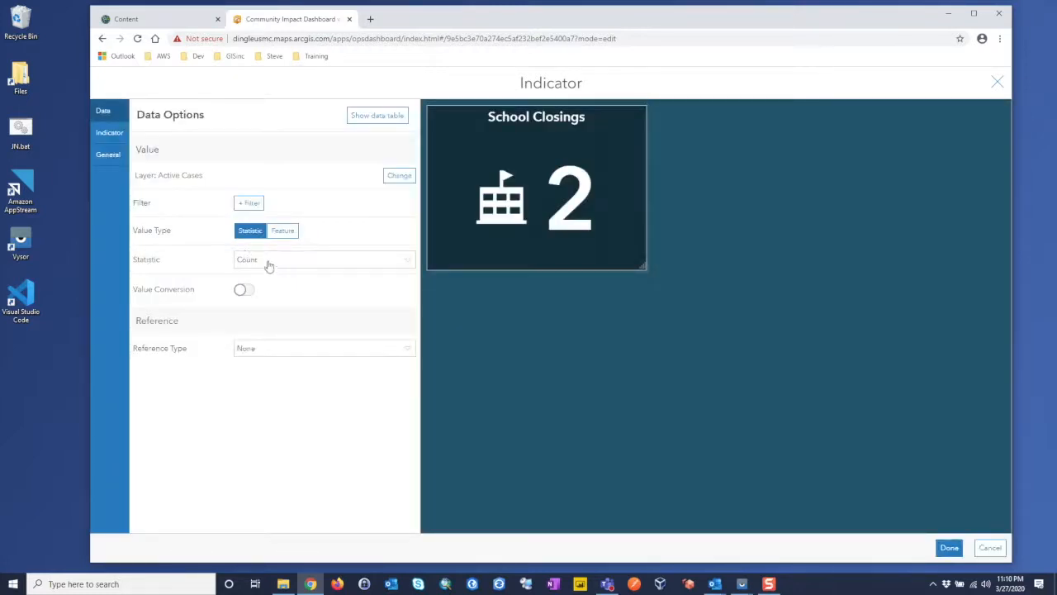
Set the copied indicator's value to the Sum statistic of the Active field
{"action": "left_click", "coordinate": [268, 263]}
{"action": "left_click", "coordinate": [247, 351]}
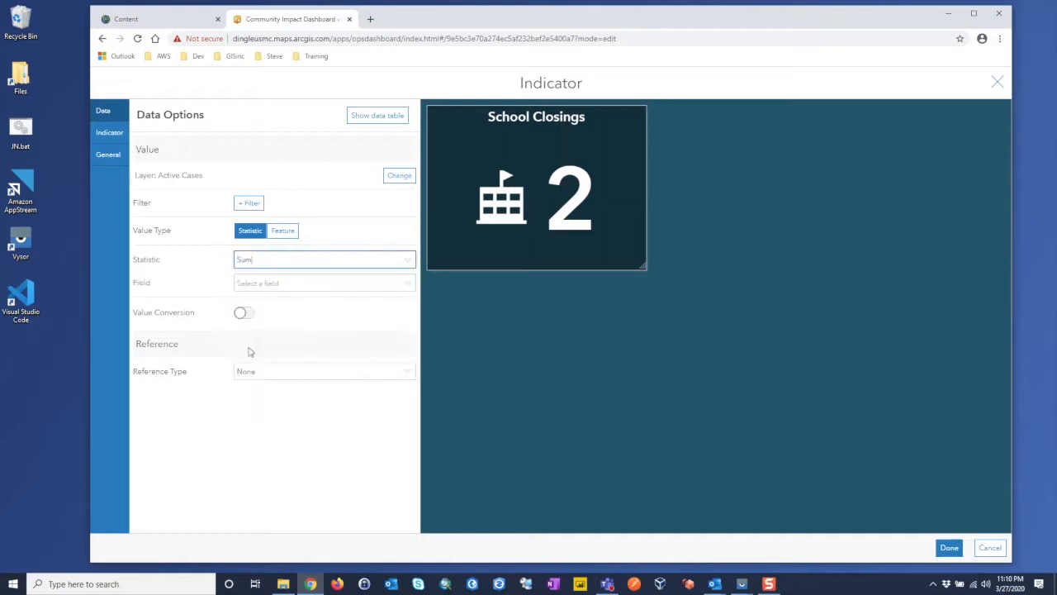
{"action": "left_click", "coordinate": [289, 282]}
{"action": "left_click", "coordinate": [269, 390]}
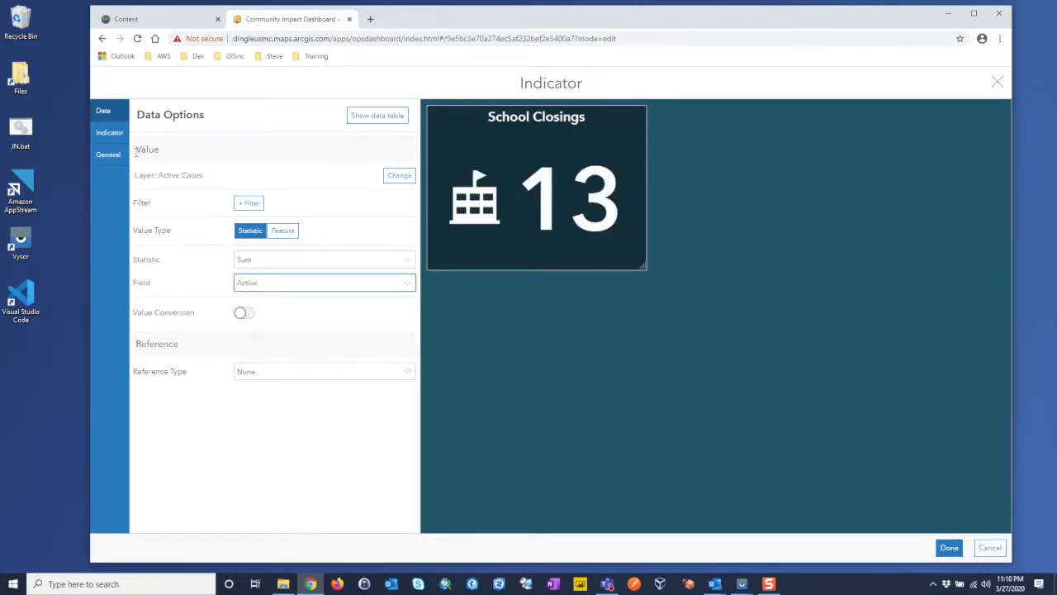
Change the copied indicator's icon to the Solutions symbol of two adults holding a child's hands
{"action": "left_click", "coordinate": [118, 139]}
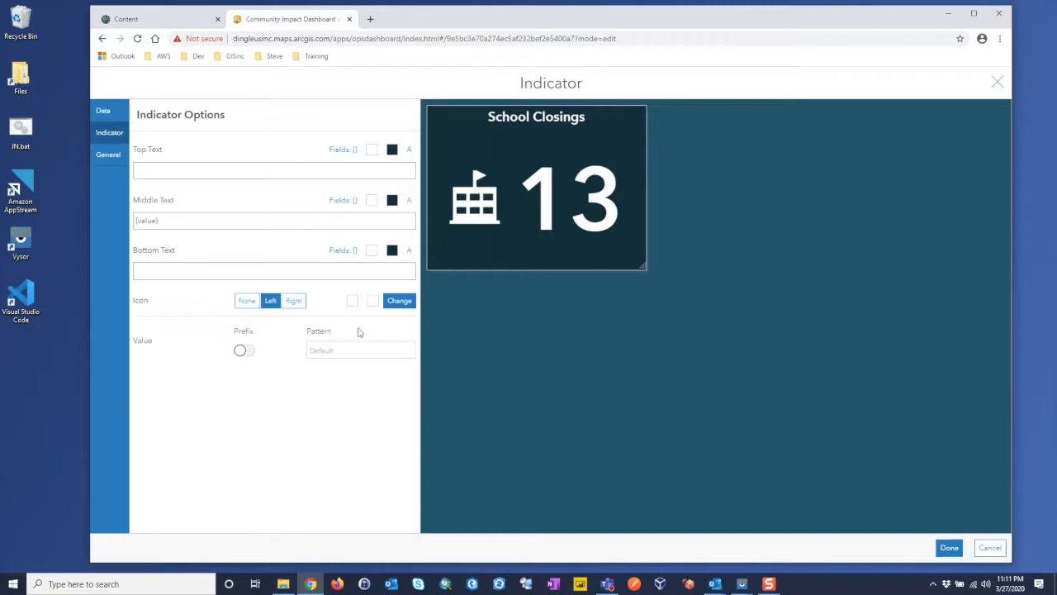
{"action": "left_click", "coordinate": [399, 301]}
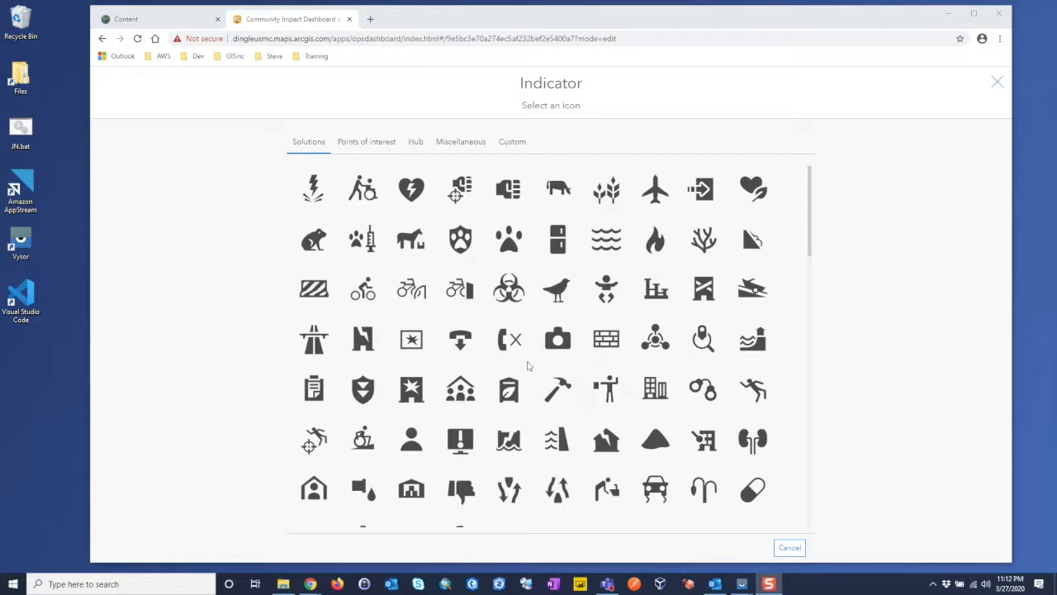
{"action": "scroll", "coordinate": [483, 364], "scroll_direction": "down", "scroll_amount": 2}
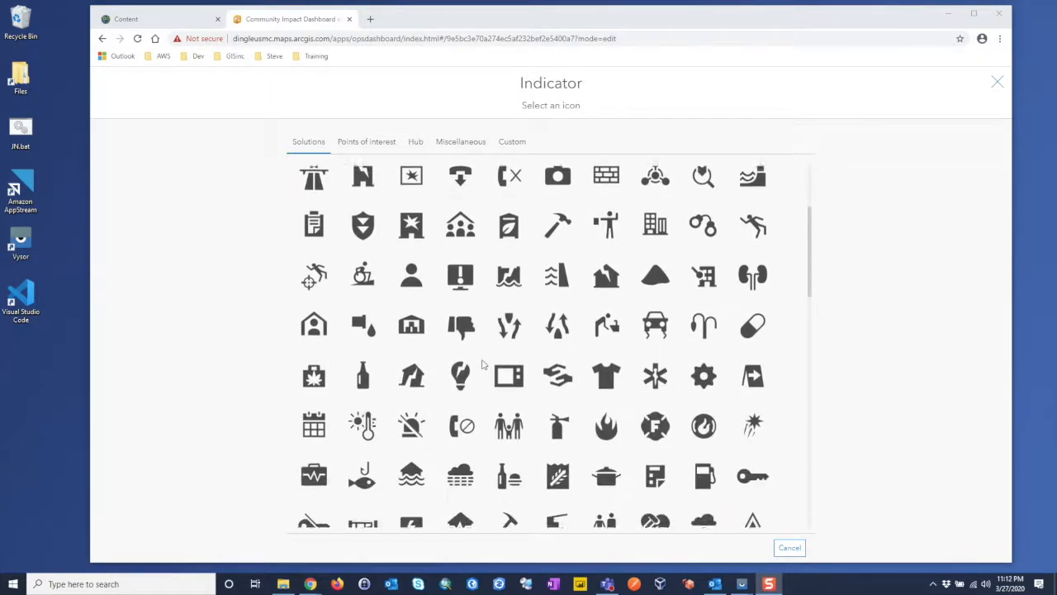
{"action": "scroll", "coordinate": [483, 364], "scroll_direction": "down", "scroll_amount": 1}
{"action": "left_click", "coordinate": [505, 370]}
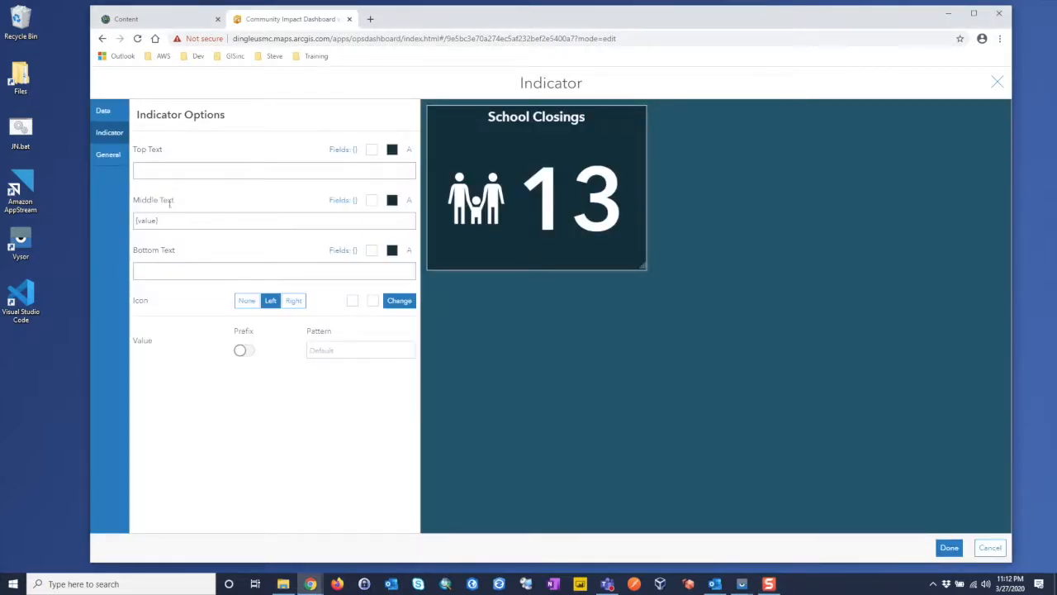
Set the copied indicator's name to "indActiveCases"
{"action": "left_click", "coordinate": [109, 154]}
{"action": "left_click_drag", "start_coordinate": [272, 152], "coordinate": [220, 149]}
{"action": "type", "text": "indActiveCases"}
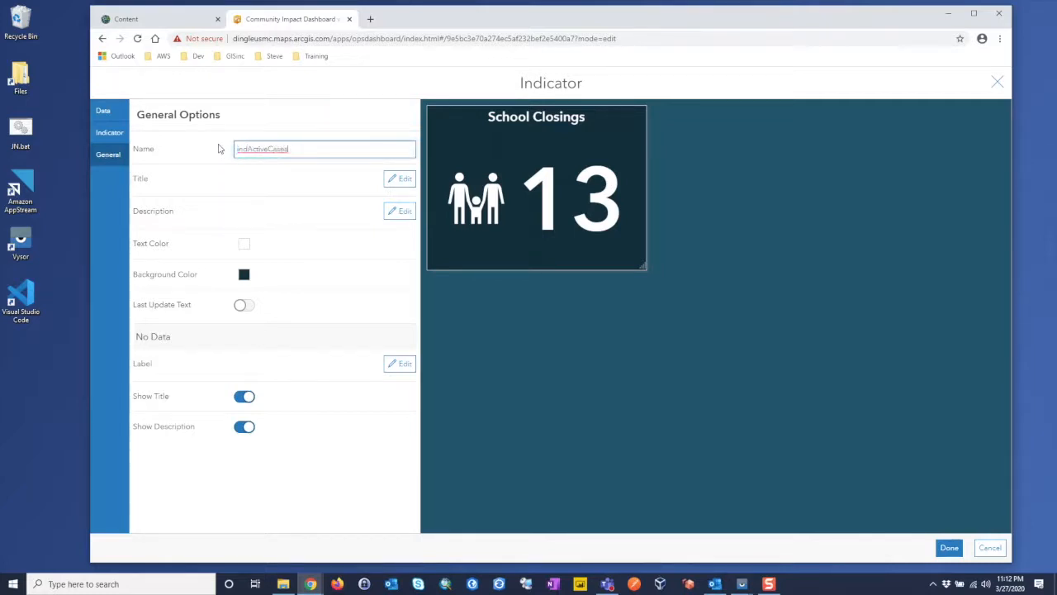
Replace the indicator's title with "Active Cases" and apply the configuration
{"action": "left_click", "coordinate": [401, 178]}
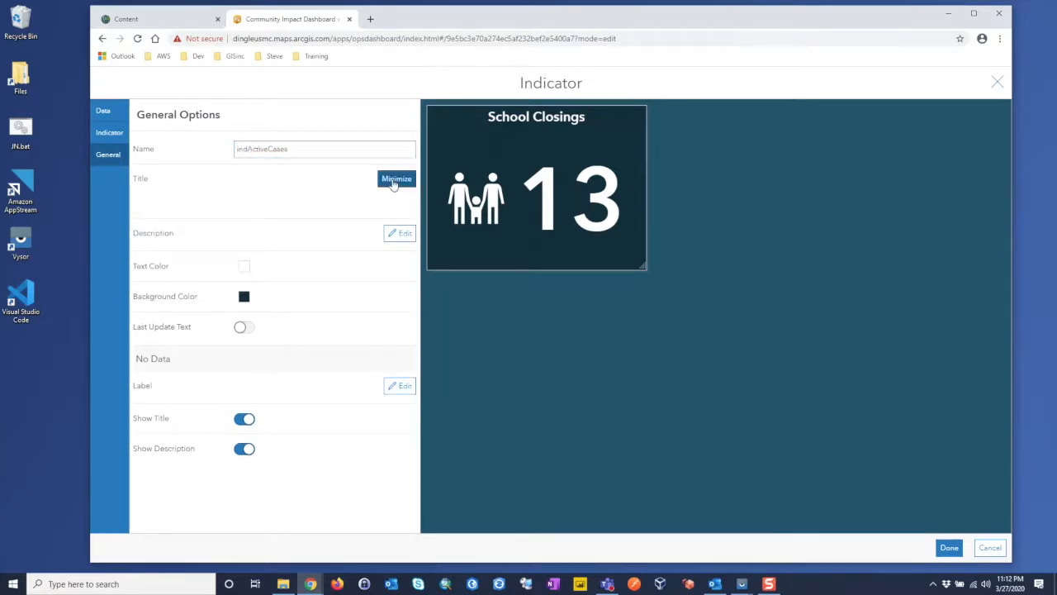
{"action": "double_click", "coordinate": [248, 243]}
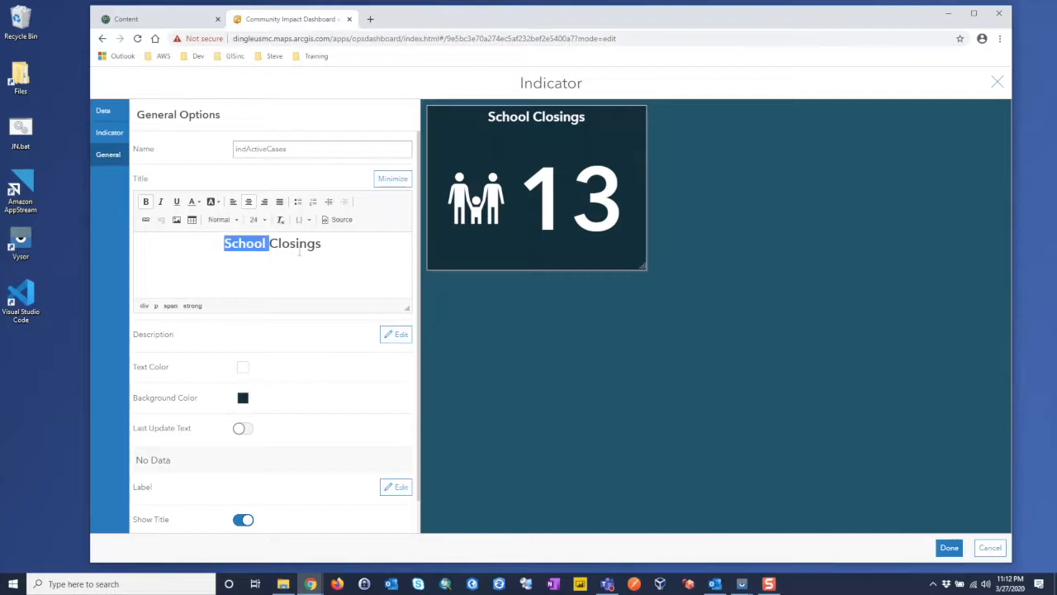
{"action": "left_click_drag", "start_coordinate": [324, 244], "coordinate": [220, 243]}
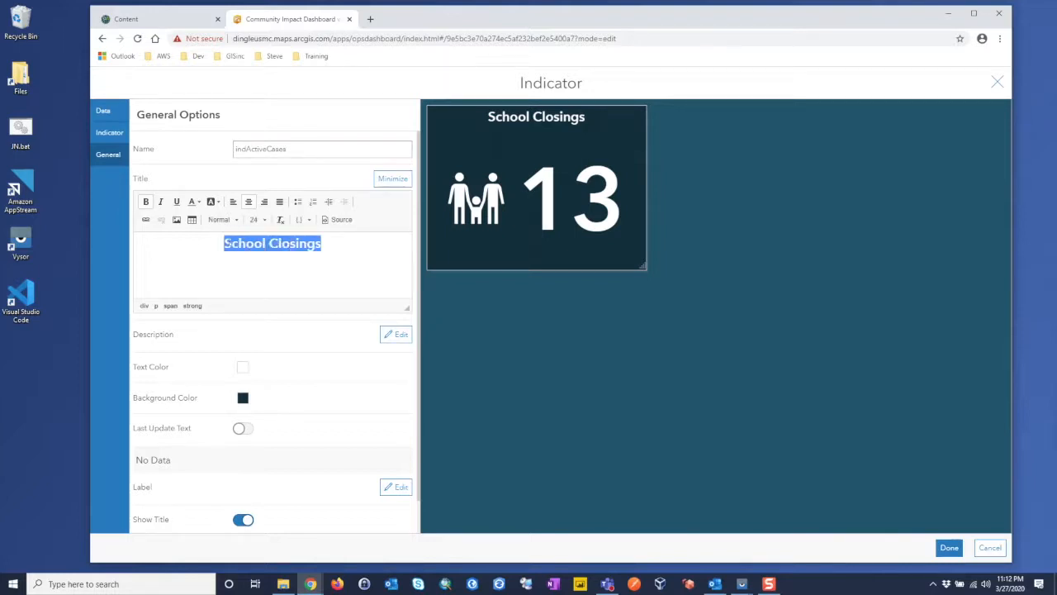
{"action": "type", "text": "Active"}
{"action": "type", "text": "Cases"}
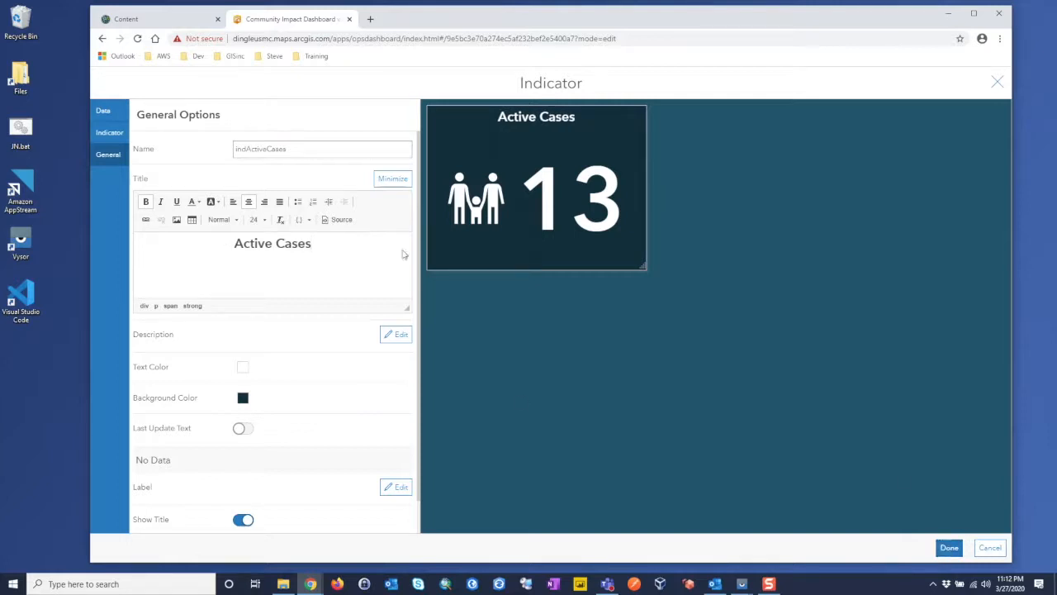
{"action": "left_click", "coordinate": [265, 148]}
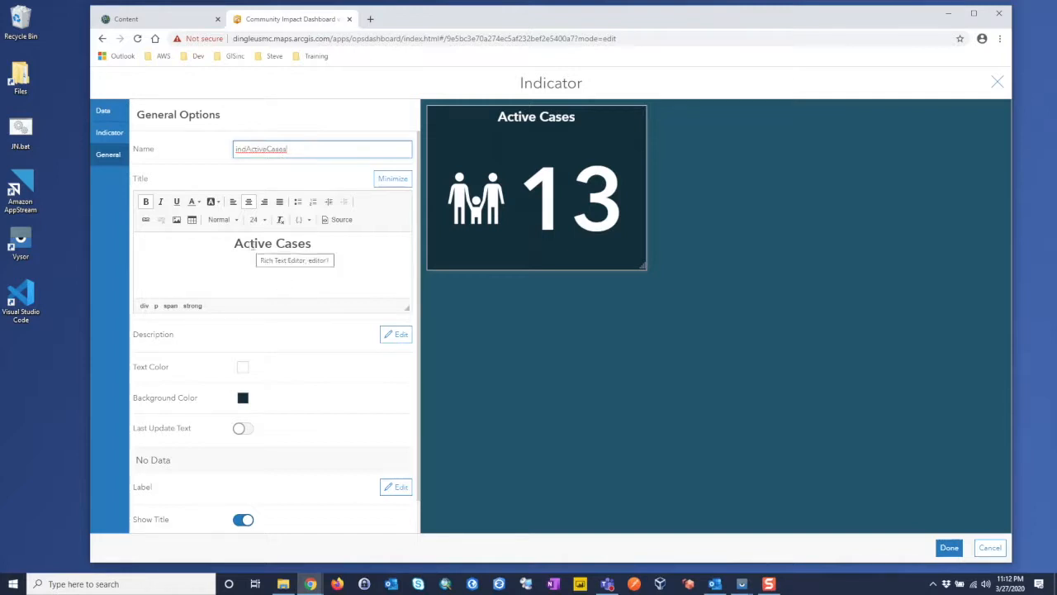
{"action": "left_click", "coordinate": [948, 547]}
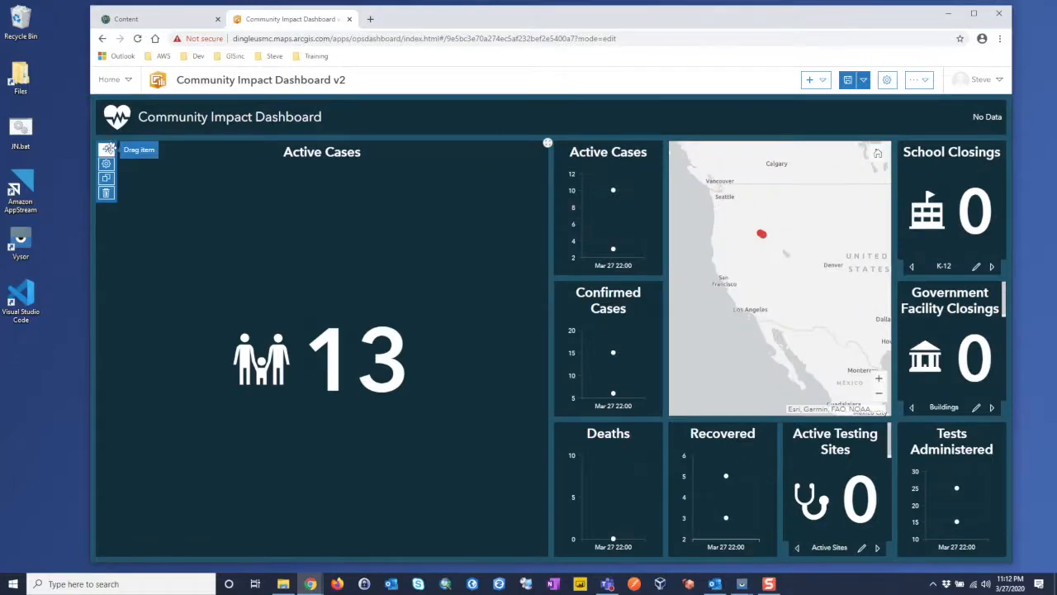
Stack the new Active Cases indicator with the Active Cases History chart, placing it first and showing it
{"action": "left_click_drag", "start_coordinate": [106, 148], "coordinate": [610, 212]}
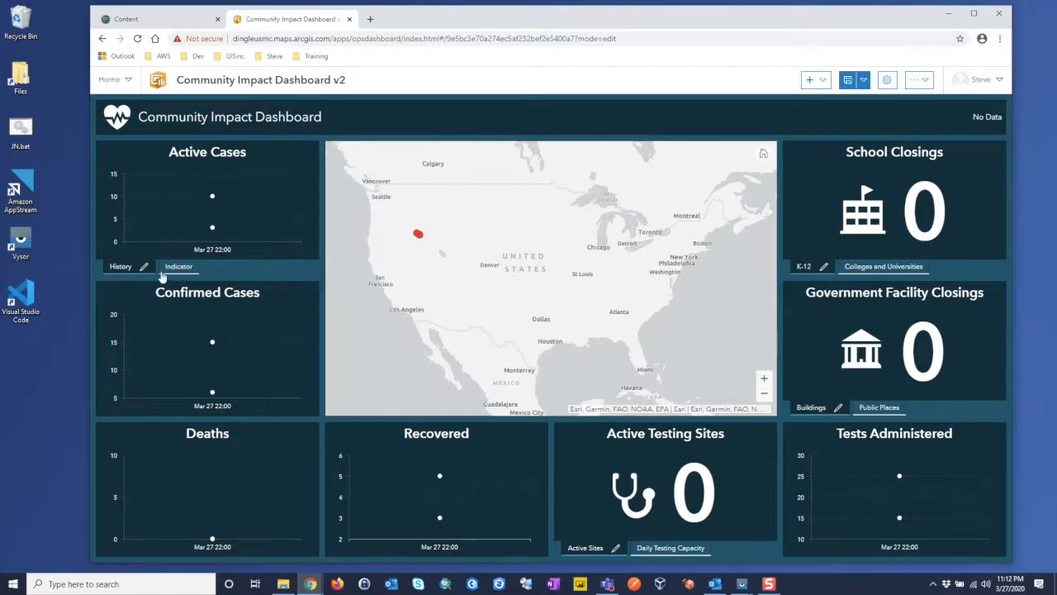
{"action": "left_click_drag", "start_coordinate": [179, 267], "coordinate": [130, 268]}
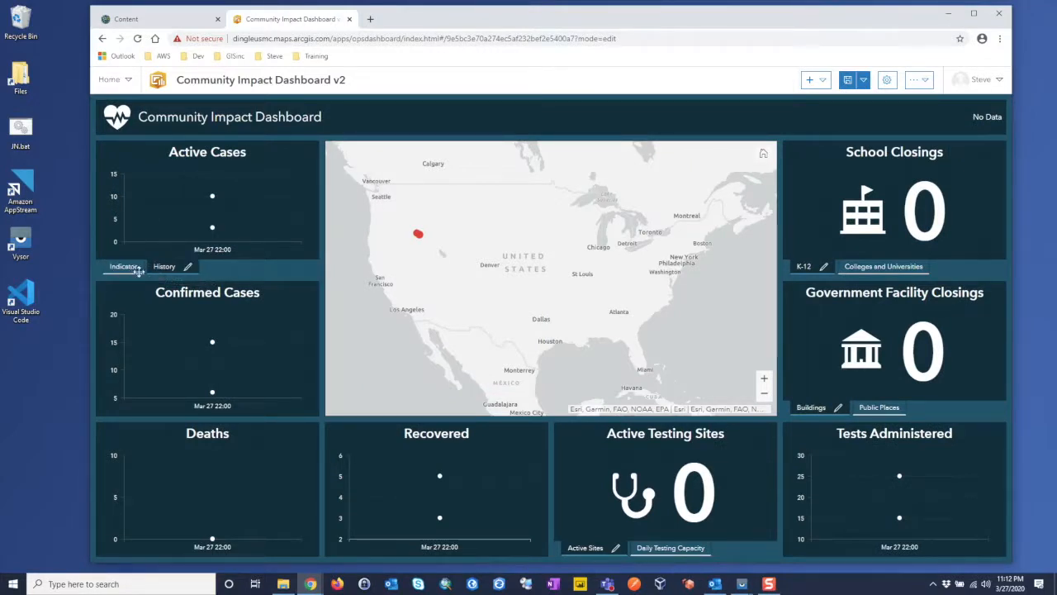
{"action": "left_click", "coordinate": [126, 266]}
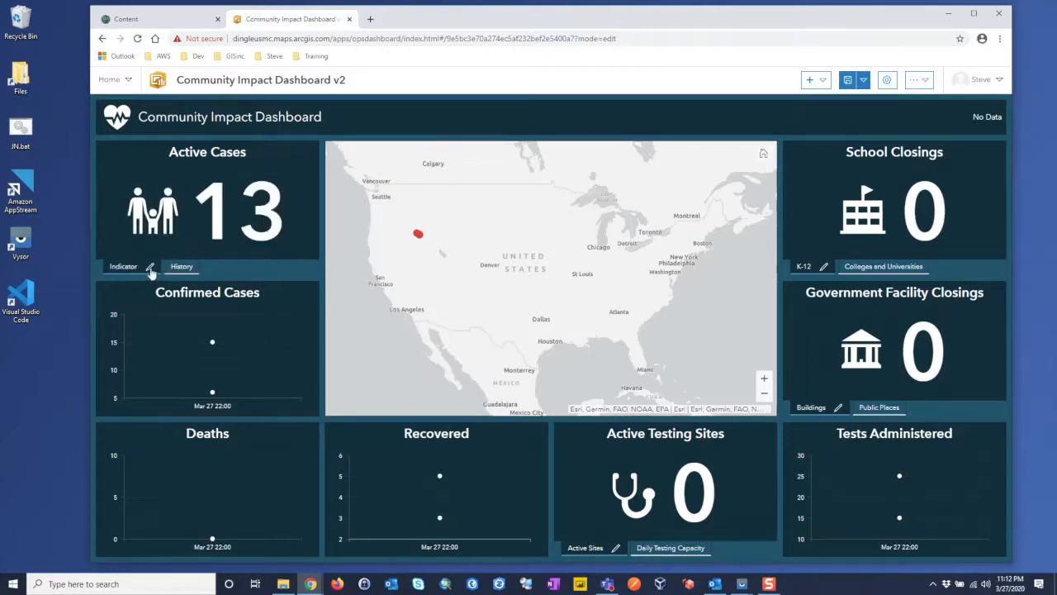
Rename the stacked indicator's label to "Active Cases"
{"action": "left_click", "coordinate": [150, 267]}
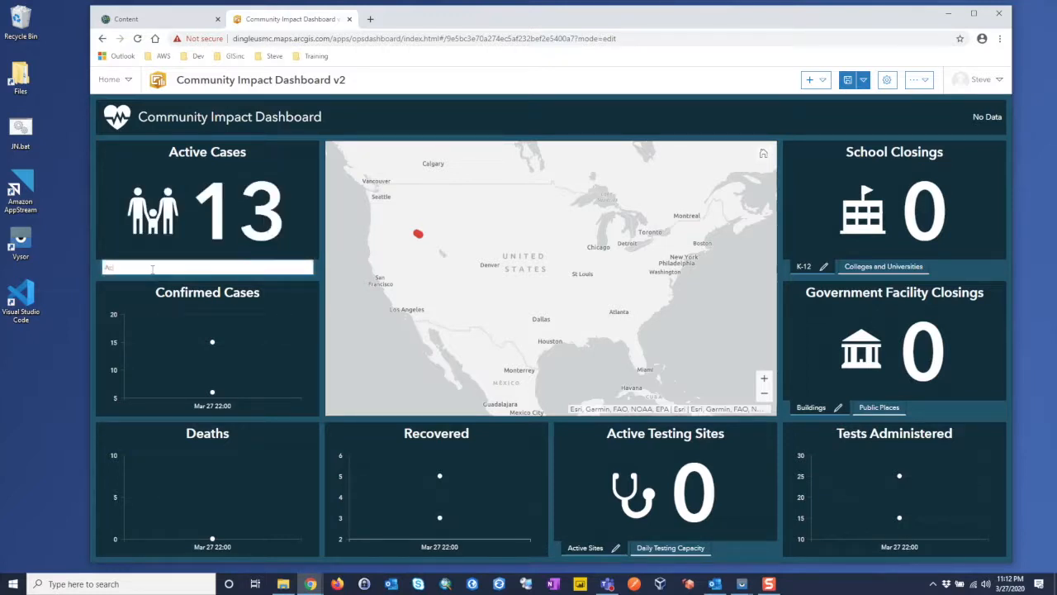
{"action": "type", "text": "Active Cases"}
{"action": "key", "text": "Return"}
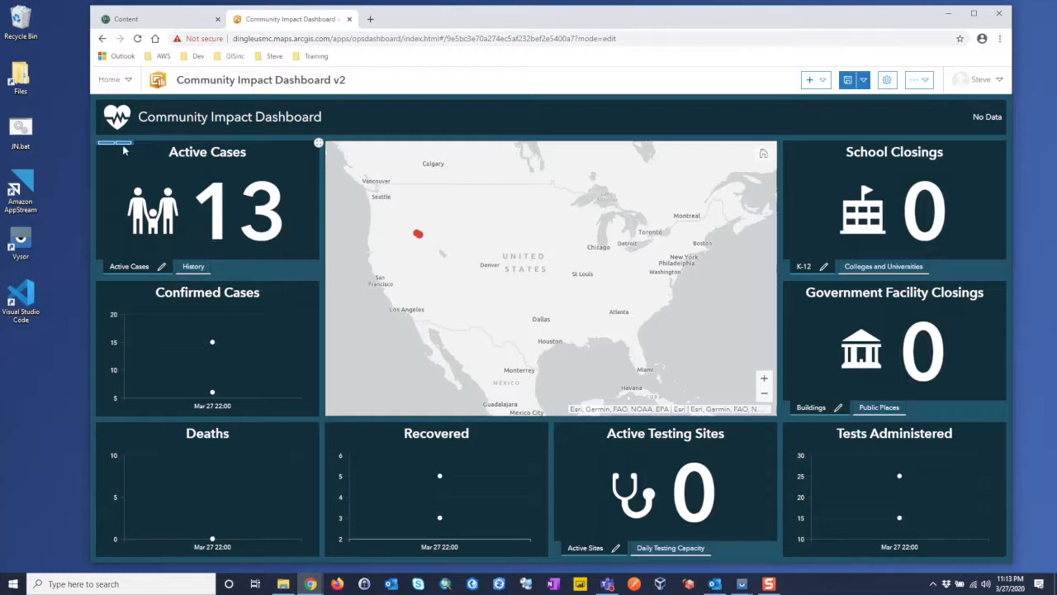
Duplicate the stacked Active Cases indicator
{"action": "mouse_move", "coordinate": [124, 151]}
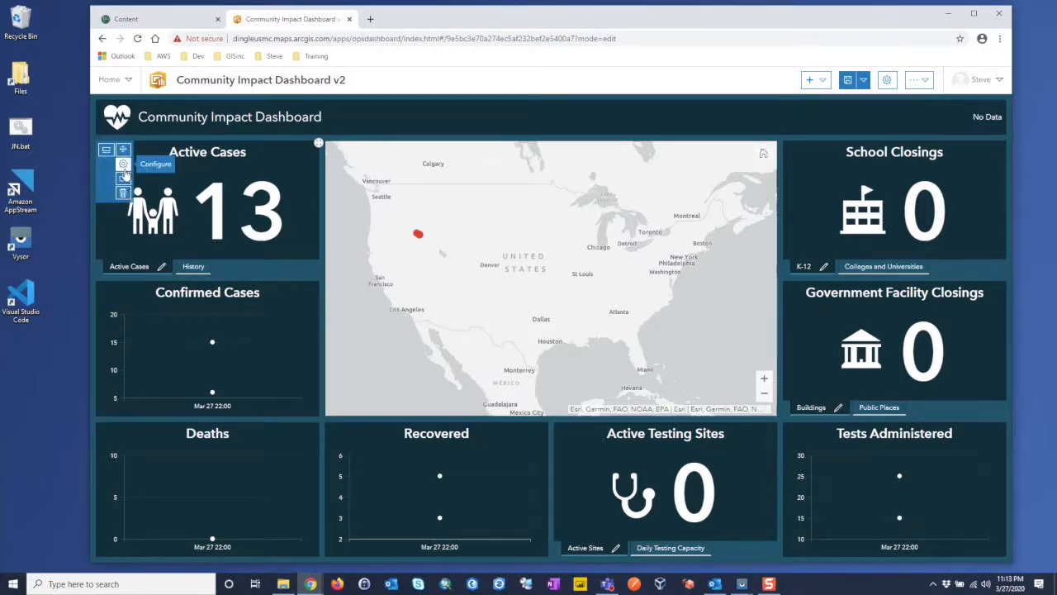
{"action": "left_click", "coordinate": [123, 165]}
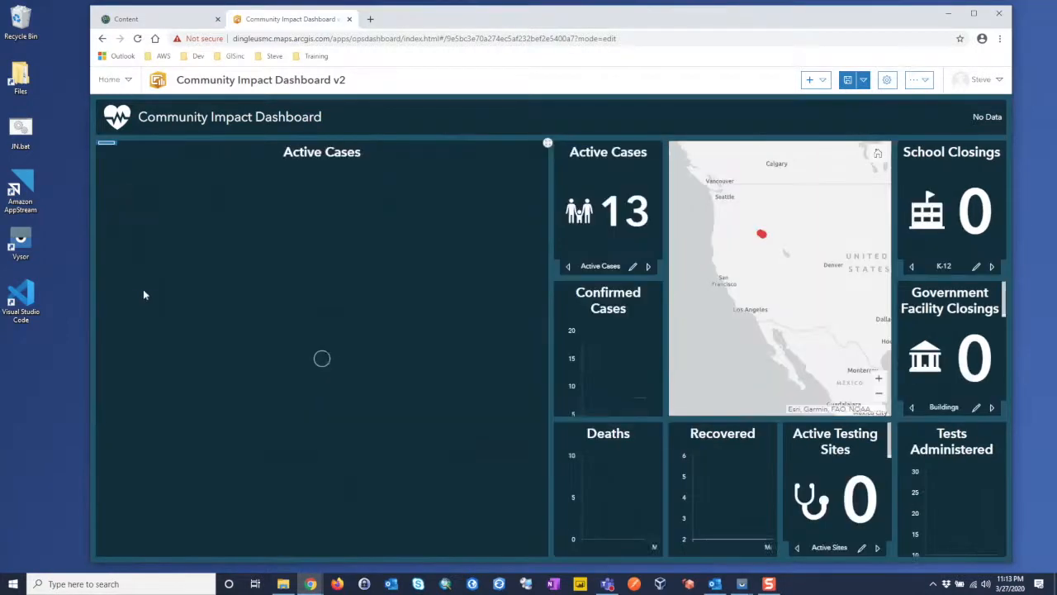
Set the duplicated Active Cases indicator to sum the Confirmed field
{"action": "left_click", "coordinate": [105, 162]}
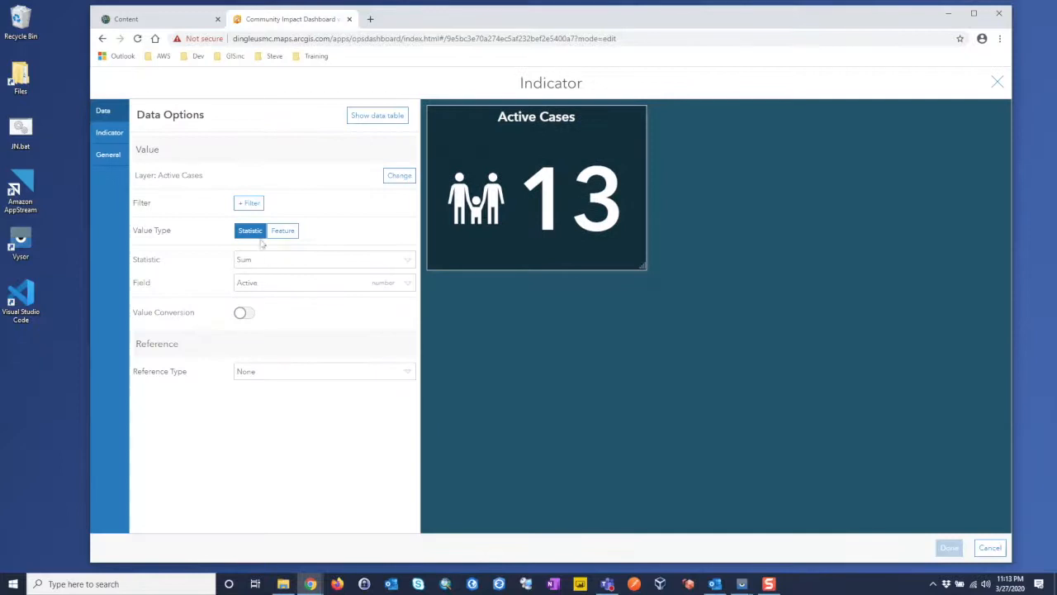
{"action": "left_click", "coordinate": [265, 284]}
{"action": "left_click", "coordinate": [267, 337]}
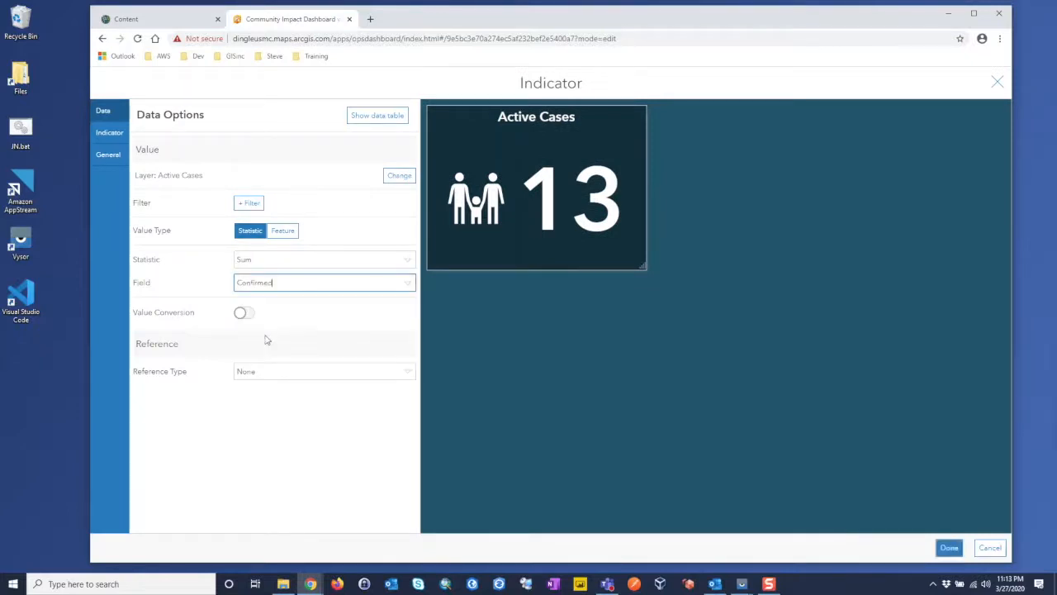
Replace the duplicated indicator's family icon with the hospital bed icon from the Solutions set
{"action": "left_click", "coordinate": [108, 134]}
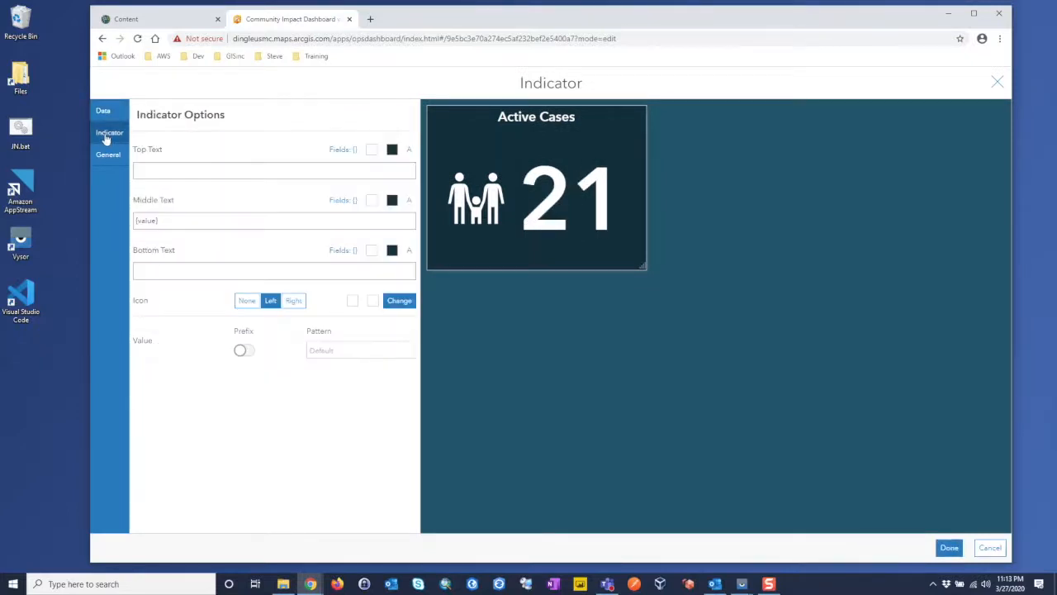
{"action": "left_click", "coordinate": [400, 301]}
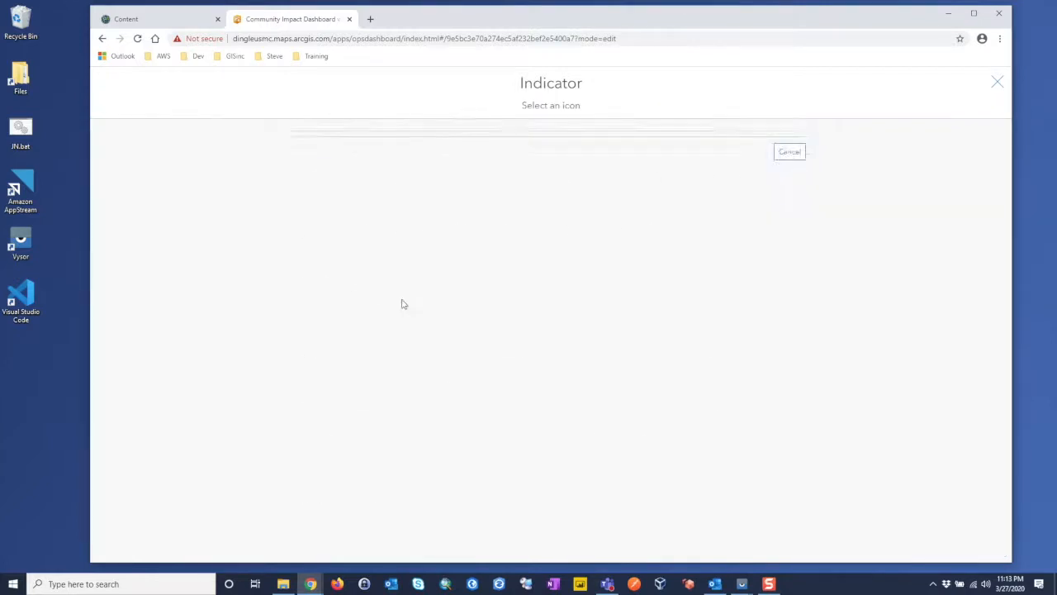
{"action": "scroll", "coordinate": [417, 371], "scroll_direction": "down", "scroll_amount": 4}
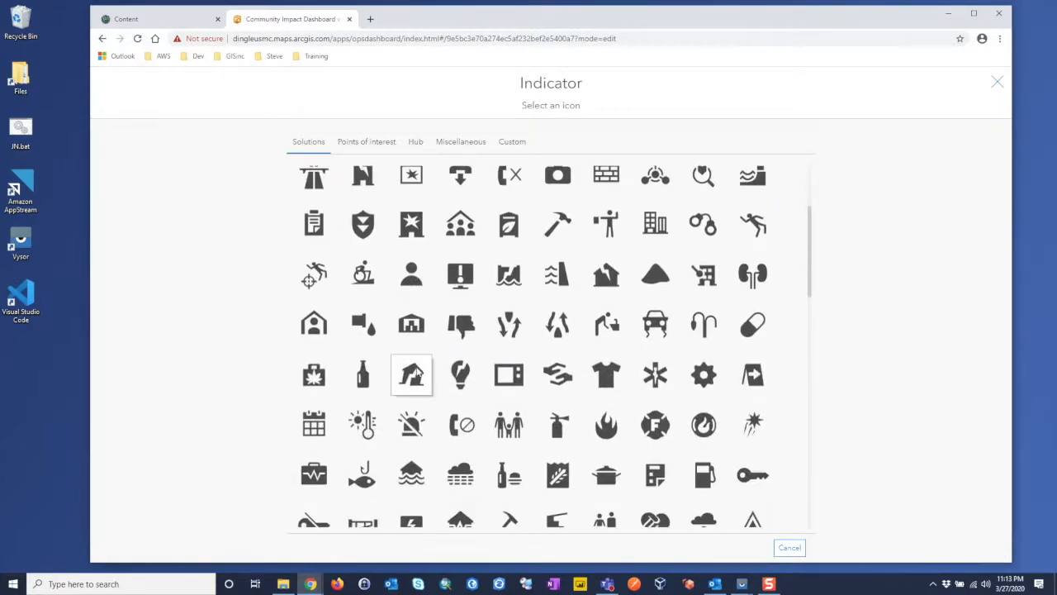
{"action": "scroll", "coordinate": [417, 371], "scroll_direction": "down", "scroll_amount": 1}
{"action": "left_click", "coordinate": [315, 461]}
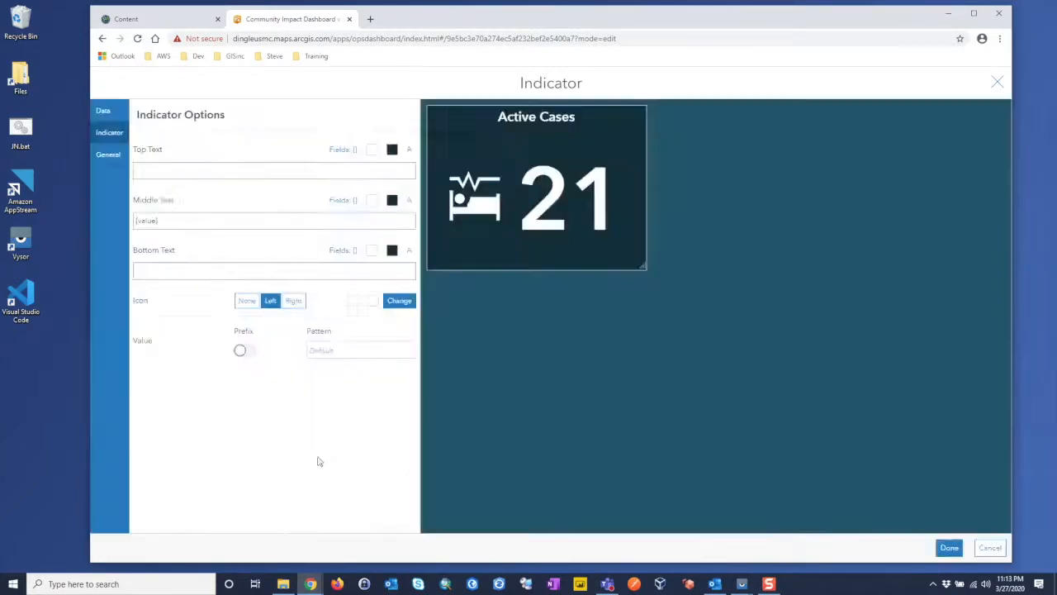
Name the duplicated indicator "indConfirmed" and apply the configuration
{"action": "left_click", "coordinate": [109, 155]}
{"action": "left_click_drag", "start_coordinate": [278, 149], "coordinate": [235, 151]}
{"action": "type", "text": "indConfirmed"}
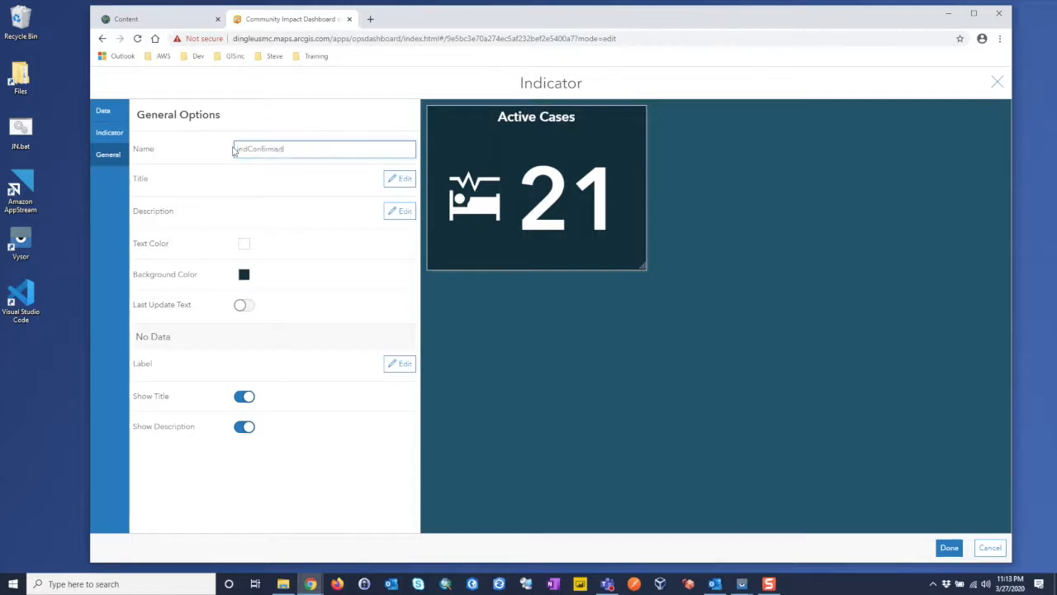
{"action": "key", "text": "BackSpace"}
{"action": "left_click", "coordinate": [949, 547]}
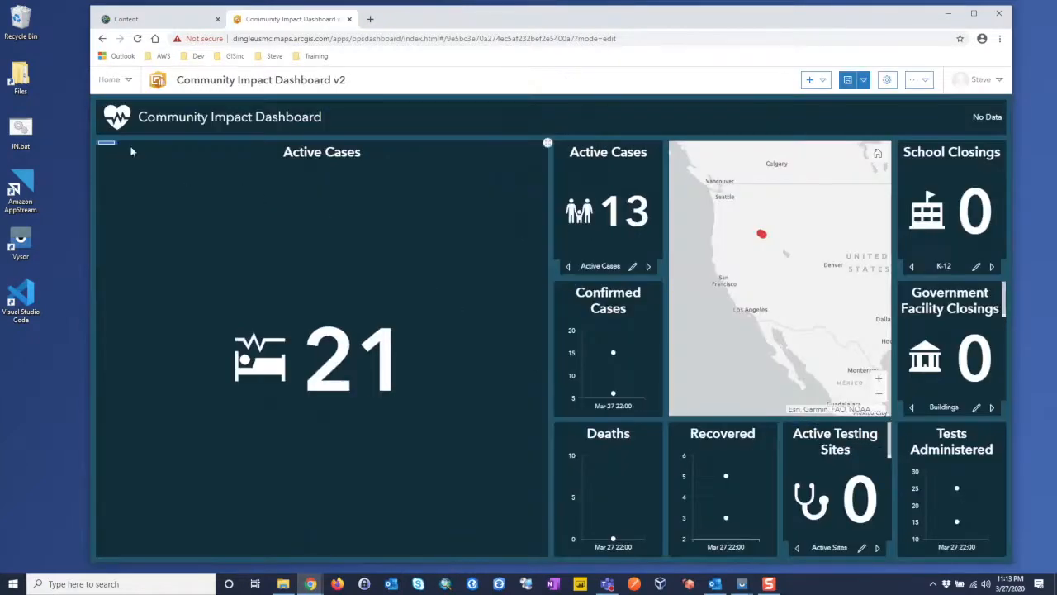
Change the indConfirmed indicator's title to "Confirmed Cases" and apply the configuration
{"action": "left_click", "coordinate": [110, 167]}
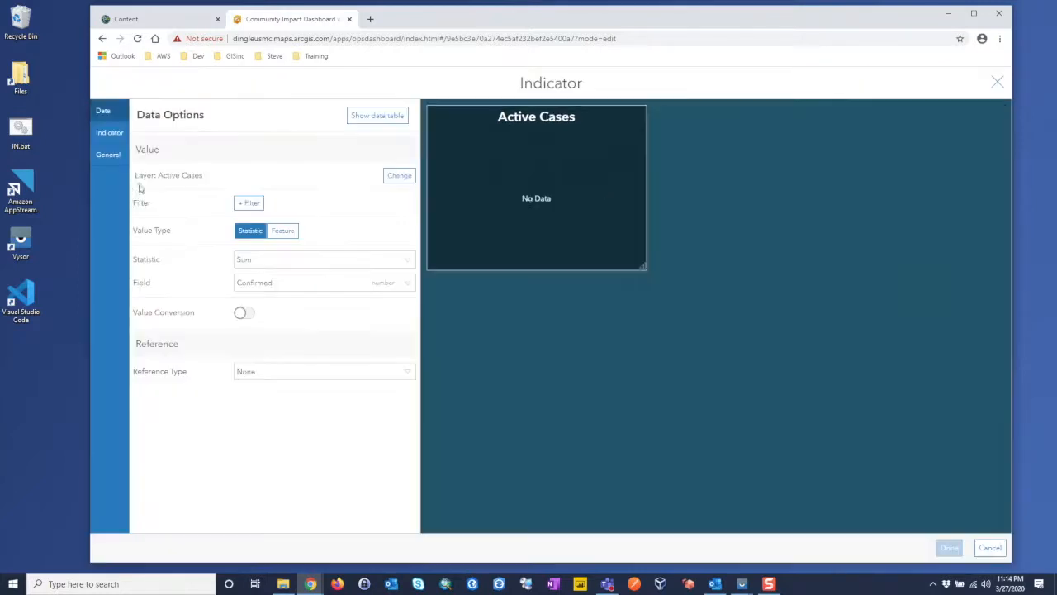
{"action": "left_click", "coordinate": [109, 132]}
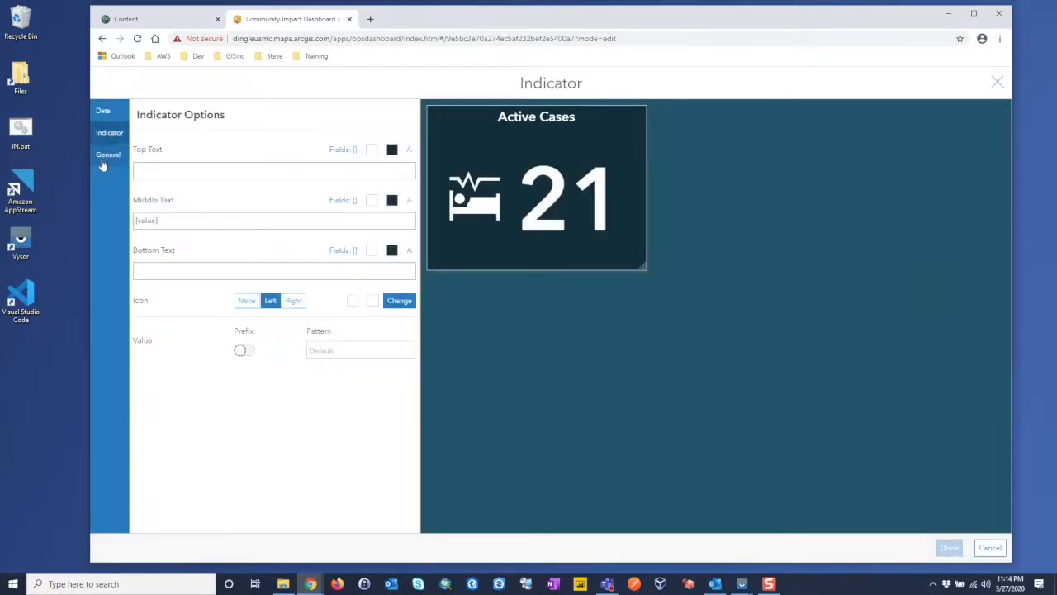
{"action": "left_click", "coordinate": [108, 155]}
{"action": "left_click", "coordinate": [400, 178]}
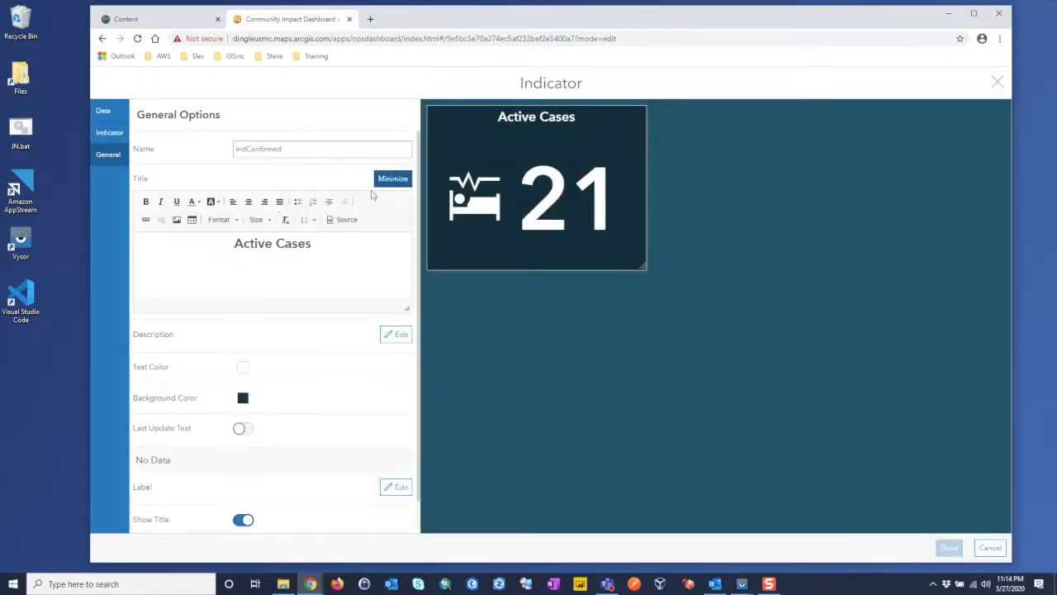
{"action": "double_click", "coordinate": [248, 244]}
{"action": "type", "text": "Con"}
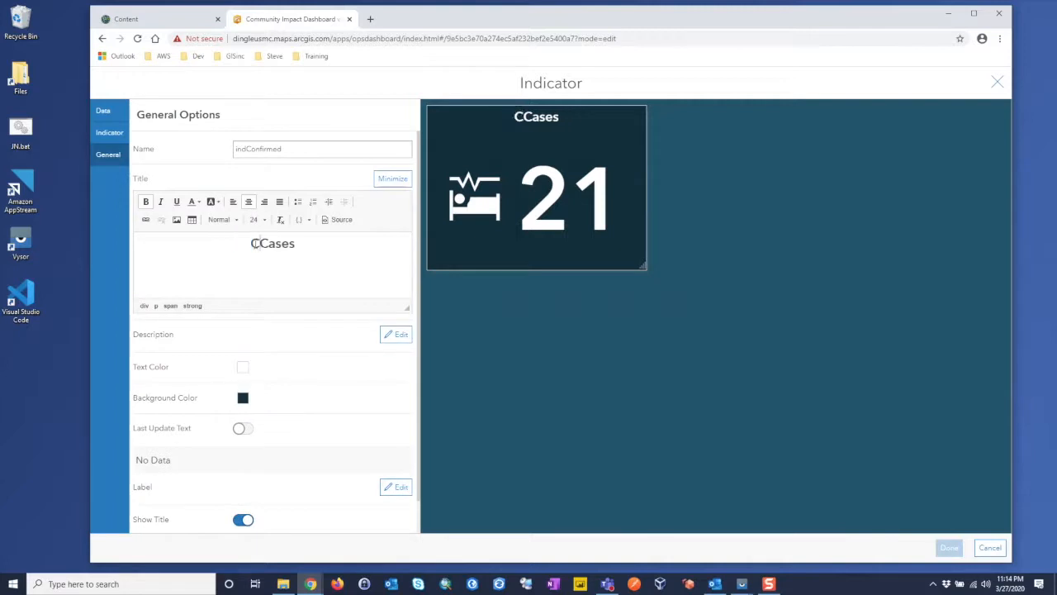
{"action": "type", "text": "firmed"}
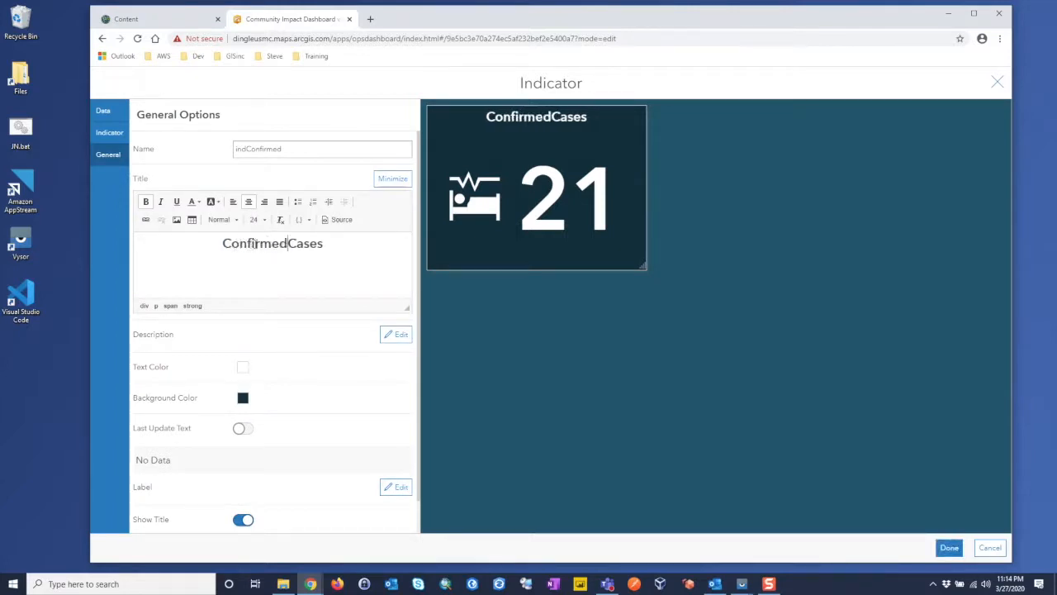
{"action": "left_click", "coordinate": [949, 547]}
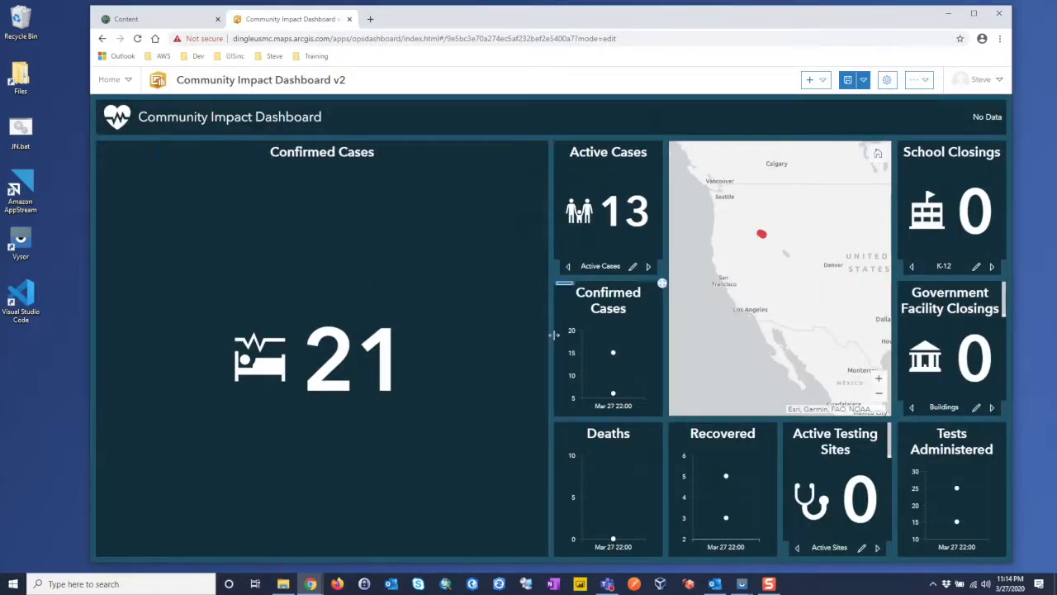
Stack the new Confirmed Cases indicator with the Confirmed Cases History chart, placing the indicator first
{"action": "mouse_move", "coordinate": [105, 149]}
{"action": "left_click_drag", "start_coordinate": [105, 149], "coordinate": [609, 356]}
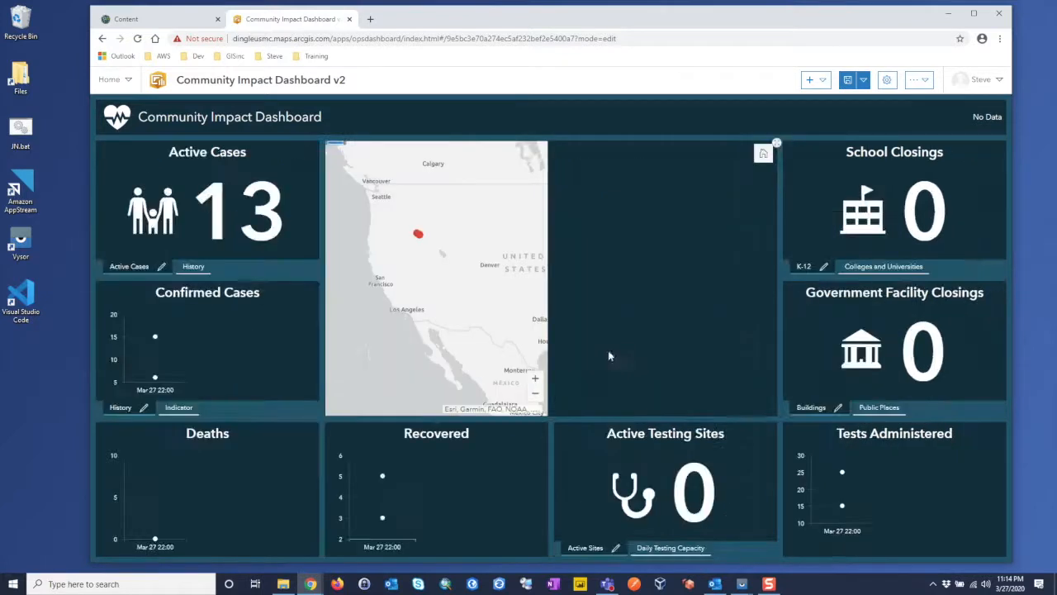
{"action": "left_click", "coordinate": [140, 418]}
Rename the stacked confirmed cases indicator's label to "Confirmed"
{"action": "left_click", "coordinate": [150, 409]}
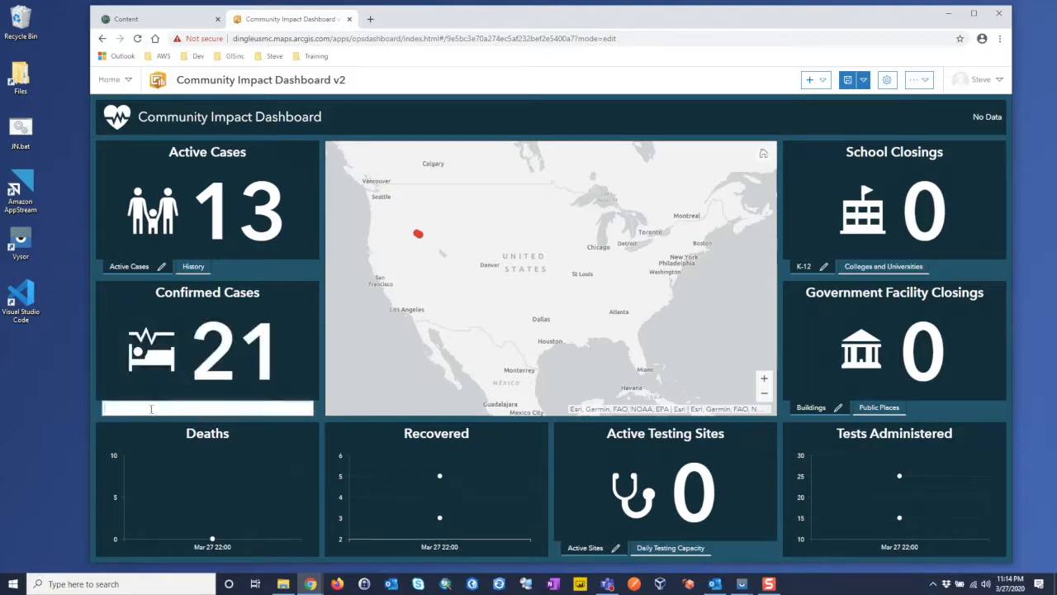
{"action": "type", "text": "Confirmed"}
{"action": "key", "text": "Return"}
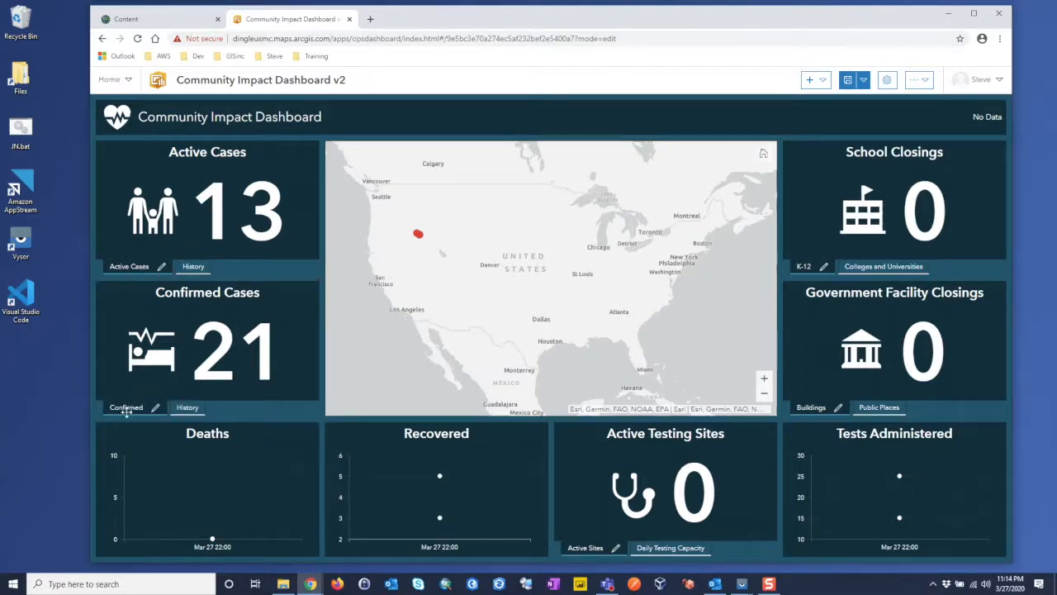
Shorten the stacked Active Cases indicator's label to "Active"
{"action": "left_click", "coordinate": [162, 266]}
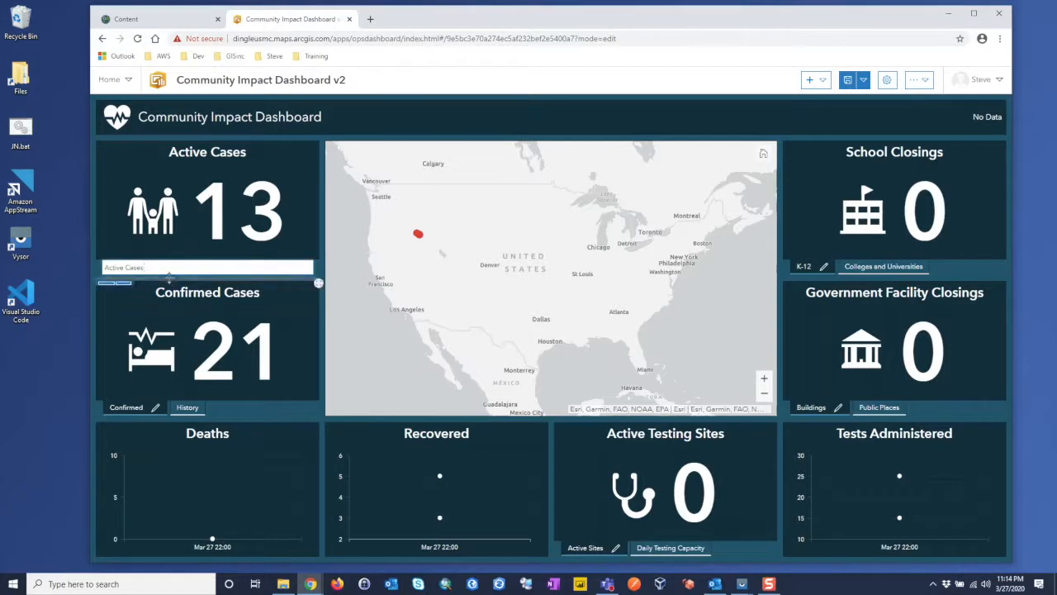
{"action": "key", "text": "BackSpace"}
{"action": "key", "text": "BackSpace"}
{"action": "key", "text": "Return"}
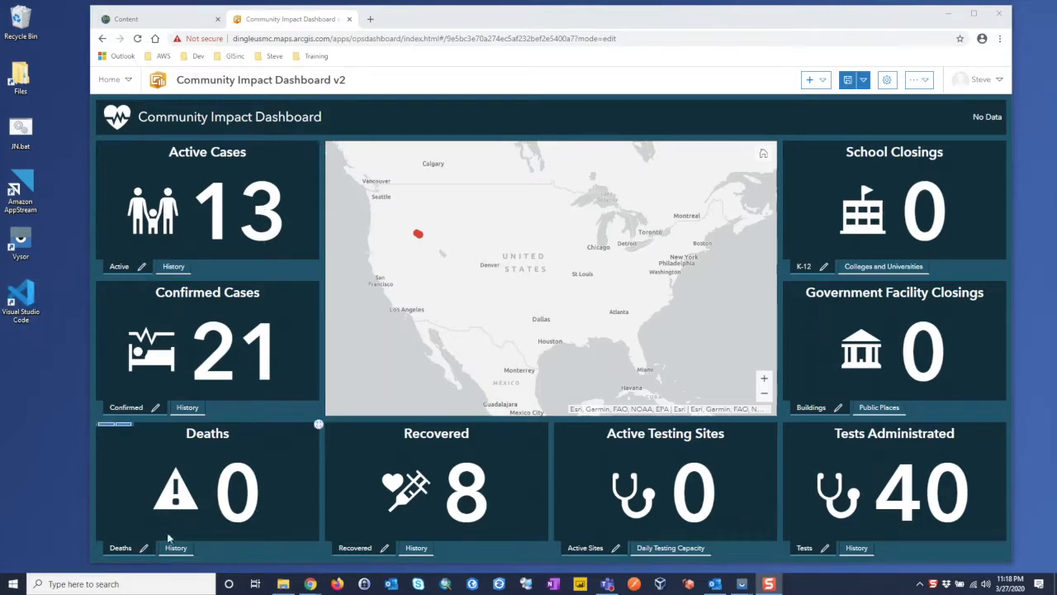
View the Recovered stack's History chart and return to its Recovered indicator
{"action": "left_click", "coordinate": [417, 548]}
{"action": "left_click", "coordinate": [355, 548]}
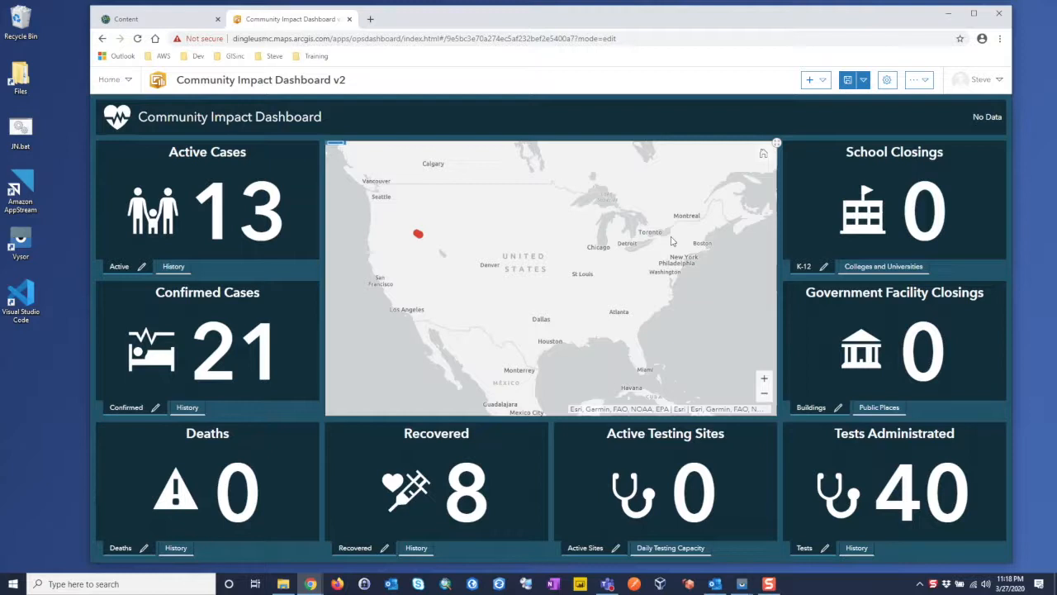
{"action": "mouse_move", "coordinate": [995, 120]}
Duplicate the Active Cases indicator and set the copy to sum the New Cases field
{"action": "mouse_move", "coordinate": [124, 150]}
{"action": "left_click", "coordinate": [122, 177]}
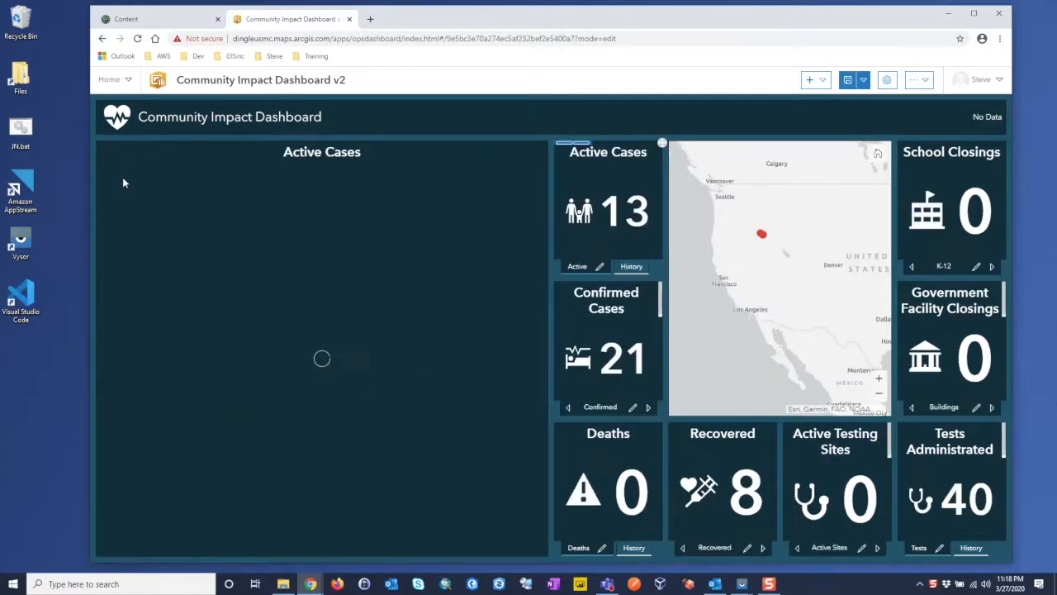
{"action": "left_click", "coordinate": [107, 166]}
{"action": "left_click", "coordinate": [275, 284]}
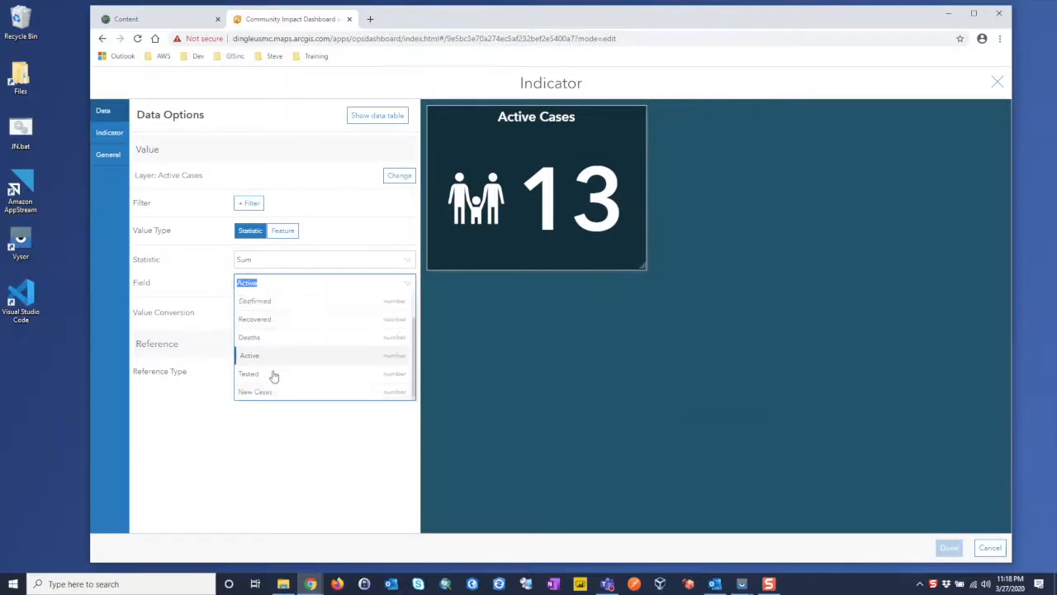
{"action": "left_click", "coordinate": [277, 393]}
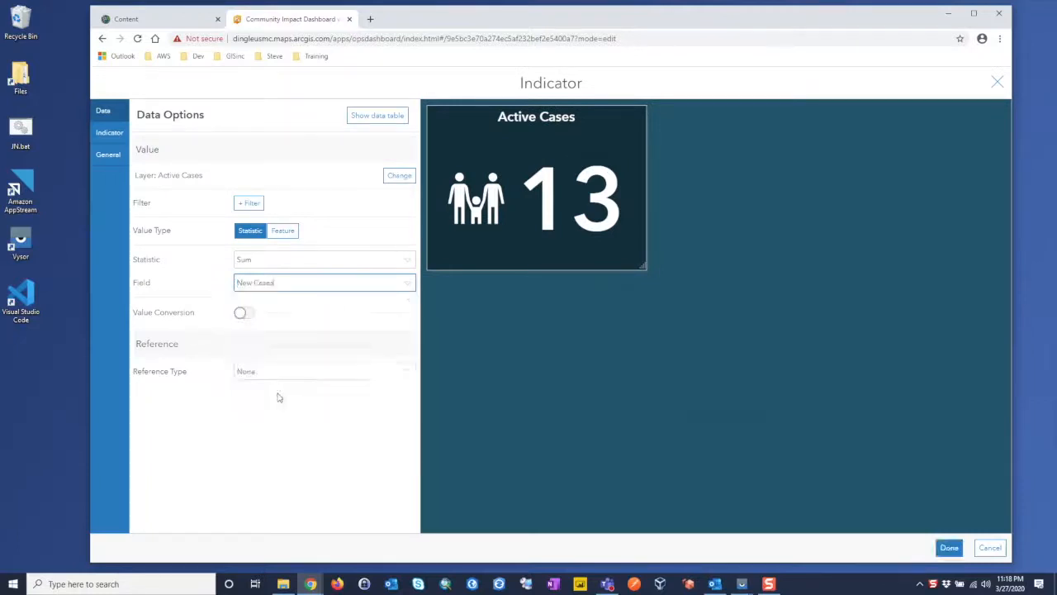
Name the new cases copy "indNewCases" and apply the configuration
{"action": "left_click", "coordinate": [108, 133]}
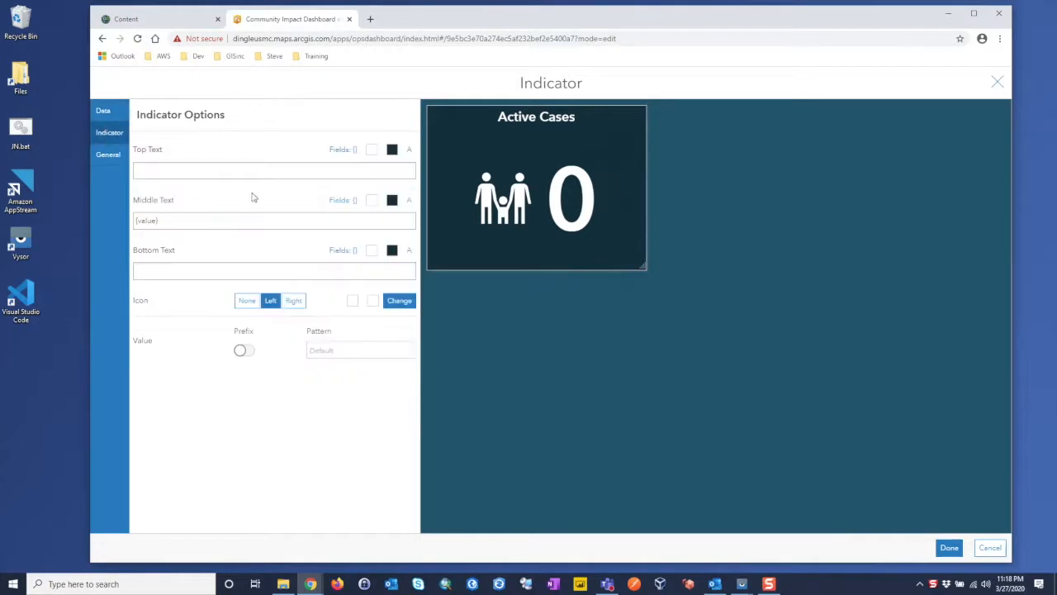
{"action": "left_click", "coordinate": [103, 162]}
{"action": "left_click_drag", "start_coordinate": [278, 149], "coordinate": [201, 151]}
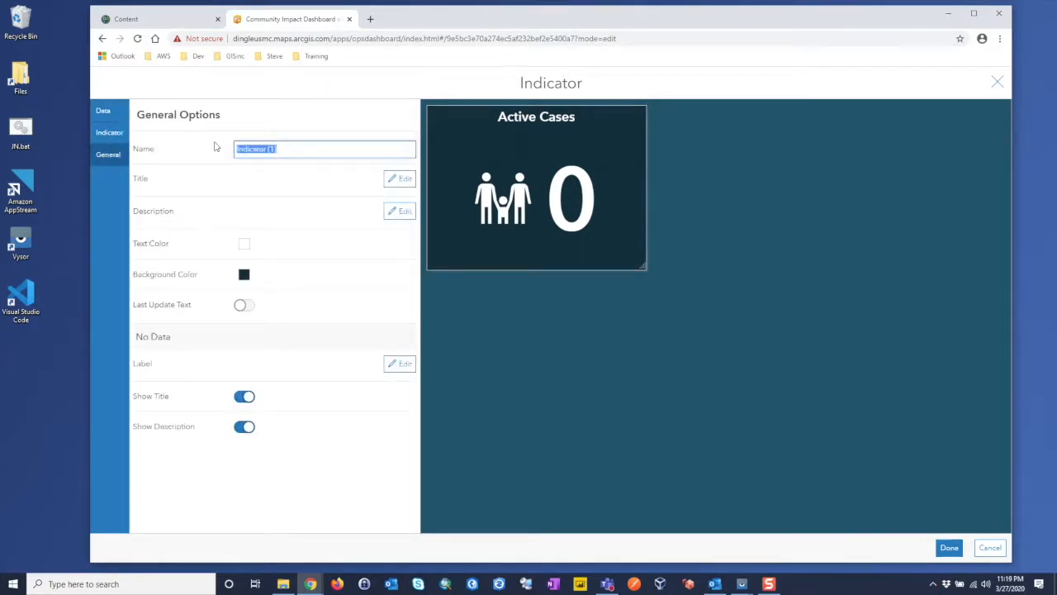
{"action": "type", "text": "indNewCases"}
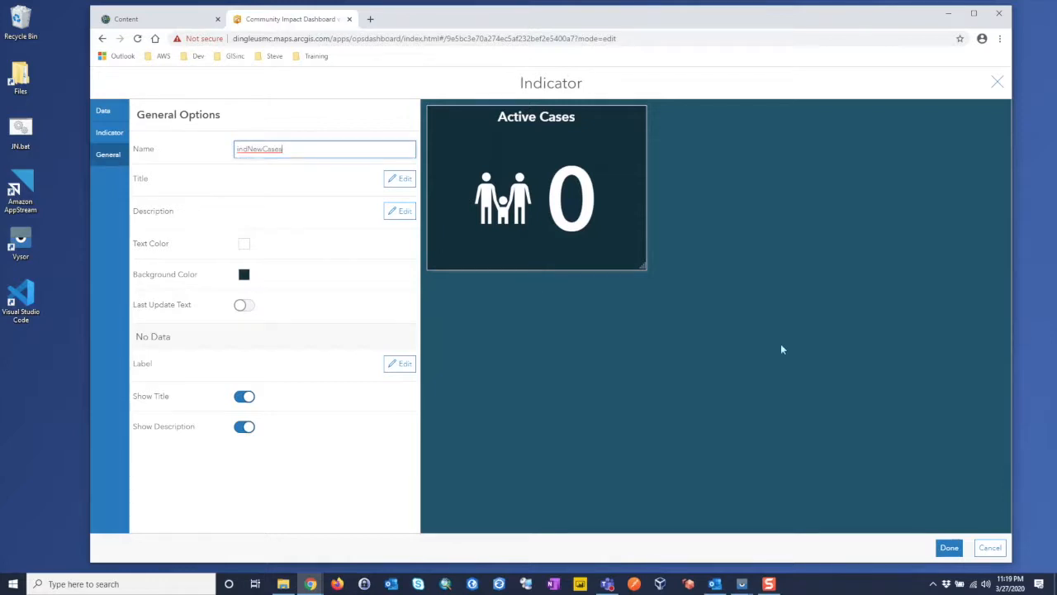
{"action": "left_click", "coordinate": [949, 548]}
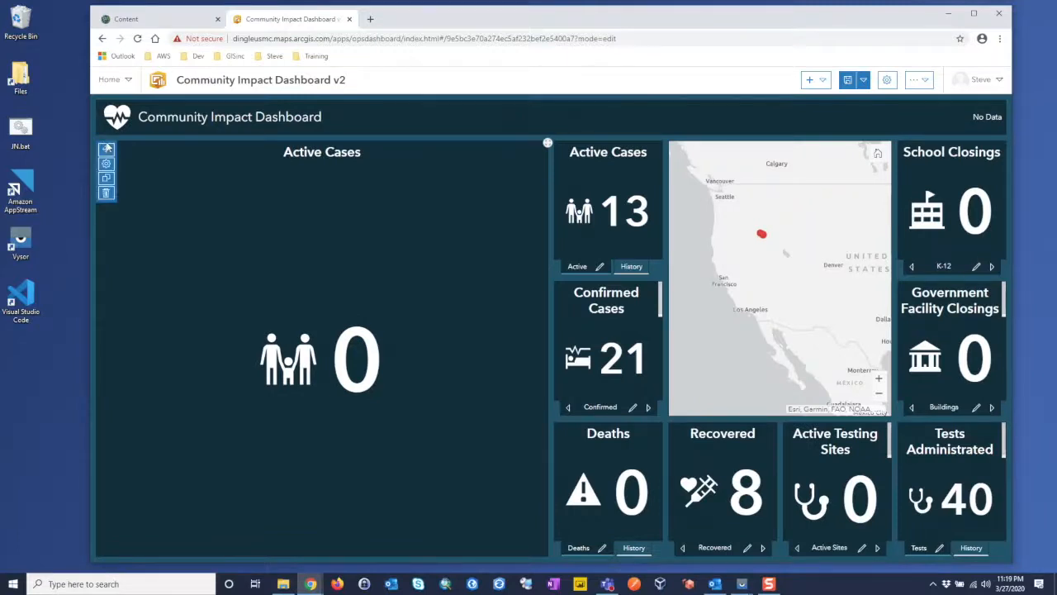
Stack the indNewCases indicator with the Active Cases group, placing it between Active and History
{"action": "left_click_drag", "start_coordinate": [109, 148], "coordinate": [604, 197]}
{"action": "left_click_drag", "start_coordinate": [221, 267], "coordinate": [172, 270]}
{"action": "left_click", "coordinate": [185, 265]}
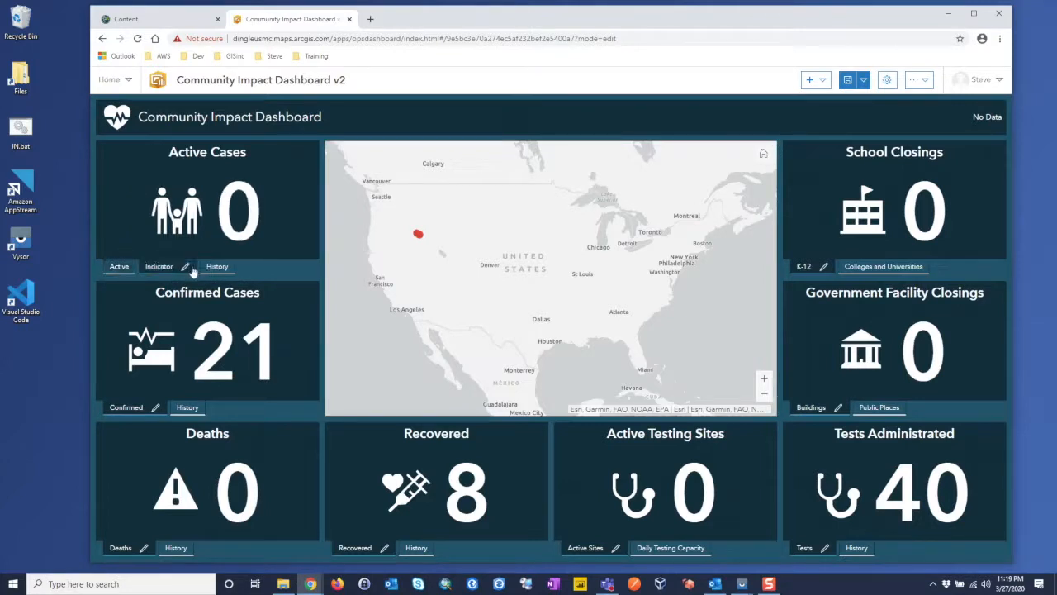
Rename the stacked new cases indicator's label to "New"
{"action": "left_click", "coordinate": [189, 265]}
{"action": "type", "text": "Ne"}
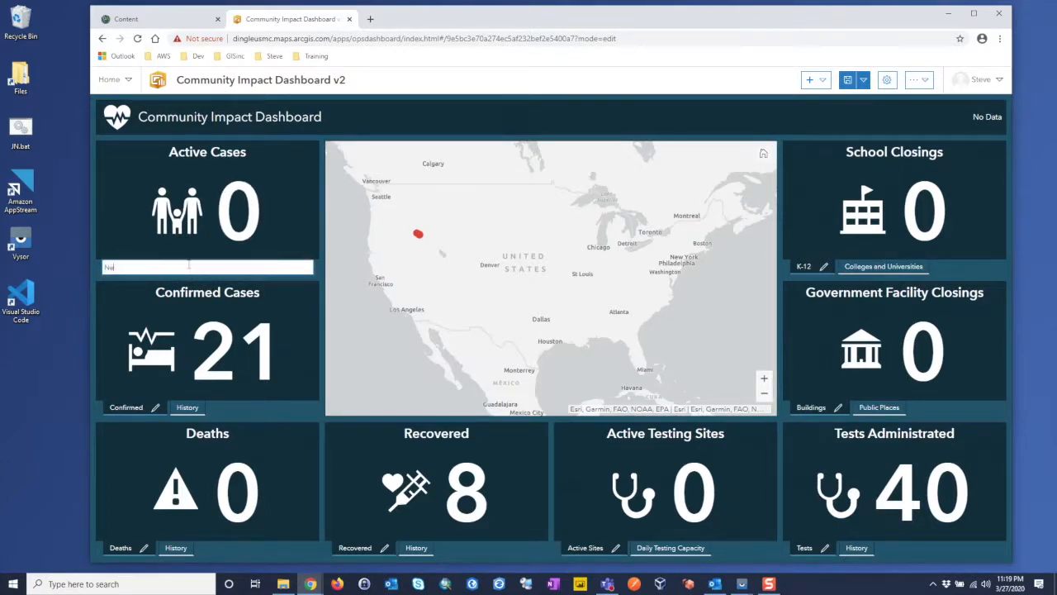
{"action": "type", "text": "w"}
{"action": "key", "text": "Return"}
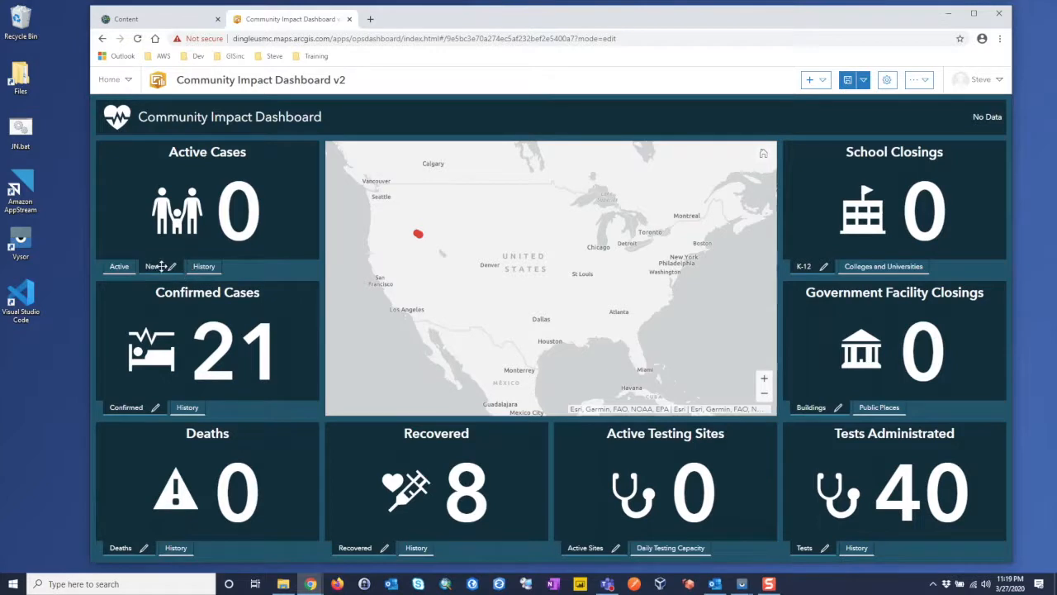
Compare the New and Active indicators in the Active Cases stack, finishing on Active
{"action": "left_click", "coordinate": [163, 266]}
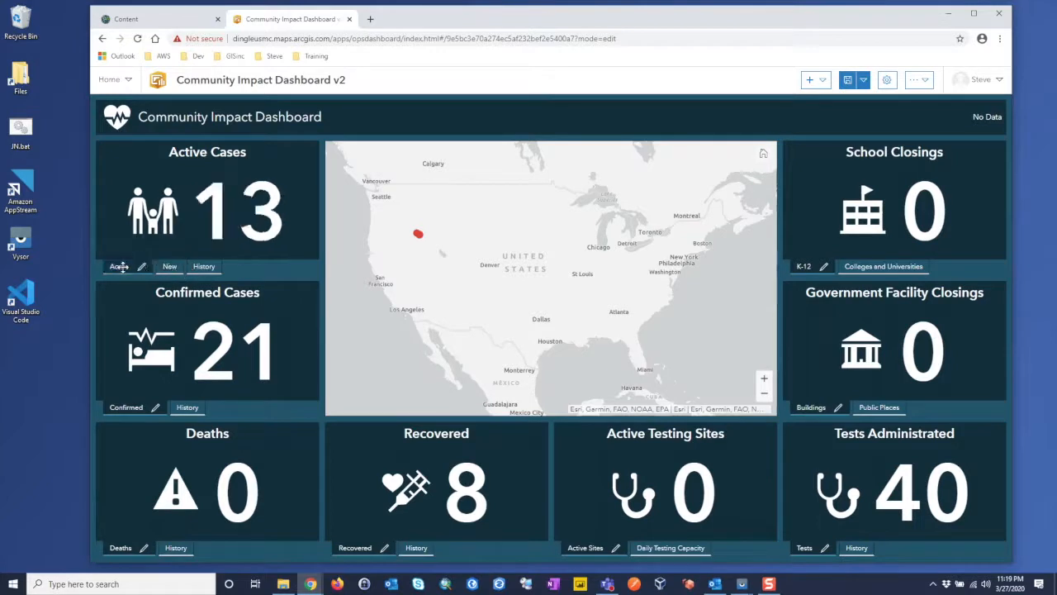
{"action": "left_click", "coordinate": [180, 269]}
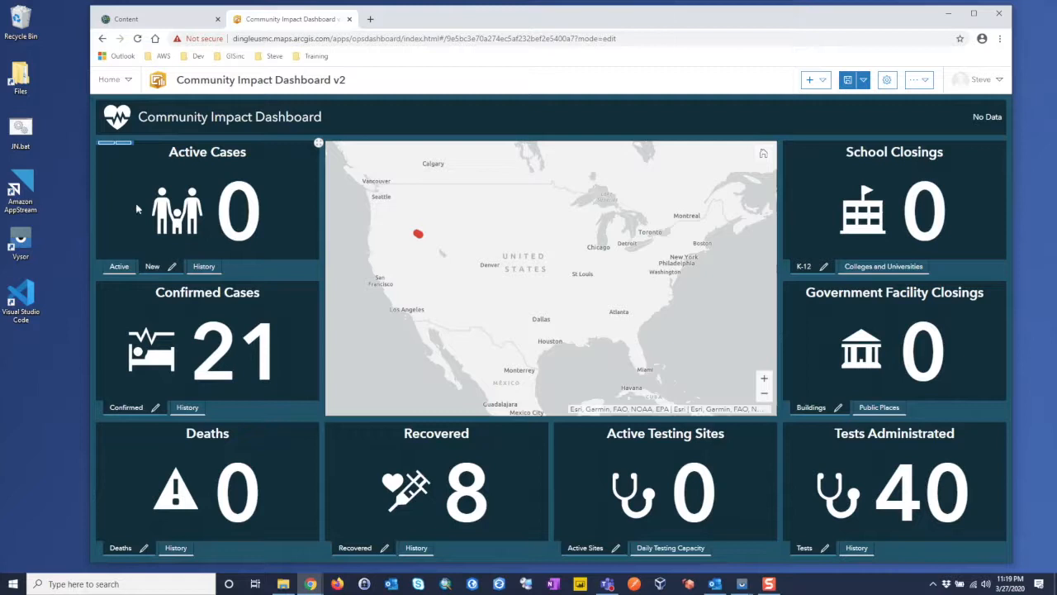
{"action": "left_click", "coordinate": [120, 266]}
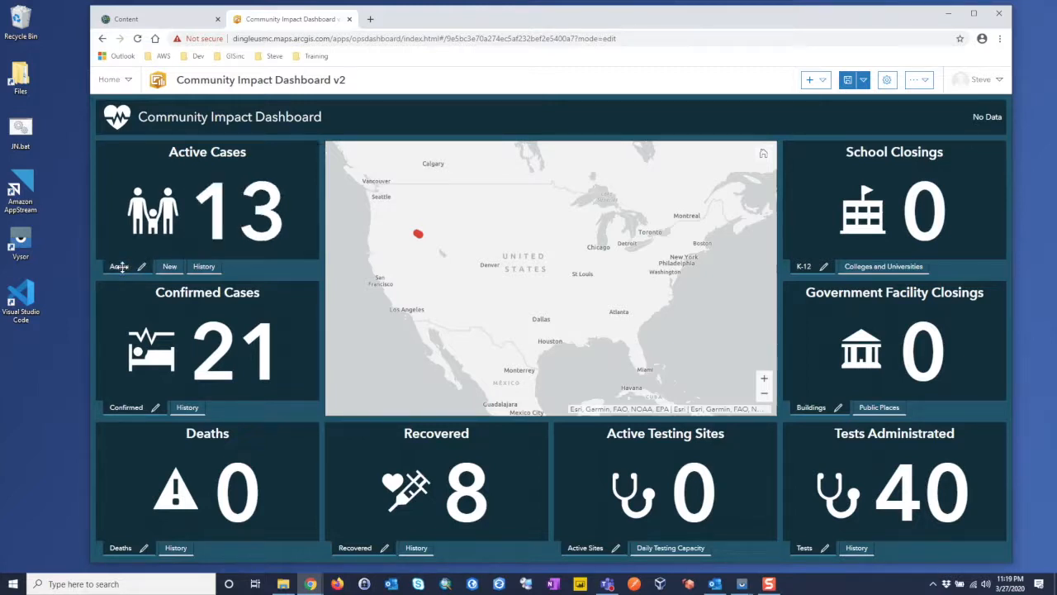
Delete the "No Data" element beside the Community Impact Dashboard header
{"action": "mouse_move", "coordinate": [991, 122]}
{"action": "left_click", "coordinate": [975, 122]}
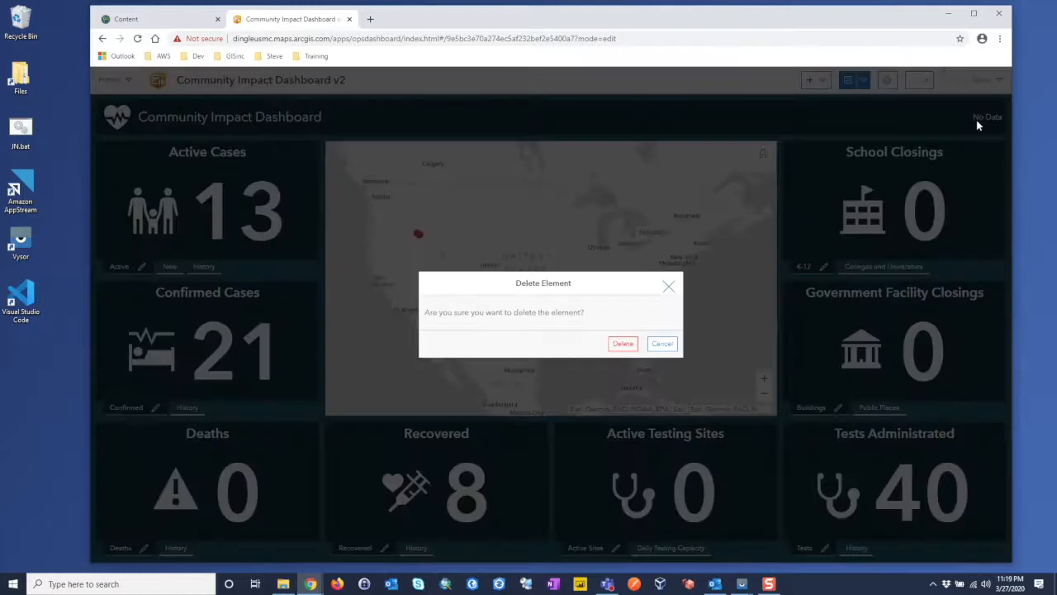
{"action": "left_click", "coordinate": [621, 344]}
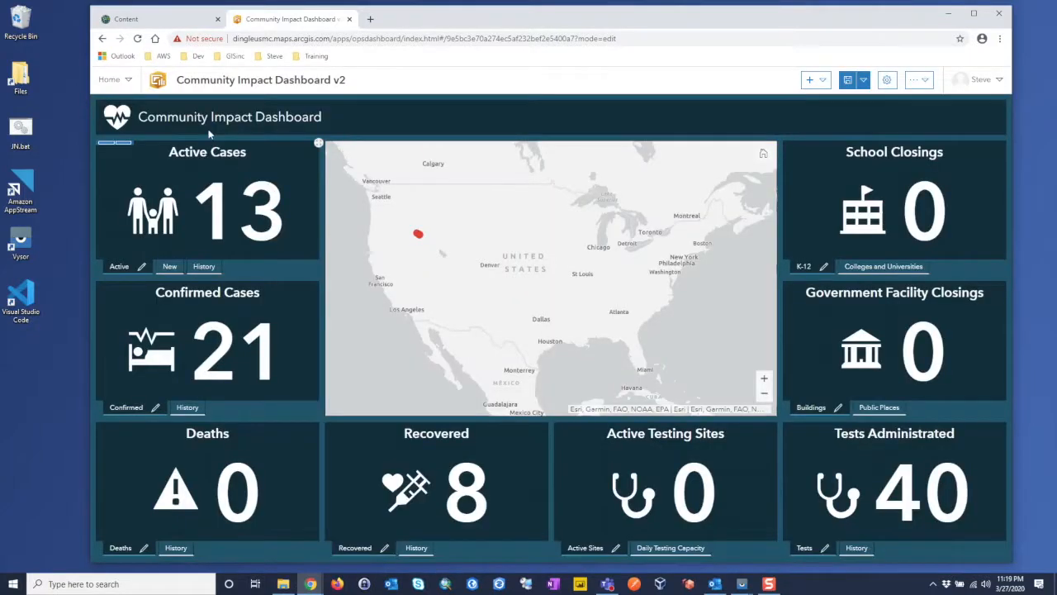
Add a category selector to the dashboard header using grouped values from the Active Cases layer, with Name as the category field
{"action": "mouse_move", "coordinate": [108, 110]}
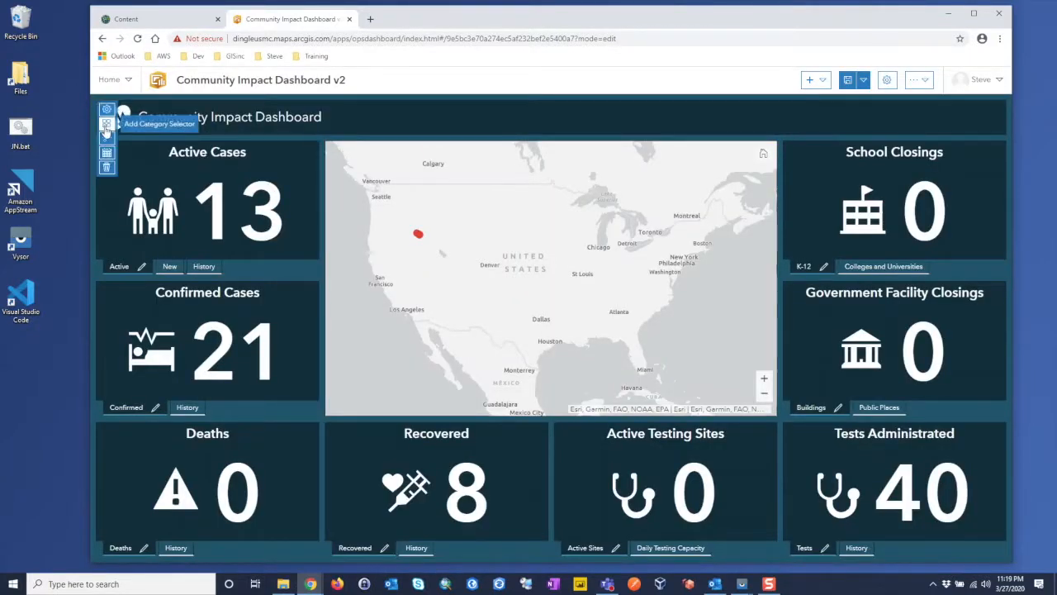
{"action": "left_click", "coordinate": [106, 126]}
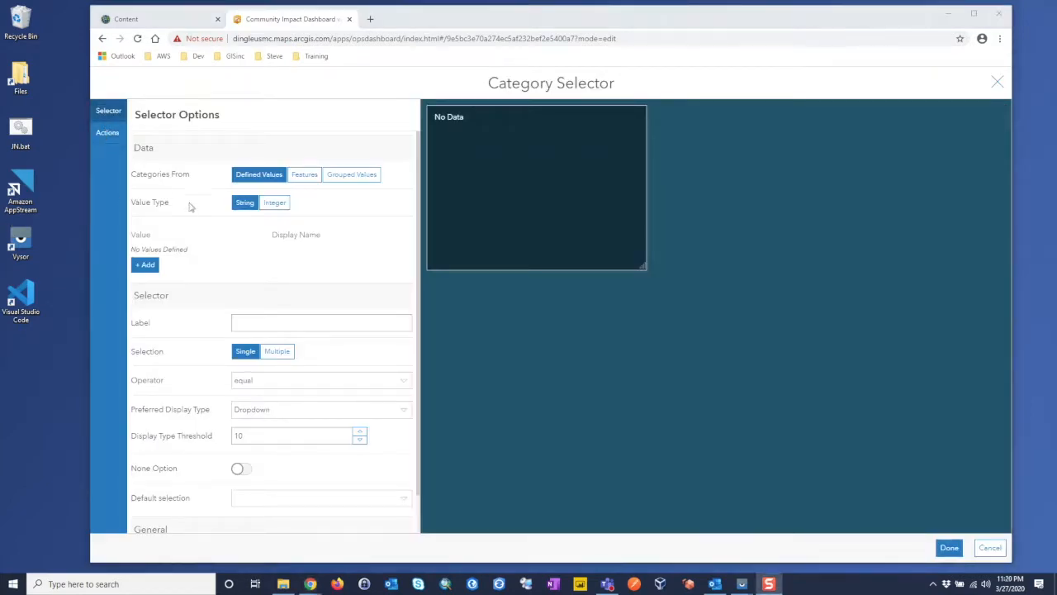
{"action": "left_click", "coordinate": [344, 178]}
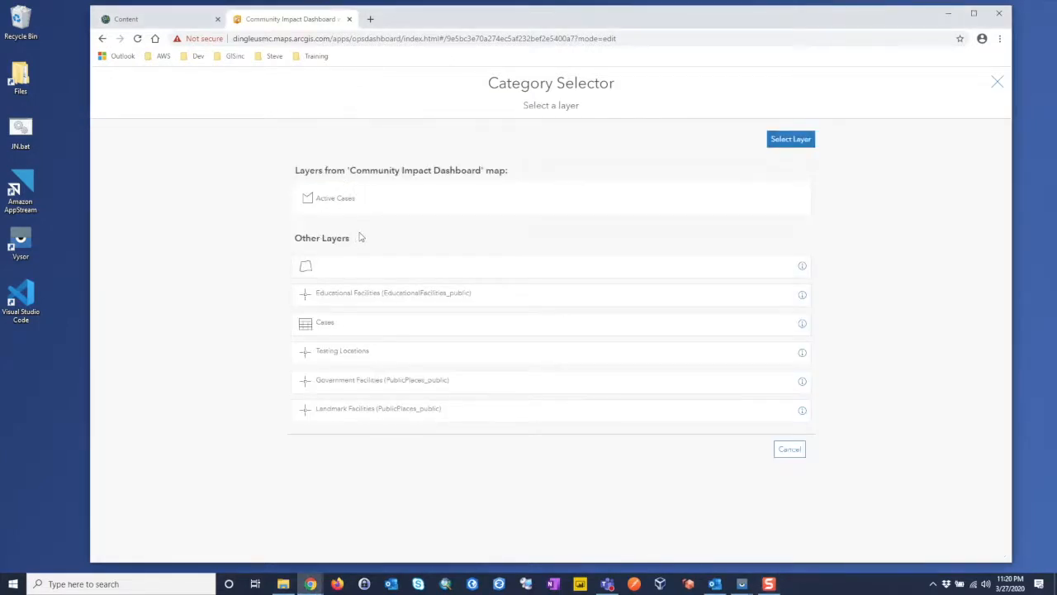
{"action": "left_click", "coordinate": [331, 204]}
{"action": "left_click", "coordinate": [276, 261]}
{"action": "scroll", "coordinate": [277, 326], "scroll_direction": "down", "scroll_amount": 3}
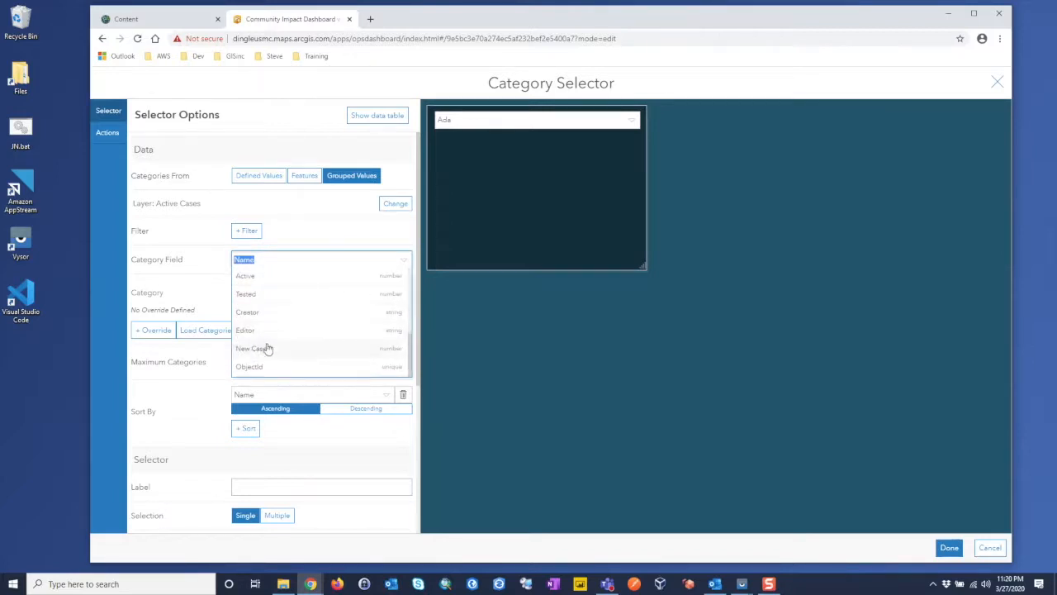
{"action": "scroll", "coordinate": [273, 340], "scroll_direction": "down", "scroll_amount": 2}
{"action": "scroll", "coordinate": [291, 287], "scroll_direction": "up", "scroll_amount": 2}
{"action": "scroll", "coordinate": [298, 308], "scroll_direction": "up", "scroll_amount": 2}
{"action": "left_click", "coordinate": [294, 321]}
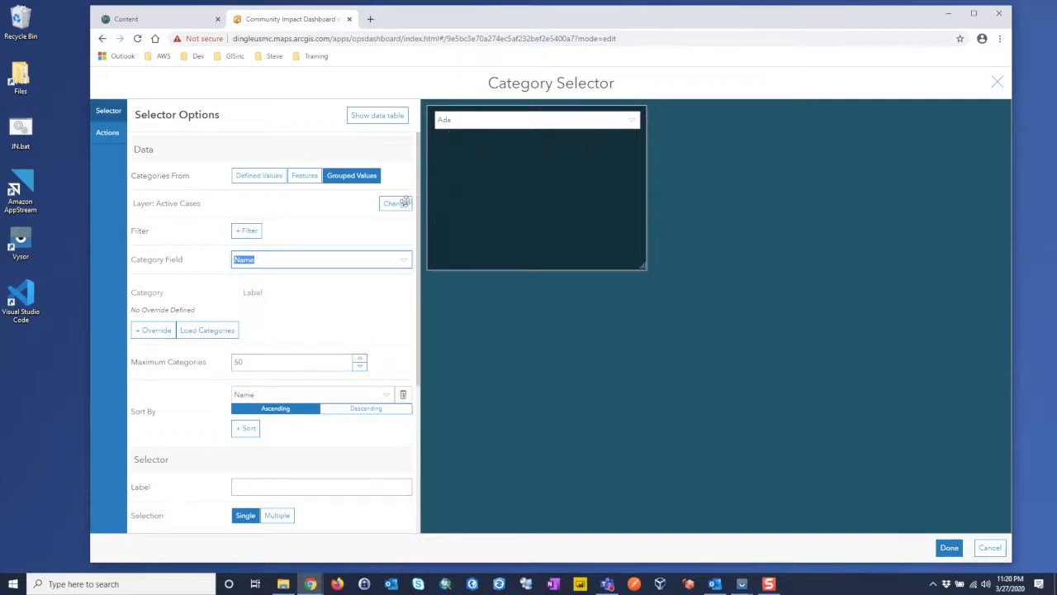
Enable the category selector's None option, placed first, and label it "All"
{"action": "scroll", "coordinate": [188, 384], "scroll_direction": "down", "scroll_amount": 1}
{"action": "scroll", "coordinate": [188, 384], "scroll_direction": "down", "scroll_amount": 3}
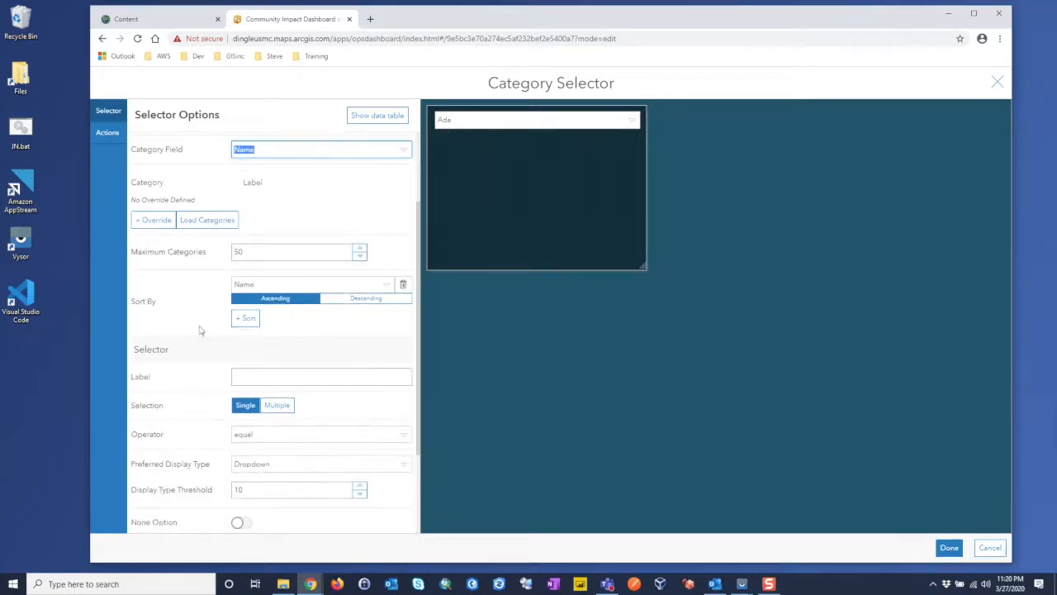
{"action": "scroll", "coordinate": [195, 405], "scroll_direction": "down", "scroll_amount": 3}
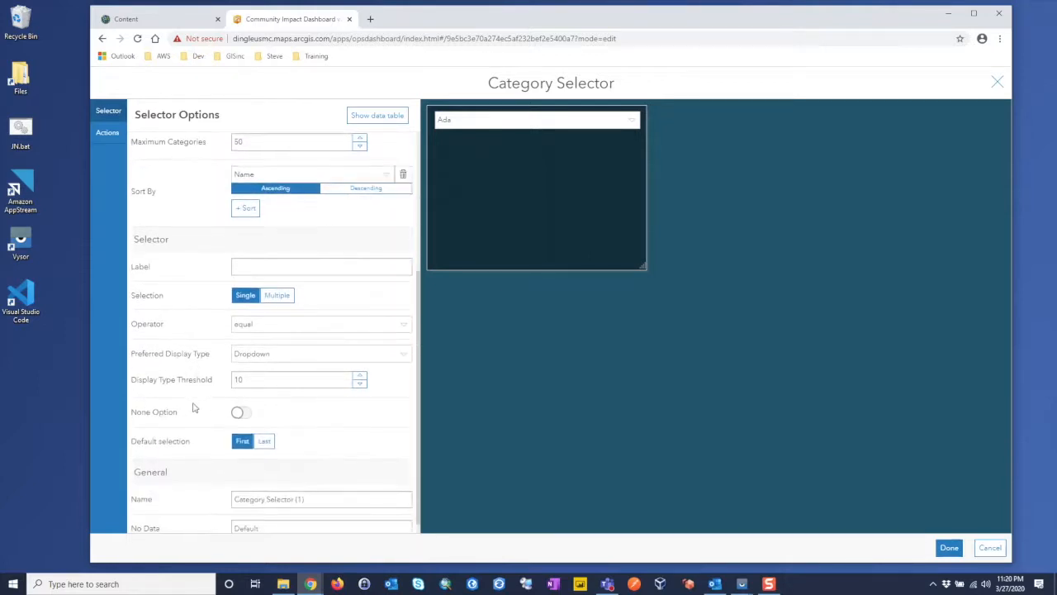
{"action": "left_click", "coordinate": [240, 400]}
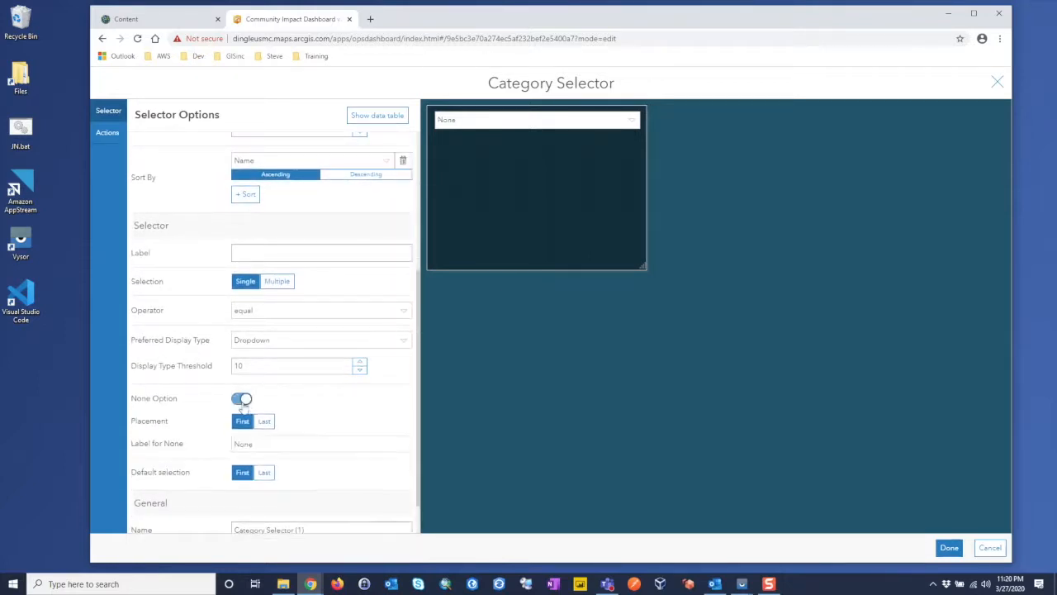
{"action": "double_click", "coordinate": [263, 443]}
{"action": "type", "text": "All"}
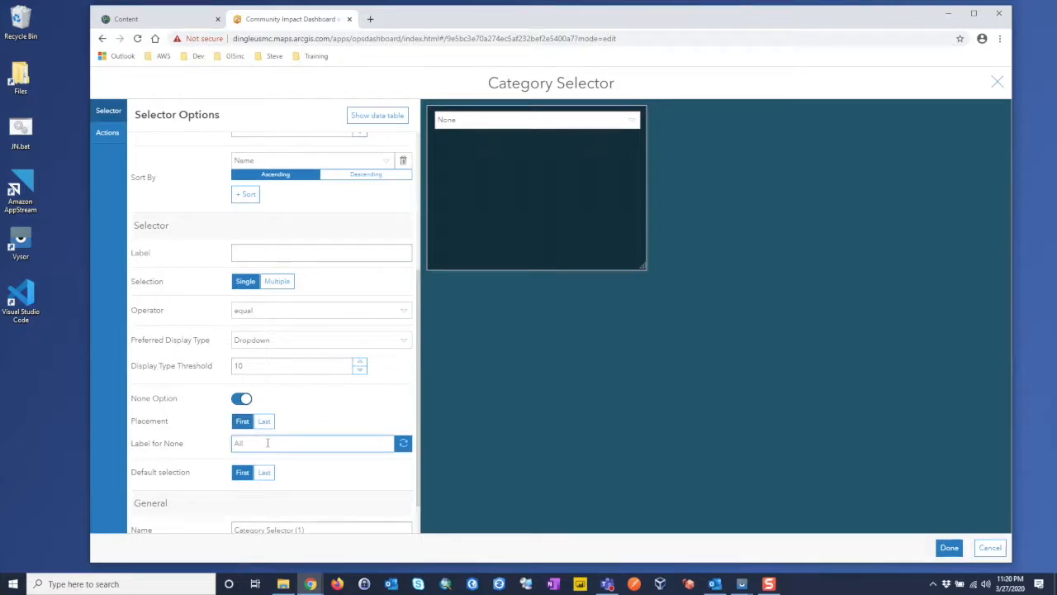
{"action": "left_click", "coordinate": [315, 489]}
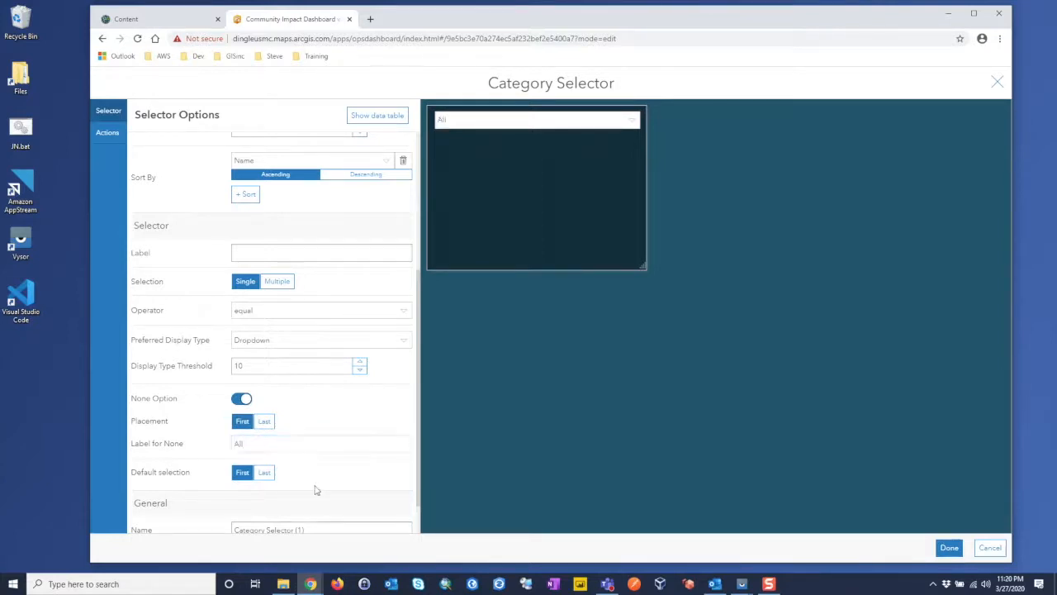
Name the category selector catSelReportingArea and save it to the header
{"action": "scroll", "coordinate": [219, 325], "scroll_direction": "down", "scroll_amount": 1}
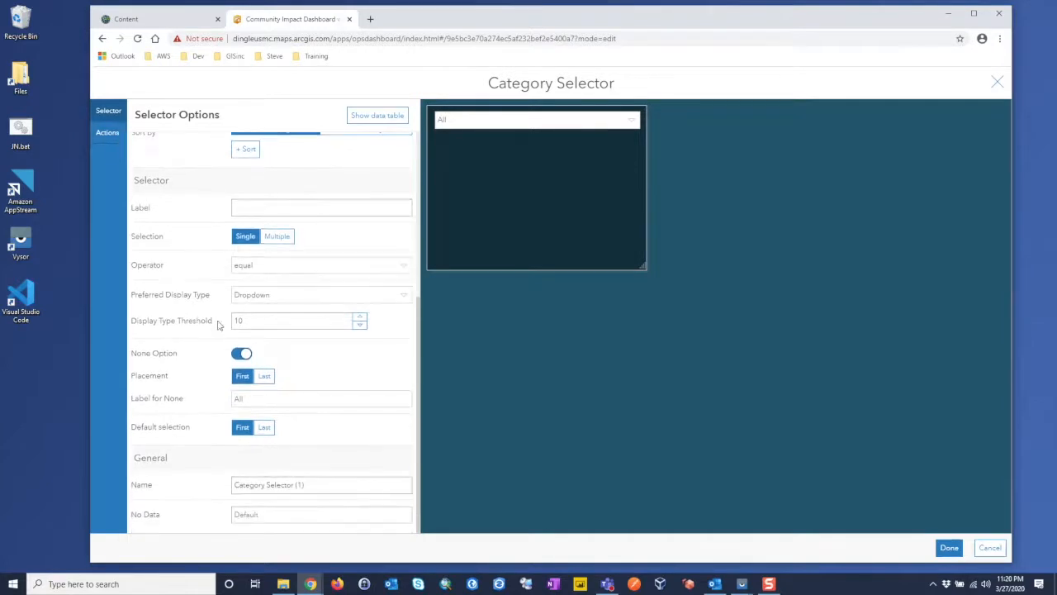
{"action": "left_click_drag", "start_coordinate": [327, 484], "coordinate": [230, 453]}
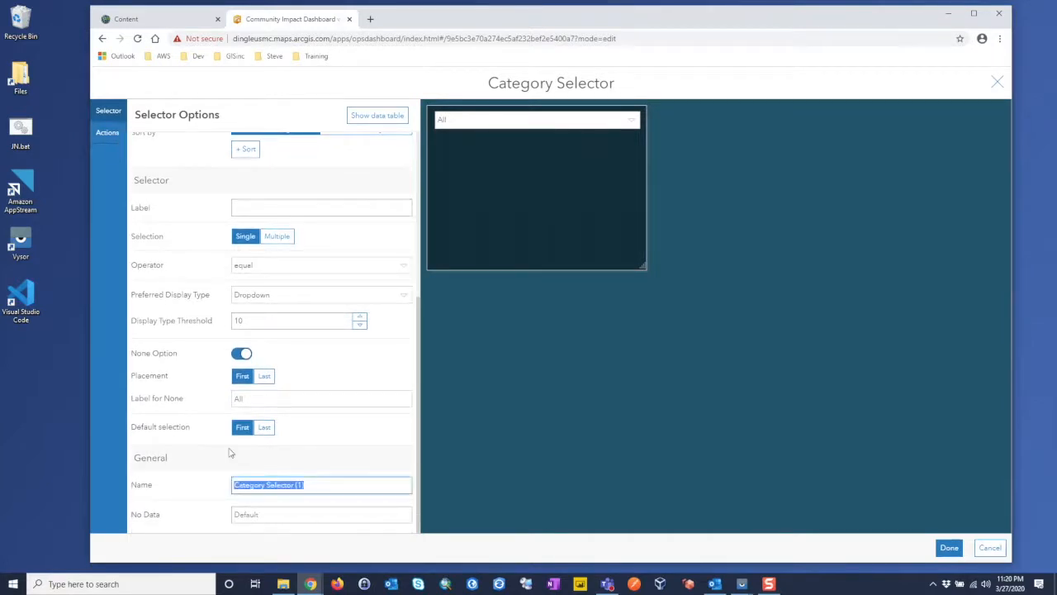
{"action": "type", "text": "catSelReportingArea"}
{"action": "scroll", "coordinate": [328, 258], "scroll_direction": "up", "scroll_amount": 5}
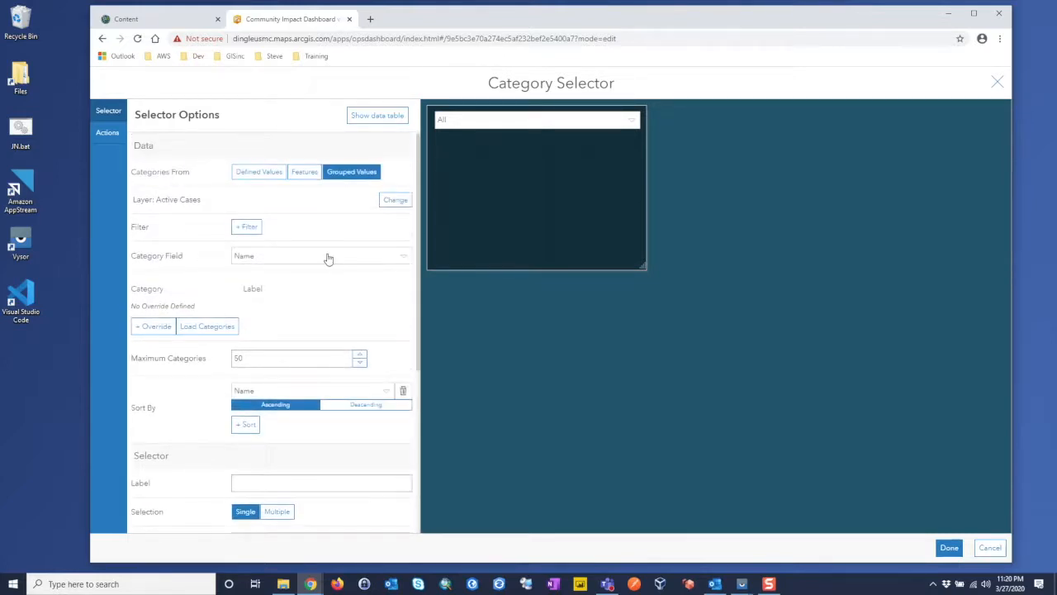
{"action": "scroll", "coordinate": [328, 258], "scroll_direction": "up", "scroll_amount": 1}
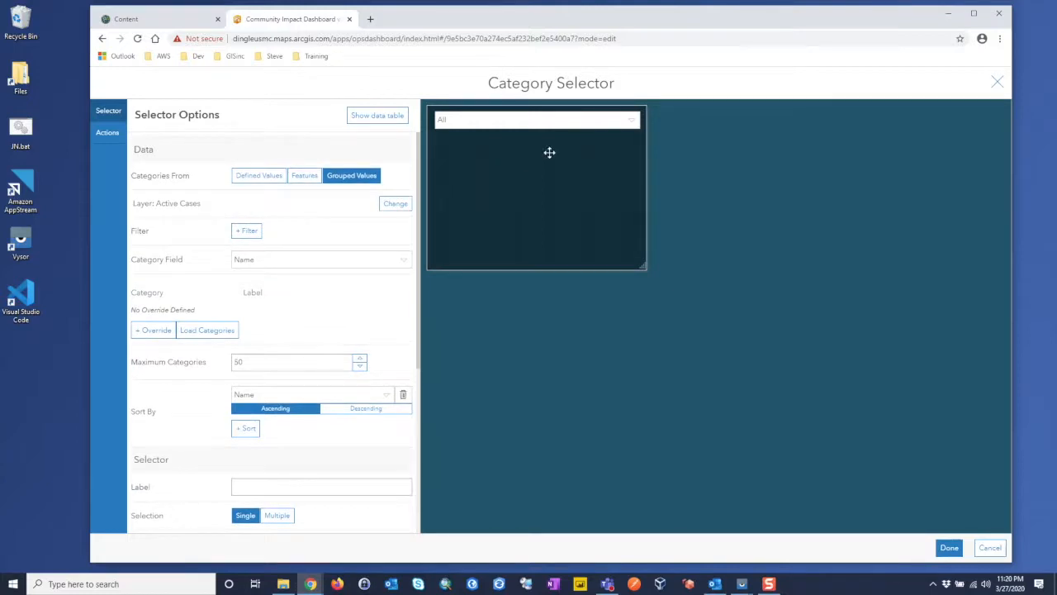
{"action": "left_click", "coordinate": [949, 548]}
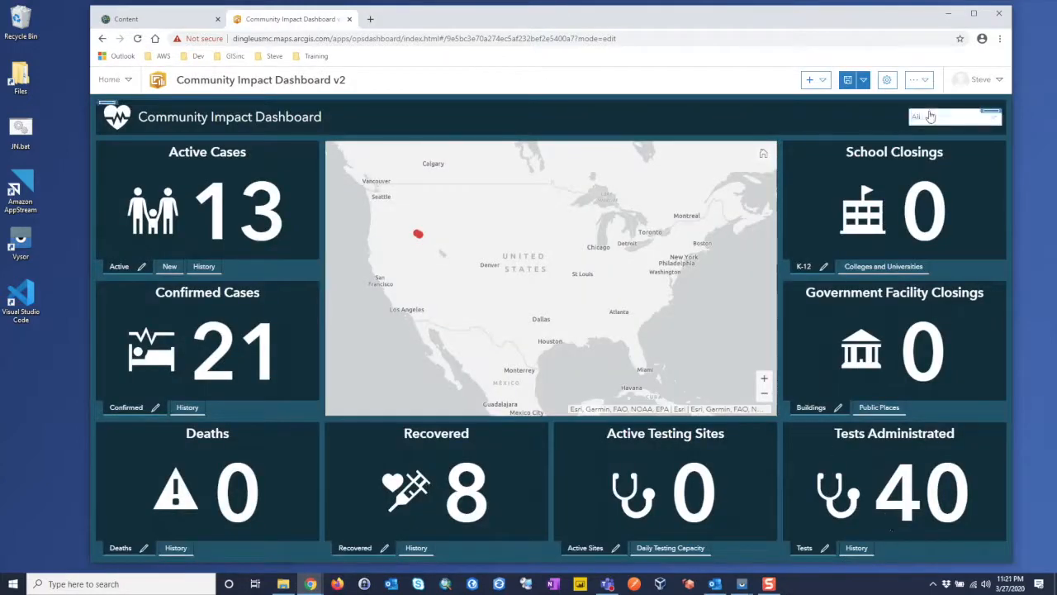
Test the header selector by choosing Ada and Canyon, finishing on All
{"action": "left_click", "coordinate": [988, 117]}
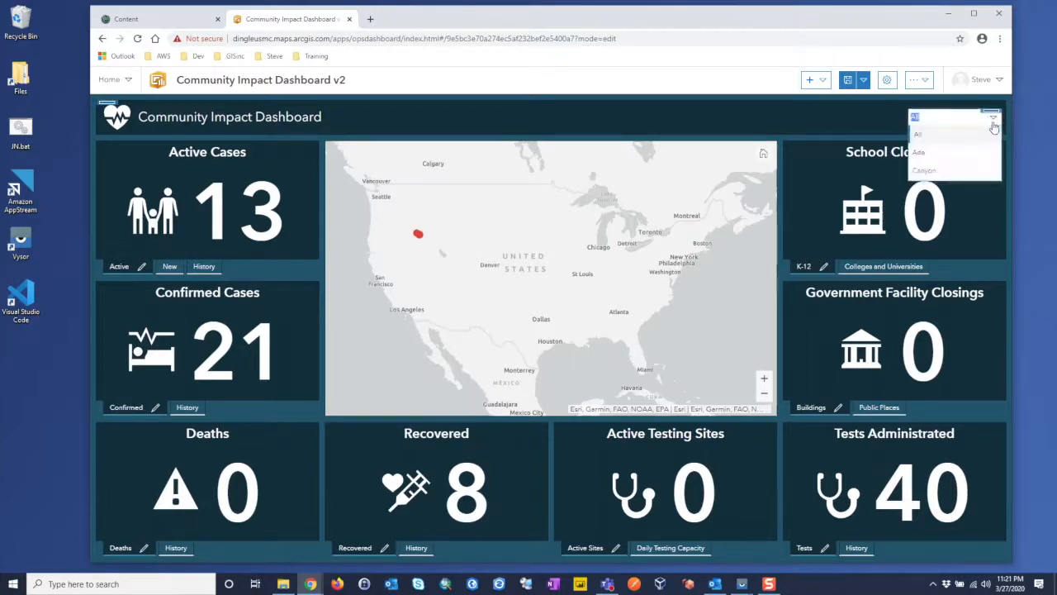
{"action": "left_click", "coordinate": [952, 157]}
{"action": "left_click", "coordinate": [991, 121]}
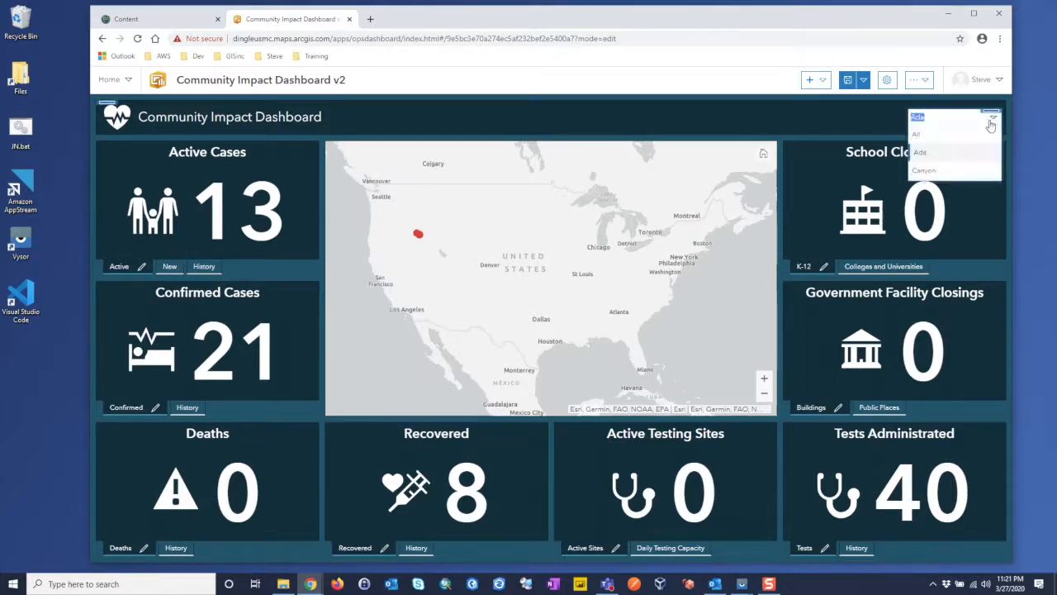
{"action": "left_click", "coordinate": [934, 172]}
{"action": "left_click", "coordinate": [993, 118]}
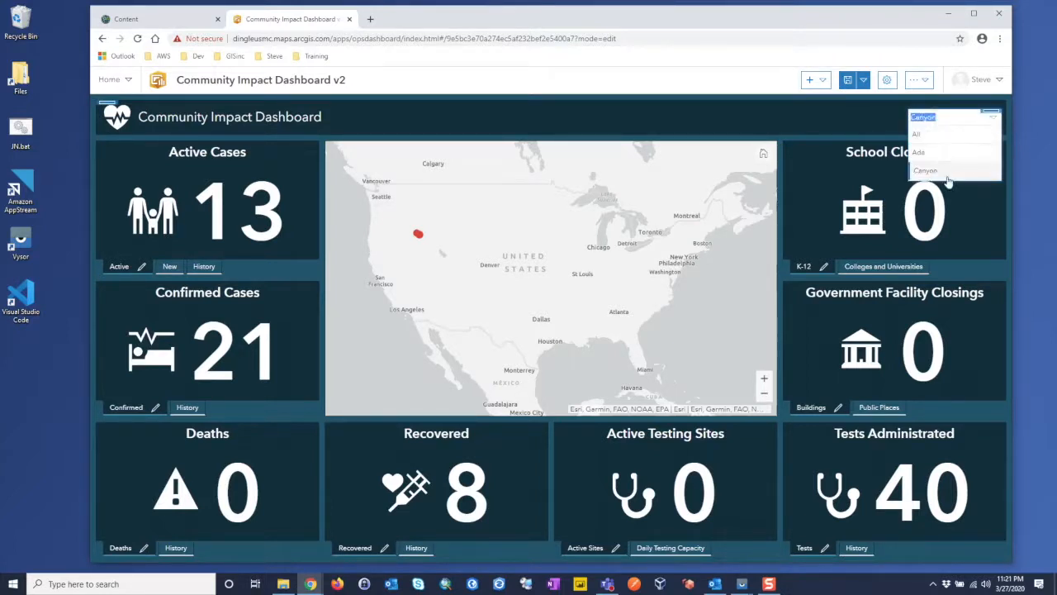
{"action": "left_click", "coordinate": [917, 135]}
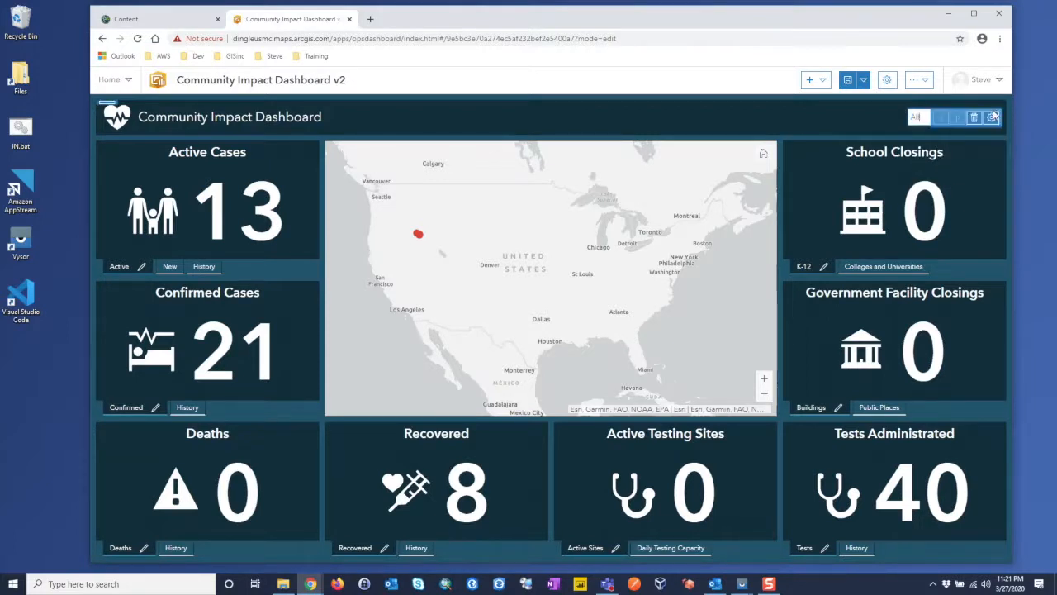
Reopen the header selector's configuration and add Confirmed History as a filter target, matched to its Name field
{"action": "left_click", "coordinate": [991, 117]}
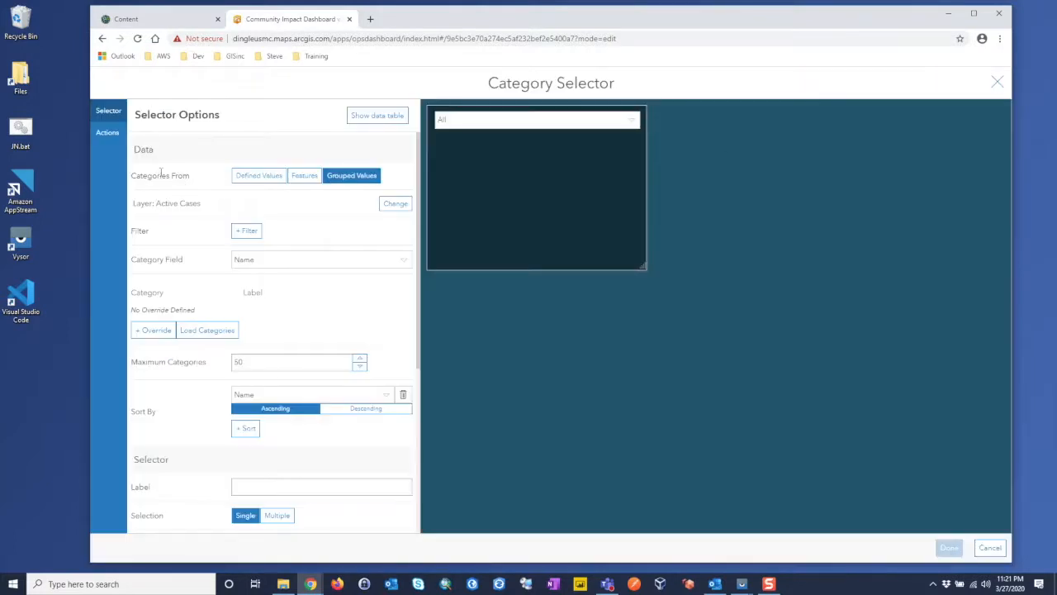
{"action": "left_click", "coordinate": [106, 133]}
{"action": "left_click", "coordinate": [403, 174]}
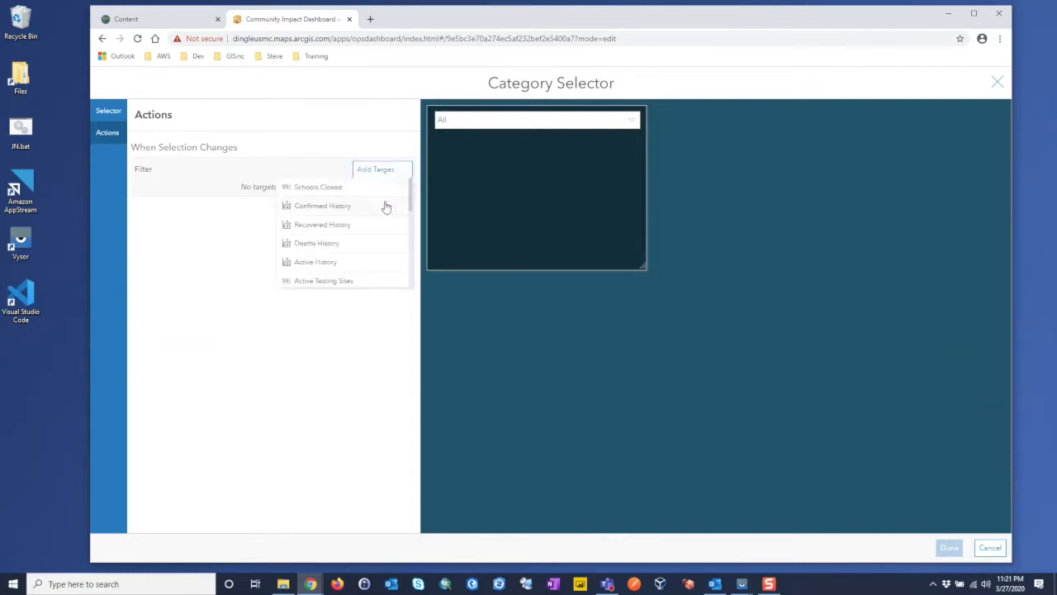
{"action": "left_click", "coordinate": [320, 207]}
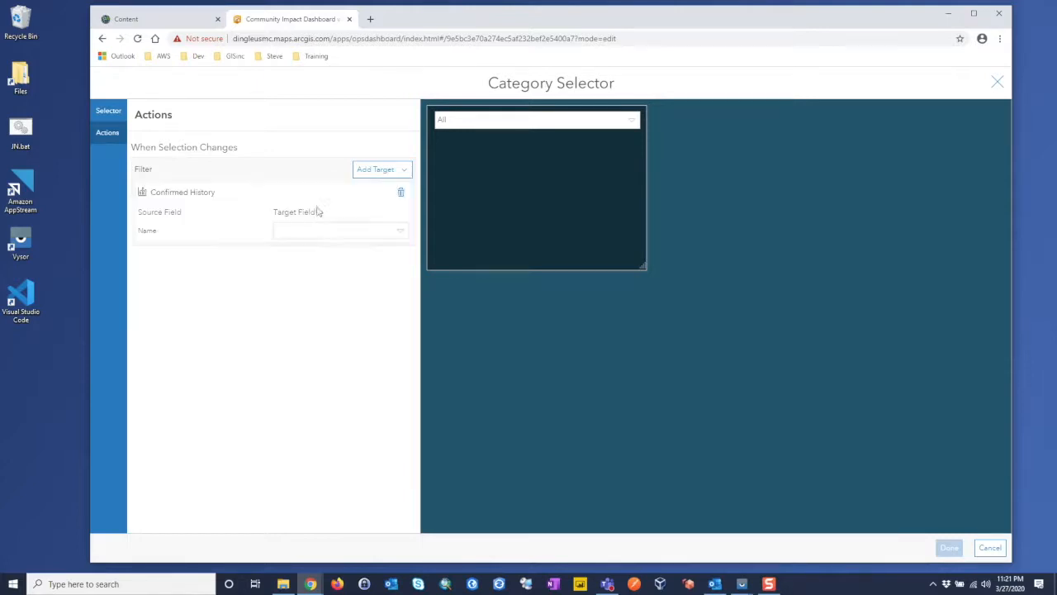
{"action": "left_click", "coordinate": [399, 231]}
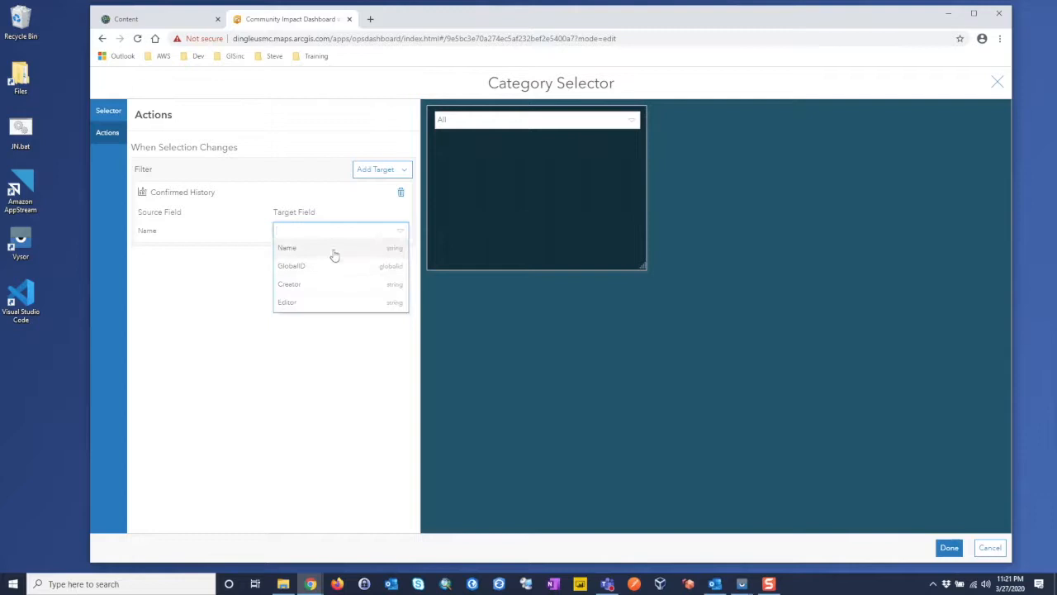
{"action": "left_click", "coordinate": [339, 252]}
Add Recovered History and Deaths History as filter targets of the selector, each matched to its Name field
{"action": "left_click", "coordinate": [401, 168]}
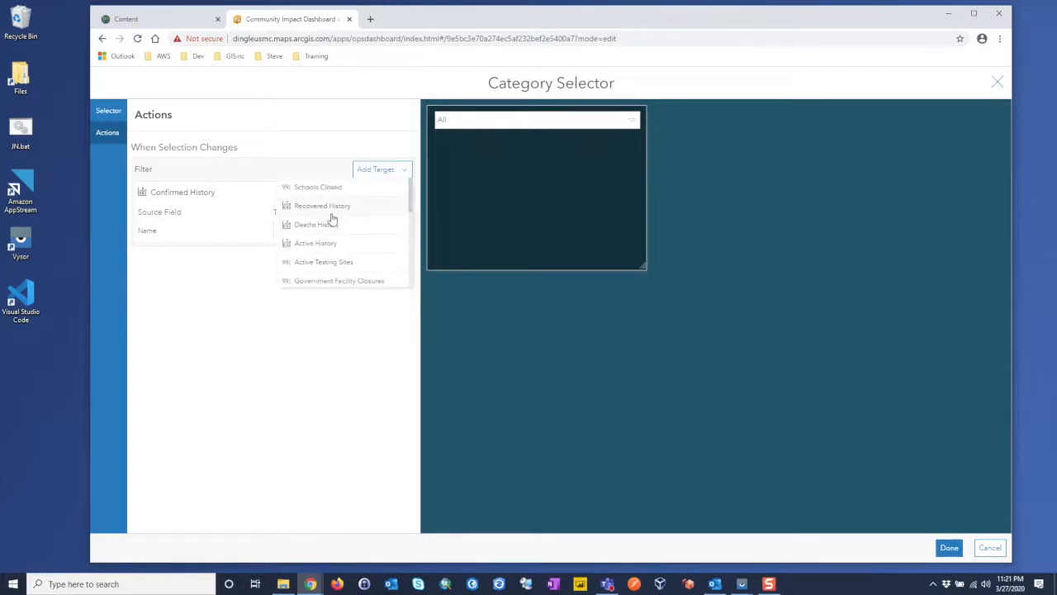
{"action": "left_click", "coordinate": [330, 212]}
{"action": "left_click", "coordinate": [400, 295]}
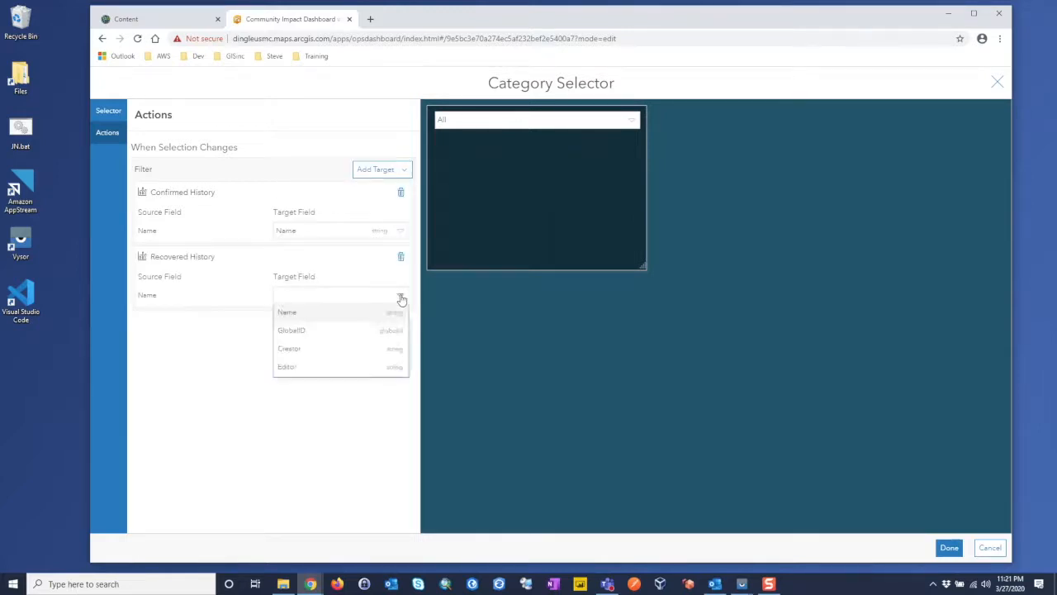
{"action": "left_click", "coordinate": [314, 317]}
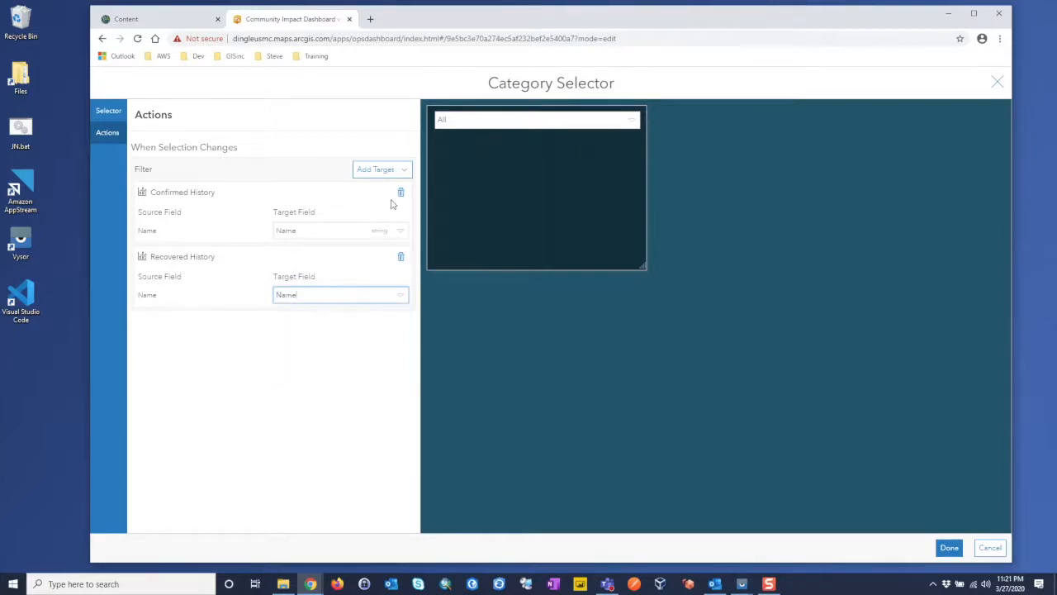
{"action": "left_click", "coordinate": [403, 169]}
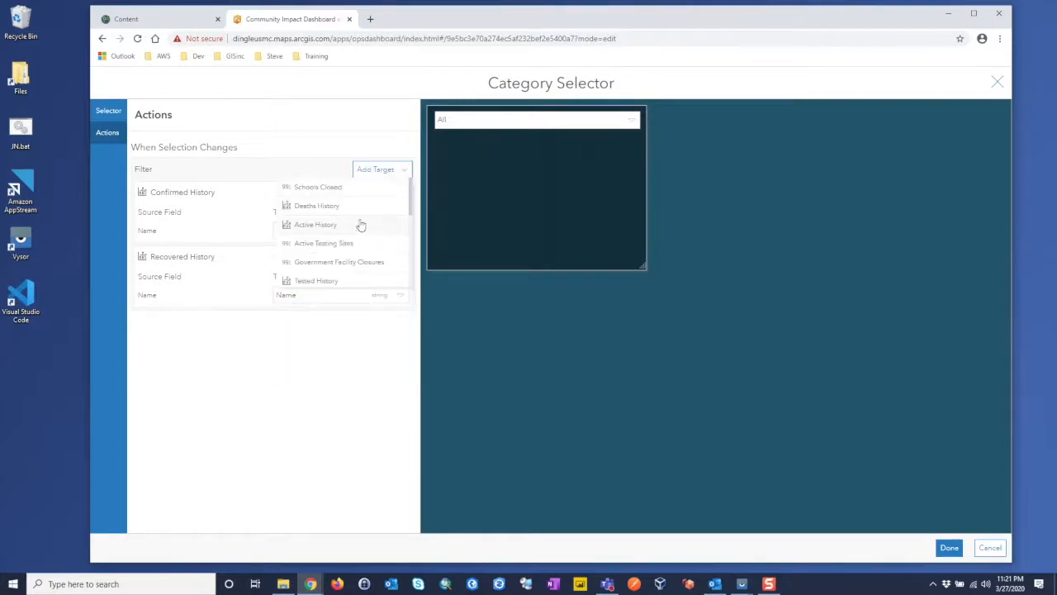
{"action": "left_click", "coordinate": [312, 207]}
{"action": "left_click", "coordinate": [331, 358]}
{"action": "left_click", "coordinate": [324, 382]}
Add Active History as a filter target of the selector, with Name as the target field
{"action": "left_click", "coordinate": [402, 169]}
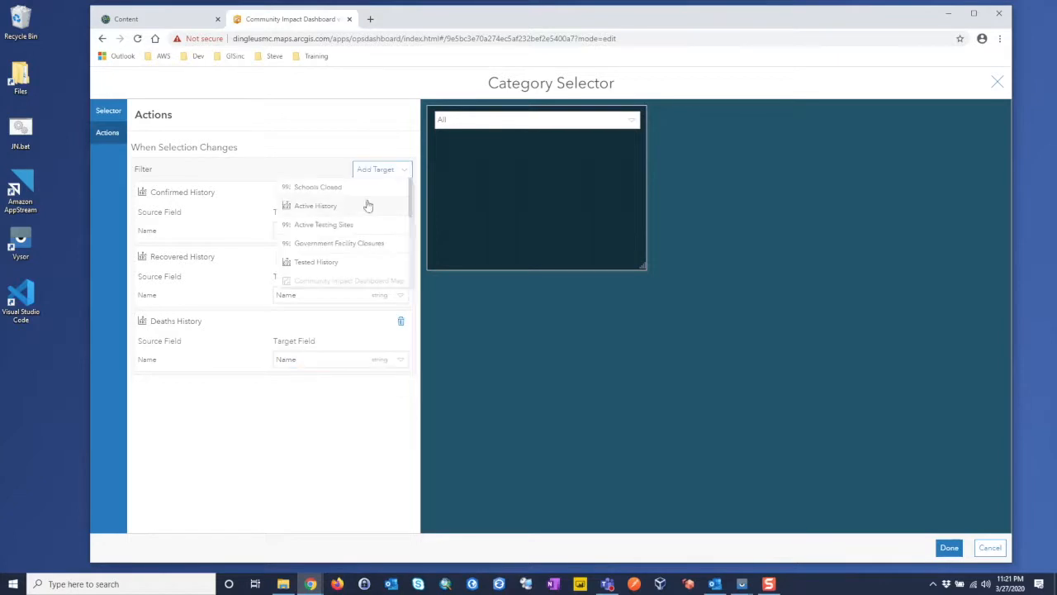
{"action": "left_click", "coordinate": [319, 208]}
{"action": "left_click", "coordinate": [342, 425]}
{"action": "left_click", "coordinate": [311, 447]}
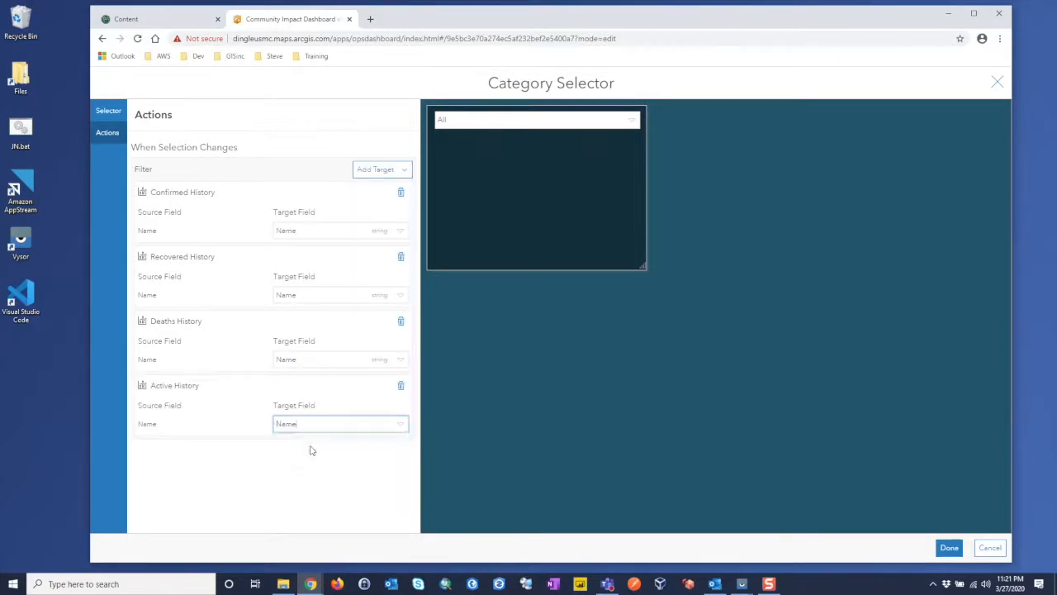
Add the indActiveCases, indConfirmed and indDeath indicators as filter targets of the selector
{"action": "left_click", "coordinate": [404, 170]}
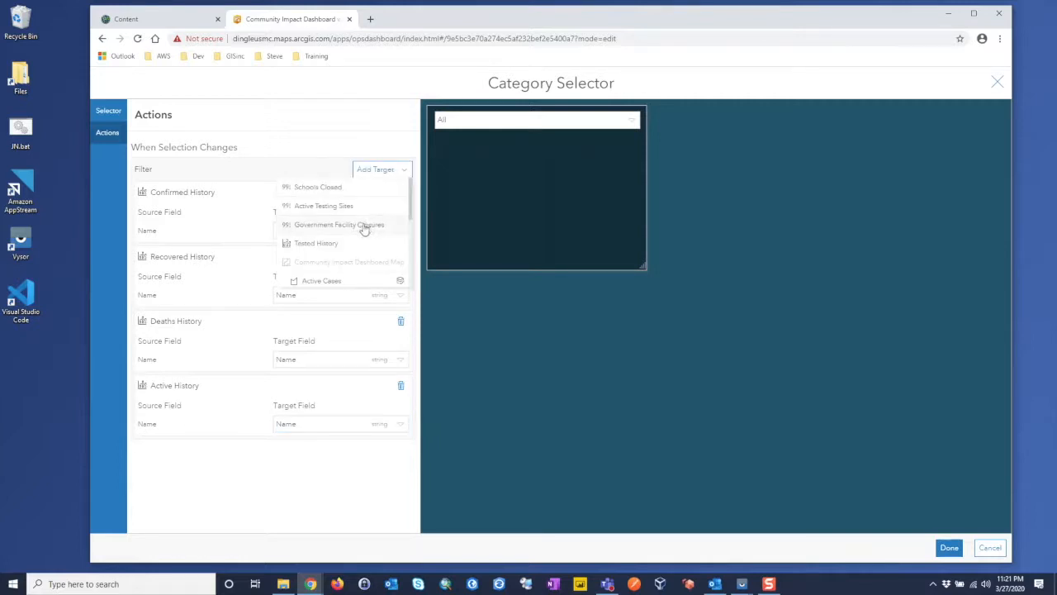
{"action": "scroll", "coordinate": [310, 238], "scroll_direction": "down", "scroll_amount": 1}
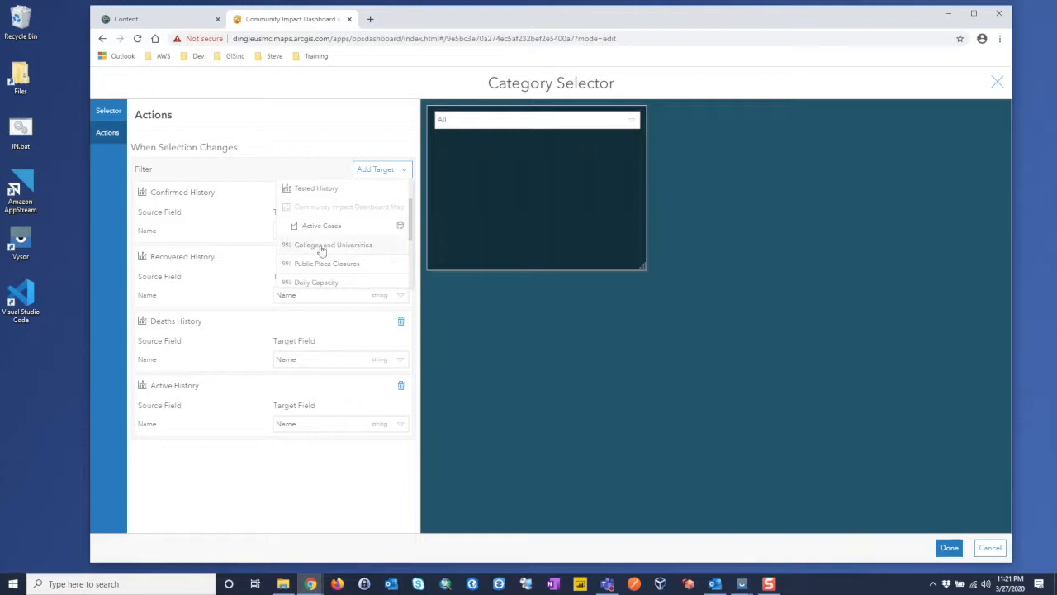
{"action": "scroll", "coordinate": [315, 263], "scroll_direction": "down", "scroll_amount": 1}
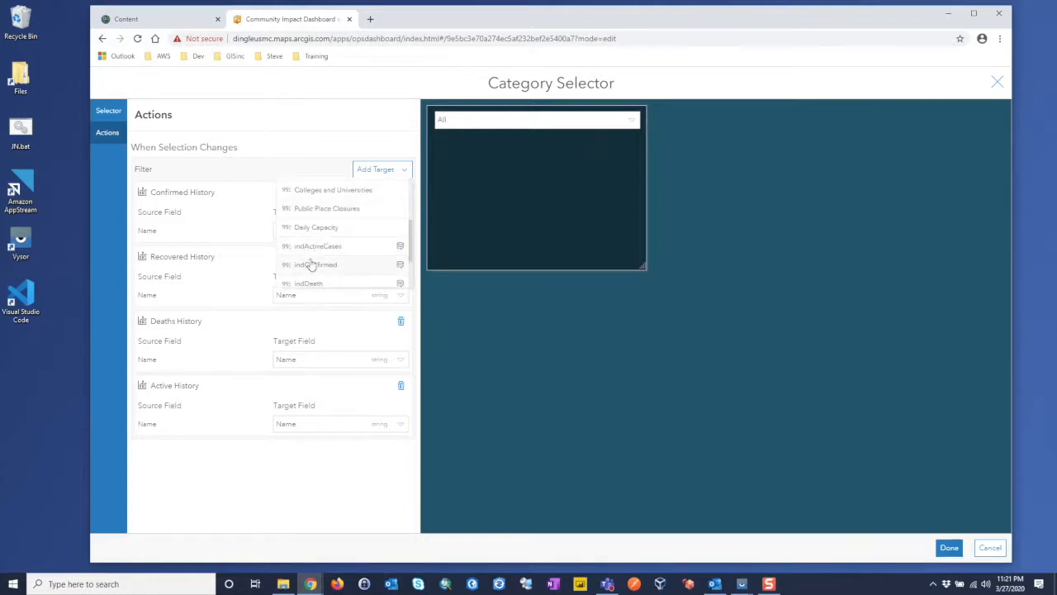
{"action": "left_click", "coordinate": [322, 246]}
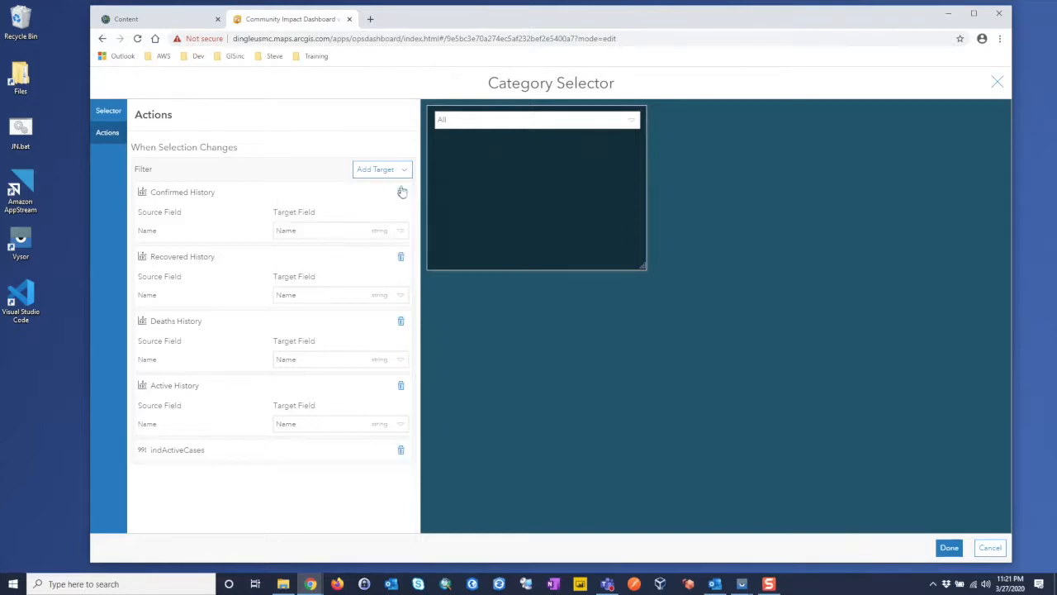
{"action": "left_click", "coordinate": [380, 169]}
{"action": "left_click", "coordinate": [326, 248]}
{"action": "left_click", "coordinate": [380, 169]}
{"action": "left_click", "coordinate": [322, 248]}
Add the indRecovered, indTested and indNewCases indicators as filter targets of the selector
{"action": "left_click", "coordinate": [380, 169]}
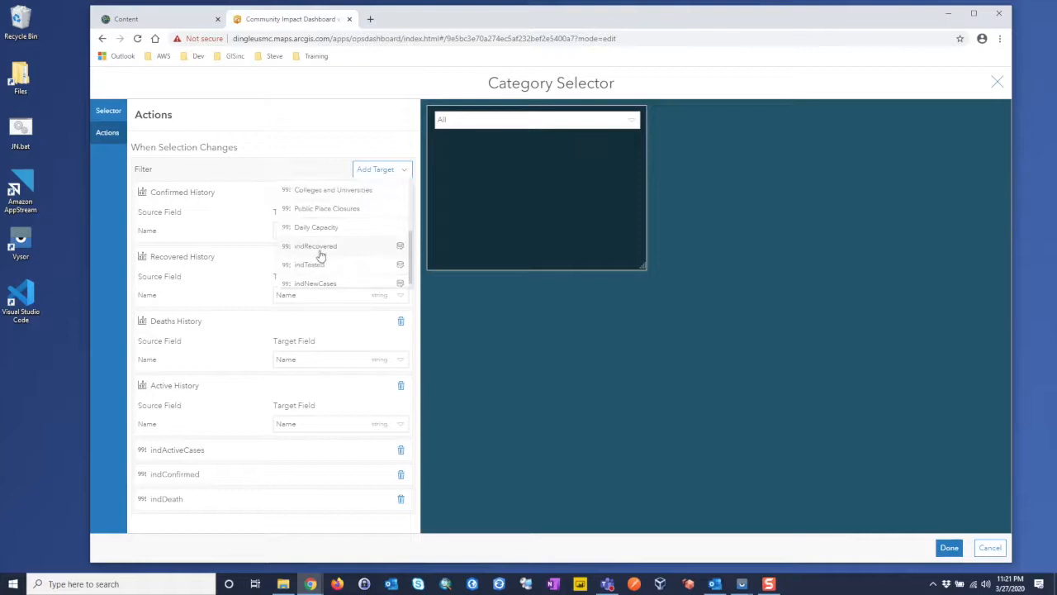
{"action": "left_click", "coordinate": [321, 248]}
{"action": "left_click", "coordinate": [396, 175]}
{"action": "left_click", "coordinate": [403, 171]}
{"action": "left_click", "coordinate": [402, 171]}
{"action": "left_click", "coordinate": [313, 276]}
{"action": "scroll", "coordinate": [264, 364], "scroll_direction": "down", "scroll_amount": 1}
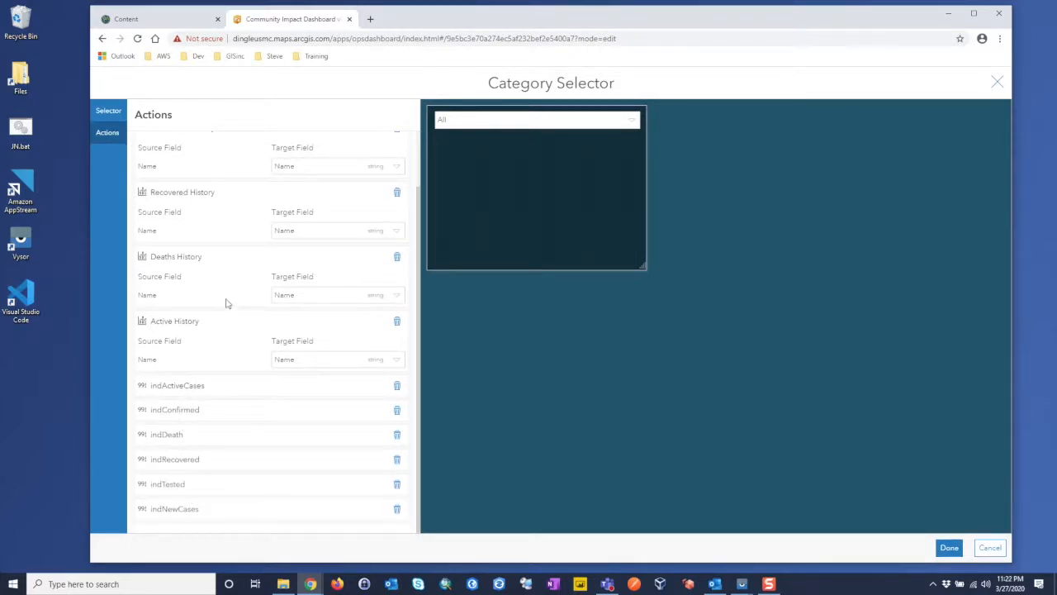
Apply the category selector's filter actions and save Community Impact Dashboard v2
{"action": "left_click", "coordinate": [946, 548]}
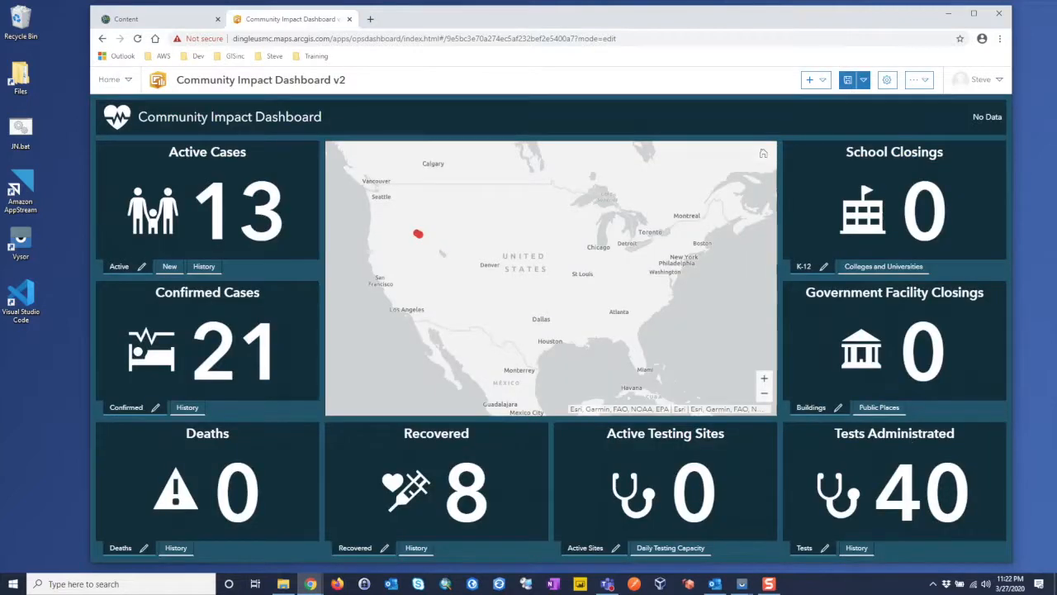
{"action": "left_click", "coordinate": [847, 82]}
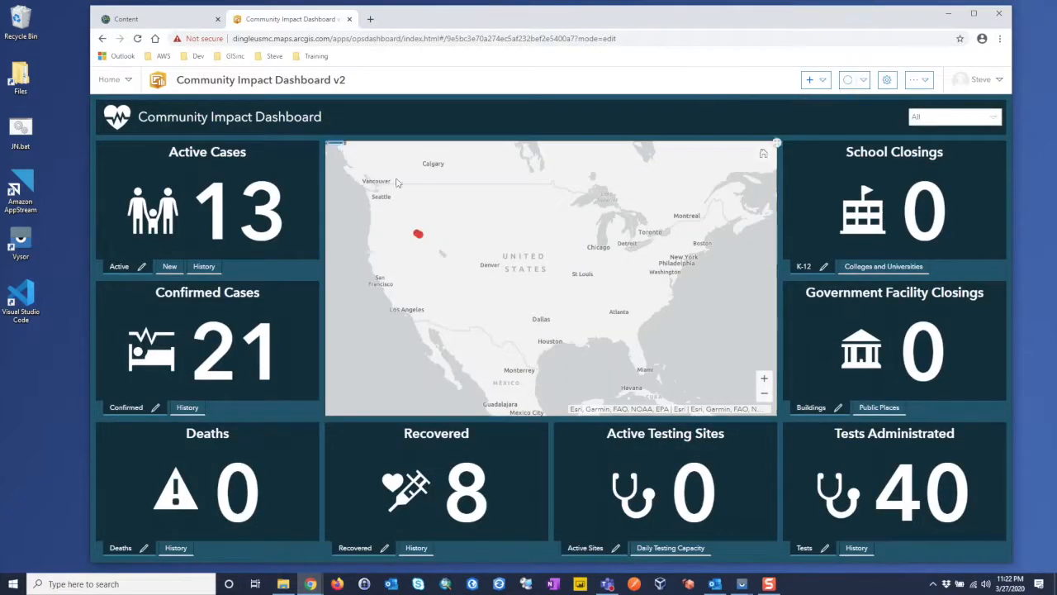
Test the reporting-area selector by filtering to Ada, checking the new and active case indicators, and resetting it to All
{"action": "left_click", "coordinate": [994, 117]}
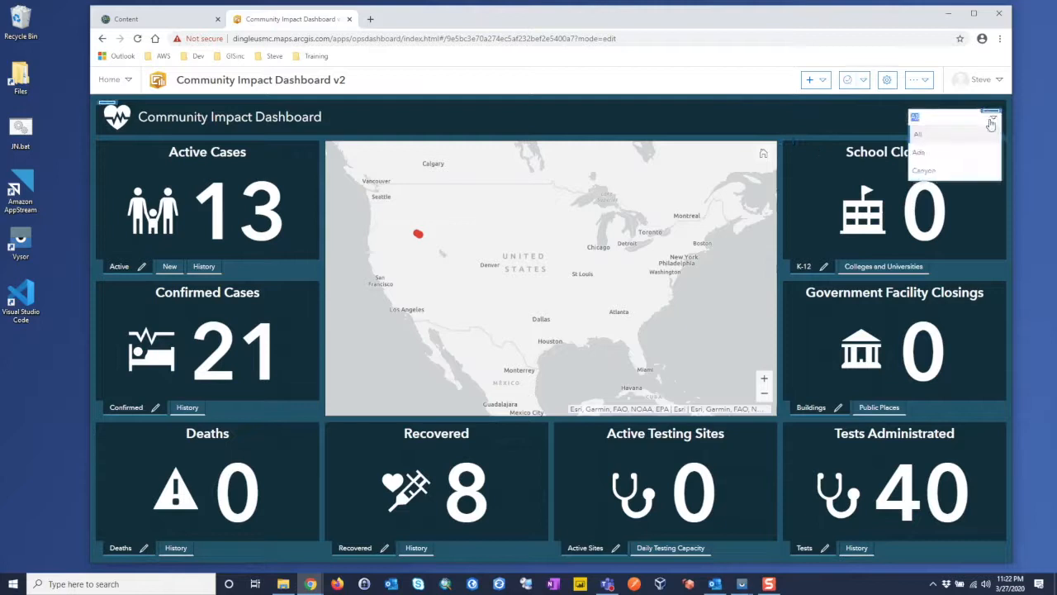
{"action": "left_click", "coordinate": [928, 154]}
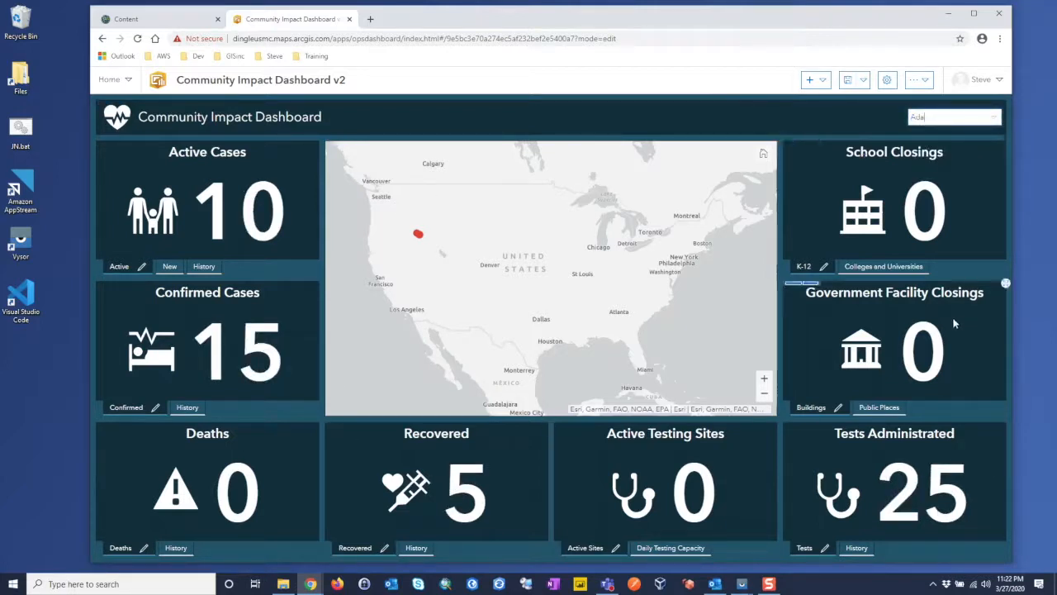
{"action": "left_click", "coordinate": [155, 267]}
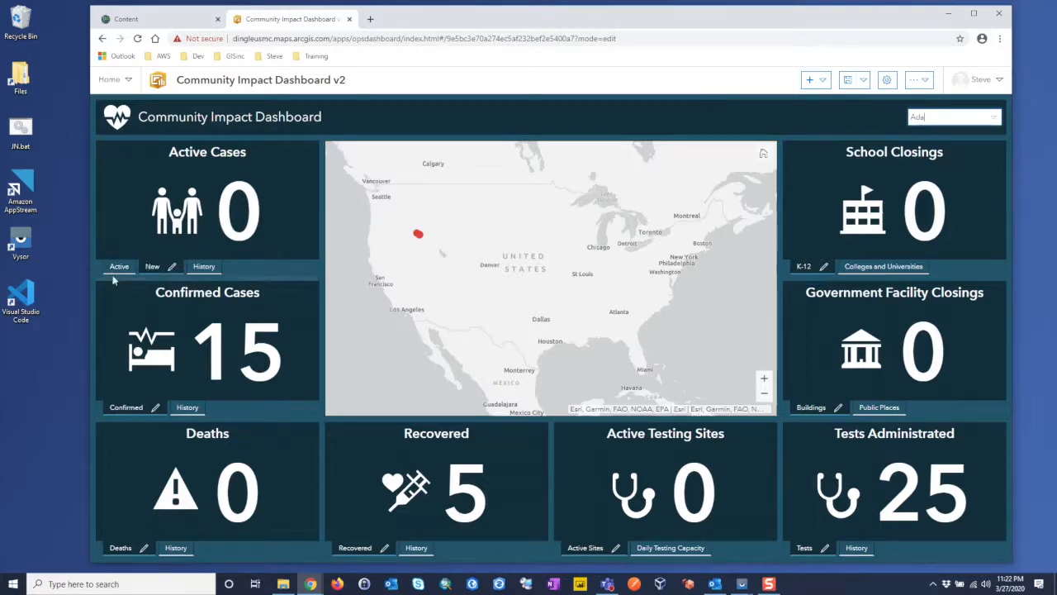
{"action": "left_click", "coordinate": [119, 266]}
{"action": "left_click", "coordinate": [995, 124]}
{"action": "left_click", "coordinate": [955, 139]}
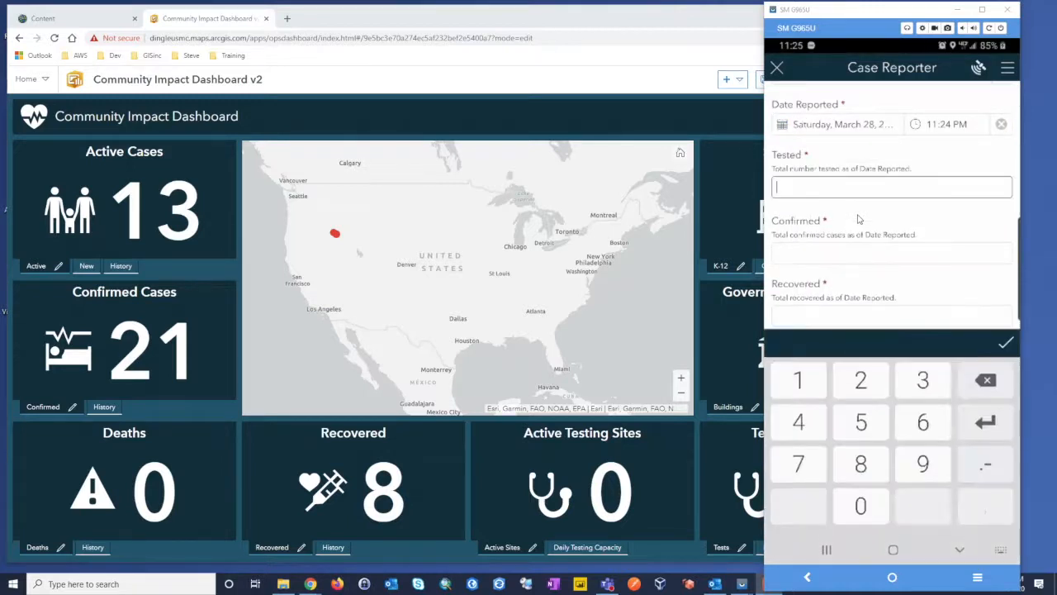
Submit the Case Reporter survey on the phone with 25 tested, 12 confirmed, 7 recovered, 0 deaths and 6 new cases
{"action": "type", "text": "25"}
{"action": "key", "text": "Tab"}
{"action": "type", "text": "12"}
{"action": "key", "text": "Tab"}
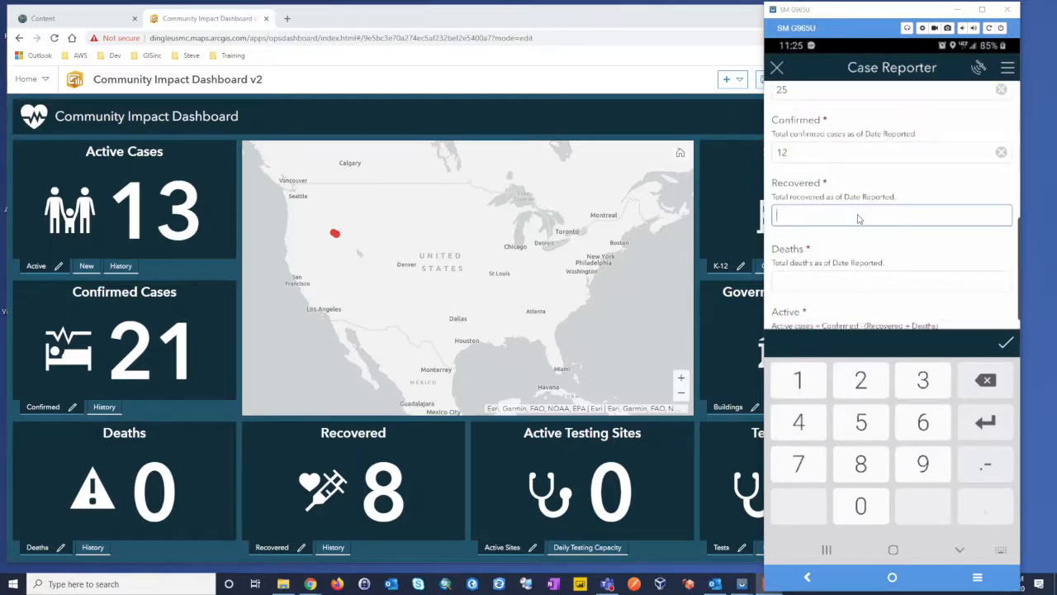
{"action": "type", "text": "7"}
{"action": "key", "text": "Tab"}
{"action": "type", "text": "0"}
{"action": "key", "text": "Tab"}
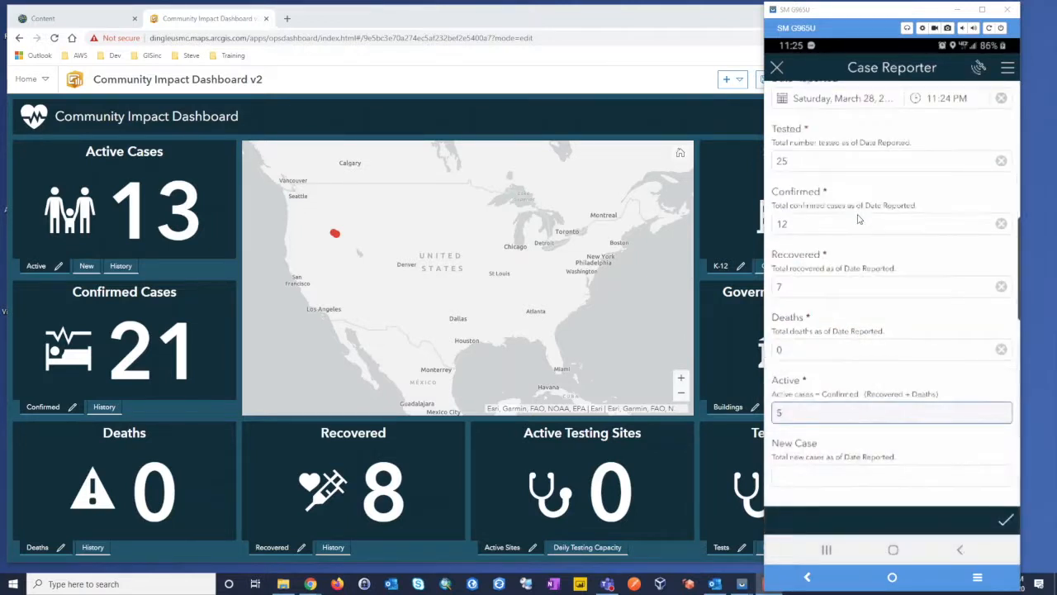
{"action": "key", "text": "Tab"}
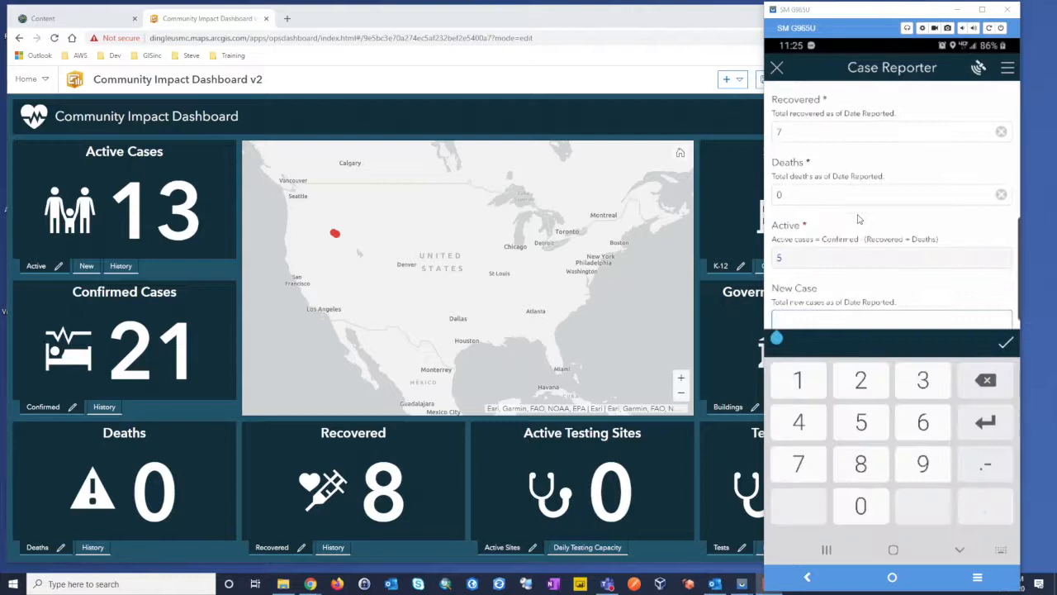
{"action": "type", "text": "6"}
{"action": "key", "text": "Return"}
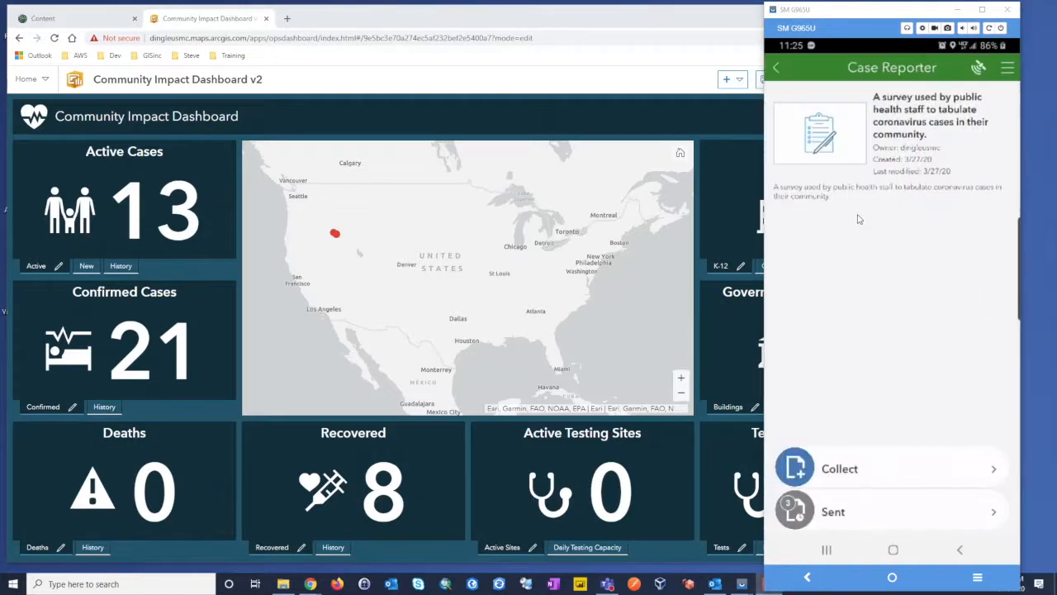
Reload the dashboard in the browser and show the new cases indicator to check the submitted report
{"action": "left_click", "coordinate": [675, 21]}
{"action": "left_click", "coordinate": [53, 38]}
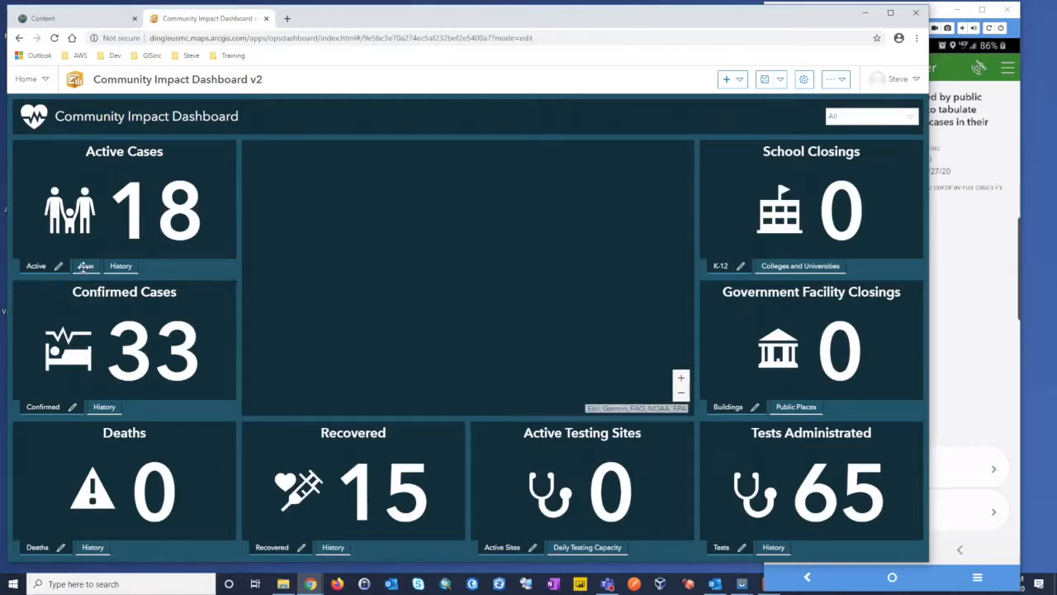
{"action": "left_click", "coordinate": [85, 266]}
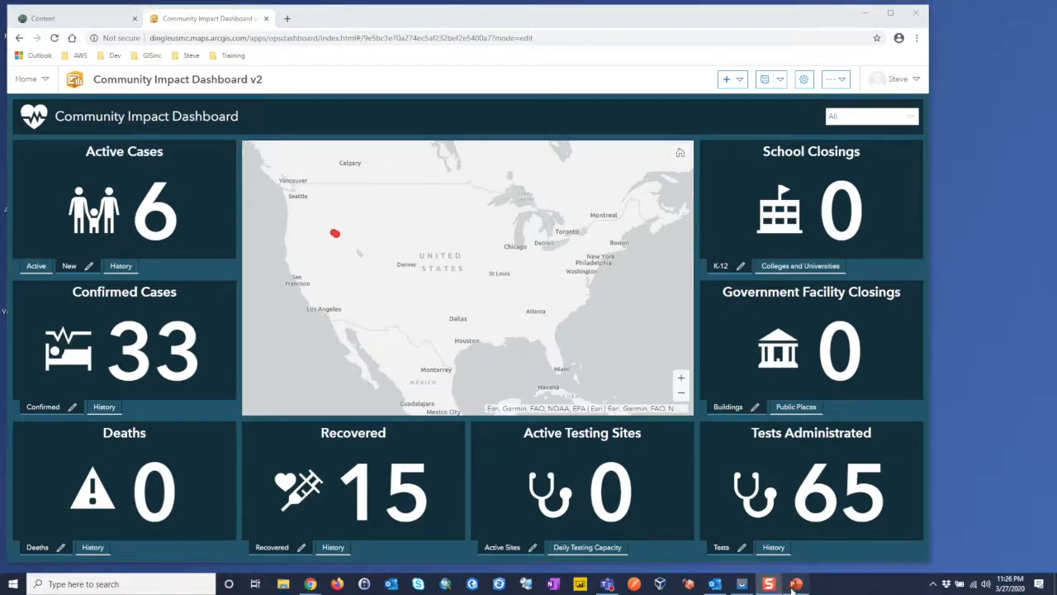
Switch to the GISinc_CoronavirusResponseSolution.pptx presentation in PowerPoint to review the Adding New Fields slide
{"action": "left_click", "coordinate": [796, 584]}
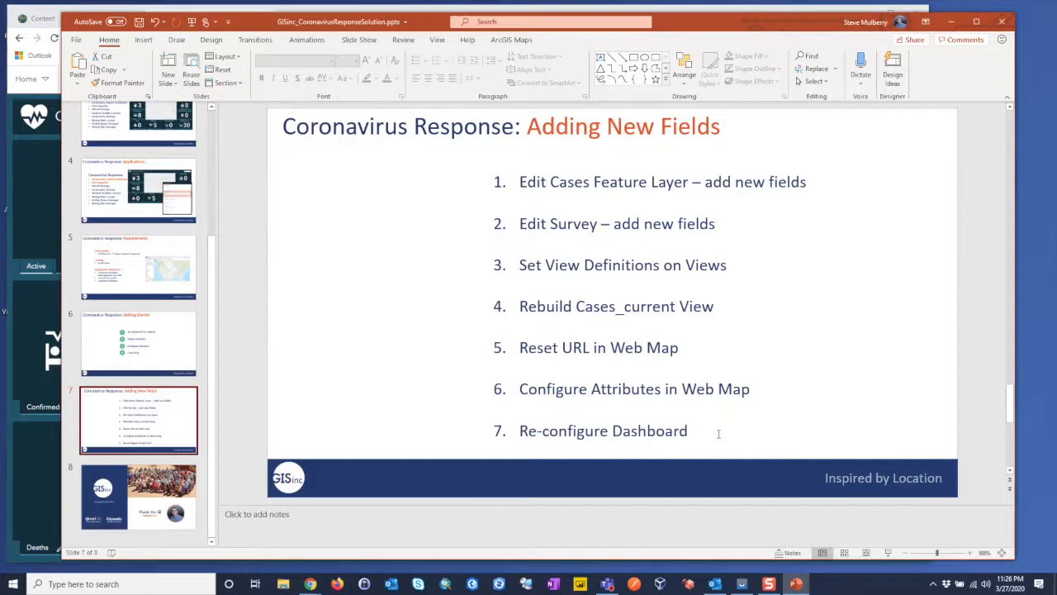